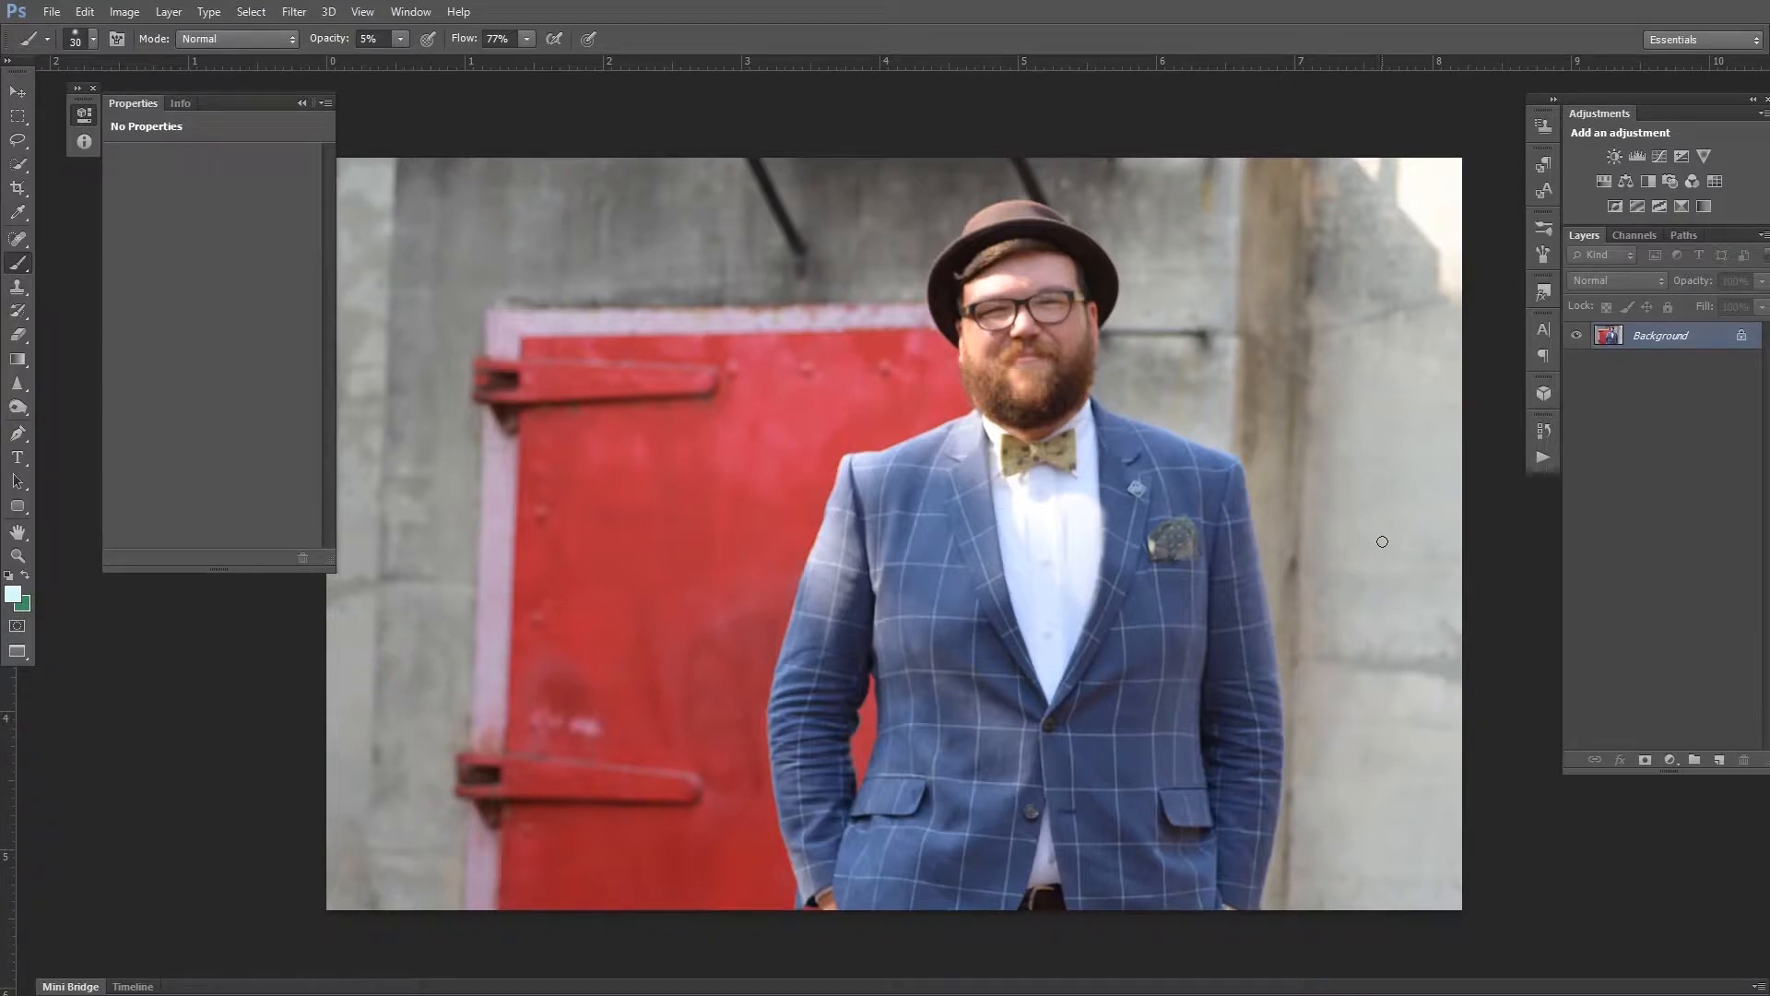
Duplicate the Background layer and add a Levels adjustment with the black input at 16 and the white input at 255.
left_click_drag(1670, 336, 1722, 758)
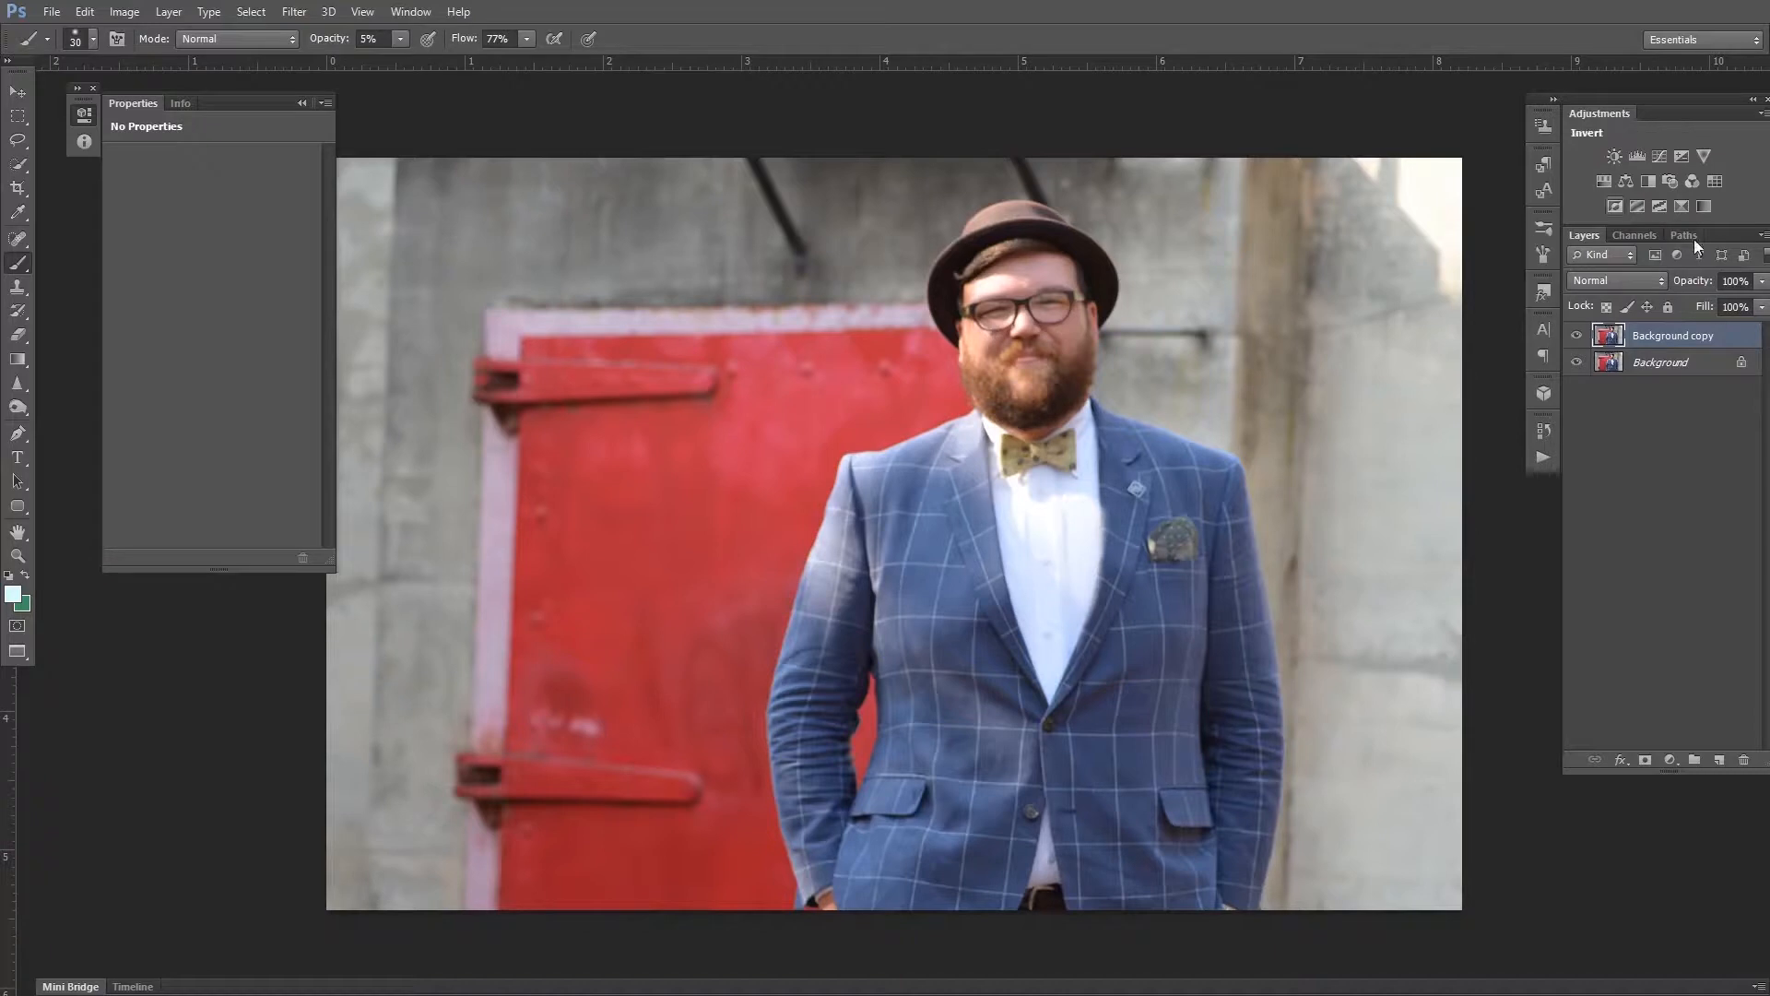
left_click(1640, 159)
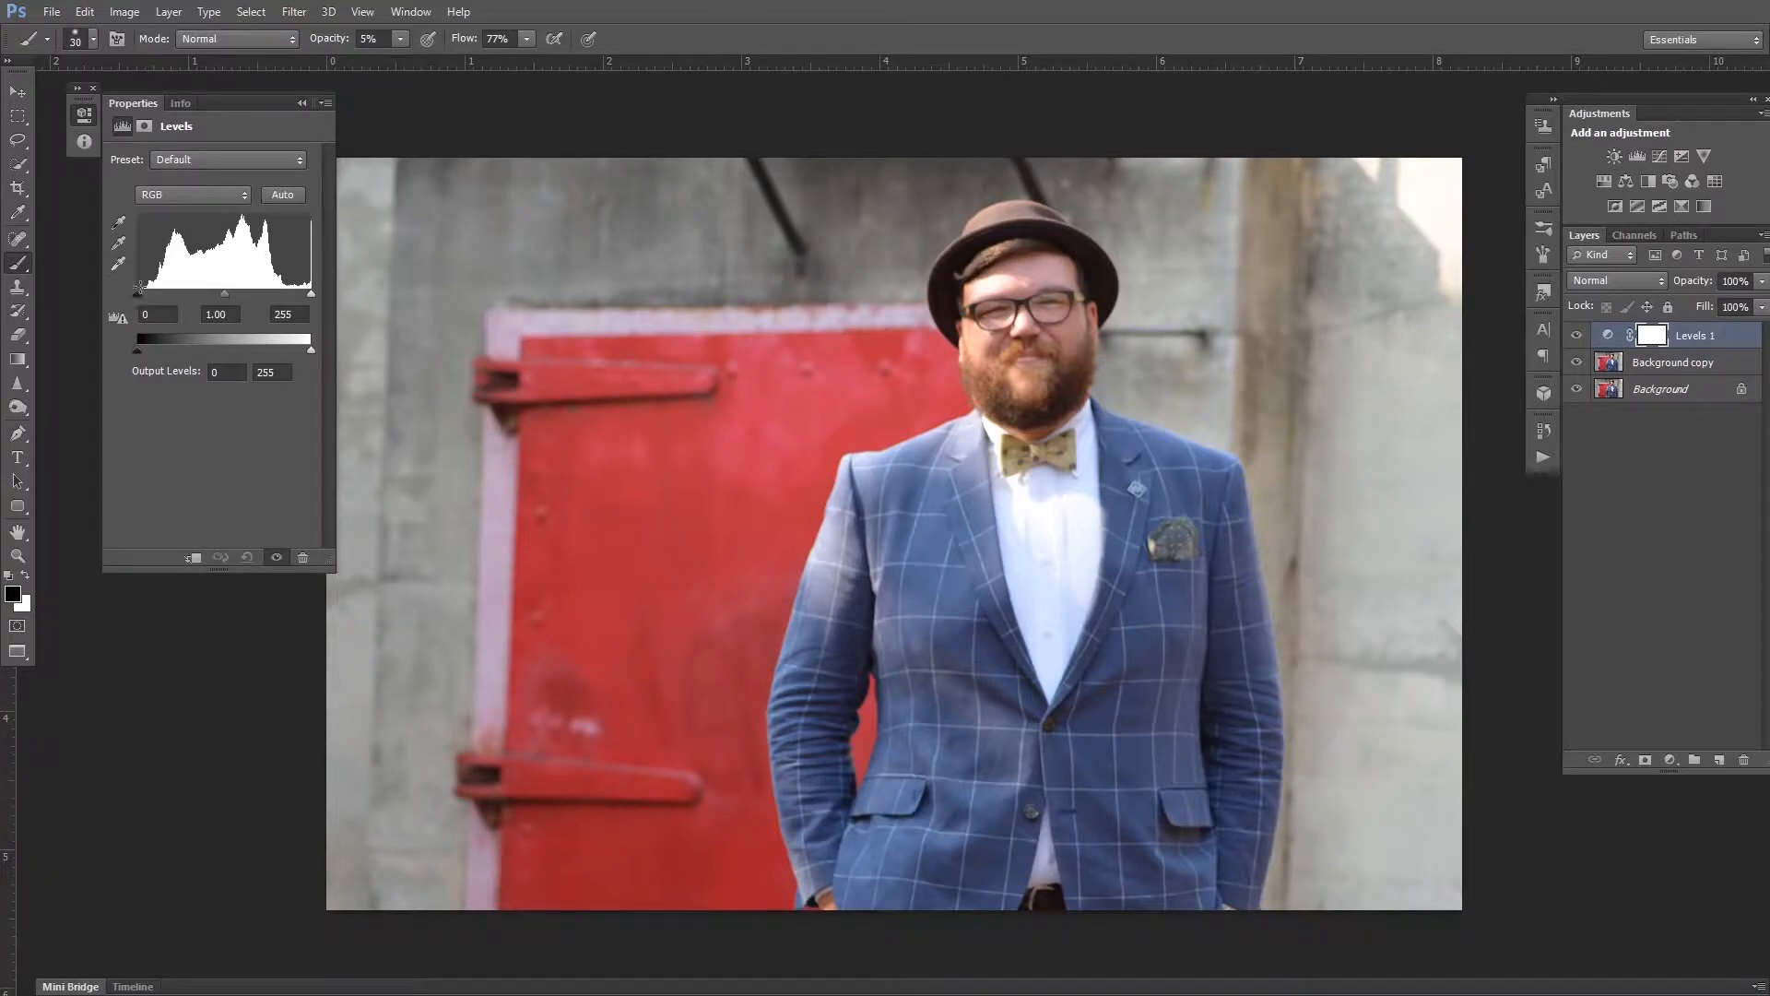
left_click_drag(139, 292, 147, 295)
left_click_drag(312, 297, 310, 293)
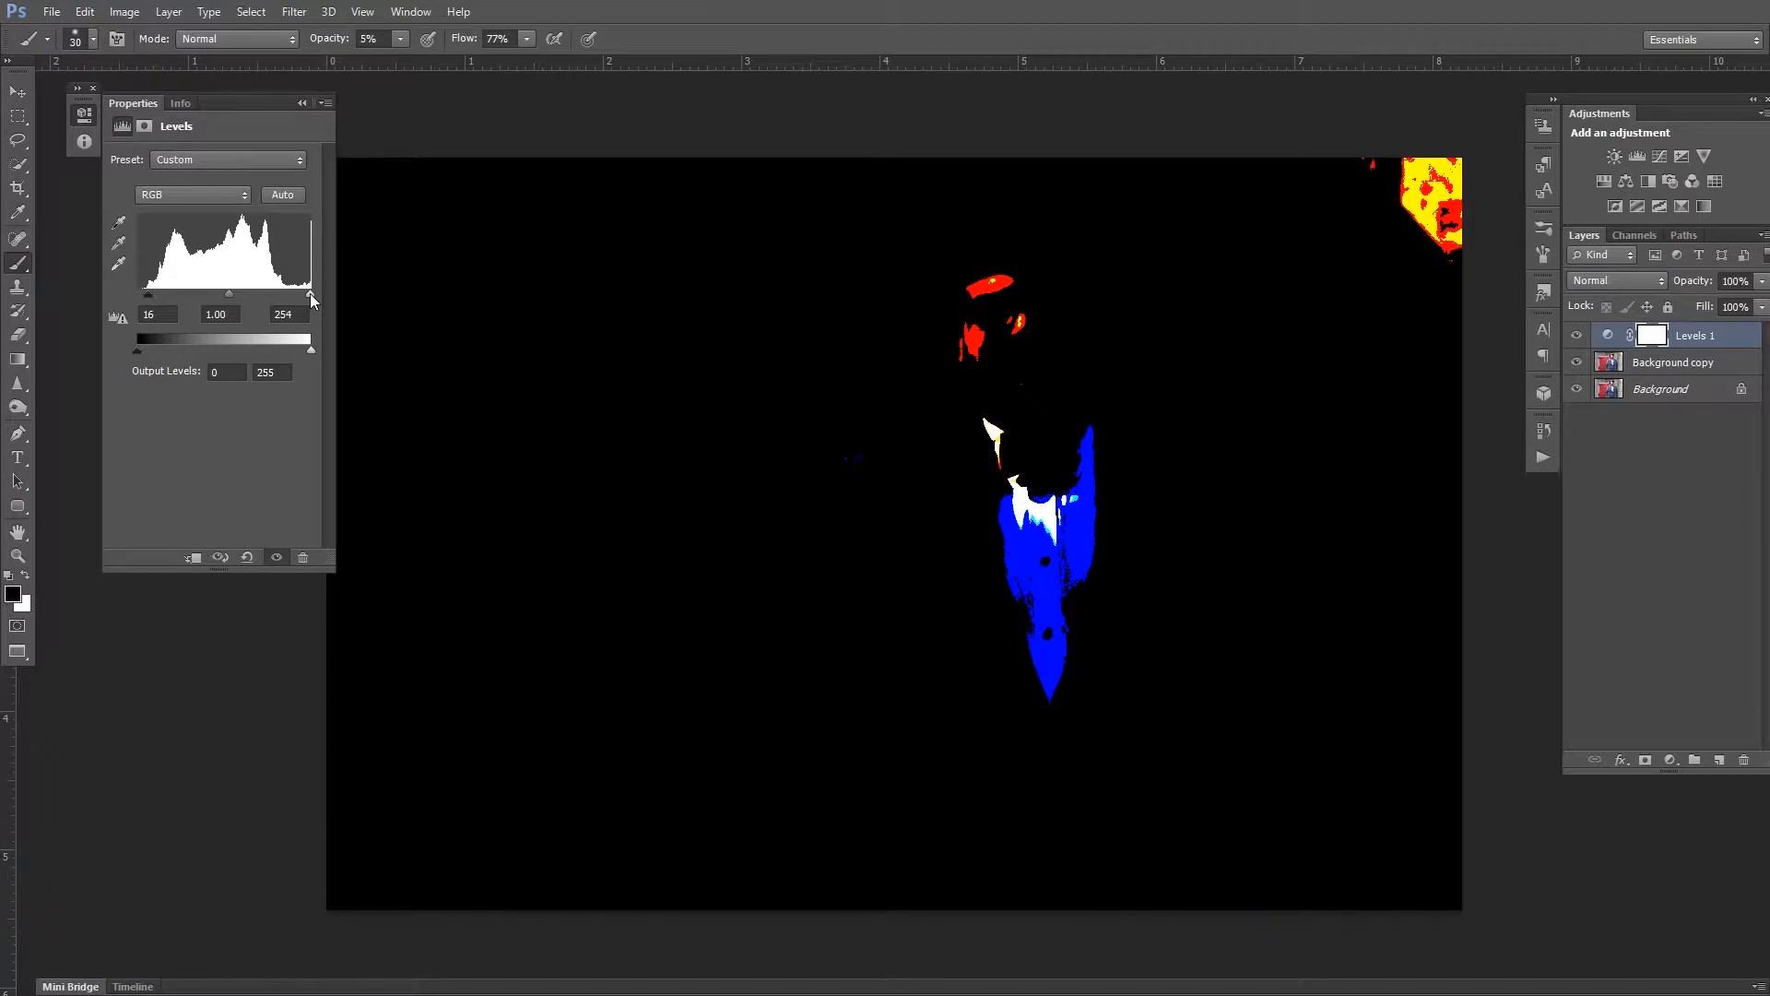
left_click_drag(310, 297, 319, 294)
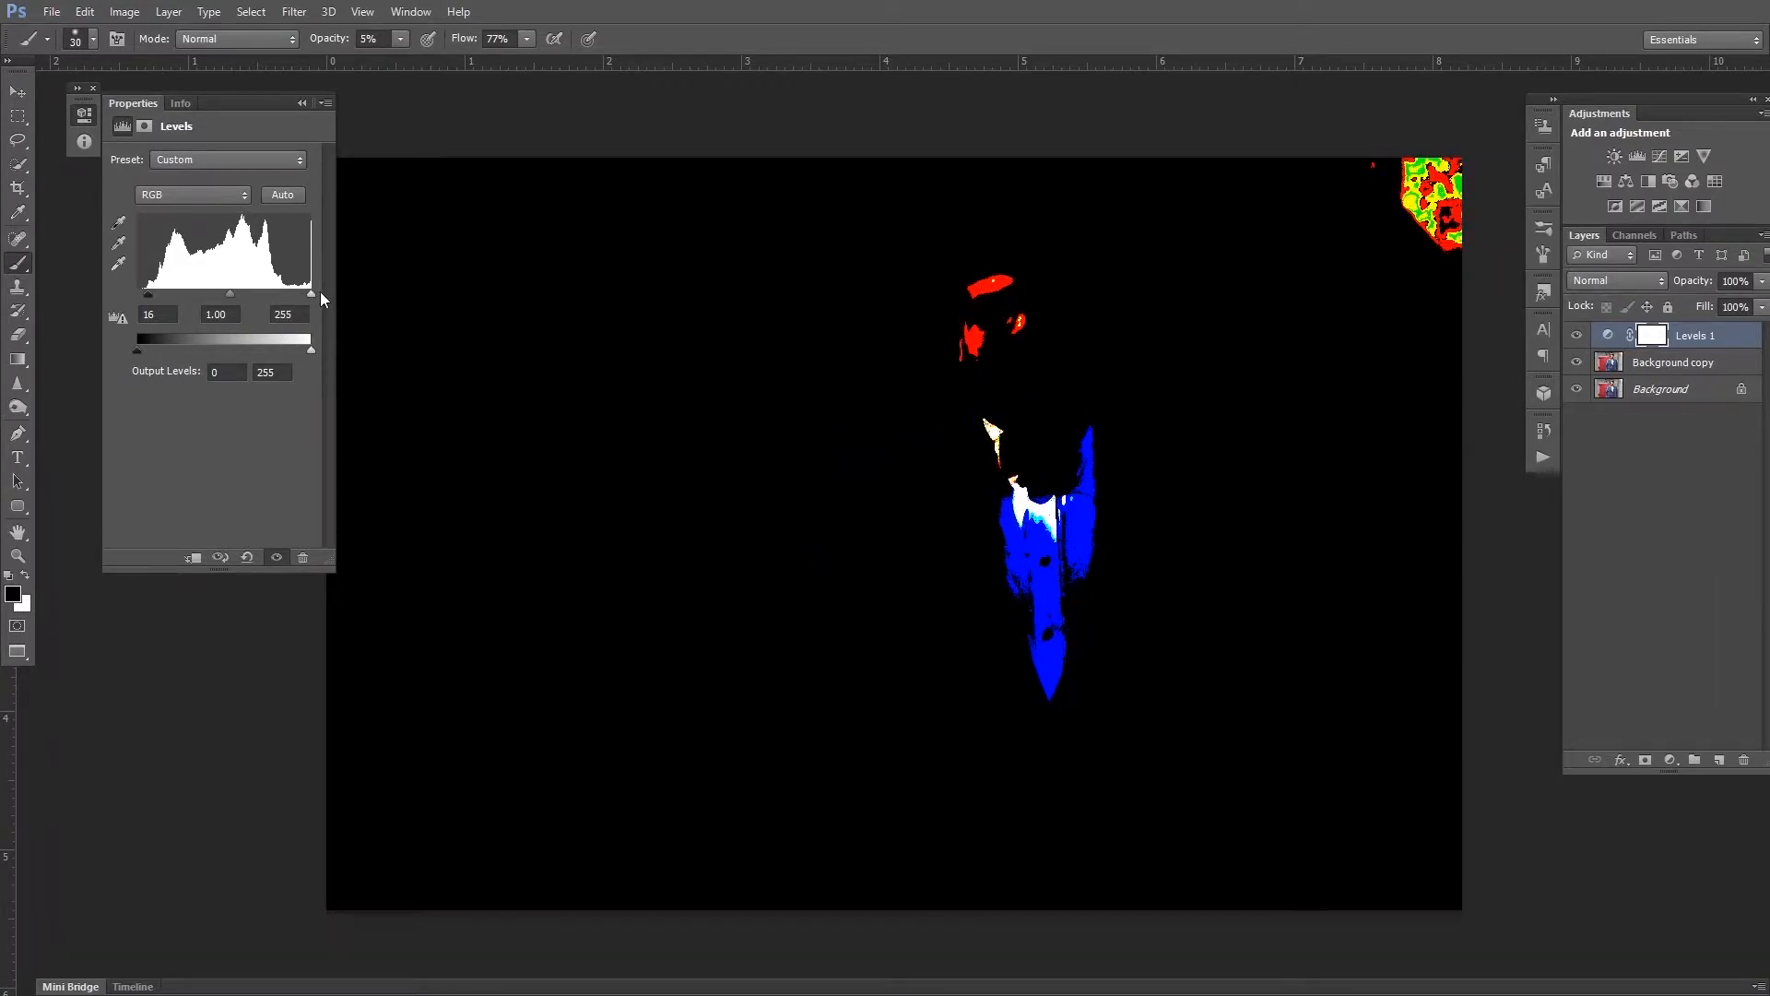
left_click_drag(321, 293, 321, 293)
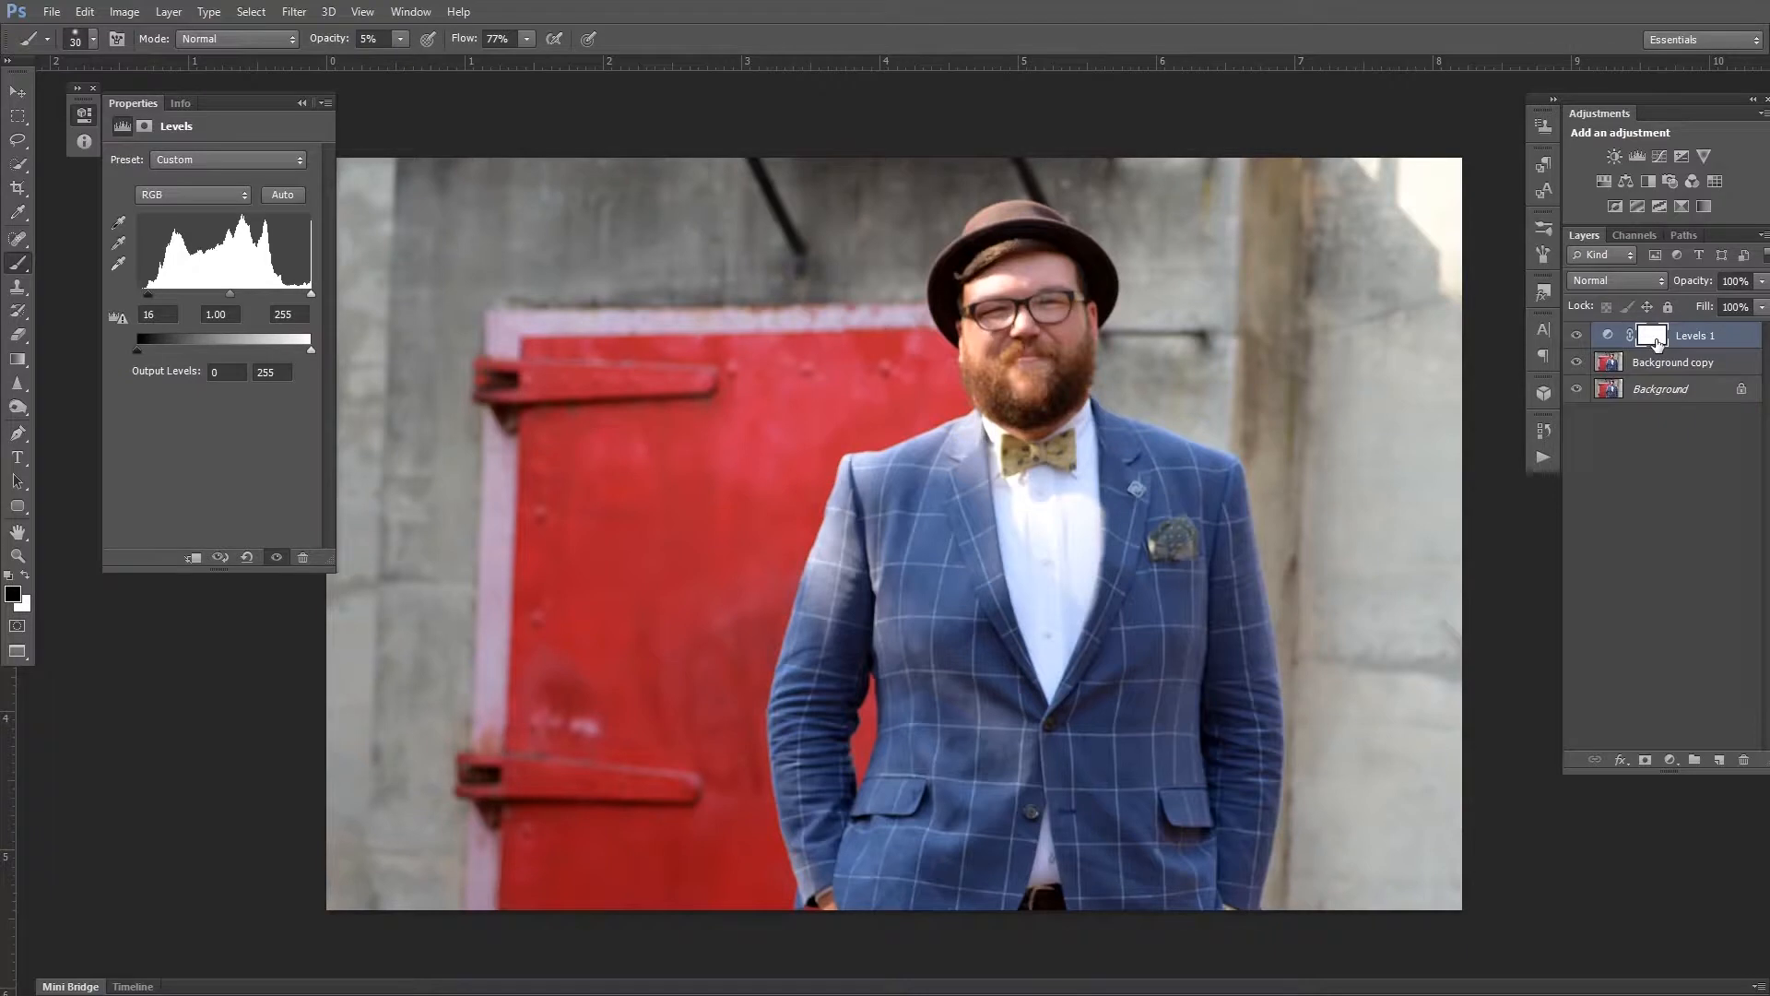
Add a Curves adjustment with a gentle S-curve, lowering the shadows and moving the highlight point to input 179, output 200.
left_click(1659, 157)
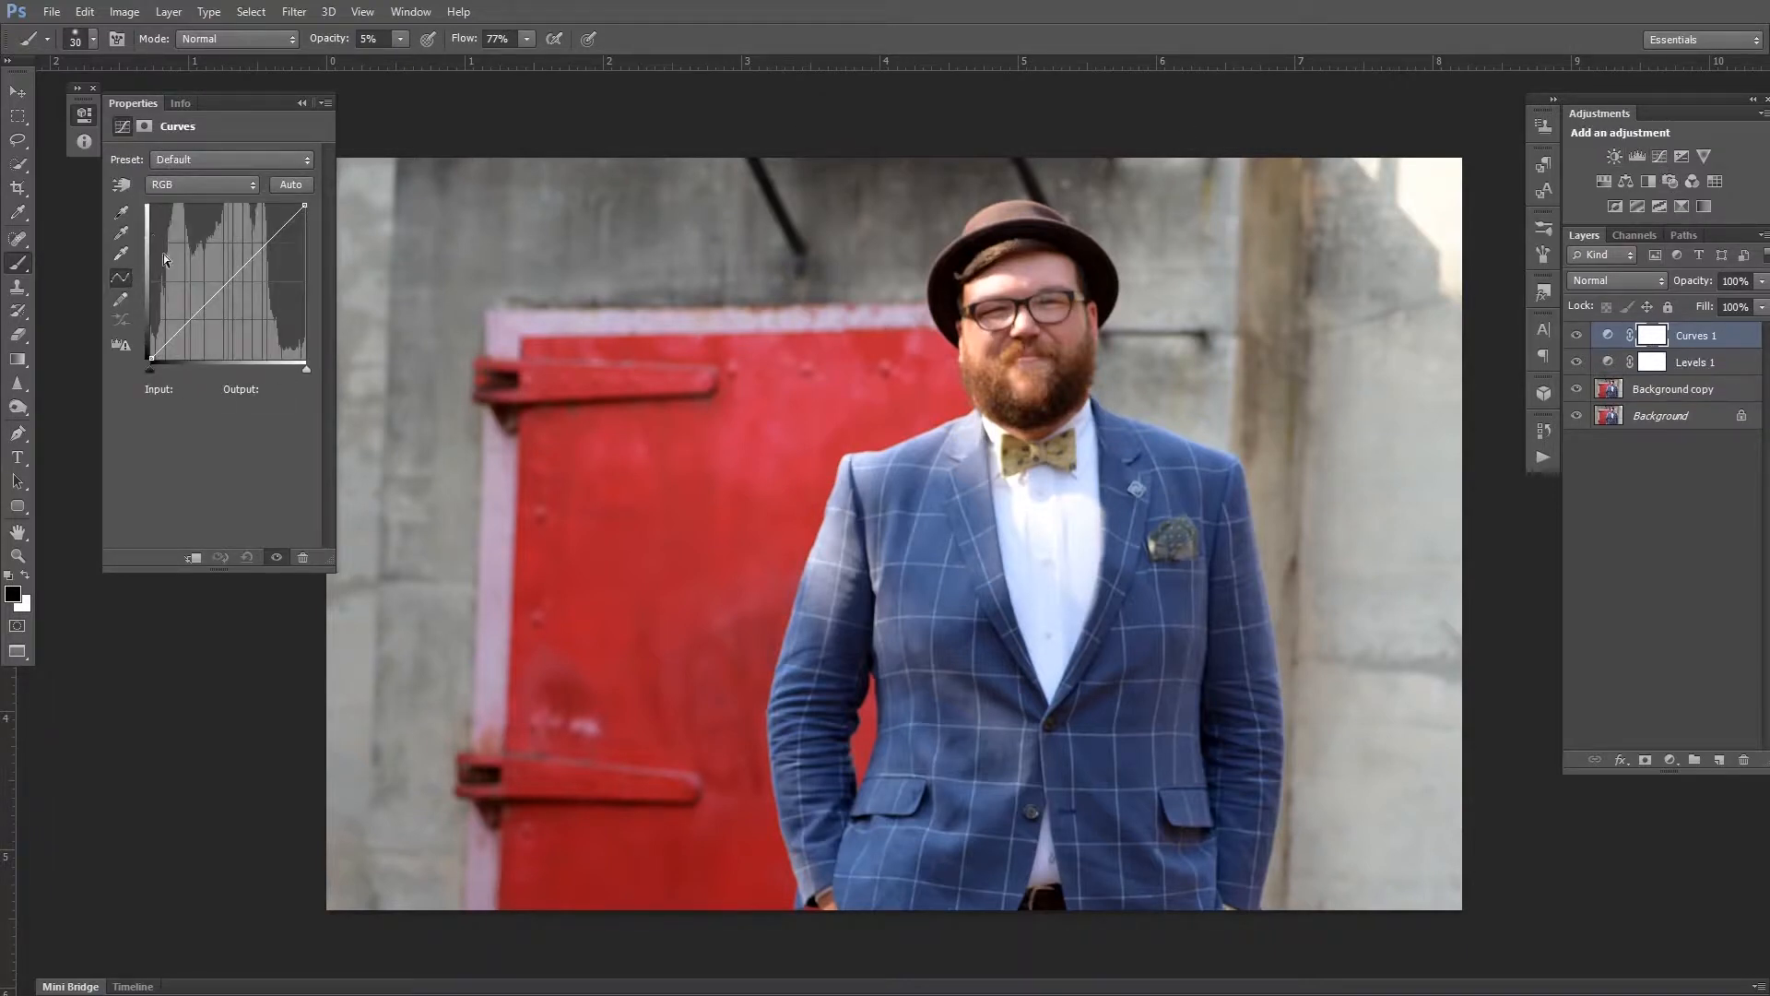
left_click(268, 243)
left_click_drag(268, 242, 261, 237)
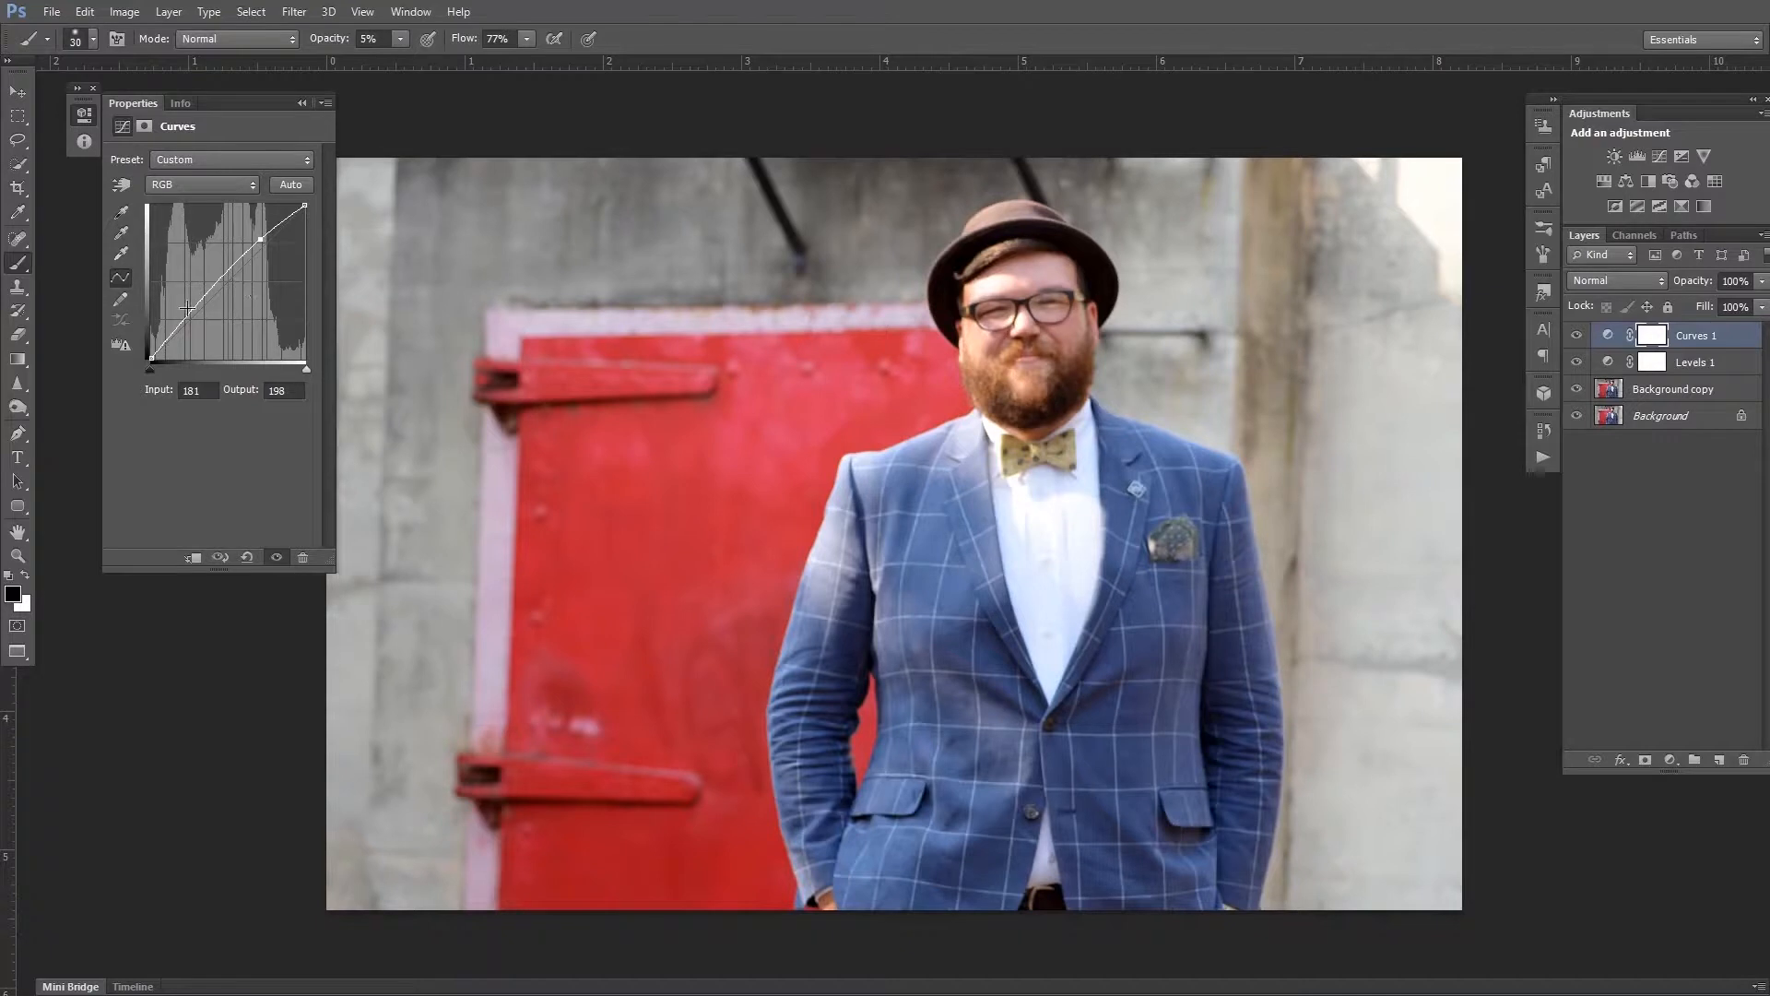
left_click(186, 318)
left_click_drag(187, 318, 190, 321)
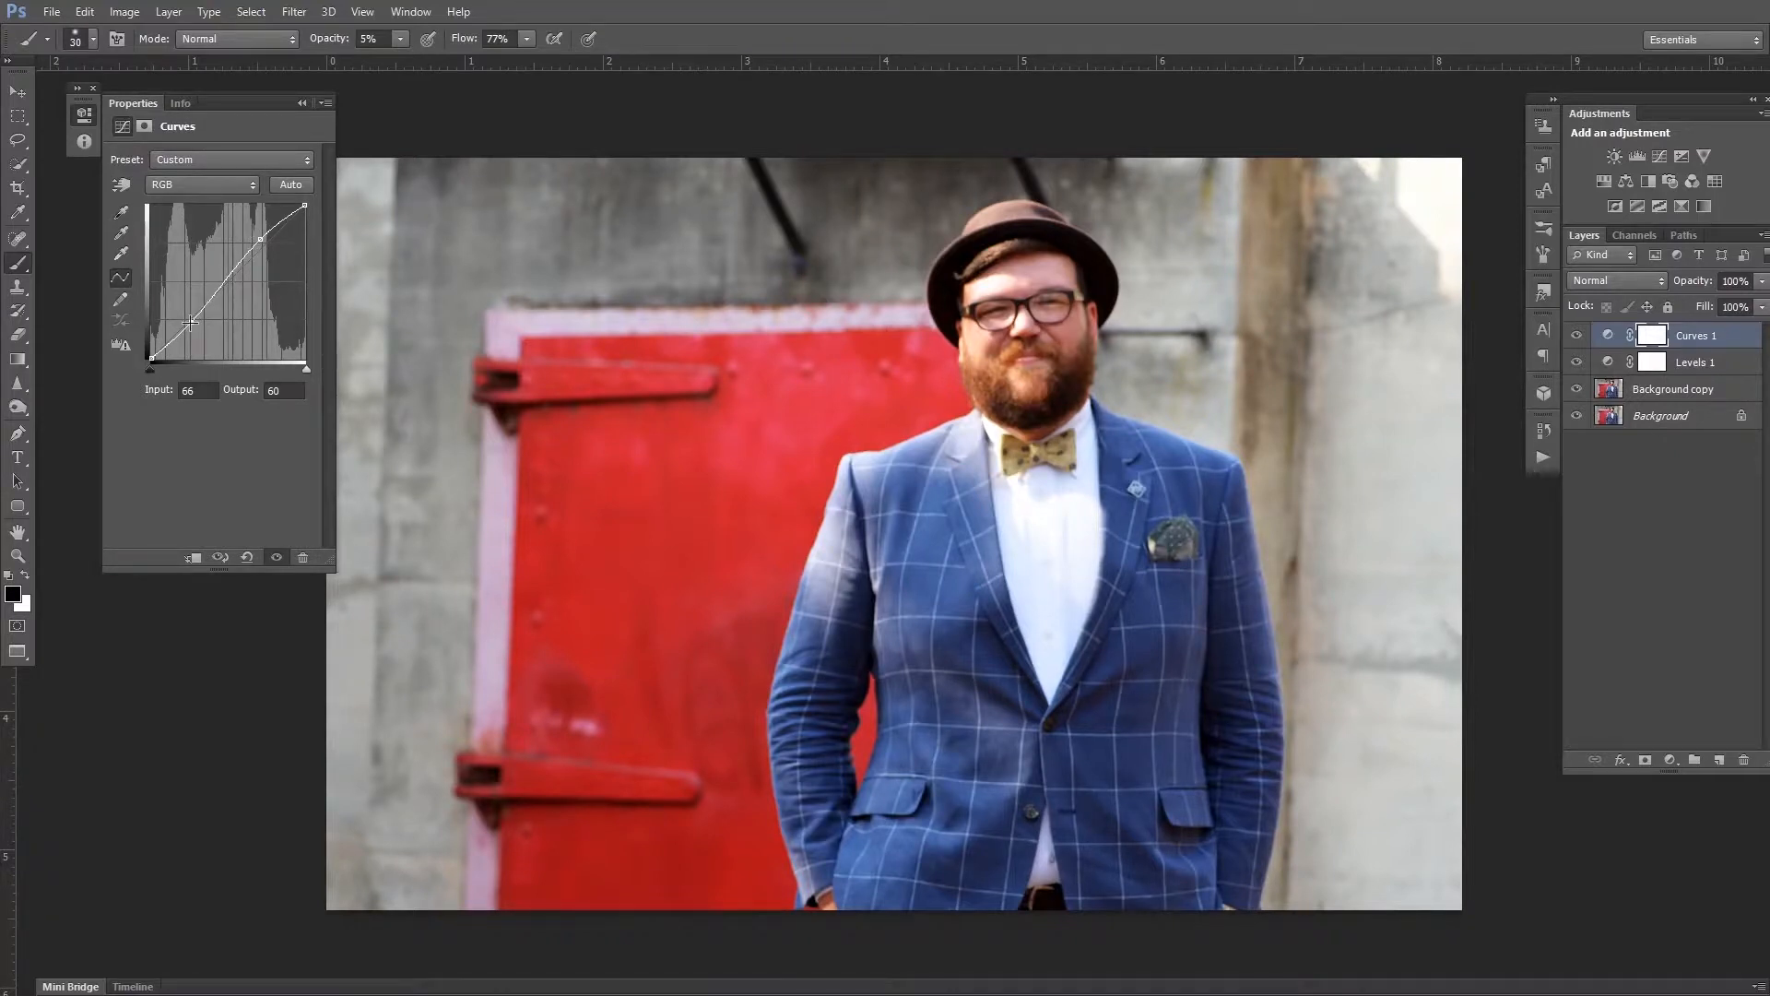
left_click_drag(190, 321, 189, 320)
left_click(260, 238)
left_click_drag(260, 238, 260, 236)
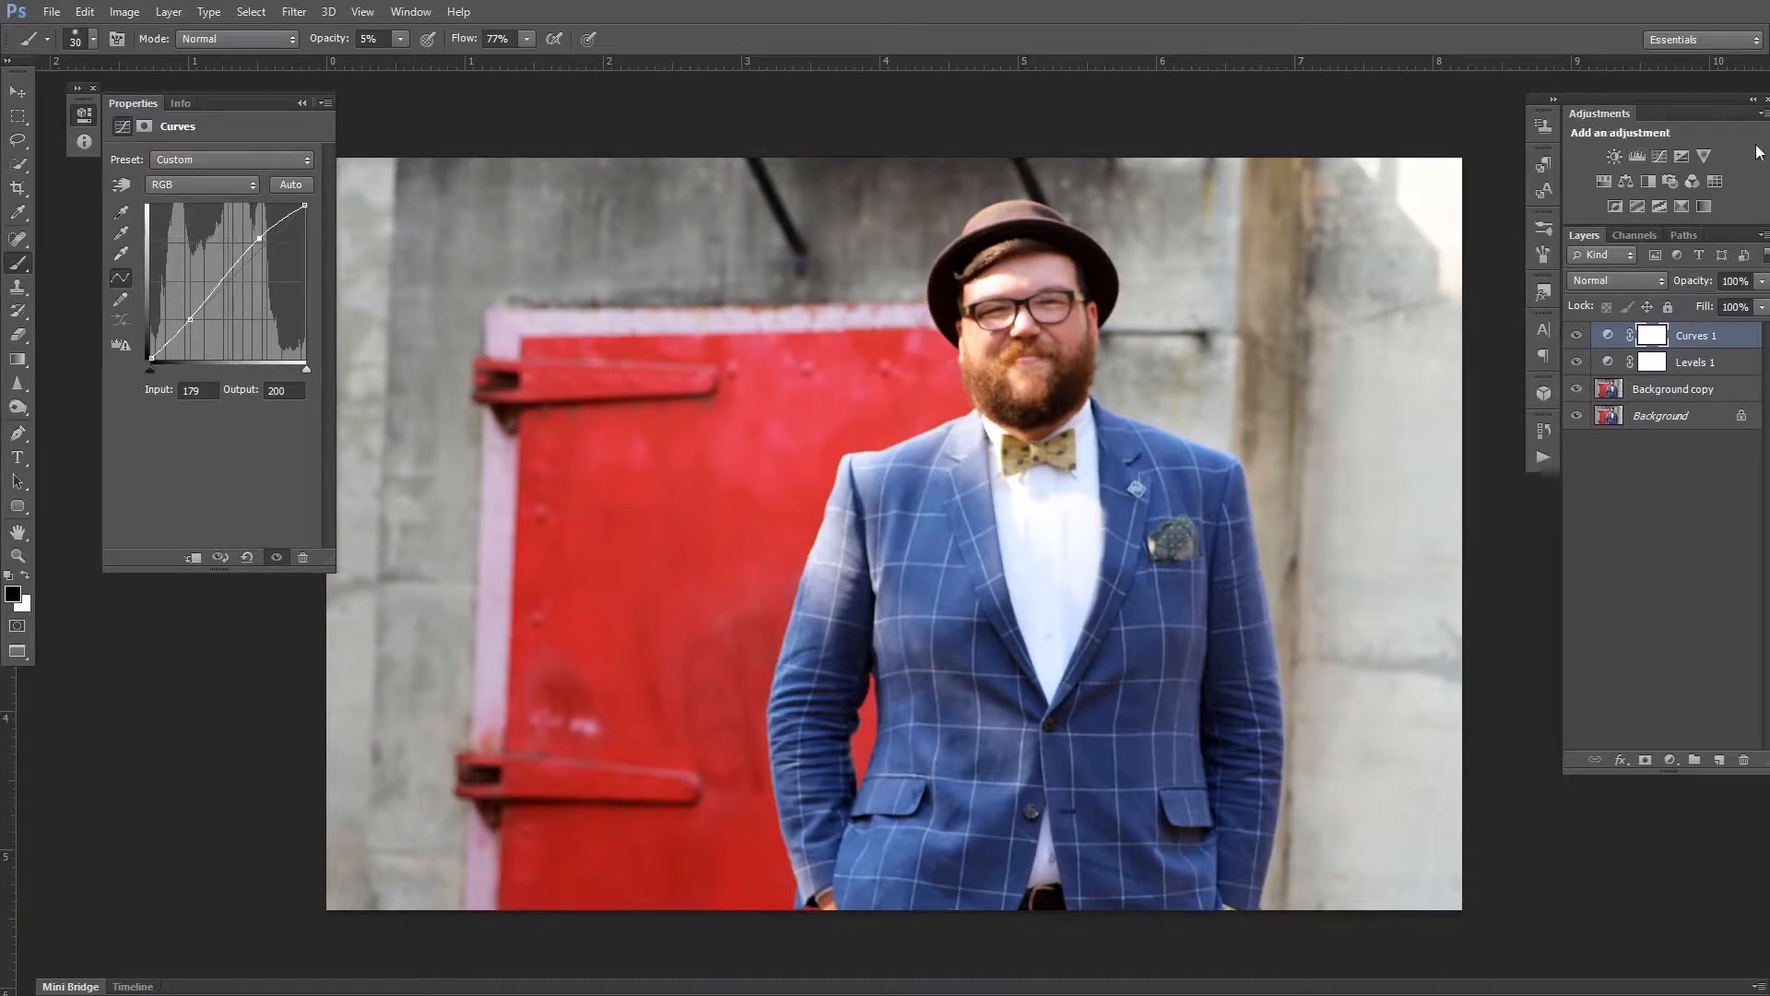
Add a Vibrance adjustment with Vibrance at +26 and Saturation at +22.
left_click(1703, 156)
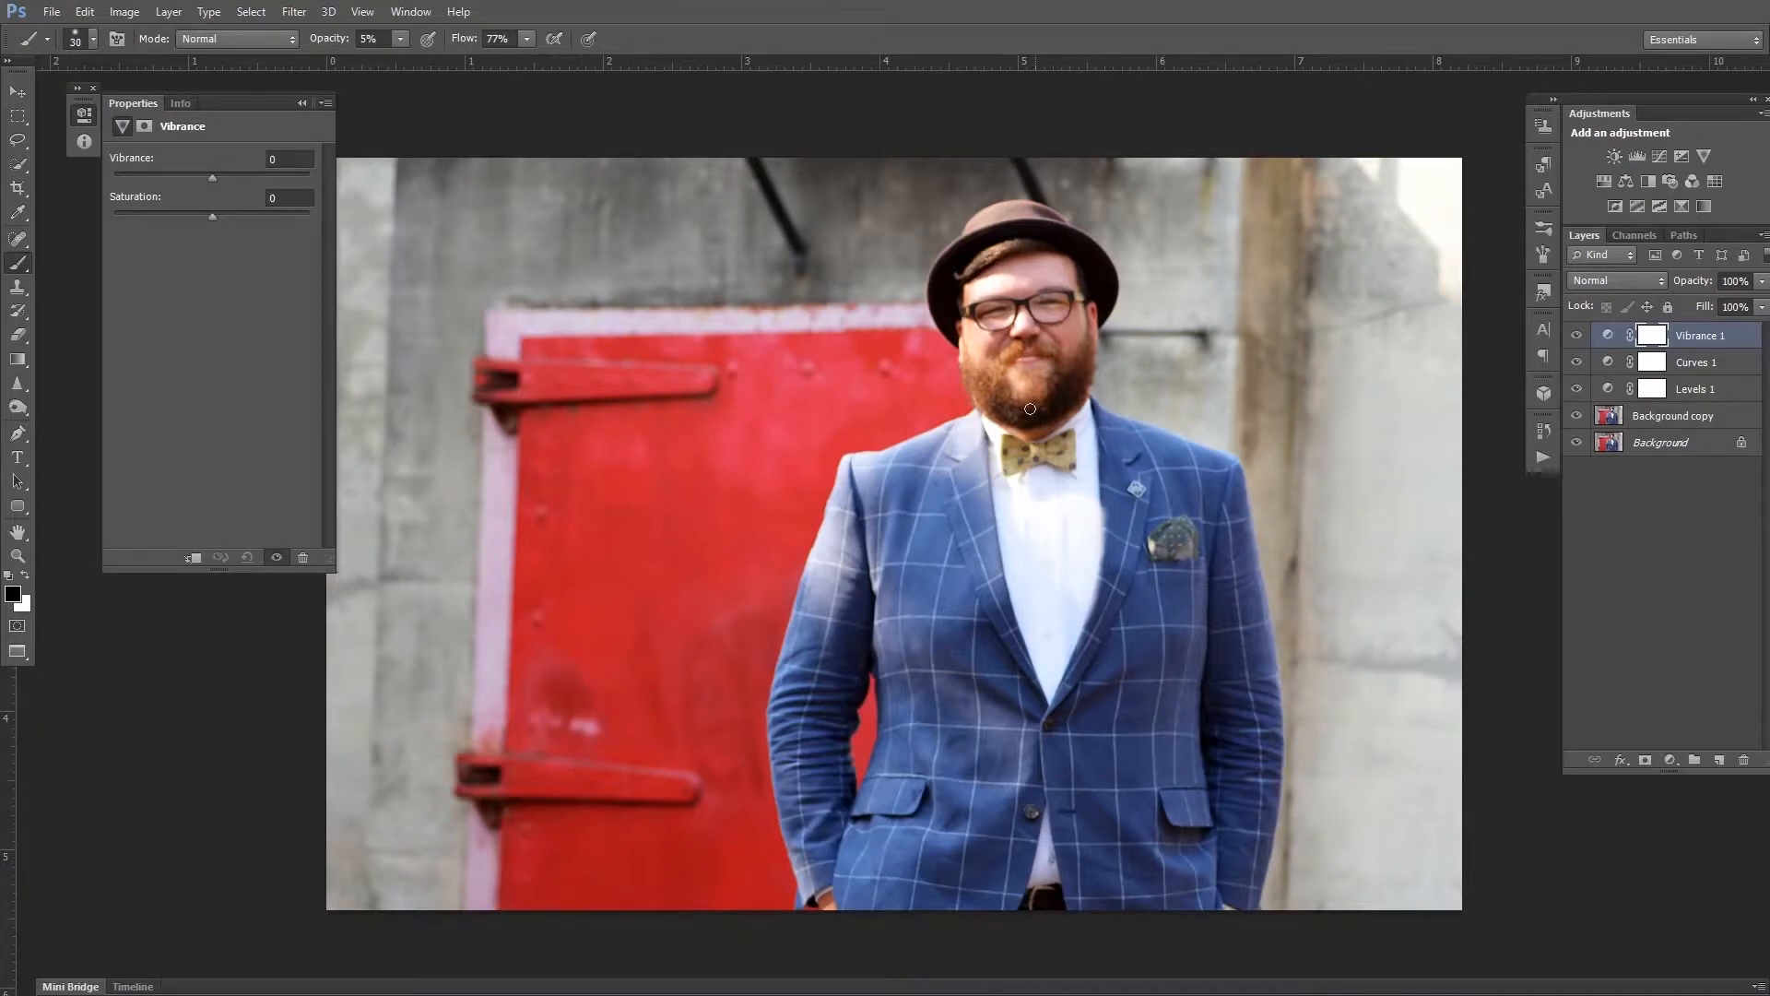
left_click(214, 177)
left_click_drag(219, 179, 223, 179)
left_click_drag(240, 181, 235, 218)
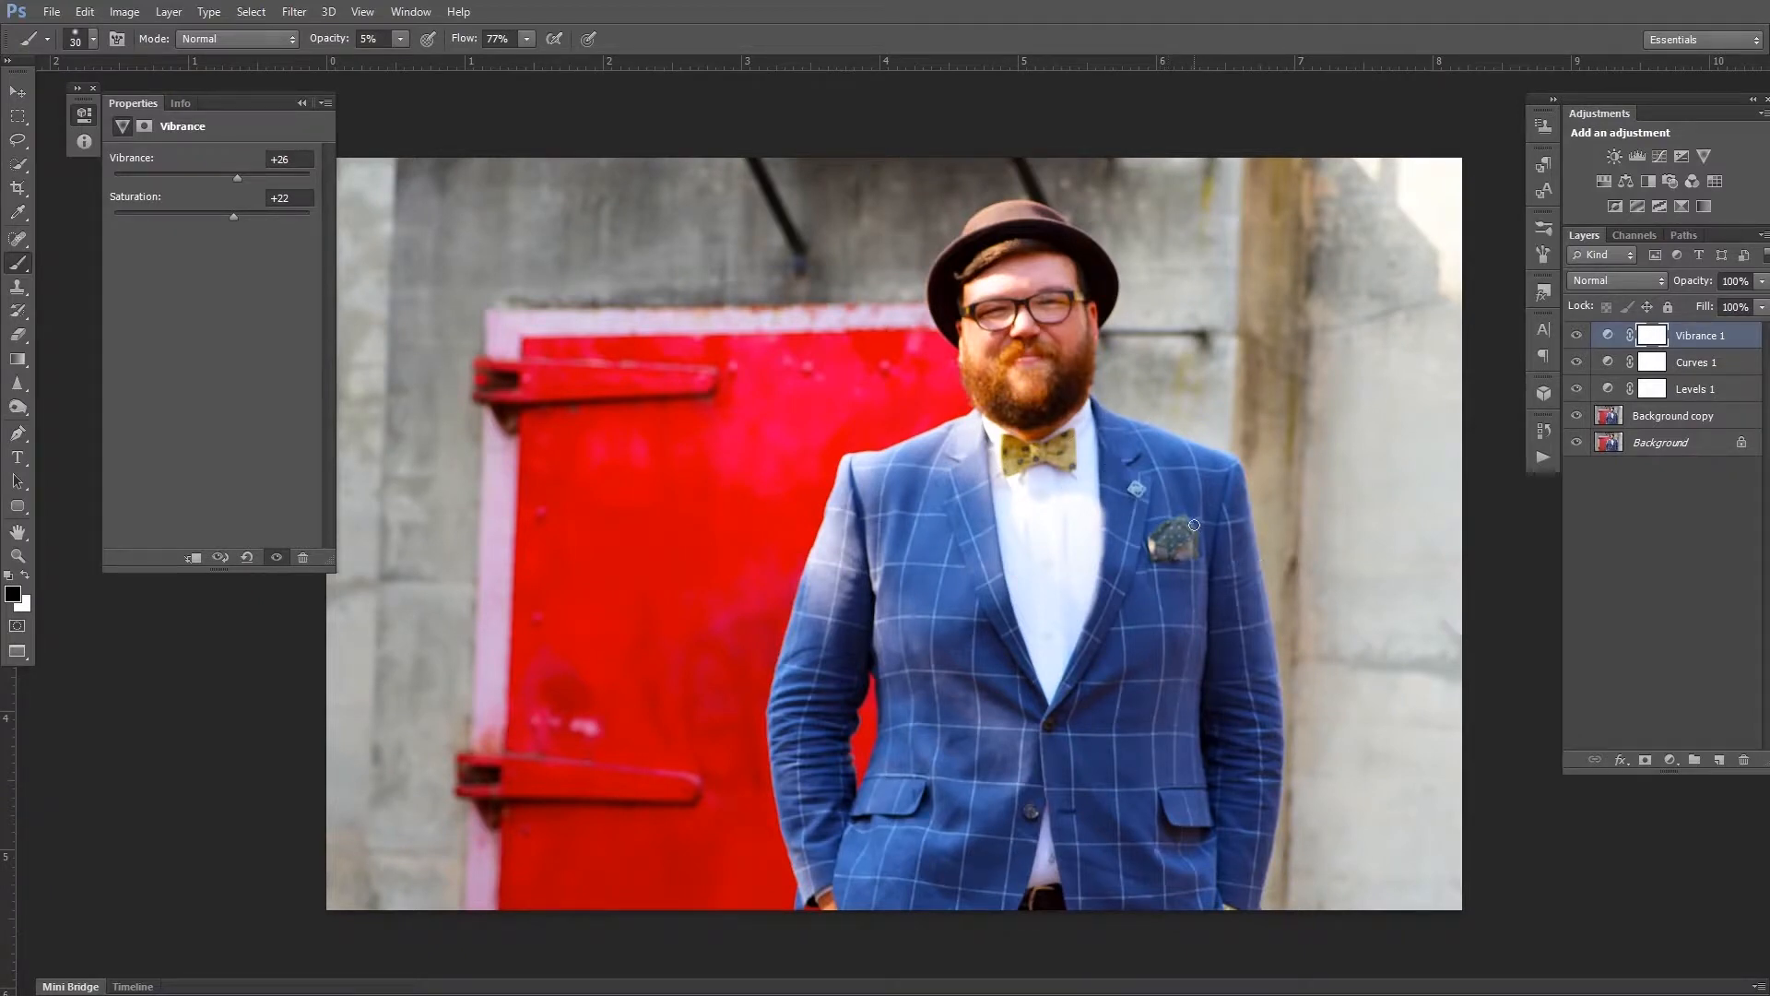
left_click(301, 103)
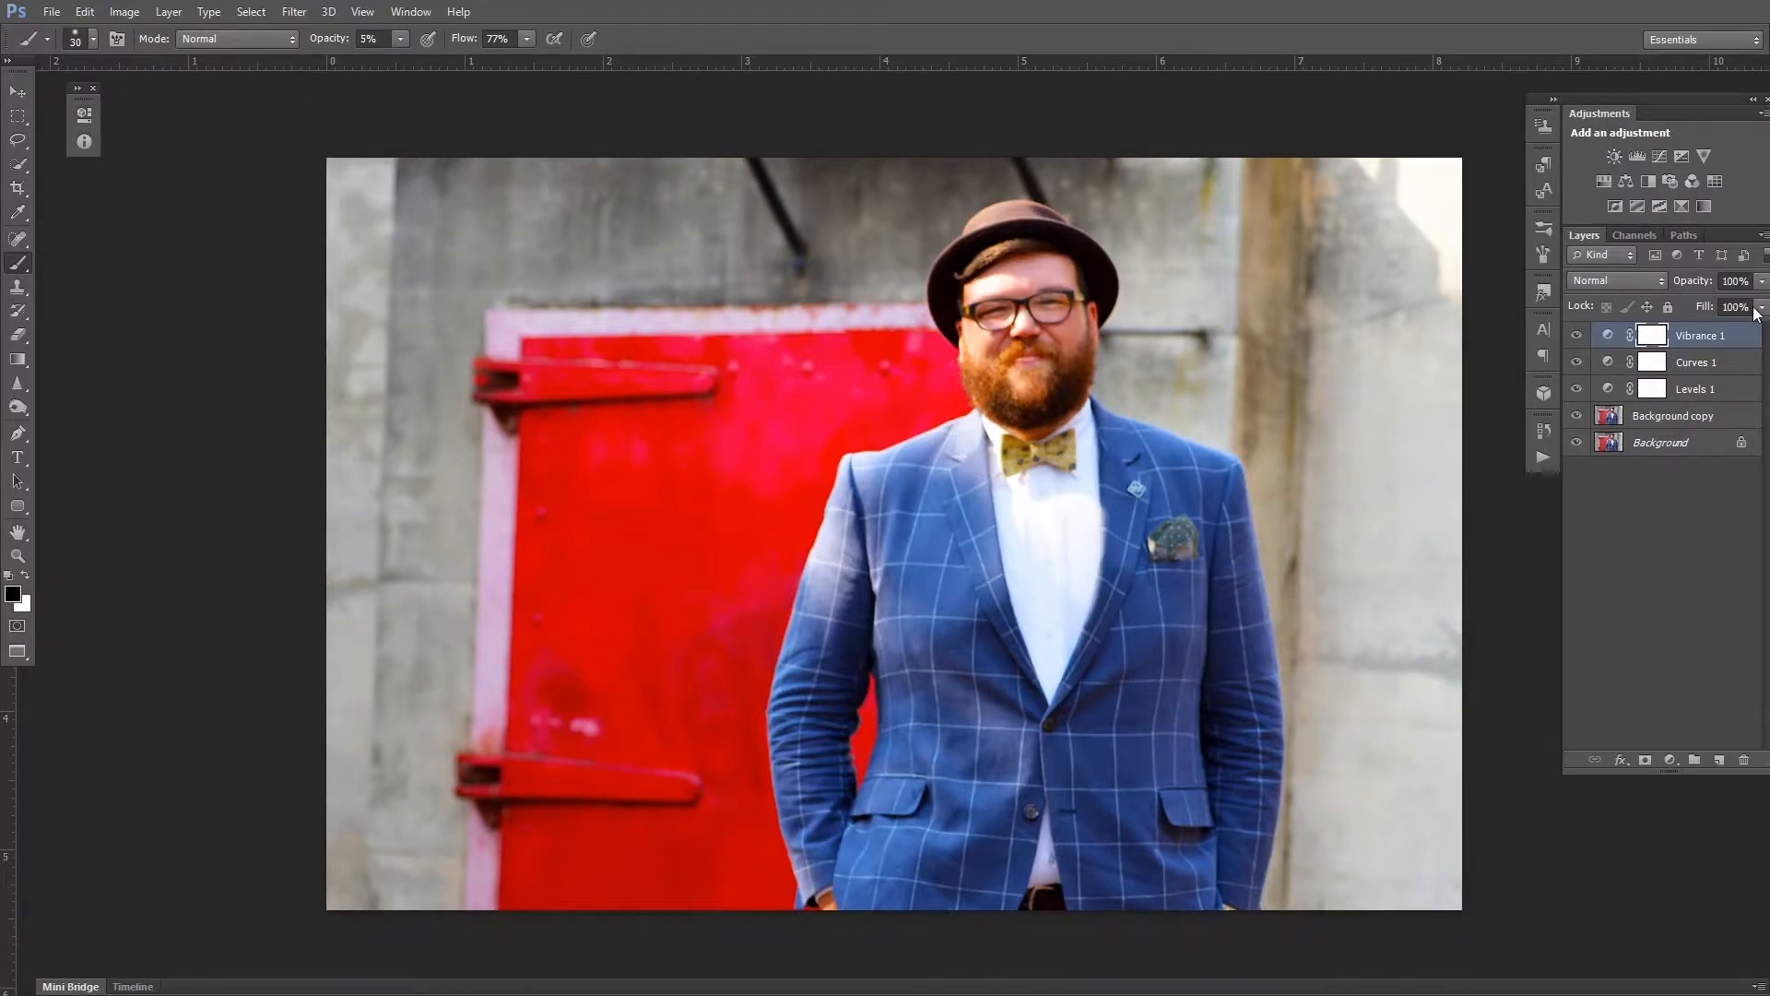
Invert the Vibrance layer's mask to black and prepare a white brush at 10% opacity.
key("ctrl+i")
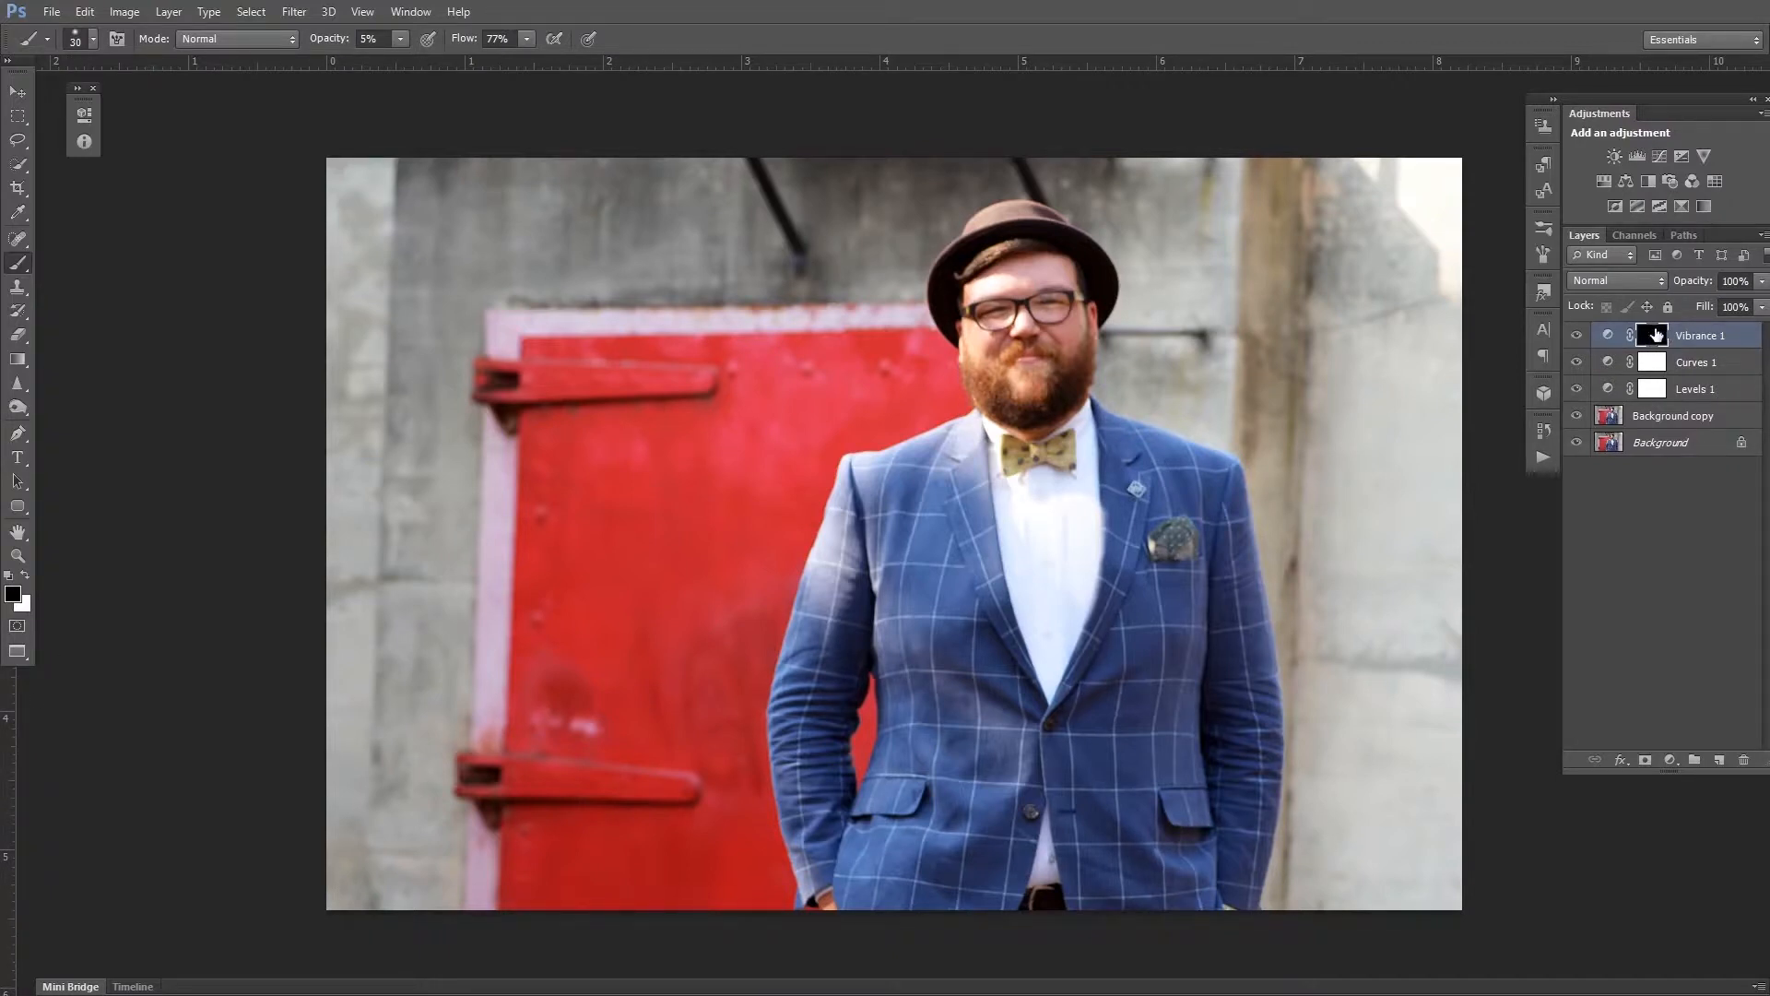
key("x")
left_click(373, 37)
type("10")
key("Return")
Paint the Vibrance effect onto the pocket square and bow tie through the mask, and compare with the layer hidden.
left_click_drag(1178, 545, 1157, 549)
scroll(1198, 531, "up", 2)
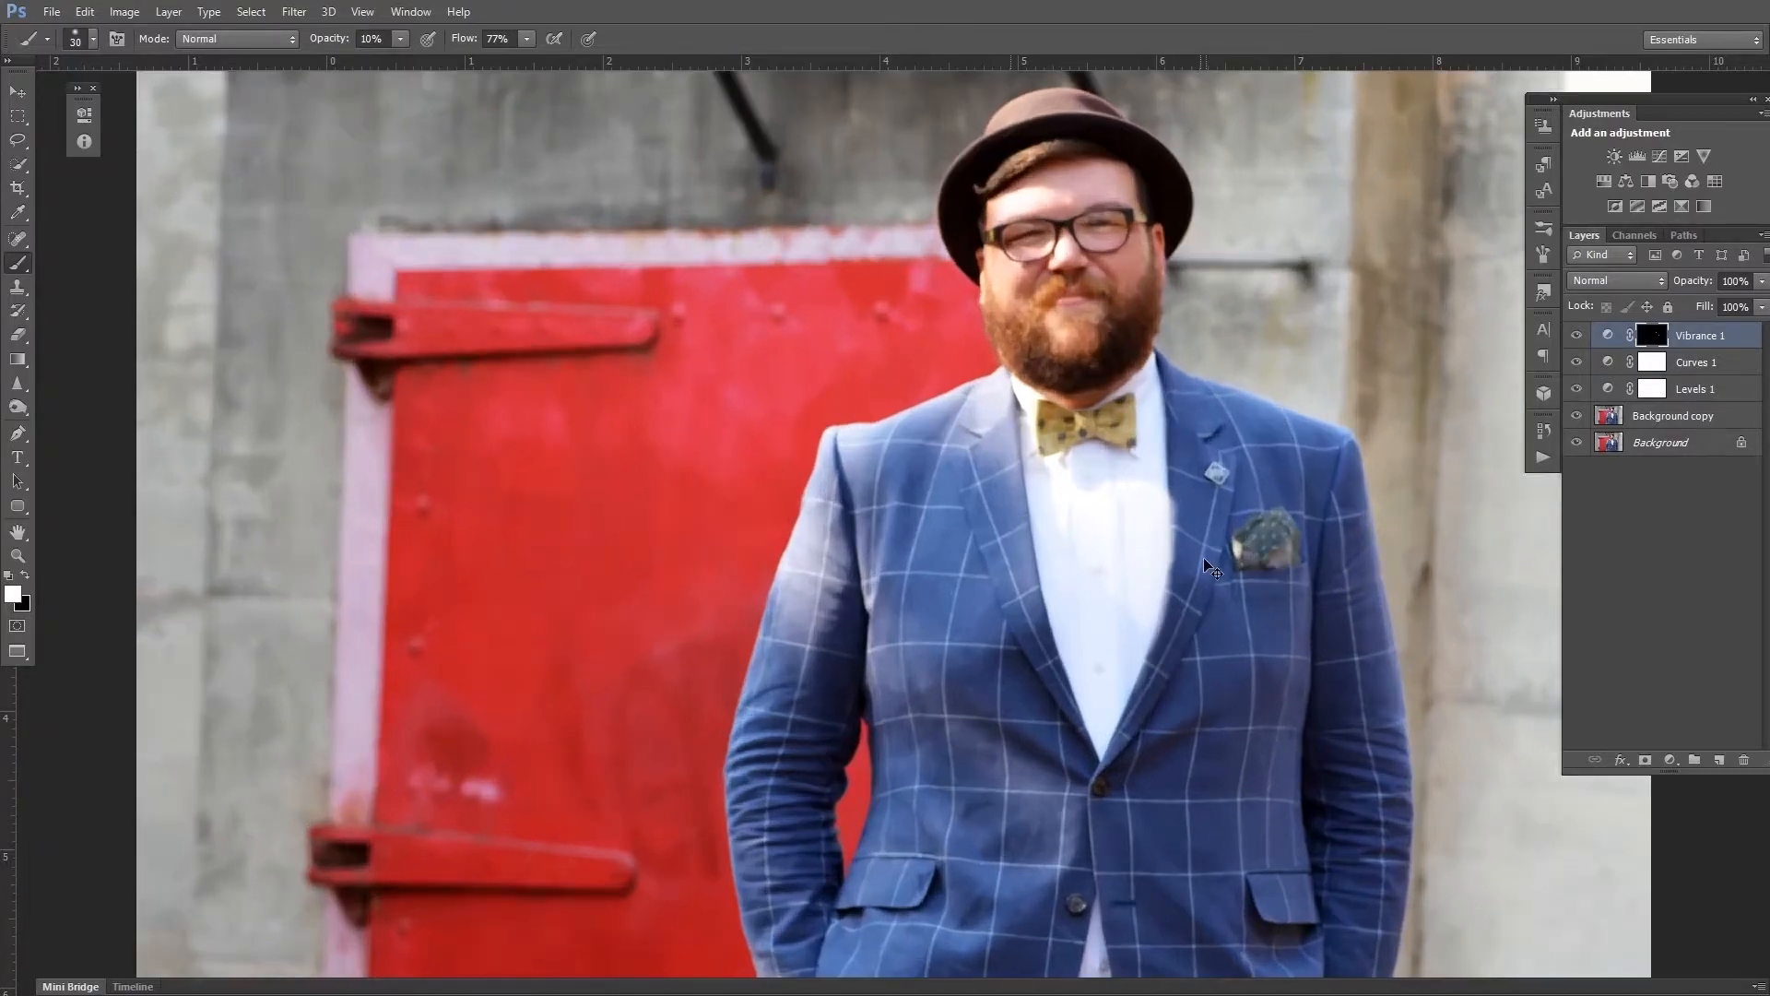
scroll(1276, 558, "up", 3)
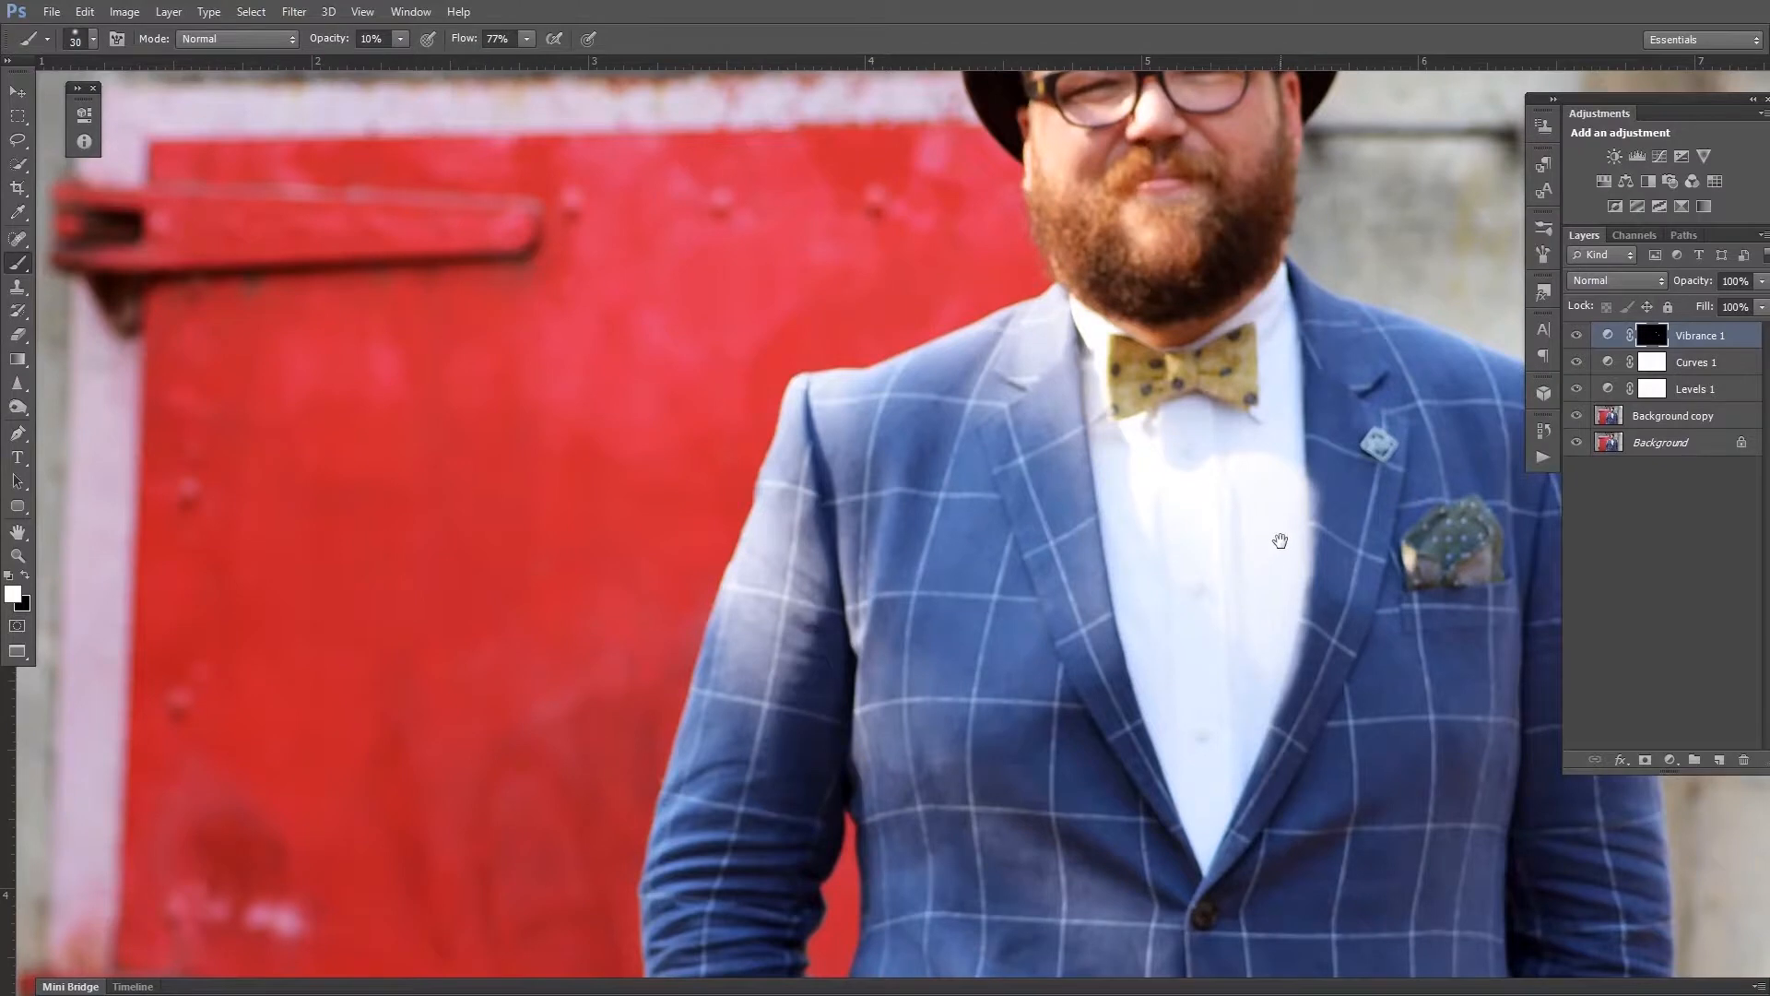
mouse_move(1273, 552)
left_mouse_down()
mouse_move(1120, 579)
mouse_move(1075, 550)
left_mouse_up()
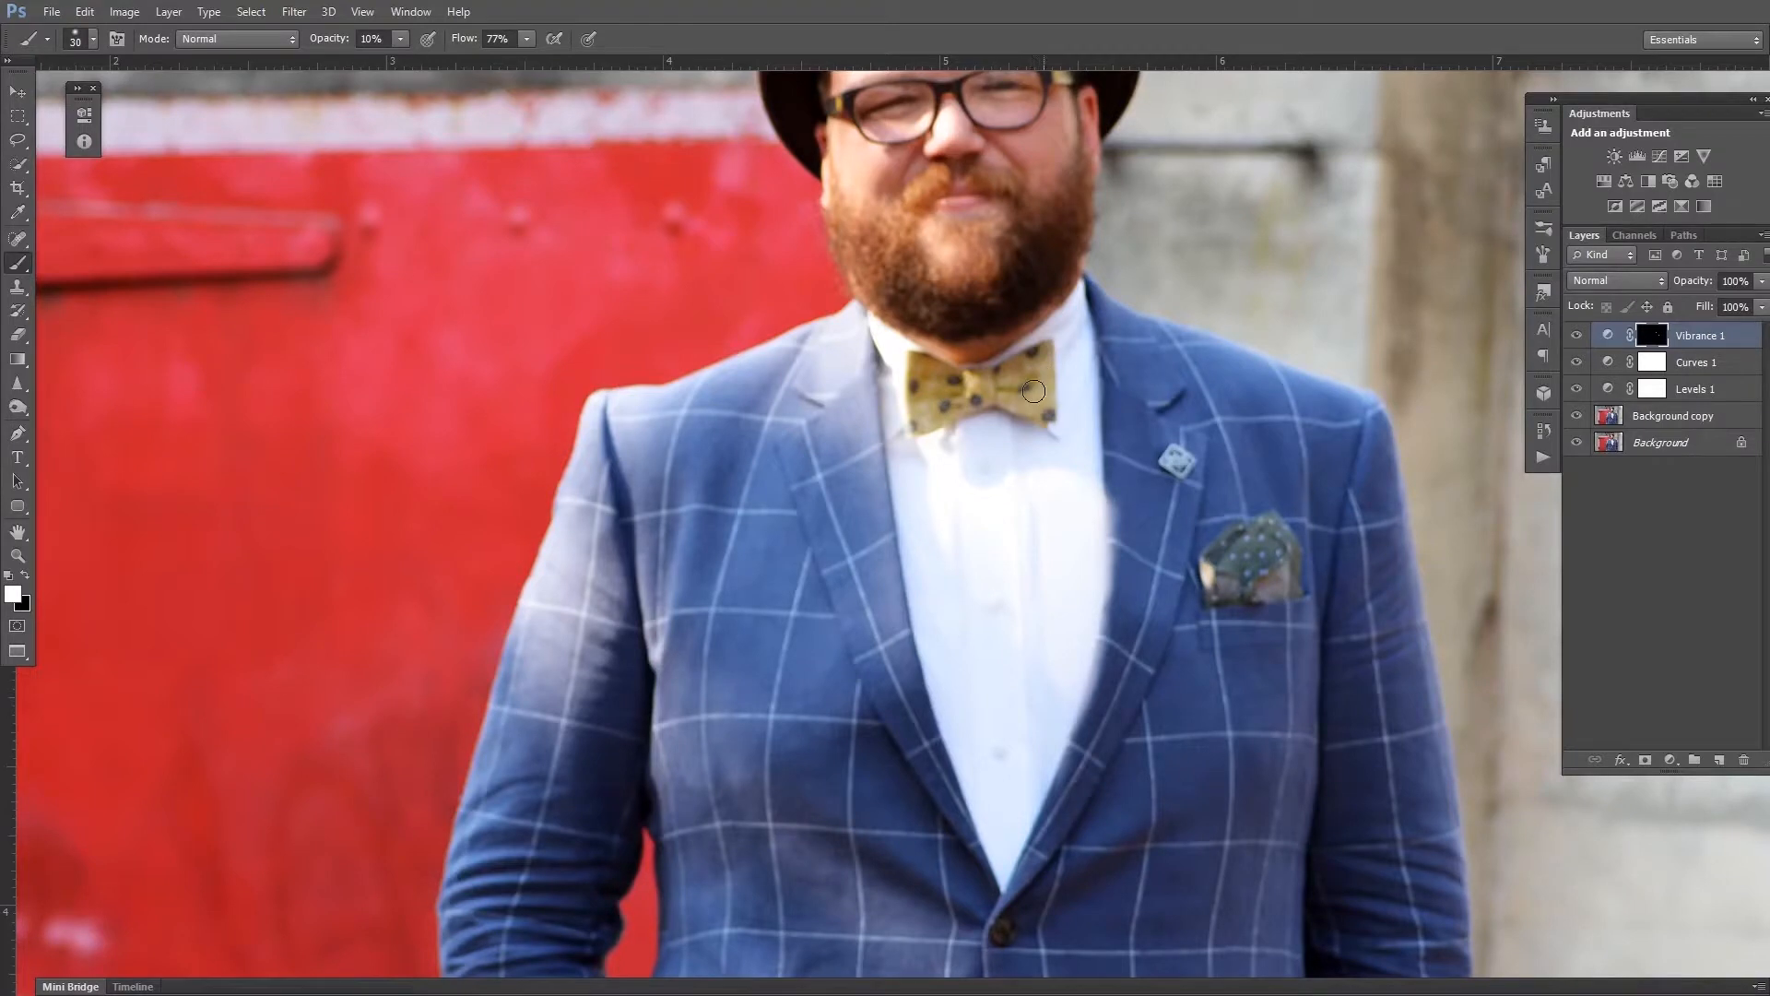
mouse_move(1219, 573)
left_mouse_down()
mouse_move(1261, 538)
mouse_move(1242, 581)
mouse_move(1285, 576)
mouse_move(1224, 578)
mouse_move(1269, 533)
mouse_move(1290, 548)
mouse_move(1234, 582)
mouse_move(1255, 563)
mouse_move(1223, 565)
mouse_move(1253, 527)
mouse_move(1228, 578)
mouse_move(1265, 587)
left_mouse_up()
key("ctrl+0")
key("ctrl+0")
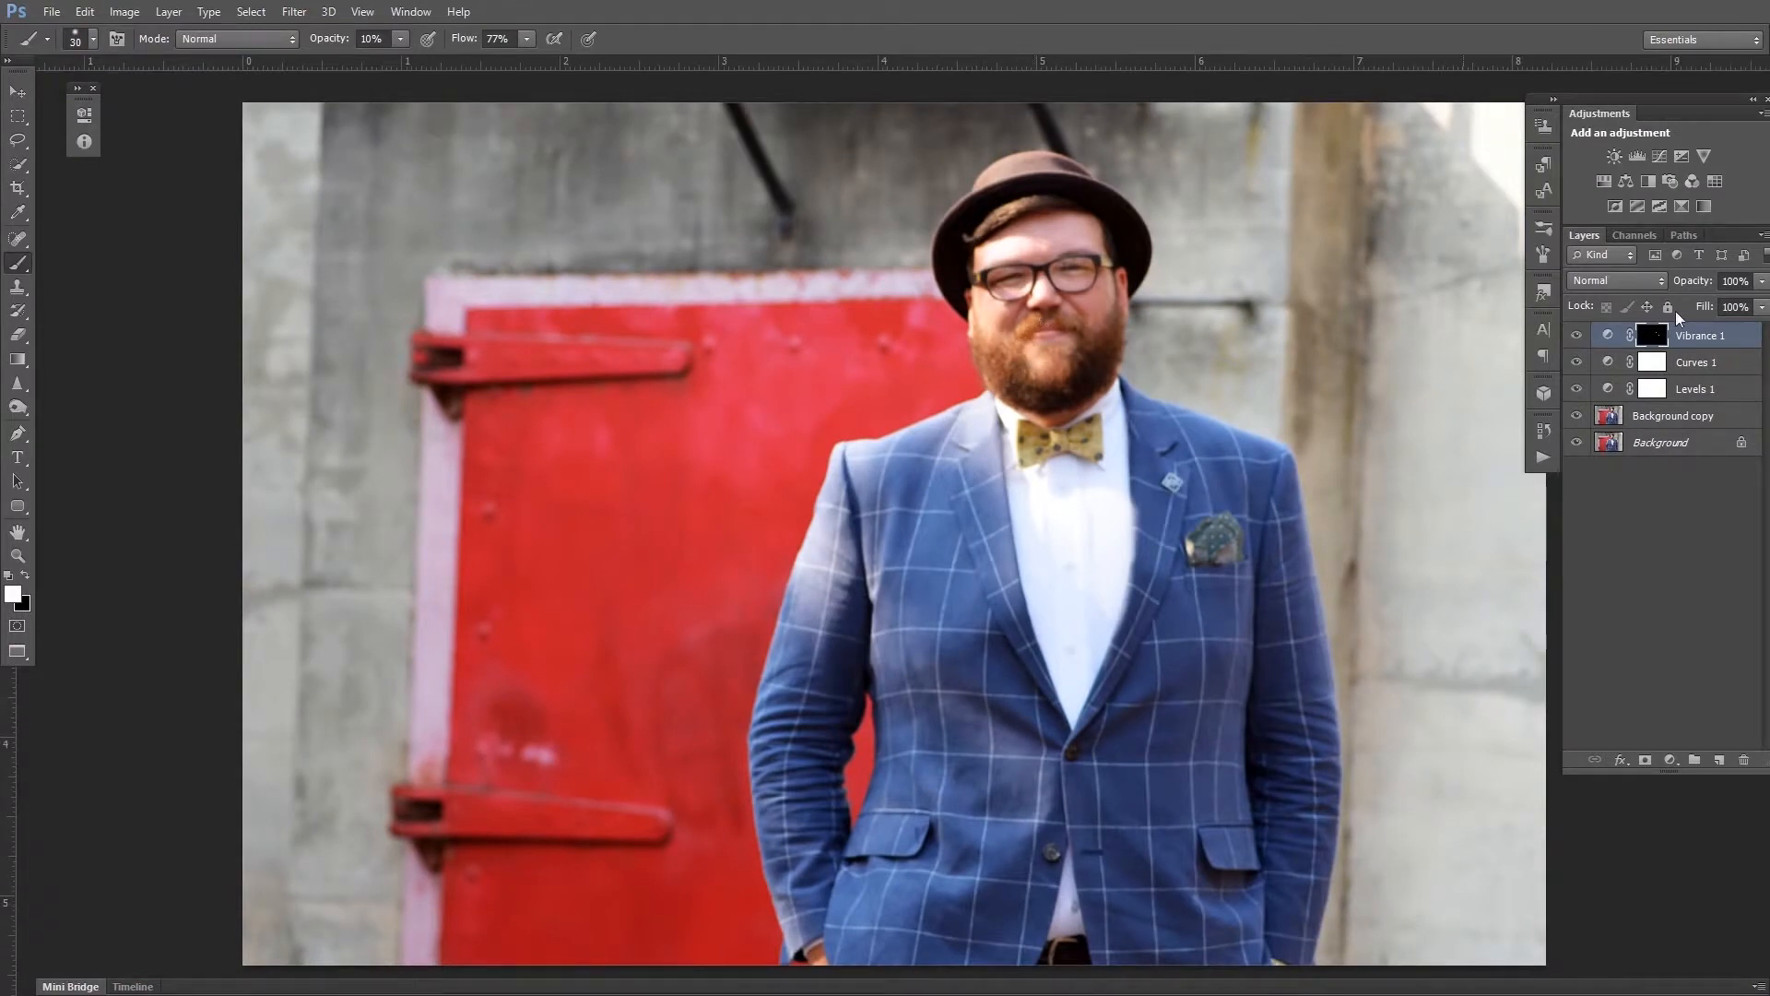
left_click(1576, 339)
left_click(1575, 337)
Add a Color Balance adjustment that shifts the midtones toward cyan and yellow for a green tint.
left_click(1627, 183)
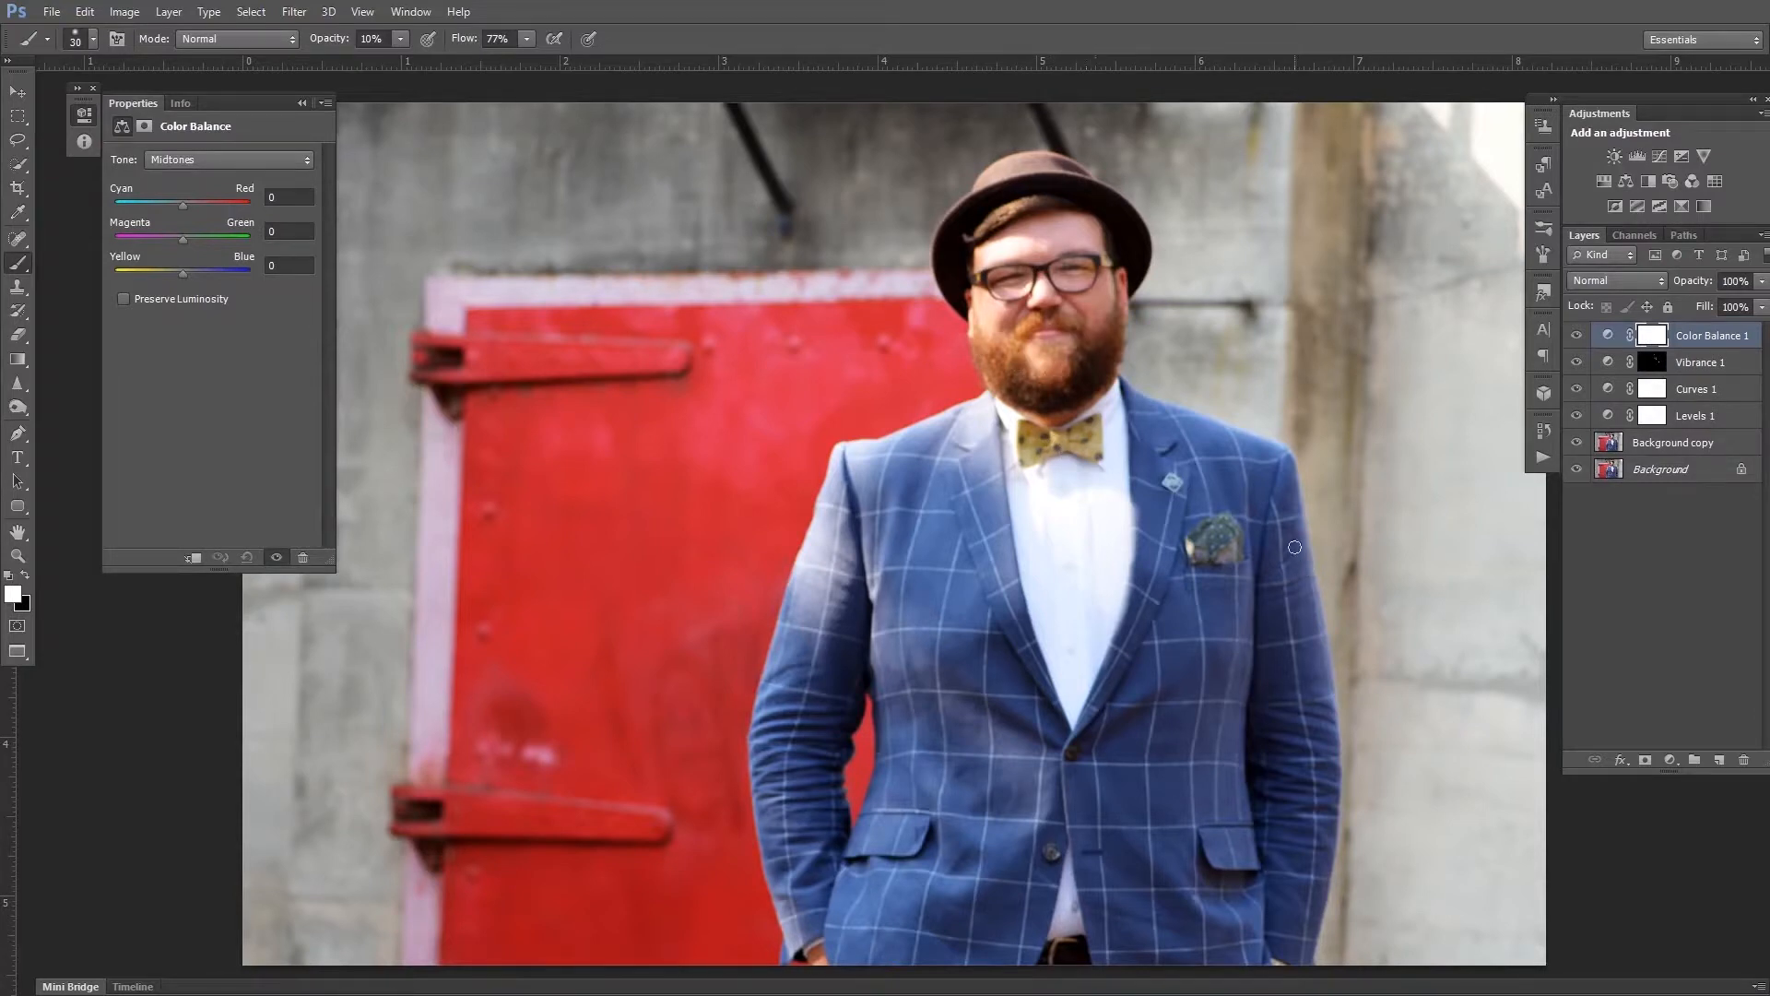
left_click_drag(179, 242, 170, 274)
left_click_drag(181, 205, 175, 203)
left_click(303, 103)
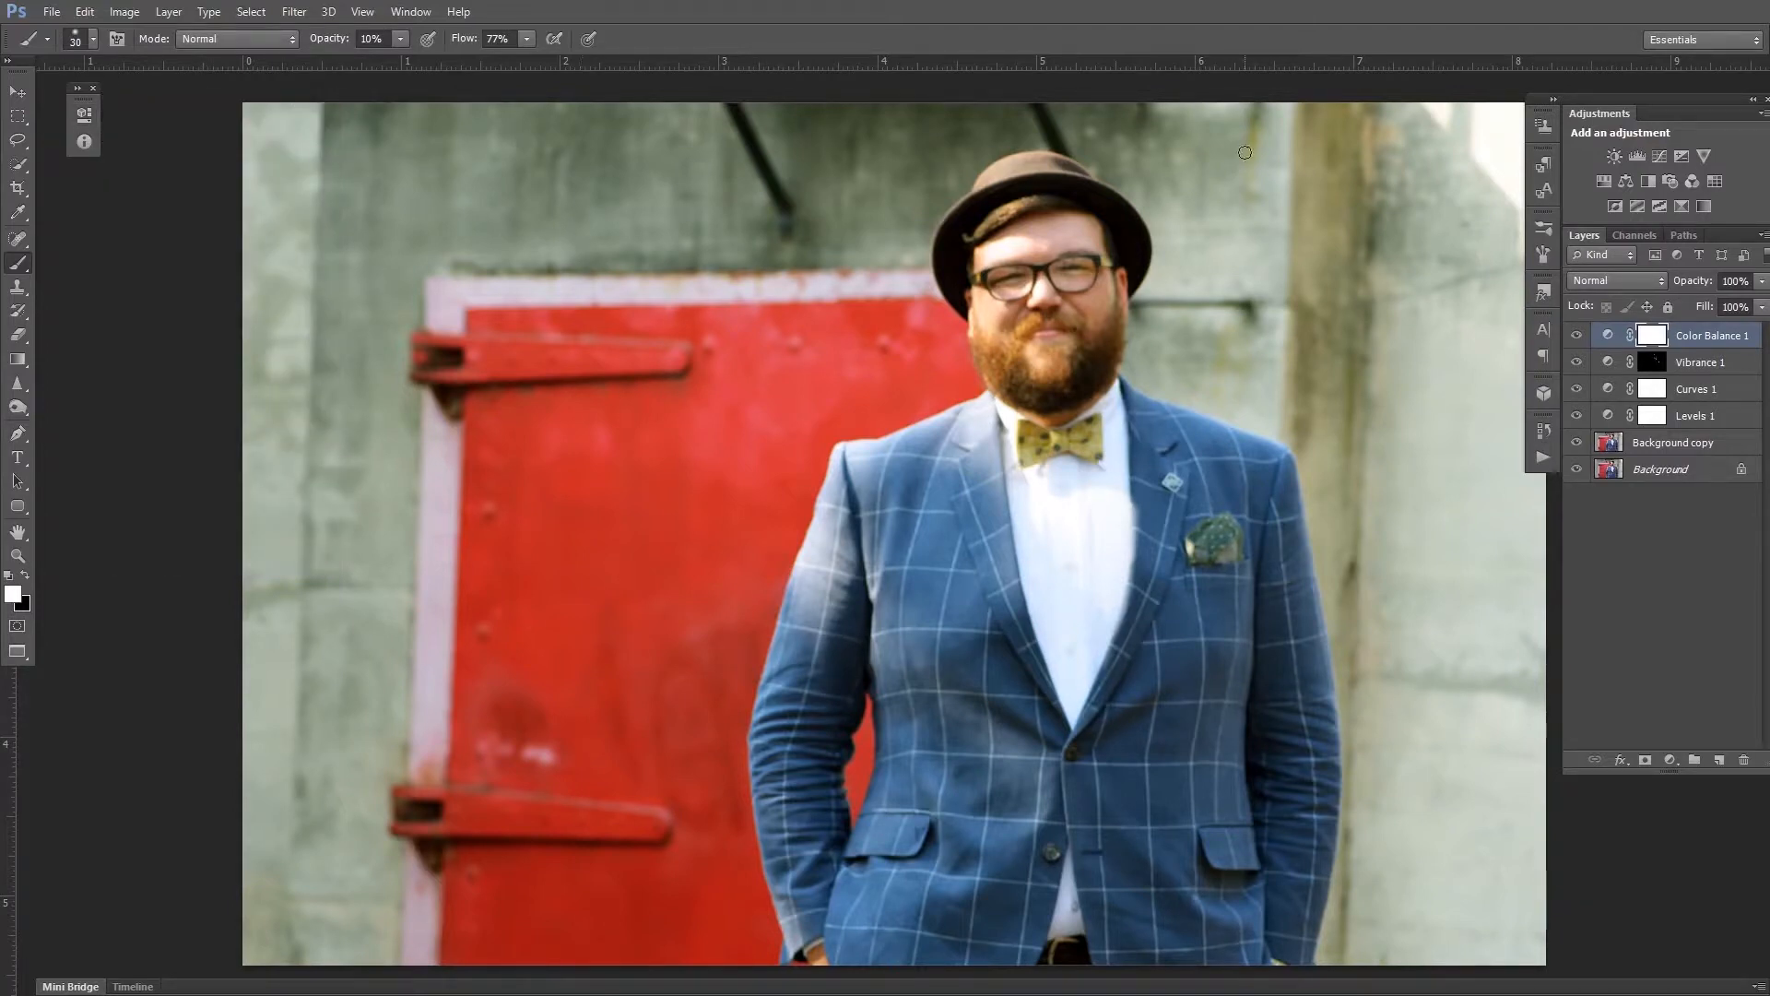
Invert the Color Balance mask, paint the green tint onto the pocket square, and compare with the layer hidden.
key("ctrl+i")
mouse_move(1217, 523)
left_mouse_down()
mouse_move(1206, 547)
mouse_move(1249, 545)
mouse_move(1201, 544)
mouse_move(1216, 554)
left_mouse_up()
left_click_drag(1214, 525, 1241, 541)
mouse_move(1223, 523)
left_mouse_down()
mouse_move(1233, 537)
mouse_move(1198, 553)
mouse_move(1205, 535)
mouse_move(1240, 540)
mouse_move(1195, 560)
mouse_move(1242, 545)
mouse_move(1205, 550)
left_mouse_up()
key("bracketright")
key("bracketright")
key("bracketright")
left_click(1577, 337)
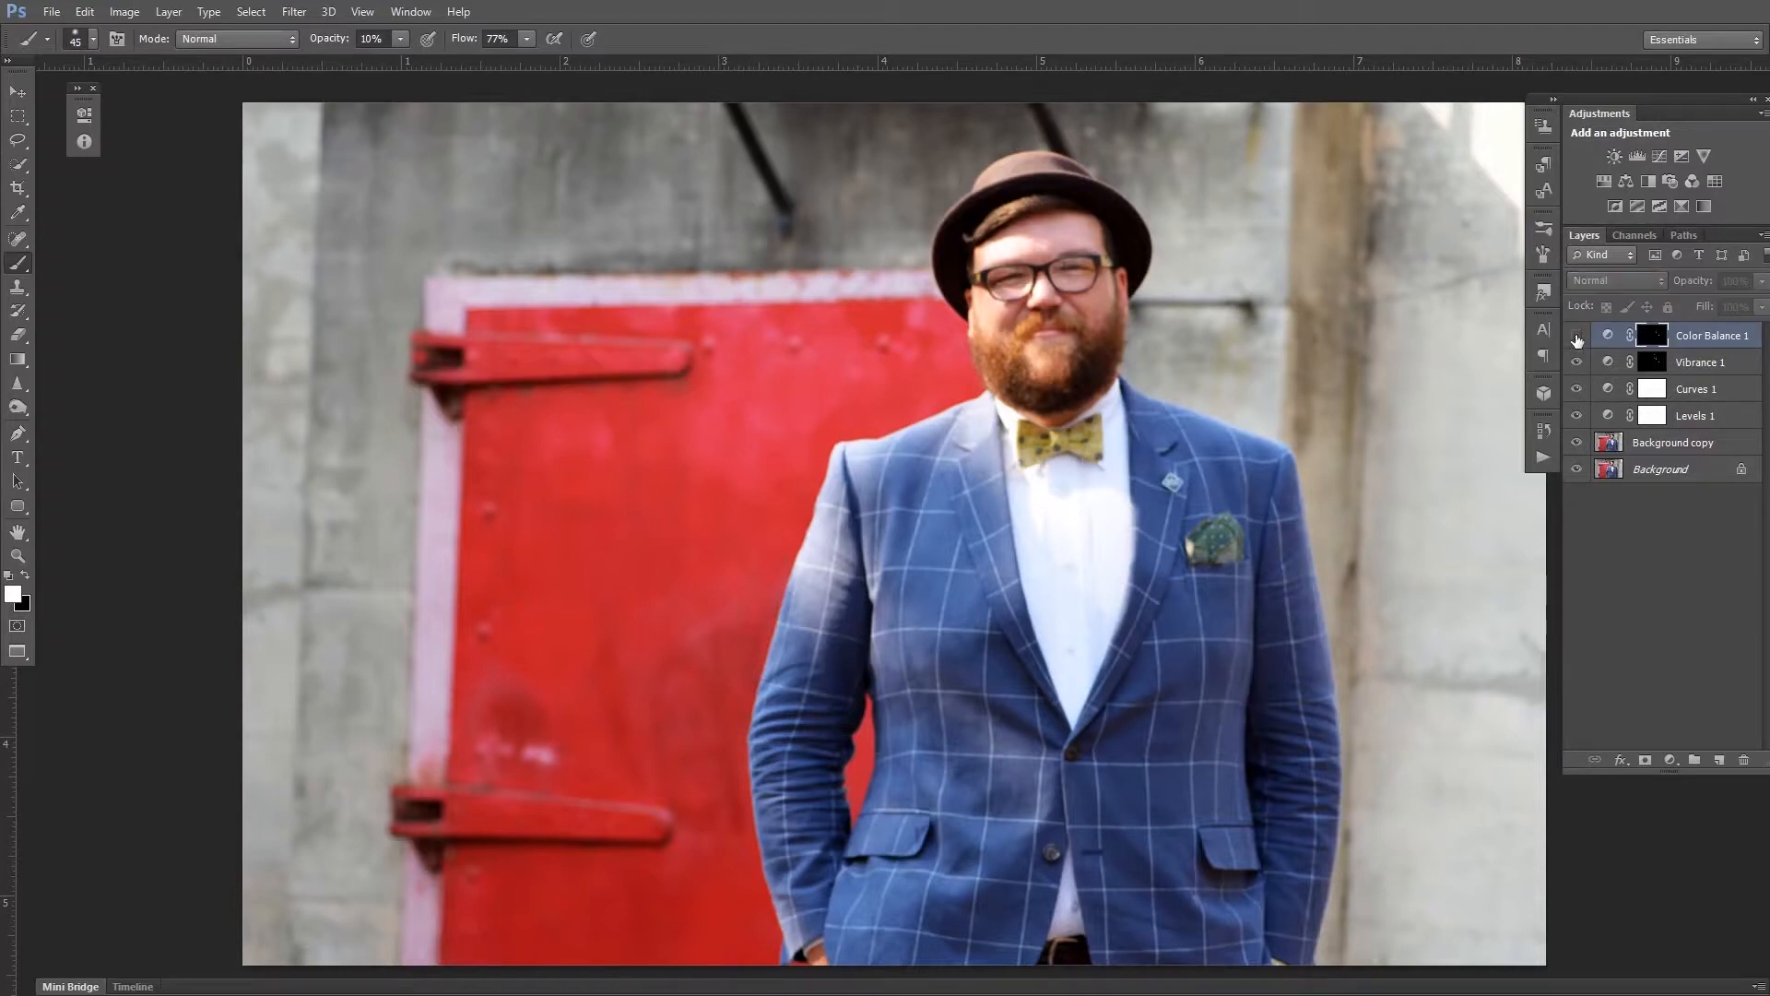
left_click(1576, 336)
Enlarge the brush and paint the green tint down the brown vertical column on the wall beside the man.
key("bracketright")
key("bracketright")
key("bracketright")
key("bracketright")
key("bracketright")
key("bracketright")
key("bracketright")
key("bracketright")
key("bracketright")
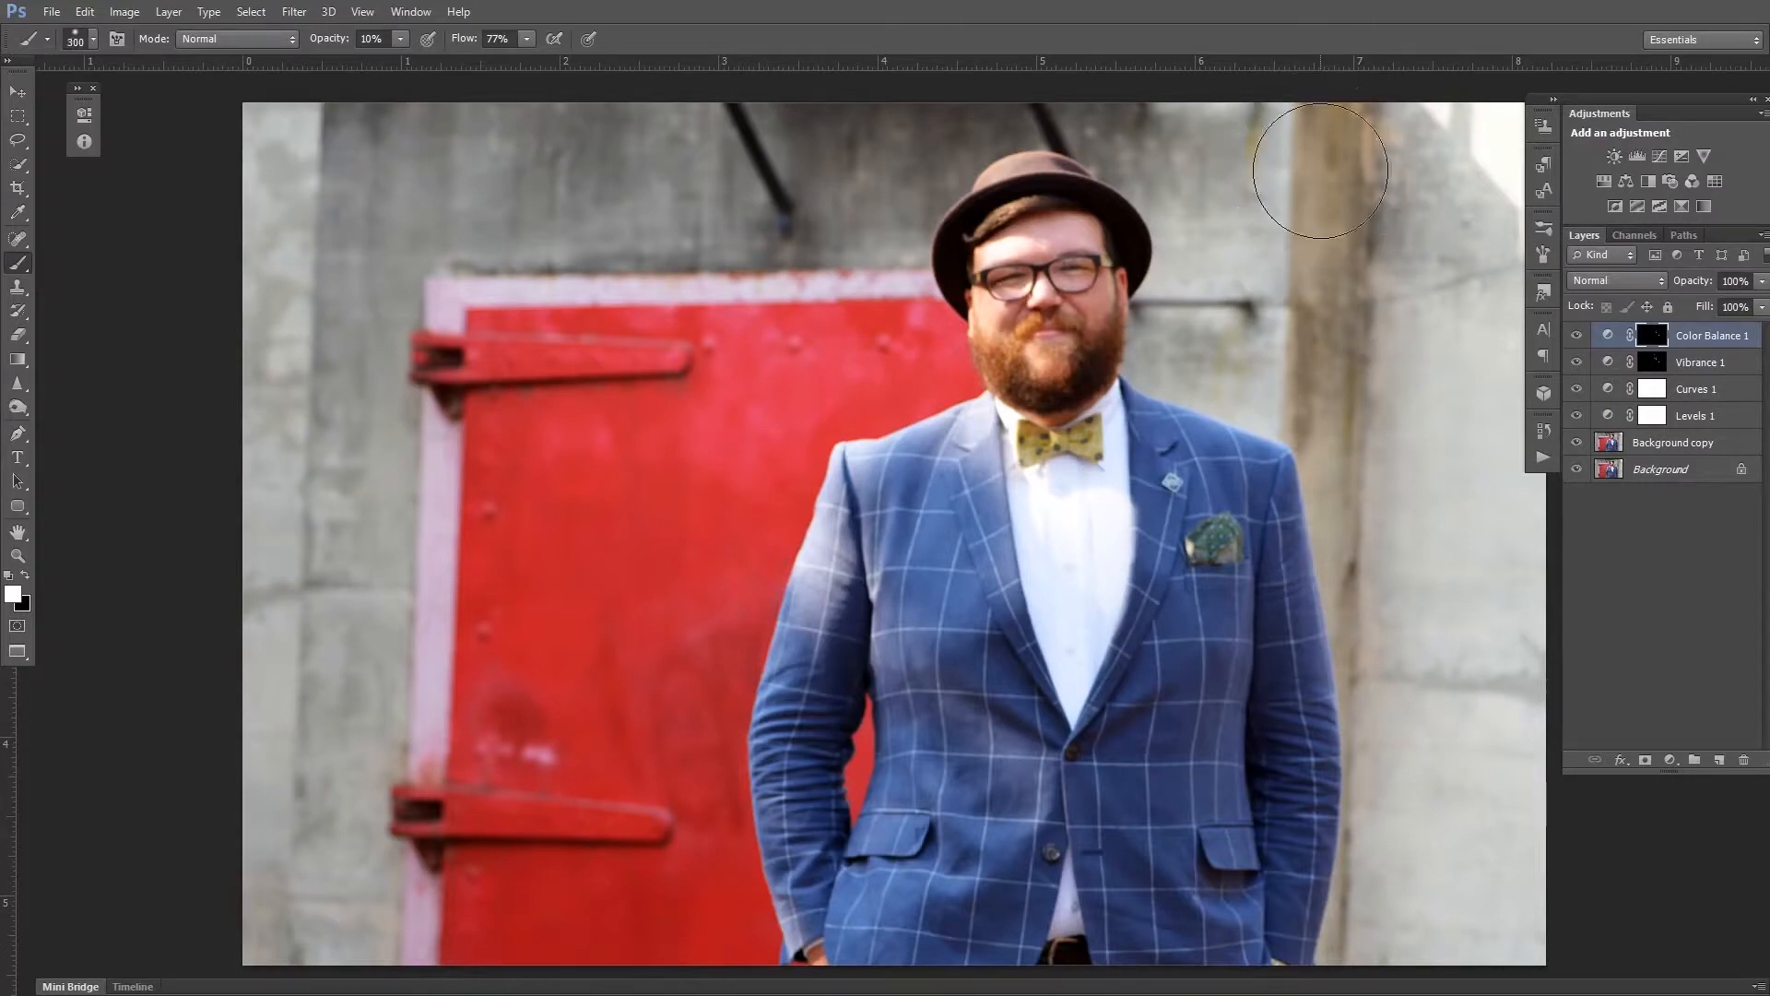
mouse_move(1334, 156)
left_mouse_down()
mouse_move(1336, 214)
mouse_move(1323, 146)
mouse_move(1337, 408)
mouse_move(1374, 644)
left_mouse_up()
Add a second Color Balance adjustment shifting the midtones toward blue and cyan, and invert its mask to black.
left_click(1625, 181)
left_click(1624, 182)
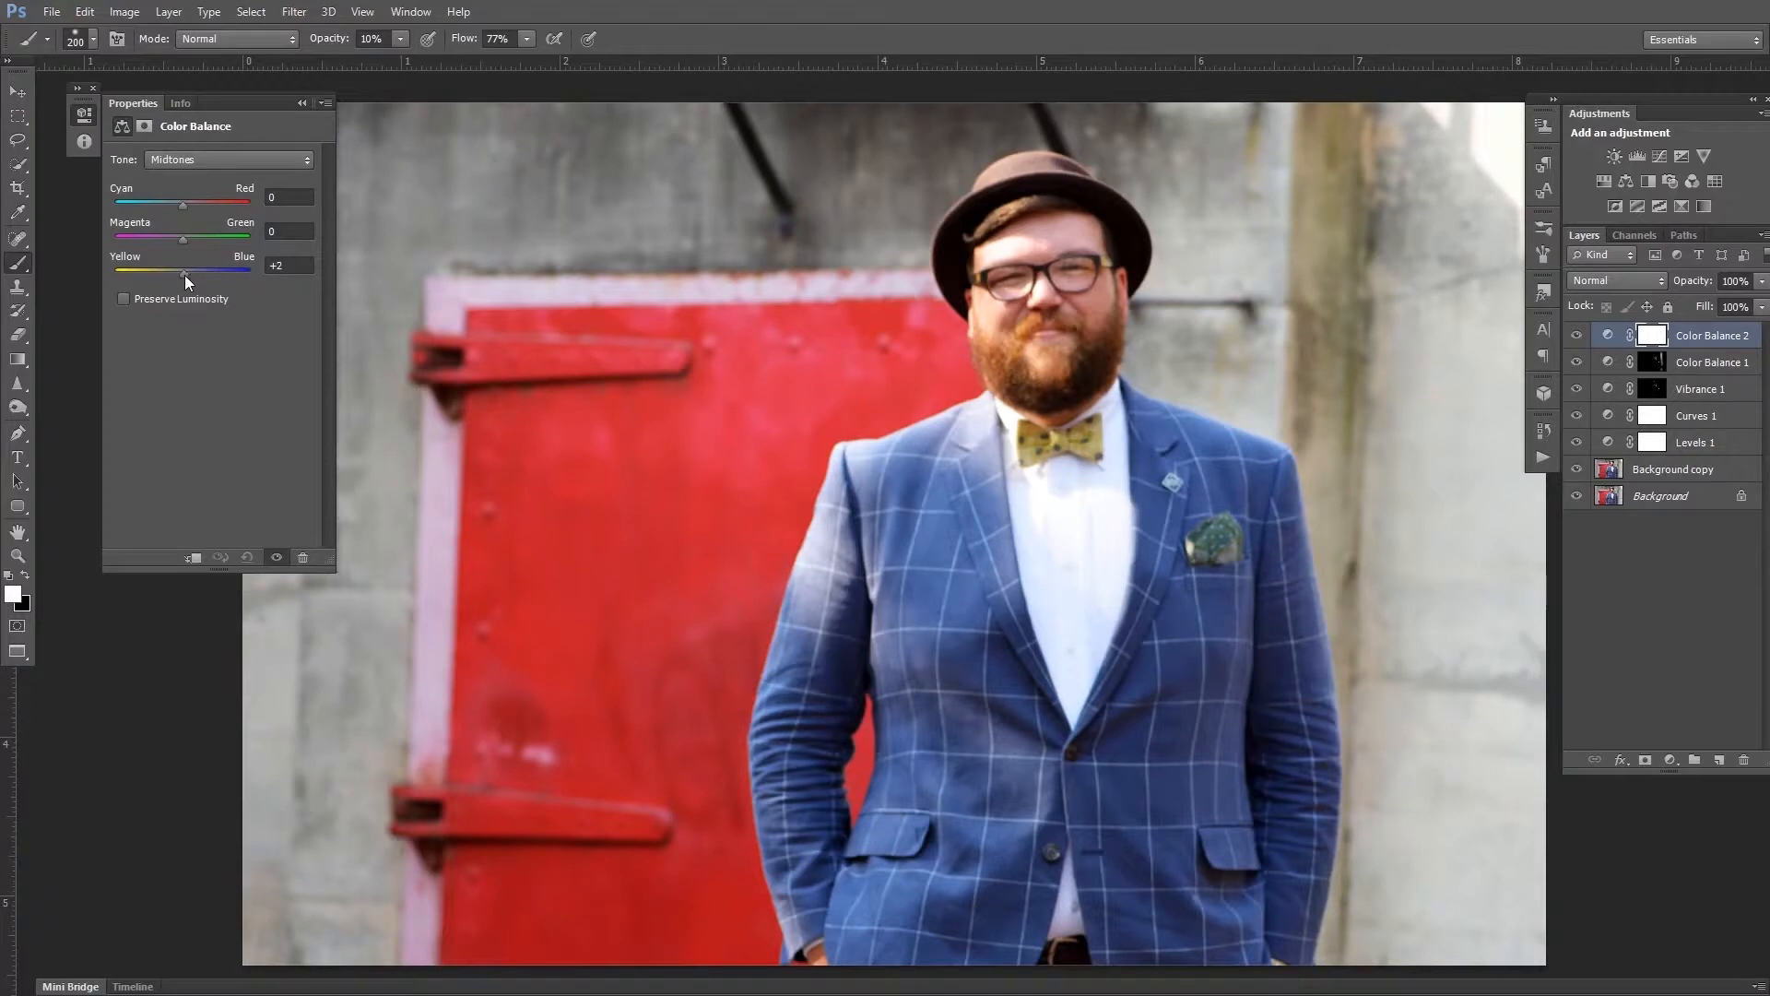
left_click_drag(188, 277, 194, 278)
left_click_drag(181, 203, 171, 204)
left_click_drag(183, 237, 191, 243)
left_click_drag(188, 240, 184, 241)
left_click(299, 102)
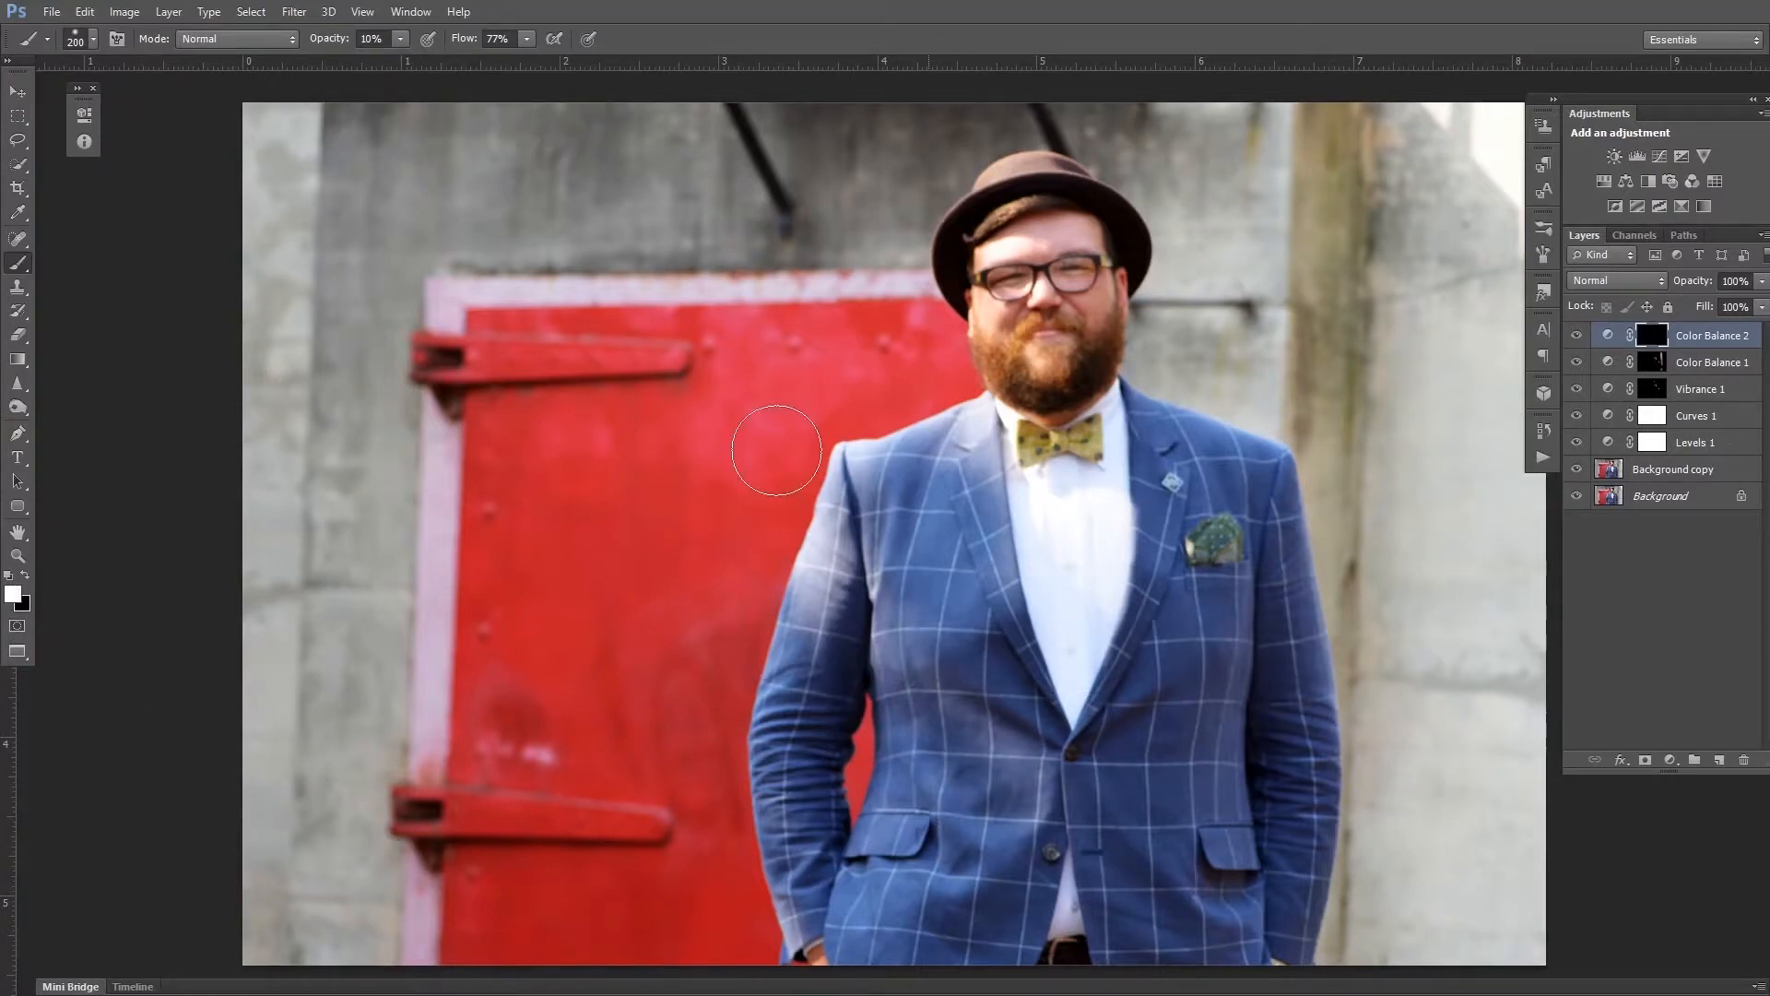
Paint the blue tint onto the suit jacket with the brush at 20% opacity, and compare with the layer hidden.
key("1")
key("2")
key("0")
mouse_move(1015, 708)
left_mouse_down()
mouse_move(971, 688)
mouse_move(1009, 765)
mouse_move(979, 712)
mouse_move(1027, 763)
mouse_move(991, 677)
mouse_move(1050, 784)
mouse_move(940, 724)
mouse_move(917, 770)
mouse_move(981, 837)
mouse_move(936, 741)
mouse_move(918, 781)
mouse_move(980, 835)
mouse_move(1003, 890)
mouse_move(918, 771)
mouse_move(977, 902)
mouse_move(917, 734)
mouse_move(1003, 934)
mouse_move(1126, 866)
mouse_move(1120, 784)
mouse_move(1180, 888)
mouse_move(1187, 758)
mouse_move(1151, 804)
mouse_move(1211, 646)
mouse_move(1178, 789)
mouse_move(1231, 654)
mouse_move(1120, 813)
mouse_move(1140, 825)
mouse_move(1219, 734)
mouse_move(1105, 856)
mouse_move(1207, 793)
mouse_move(1158, 818)
mouse_move(923, 751)
mouse_move(926, 493)
mouse_move(896, 584)
mouse_move(916, 618)
mouse_move(942, 457)
mouse_move(911, 671)
mouse_move(927, 686)
mouse_move(928, 495)
mouse_move(944, 685)
mouse_move(894, 546)
mouse_move(859, 514)
mouse_move(843, 666)
mouse_move(850, 509)
mouse_move(888, 483)
mouse_move(810, 656)
mouse_move(875, 512)
mouse_move(830, 652)
mouse_move(868, 495)
mouse_move(898, 470)
mouse_move(915, 483)
mouse_move(966, 455)
mouse_move(952, 503)
mouse_move(1106, 612)
mouse_move(1236, 623)
mouse_move(1190, 904)
mouse_move(1167, 719)
mouse_move(1177, 932)
mouse_move(1232, 406)
mouse_move(1212, 458)
mouse_move(1267, 517)
mouse_move(1300, 833)
mouse_move(1278, 933)
mouse_move(1117, 689)
mouse_move(919, 556)
mouse_move(781, 789)
mouse_move(783, 822)
mouse_move(816, 847)
mouse_move(1059, 498)
mouse_move(885, 510)
left_mouse_up()
left_click(1576, 338)
left_click(1578, 338)
Rename the Color Balance 2 layer as blue.
double_click(1692, 340)
type("blue")
key("Return")
Select the Background copy layer and brush over the front of the white shirt.
key("d")
left_click(1678, 477)
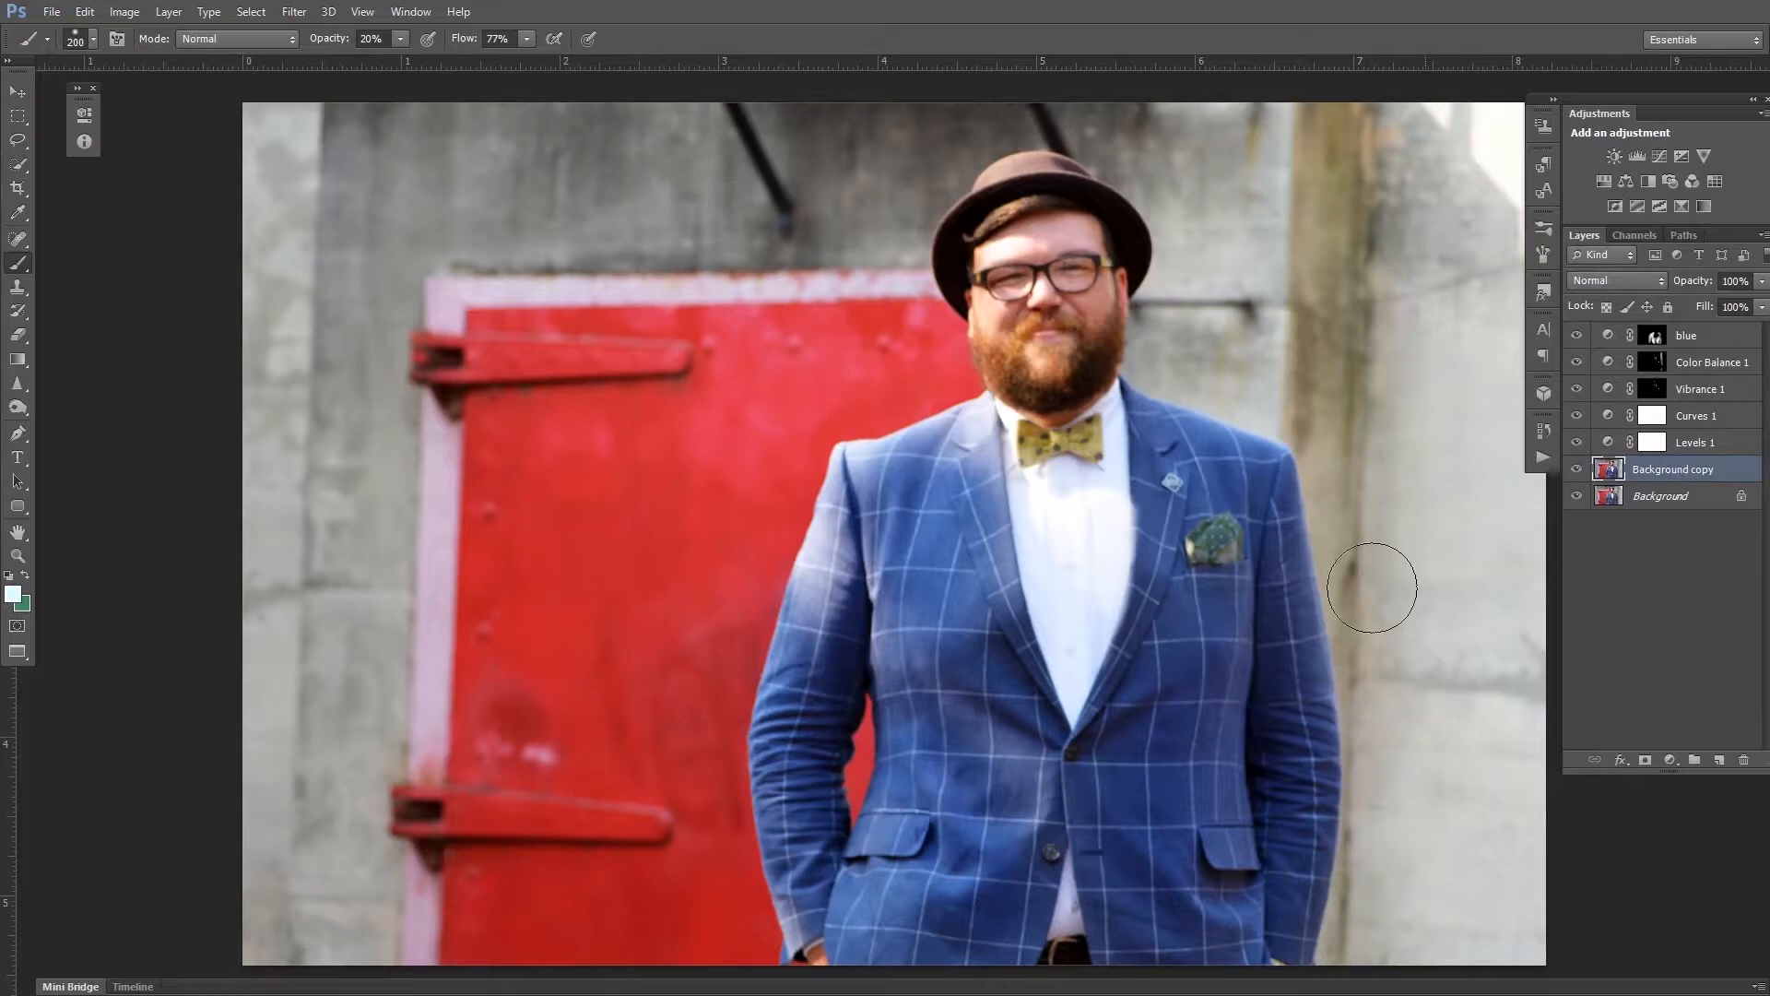
mouse_move(1071, 559)
left_mouse_down()
mouse_move(1075, 541)
mouse_move(1059, 605)
mouse_move(1088, 605)
left_mouse_up()
left_click(18, 408)
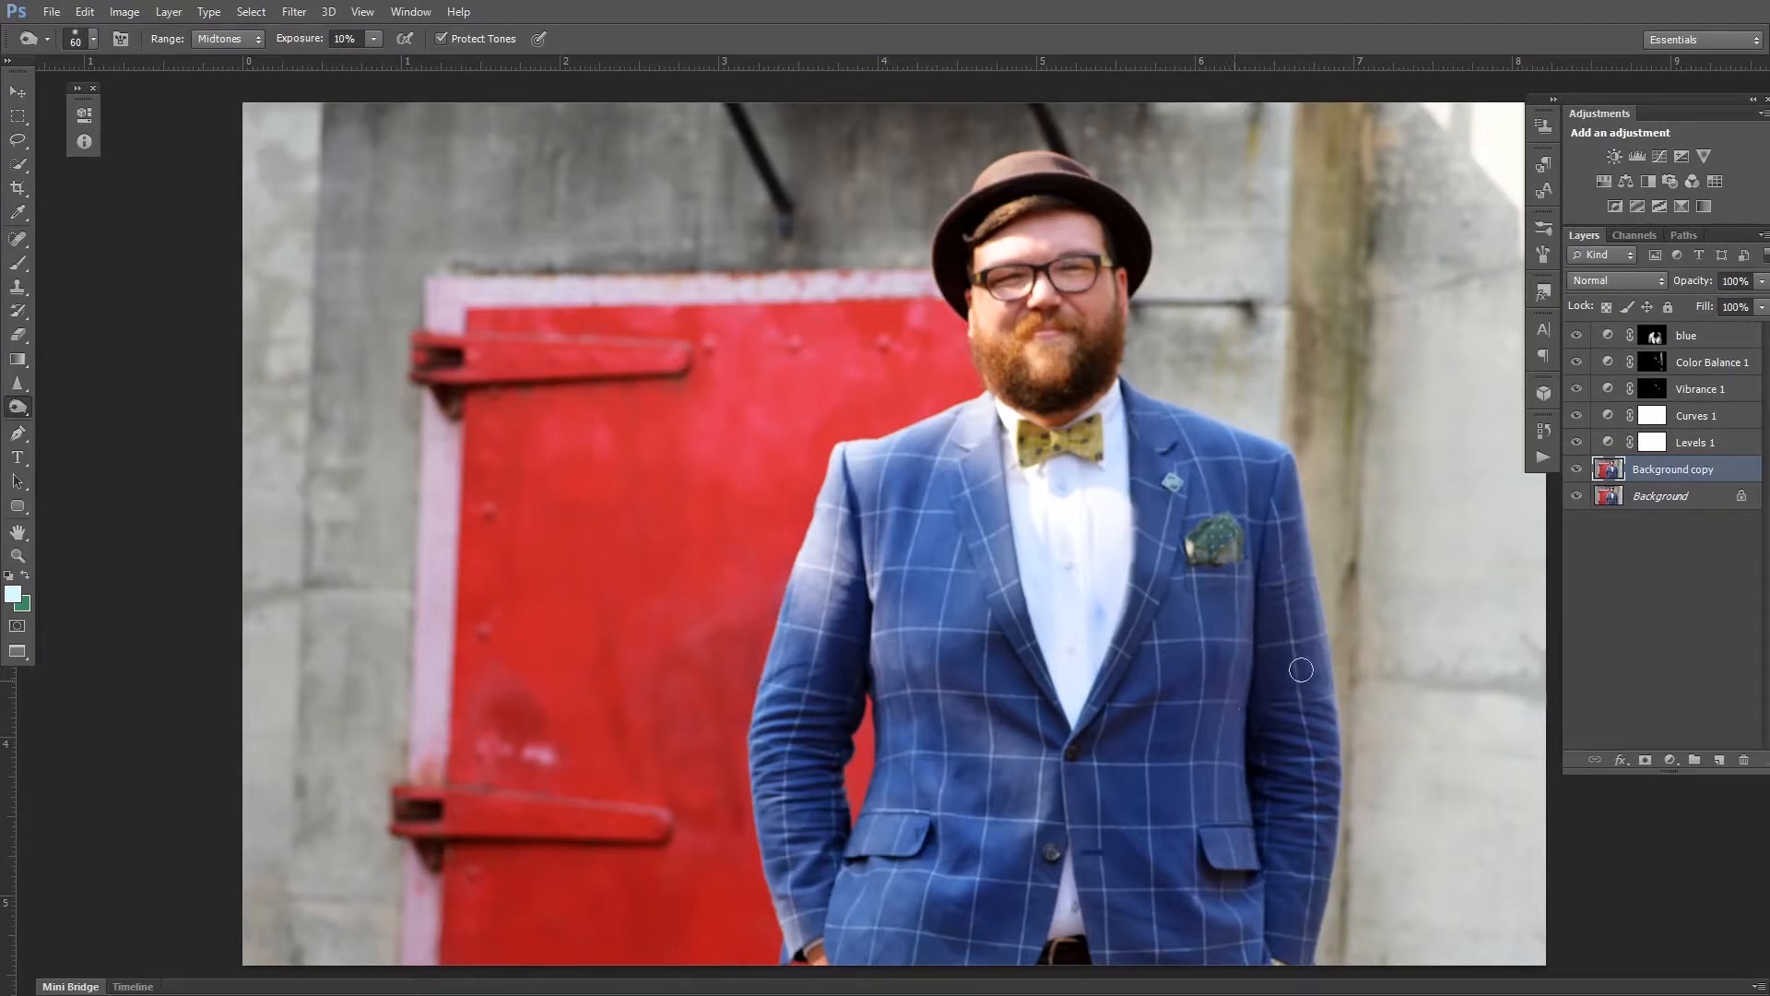
Sample a pale shirt tone and paint over the shirt's bright upper area with a smaller brush at 2% opacity.
key("i")
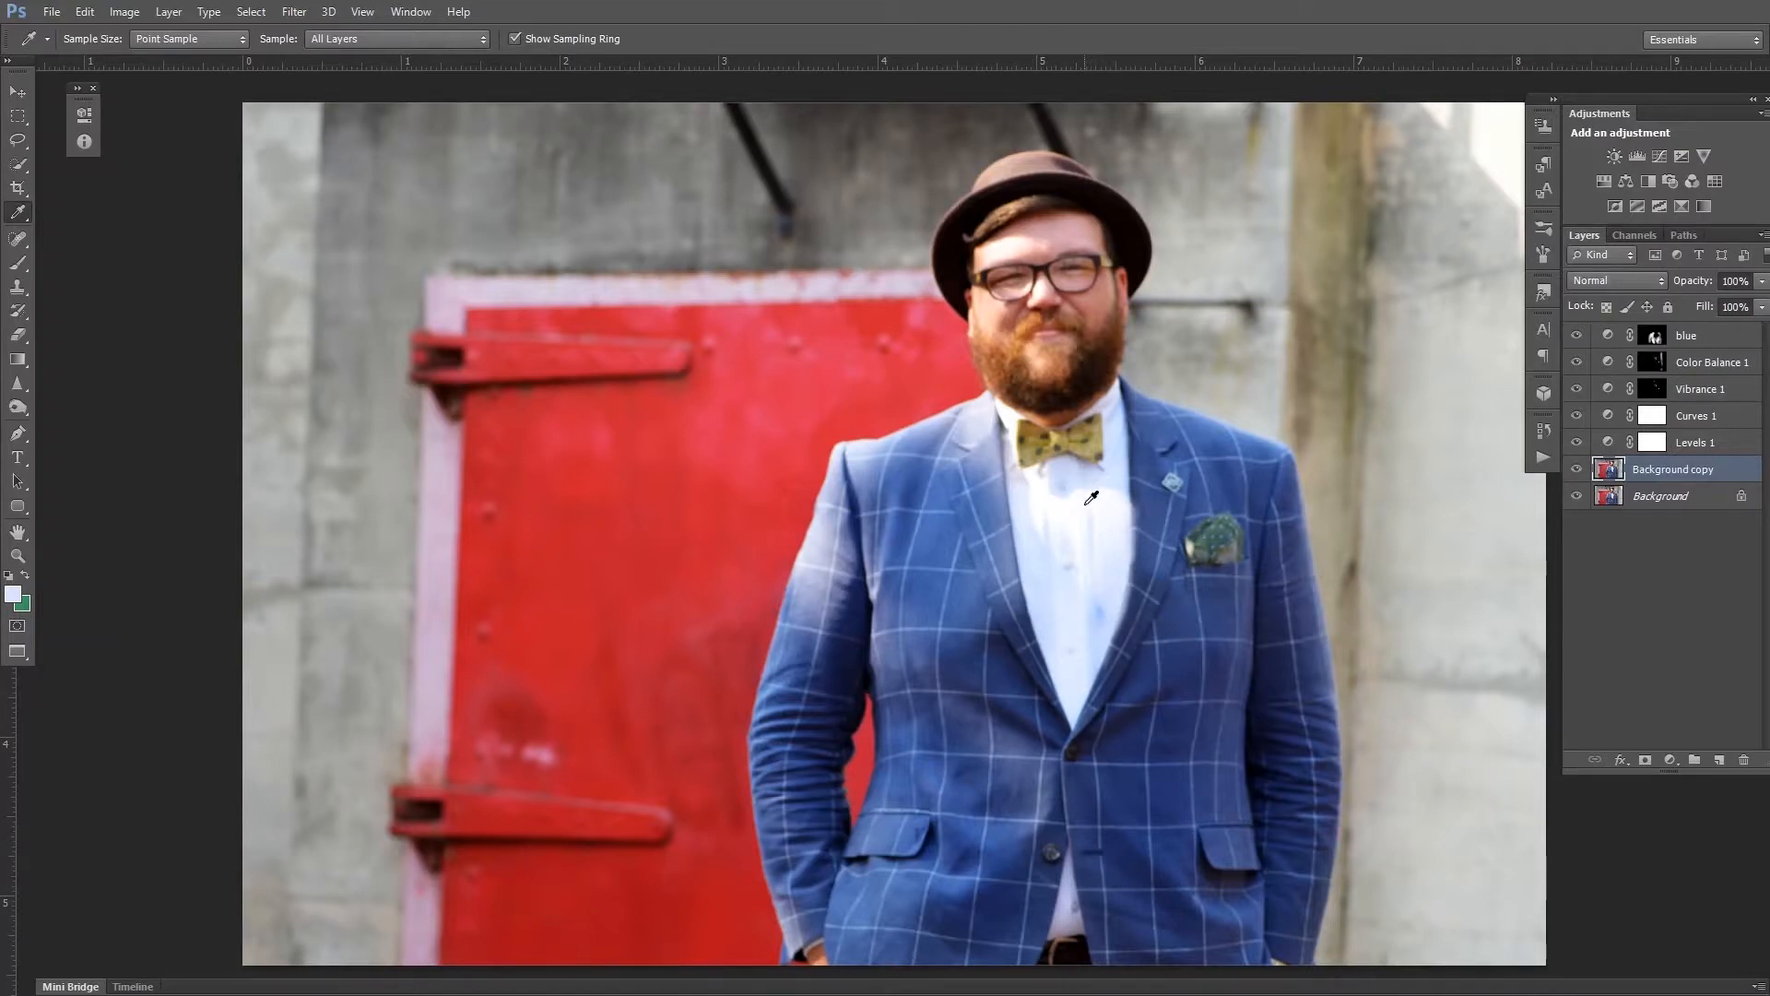
key("b")
key("Return")
type("2")
key("Return")
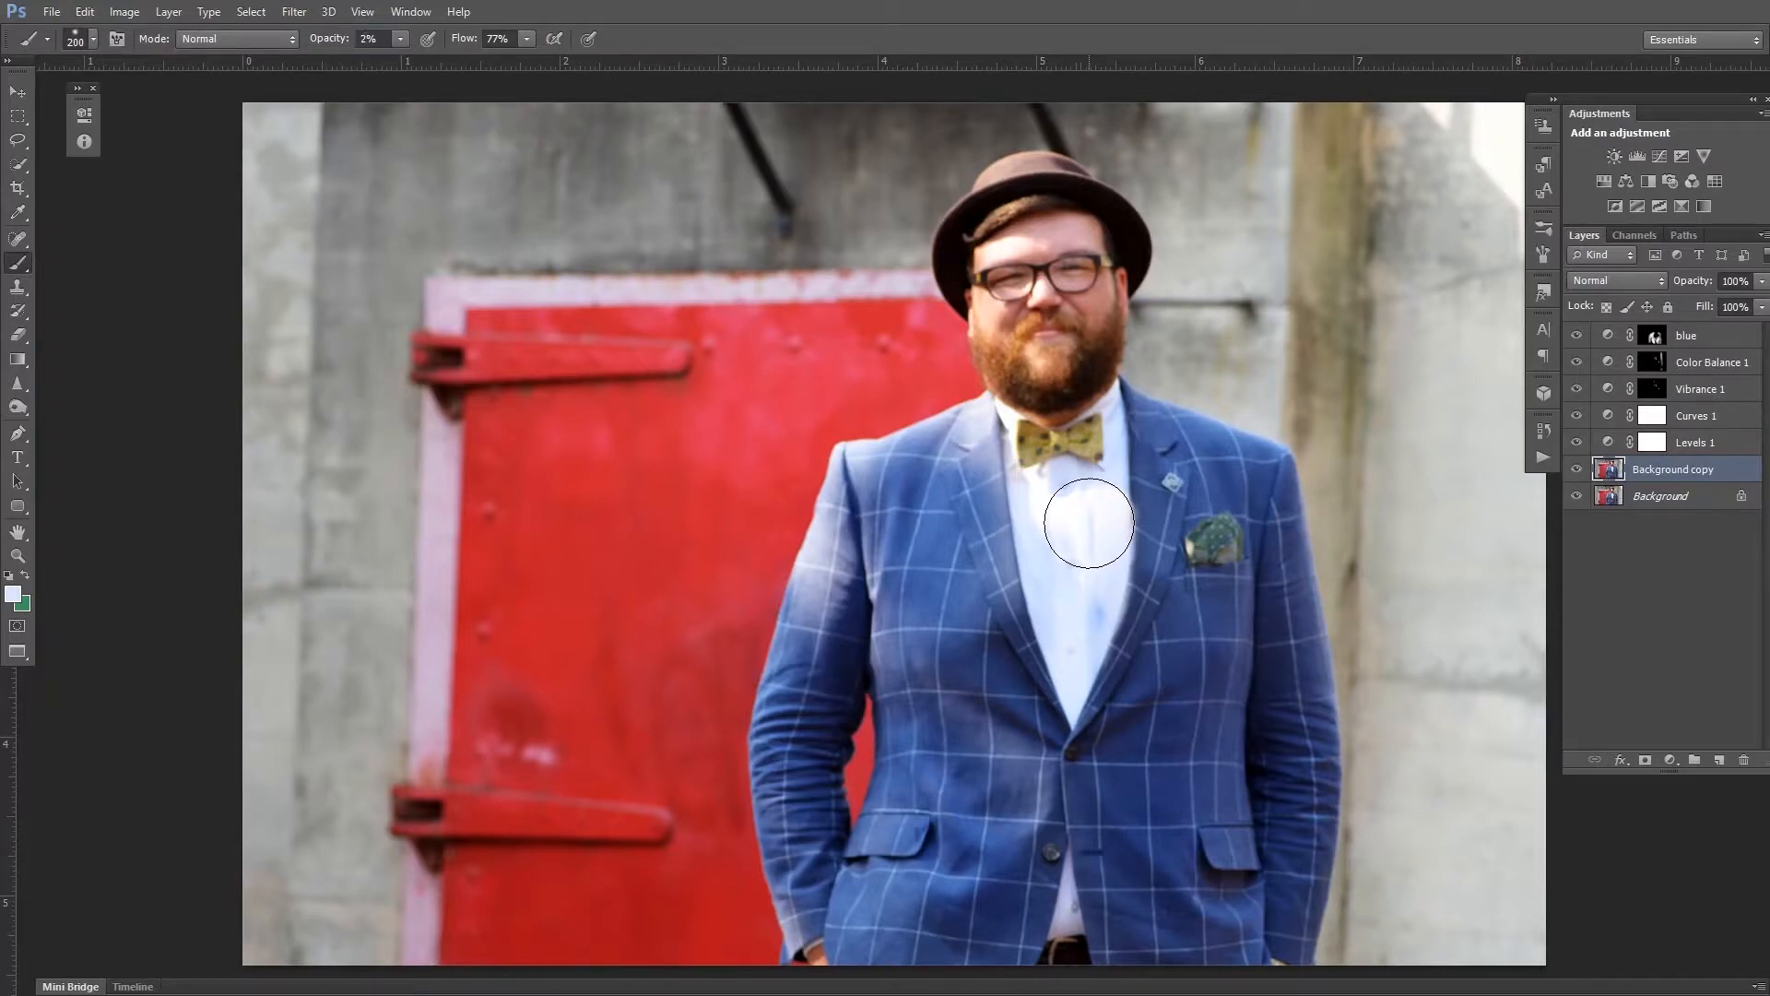
key("bracketleft")
key("bracketleft")
left_click_drag(1116, 485, 1124, 535)
mouse_move(1104, 504)
left_mouse_down()
mouse_move(1071, 554)
mouse_move(1034, 479)
mouse_move(1032, 547)
mouse_move(1035, 469)
mouse_move(1106, 553)
left_mouse_up()
mouse_move(1118, 483)
left_mouse_down()
mouse_move(1117, 554)
mouse_move(1093, 473)
mouse_move(1096, 537)
mouse_move(1073, 486)
mouse_move(1055, 551)
mouse_move(1038, 469)
mouse_move(1041, 551)
mouse_move(1045, 495)
mouse_move(1088, 509)
mouse_move(1116, 556)
mouse_move(1082, 503)
mouse_move(1024, 492)
mouse_move(1037, 481)
mouse_move(1035, 542)
mouse_move(1031, 482)
mouse_move(1037, 532)
mouse_move(1100, 499)
left_mouse_up()
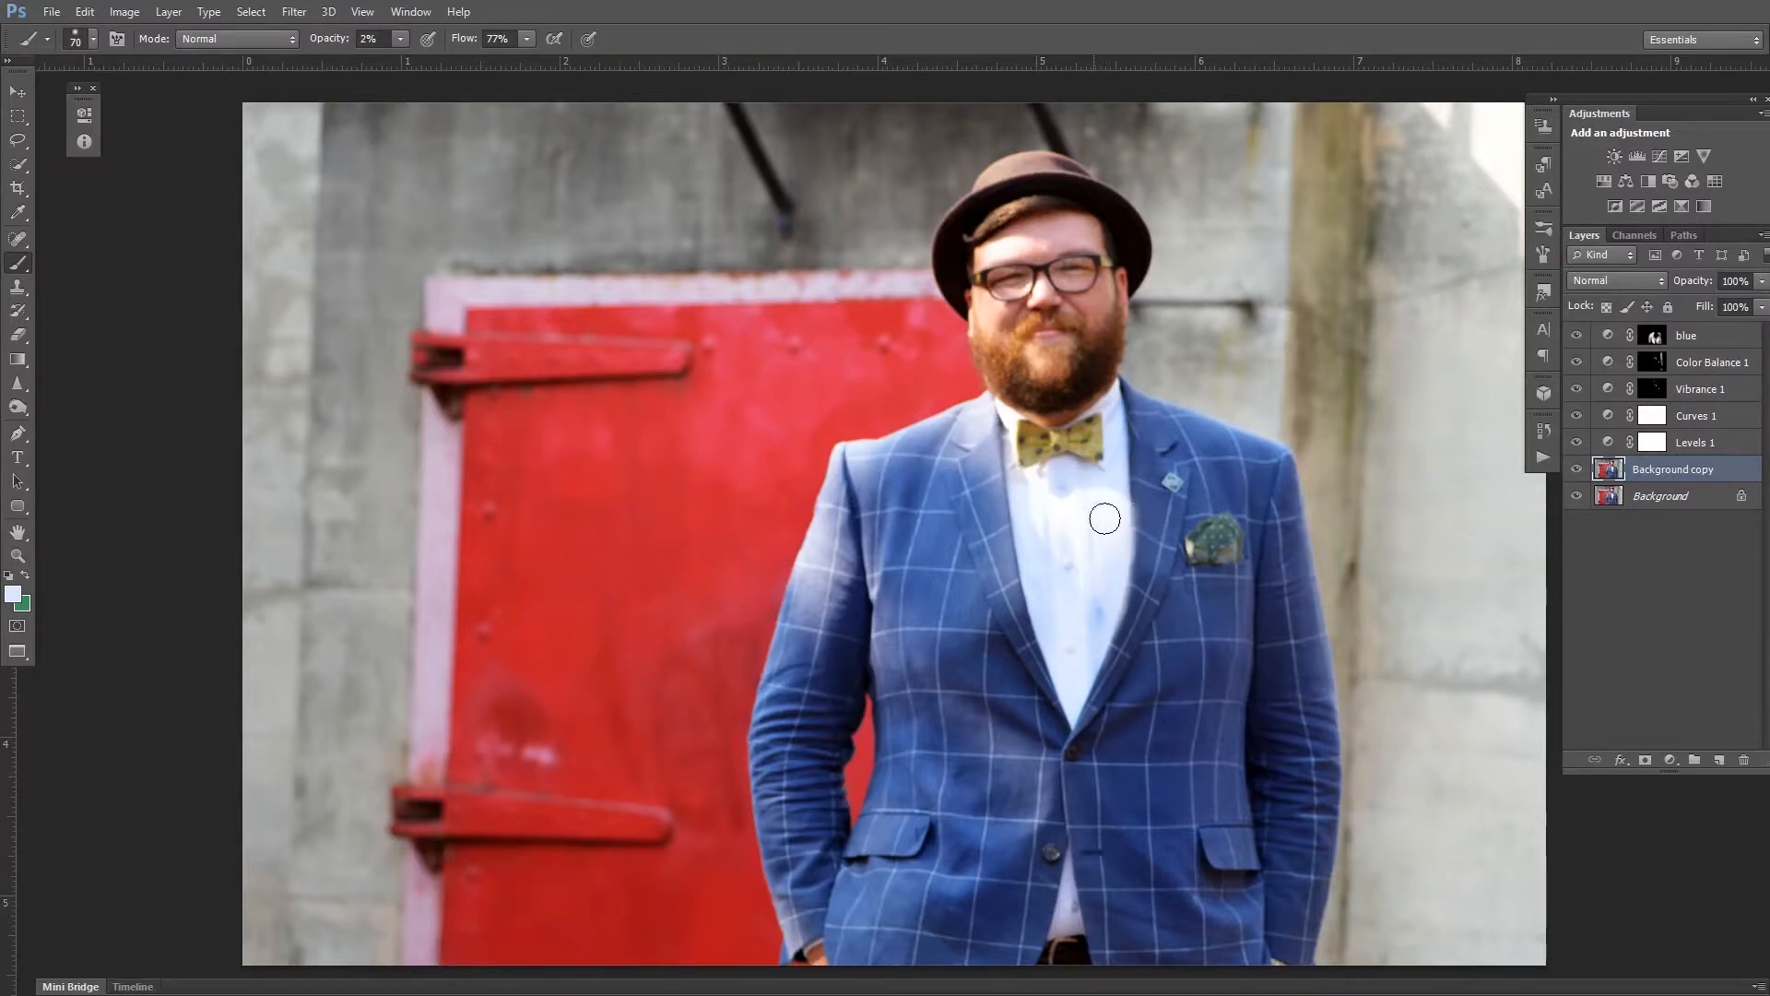
left_click_drag(1106, 495, 1108, 516)
mouse_move(1018, 480)
left_mouse_down()
mouse_move(1045, 534)
mouse_move(1026, 475)
mouse_move(1059, 537)
mouse_move(1069, 521)
left_mouse_up()
Brush shading below the bow tie, resample a pale shirt color and paint it down the shirt front.
key("ctrl+plus")
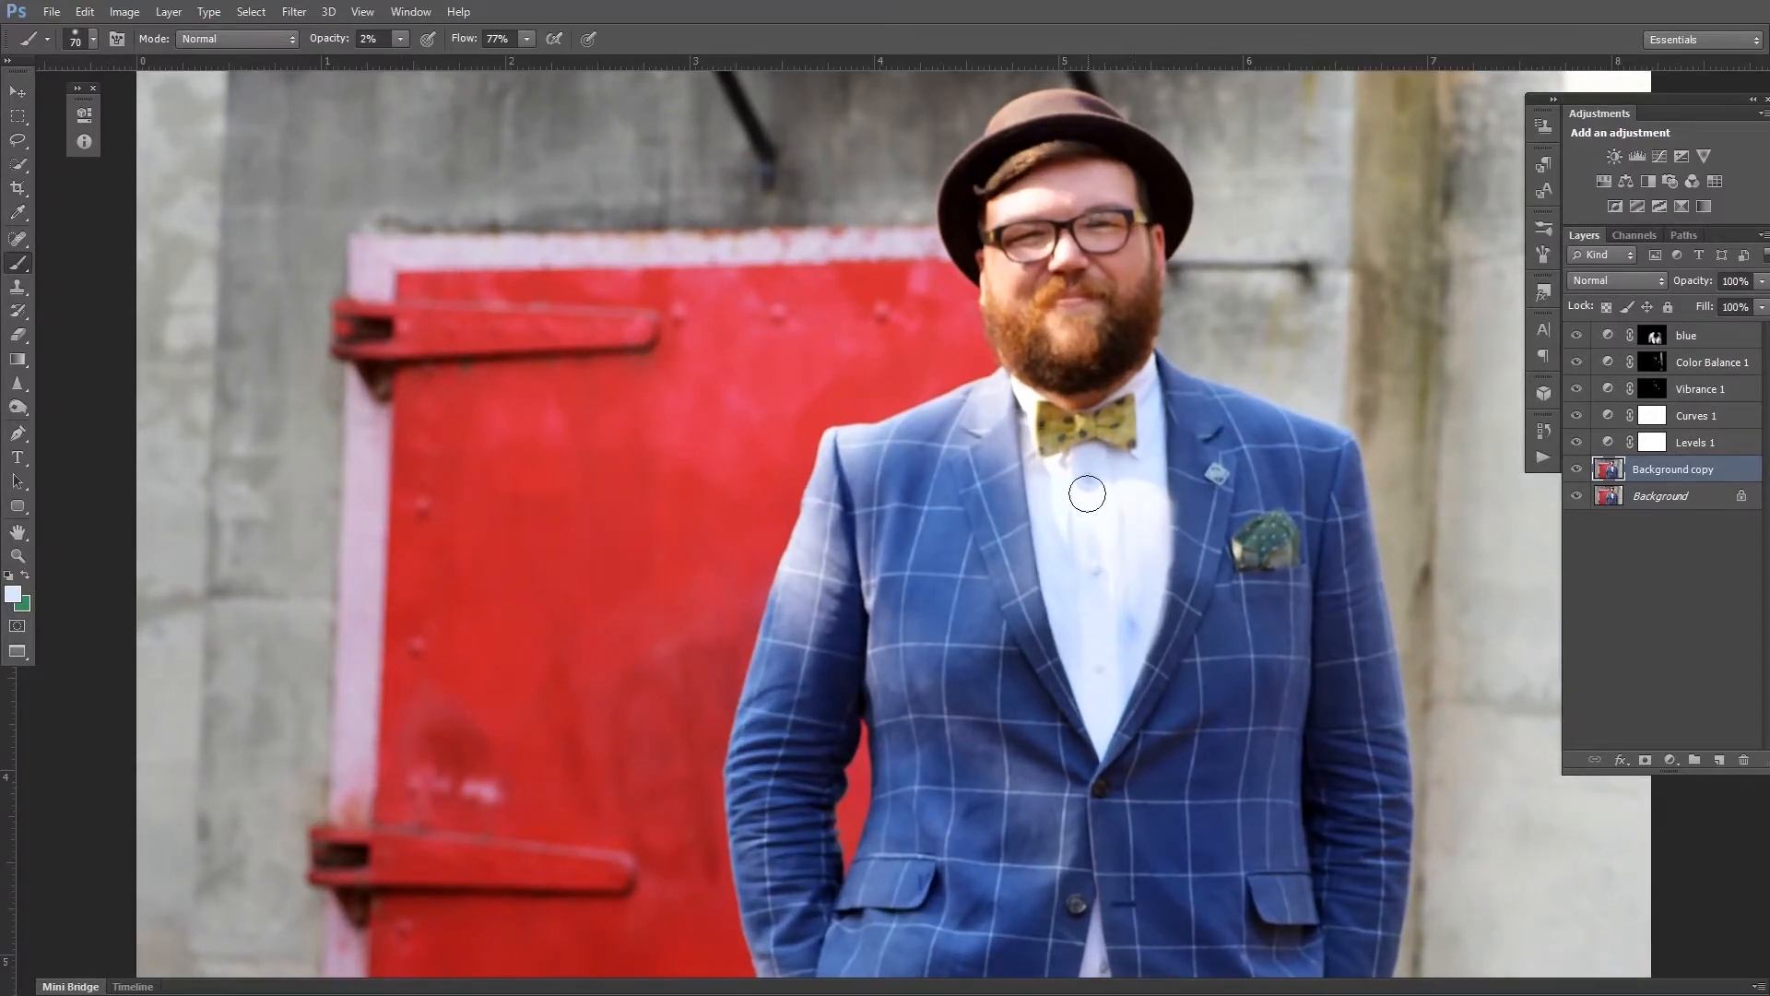
mouse_move(1098, 482)
left_mouse_down()
mouse_move(1053, 484)
mouse_move(1069, 463)
mouse_move(1049, 480)
mouse_move(1134, 494)
mouse_move(1150, 473)
mouse_move(1153, 514)
mouse_move(1138, 483)
mouse_move(1107, 499)
mouse_move(1055, 459)
mouse_move(1013, 392)
mouse_move(1036, 419)
mouse_move(1018, 397)
mouse_move(1144, 430)
left_mouse_up()
mouse_move(1139, 543)
left_mouse_down()
mouse_move(1127, 482)
mouse_move(1095, 474)
mouse_move(1050, 511)
mouse_move(1084, 531)
mouse_move(1140, 506)
mouse_move(1060, 504)
mouse_move(1103, 509)
left_mouse_up()
key("i")
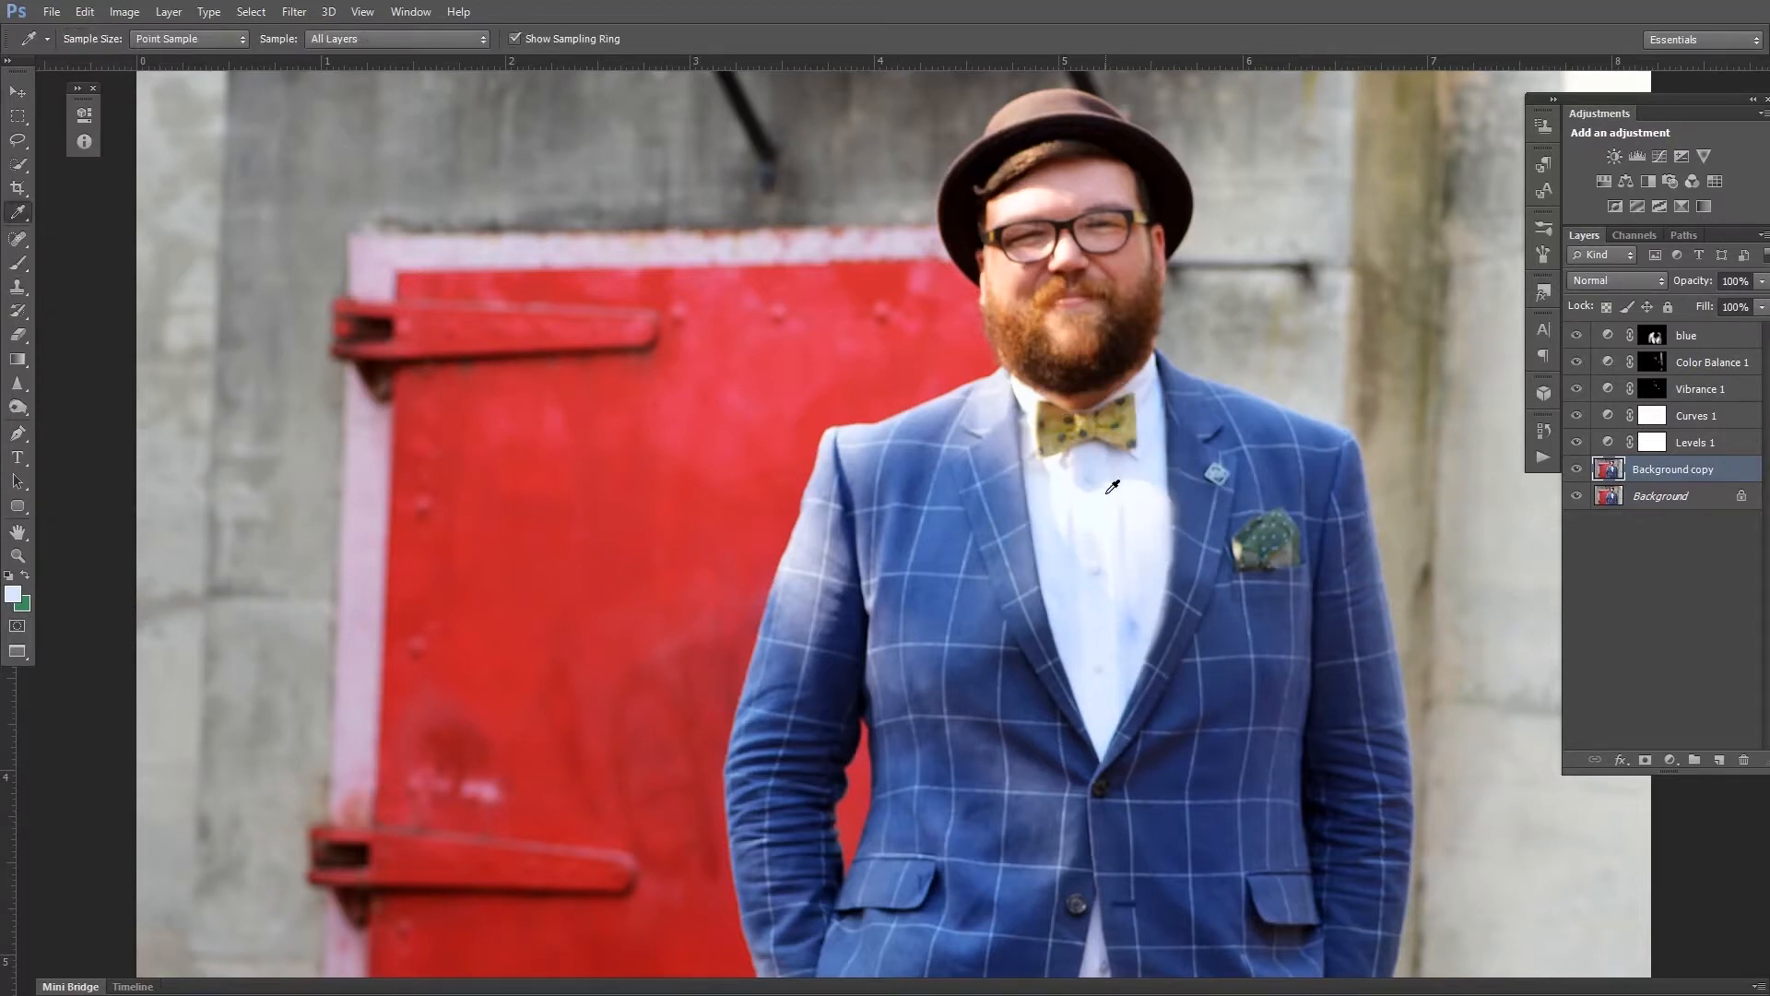
key("b")
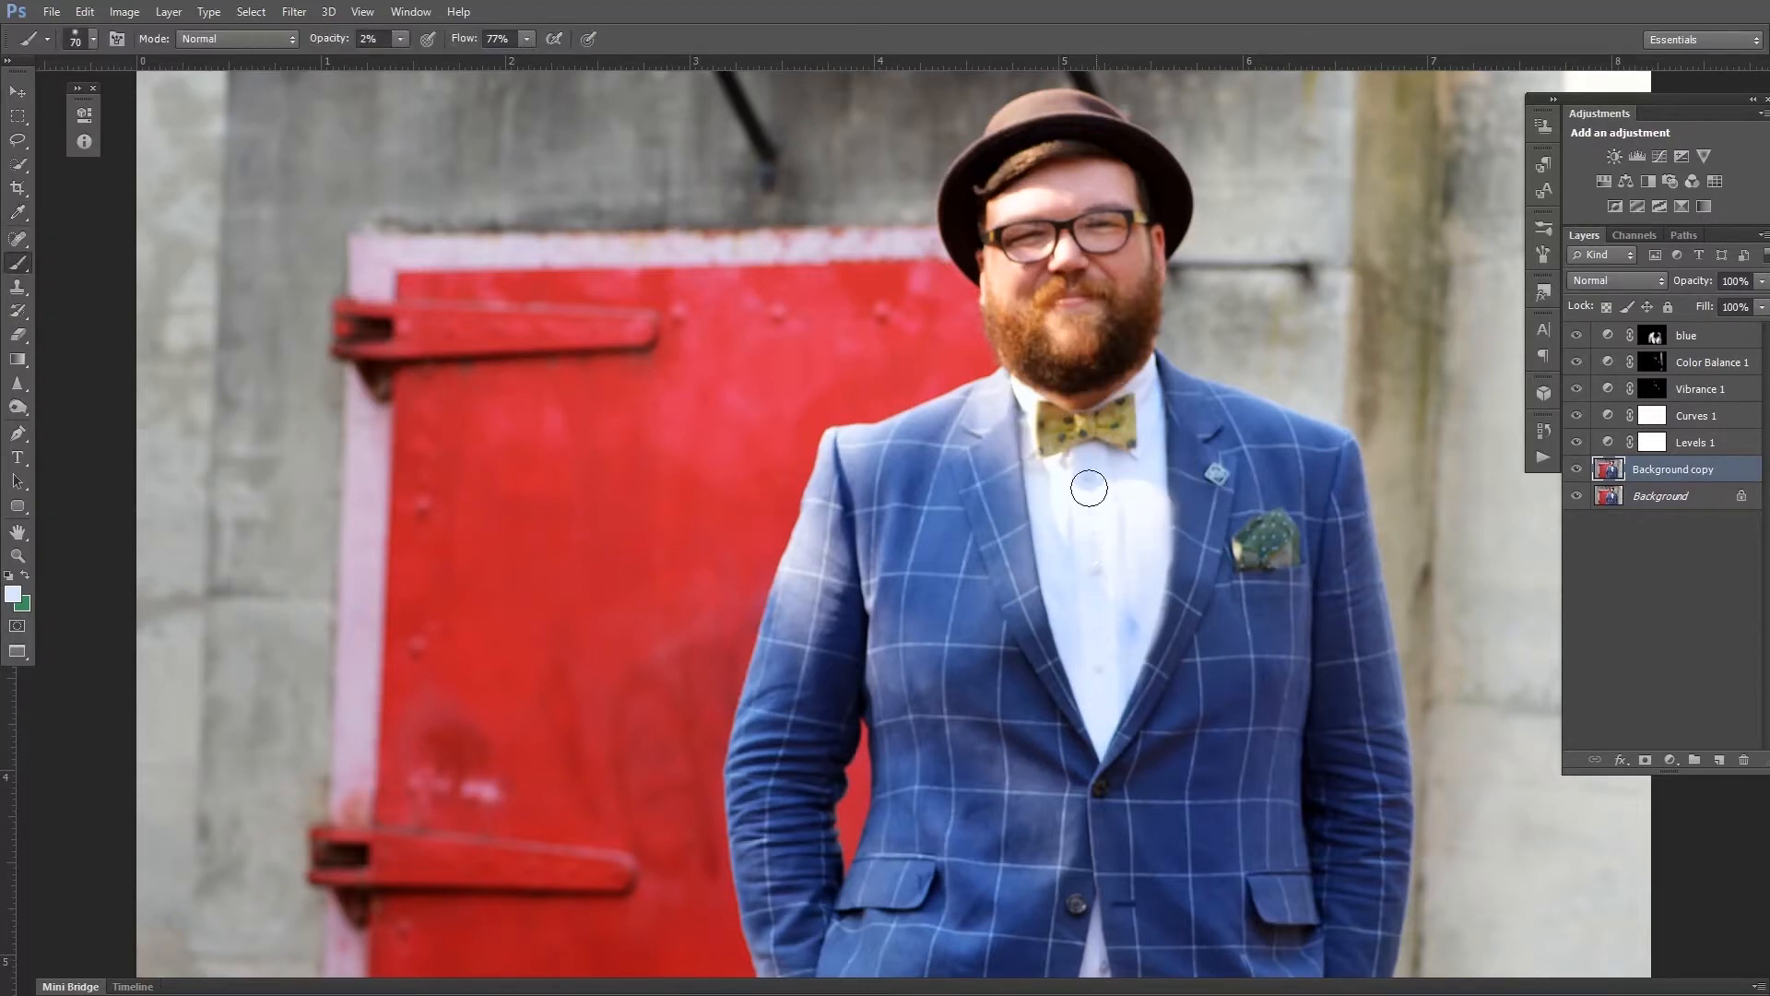
mouse_move(1094, 489)
left_mouse_down()
mouse_move(1042, 469)
mouse_move(1101, 496)
mouse_move(1147, 584)
mouse_move(1139, 475)
mouse_move(1135, 619)
mouse_move(1136, 466)
mouse_move(1144, 610)
mouse_move(1153, 463)
mouse_move(1117, 638)
mouse_move(1116, 468)
mouse_move(1131, 589)
mouse_move(1100, 587)
mouse_move(1075, 645)
mouse_move(1097, 683)
left_mouse_up()
Sample a near-white shirt tone and paint over the blue patch on the lower shirt.
key("ctrl+minus")
left_click(1099, 599, "alt")
mouse_move(1102, 617)
left_mouse_down()
mouse_move(1106, 632)
mouse_move(1096, 506)
mouse_move(1102, 631)
mouse_move(1079, 620)
mouse_move(1102, 617)
left_mouse_up()
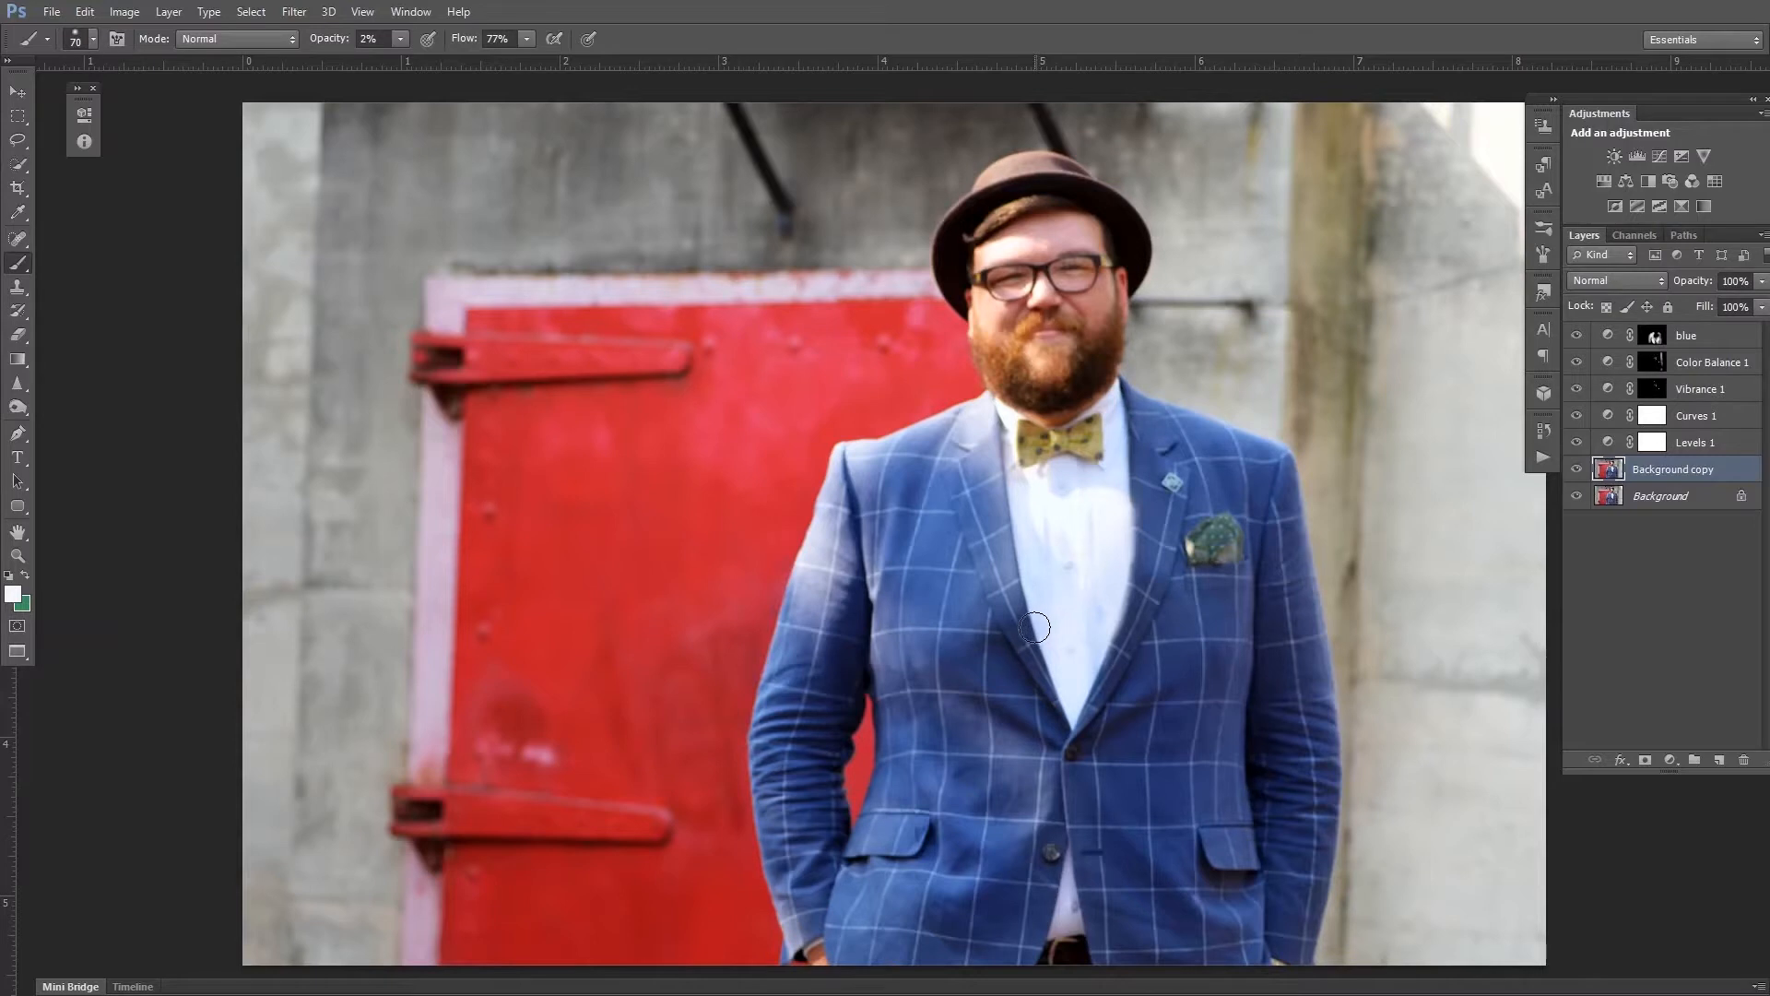
Sample a pale blue shirt tone and paint over the shirt front just below the bow tie with a larger brush at 10% opacity.
key("i")
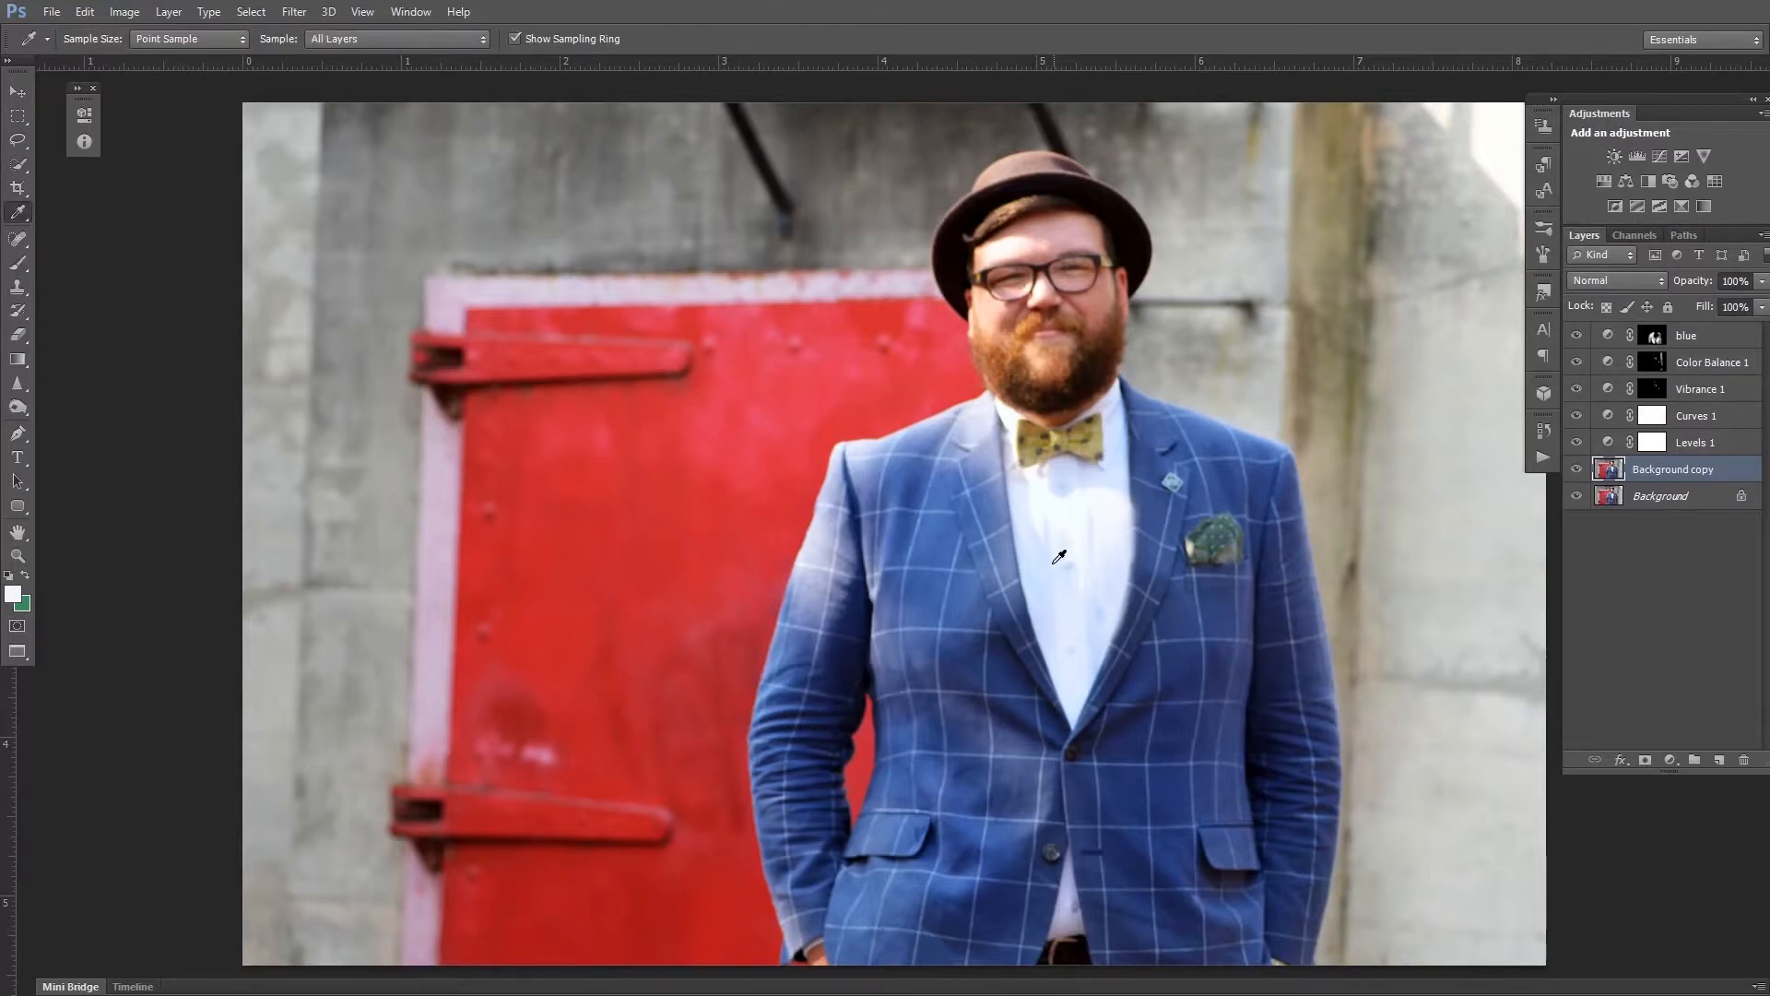
key("b")
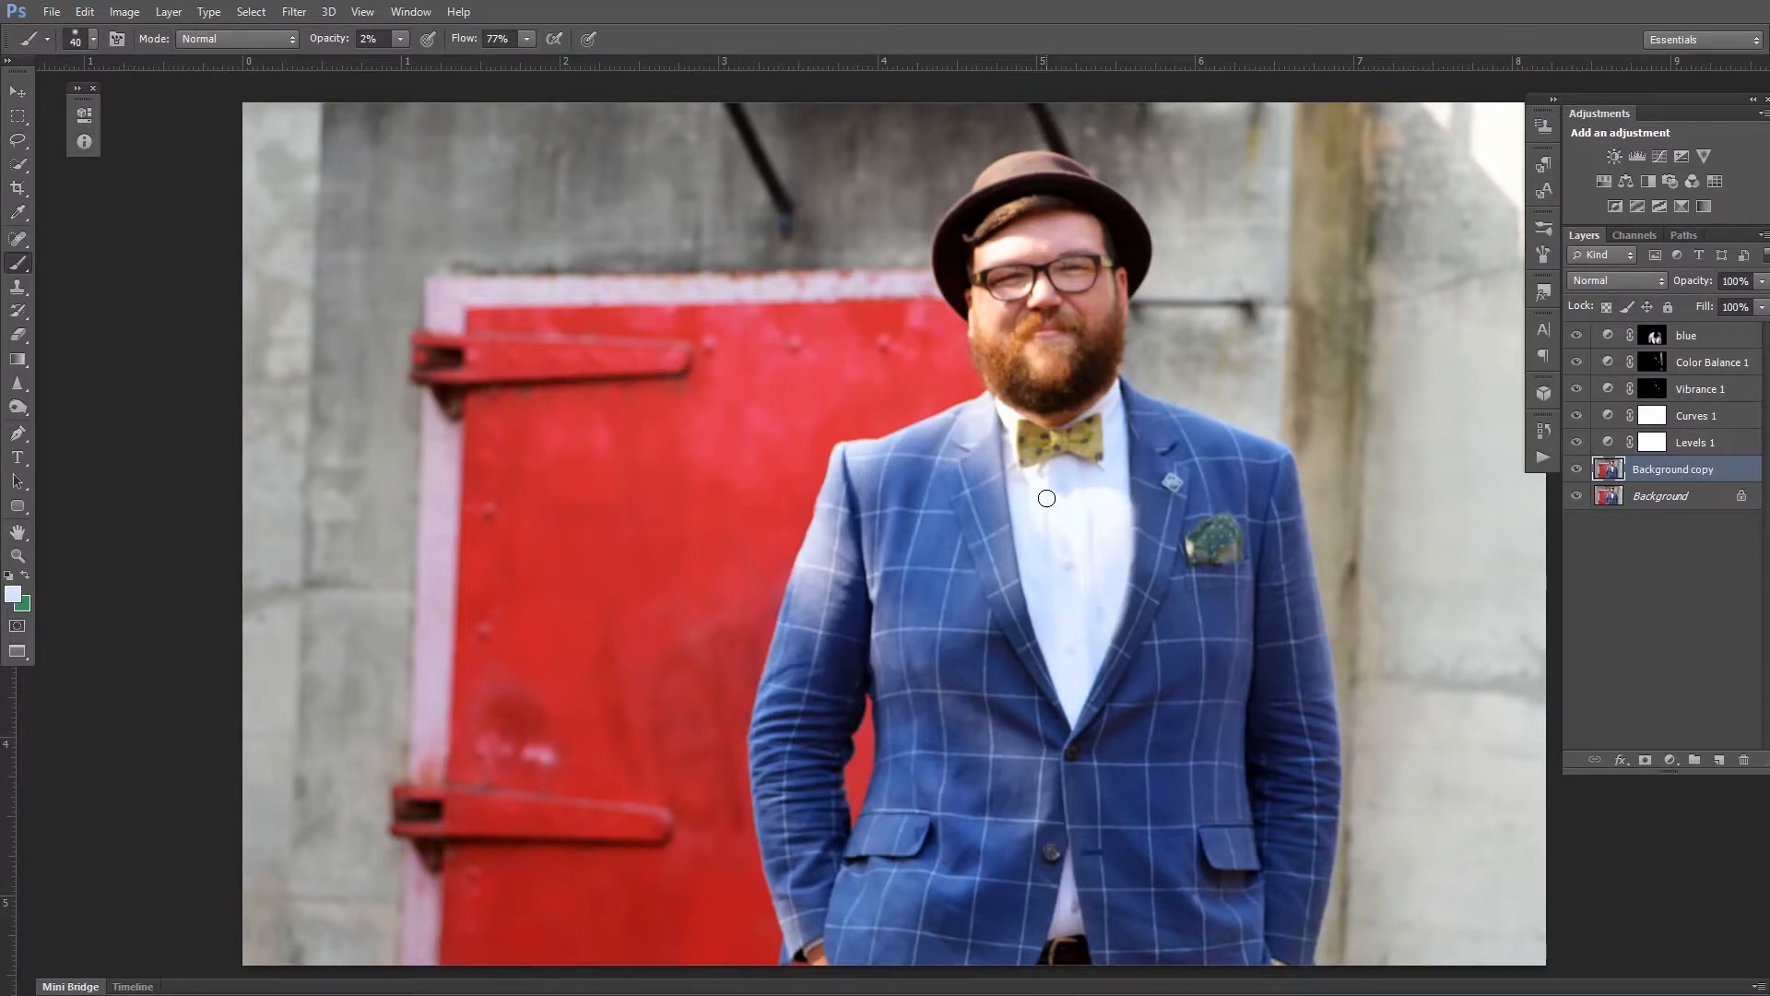
scroll(1043, 506, "up", 3)
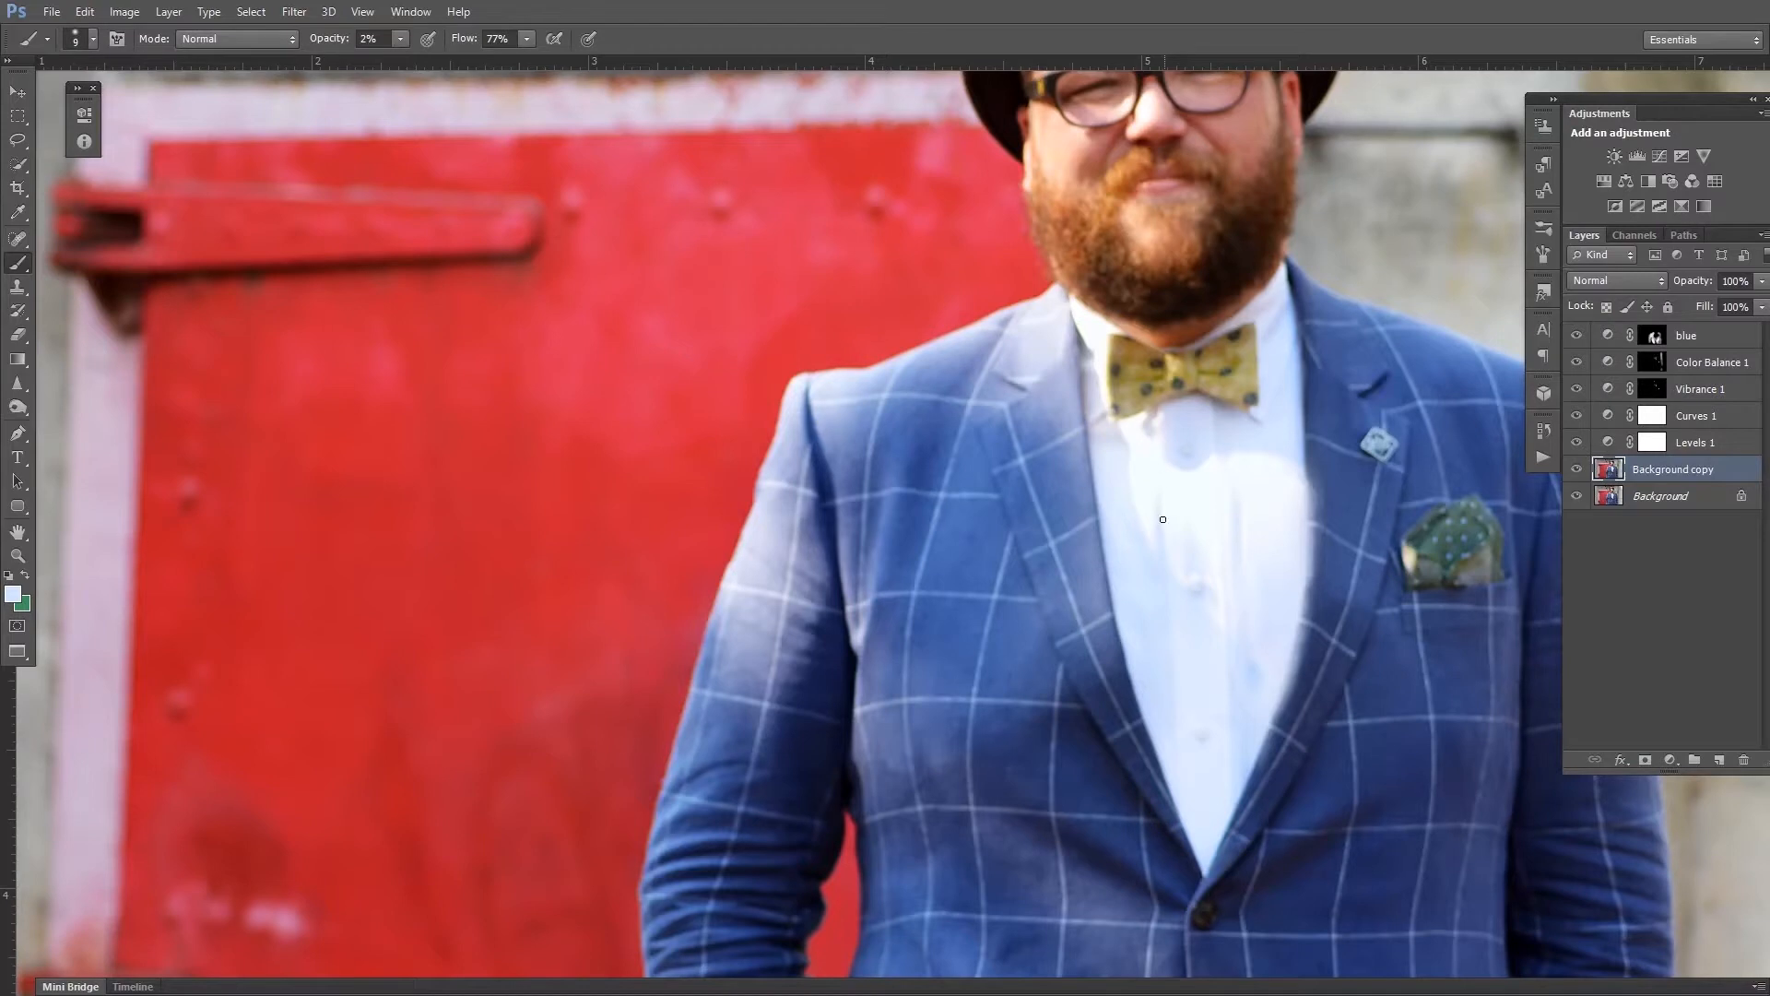
key("1")
key("bracketright")
key("bracketright")
key("bracketright")
key("bracketright")
key("bracketright")
mouse_move(1191, 473)
left_mouse_down()
mouse_move(1296, 464)
mouse_move(1220, 463)
mouse_move(1154, 425)
mouse_move(1278, 479)
mouse_move(1145, 427)
mouse_move(1148, 412)
mouse_move(1145, 438)
mouse_move(1189, 447)
left_mouse_up()
Heal the shading edges across the upper shirt with the Spot Healing Brush at size 10, and compare with the Background copy hidden.
key("j")
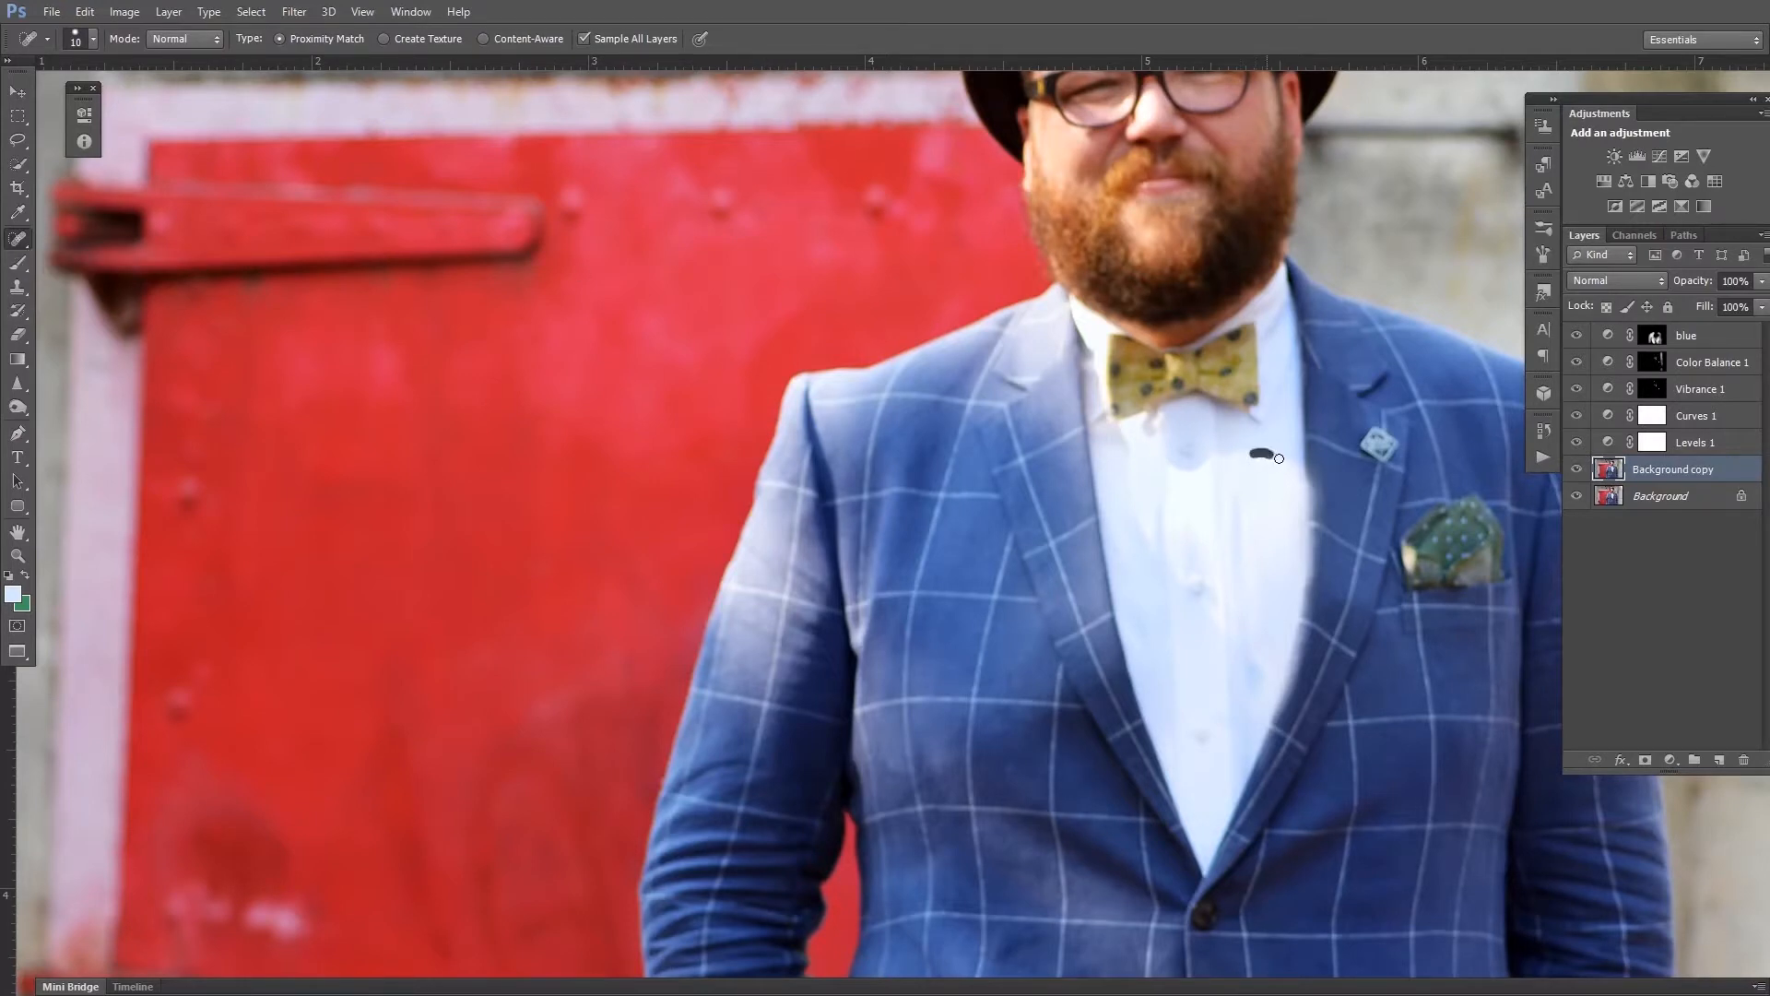
mouse_move(1285, 464)
left_mouse_down()
mouse_move(1226, 453)
mouse_move(1244, 451)
mouse_move(1208, 467)
left_mouse_up()
left_click_drag(1116, 431, 1131, 484)
mouse_move(1258, 452)
left_mouse_down()
mouse_move(1293, 439)
mouse_move(1191, 469)
mouse_move(1219, 459)
left_mouse_up()
key("ctrl+0")
left_click(1576, 469)
left_click(1575, 469)
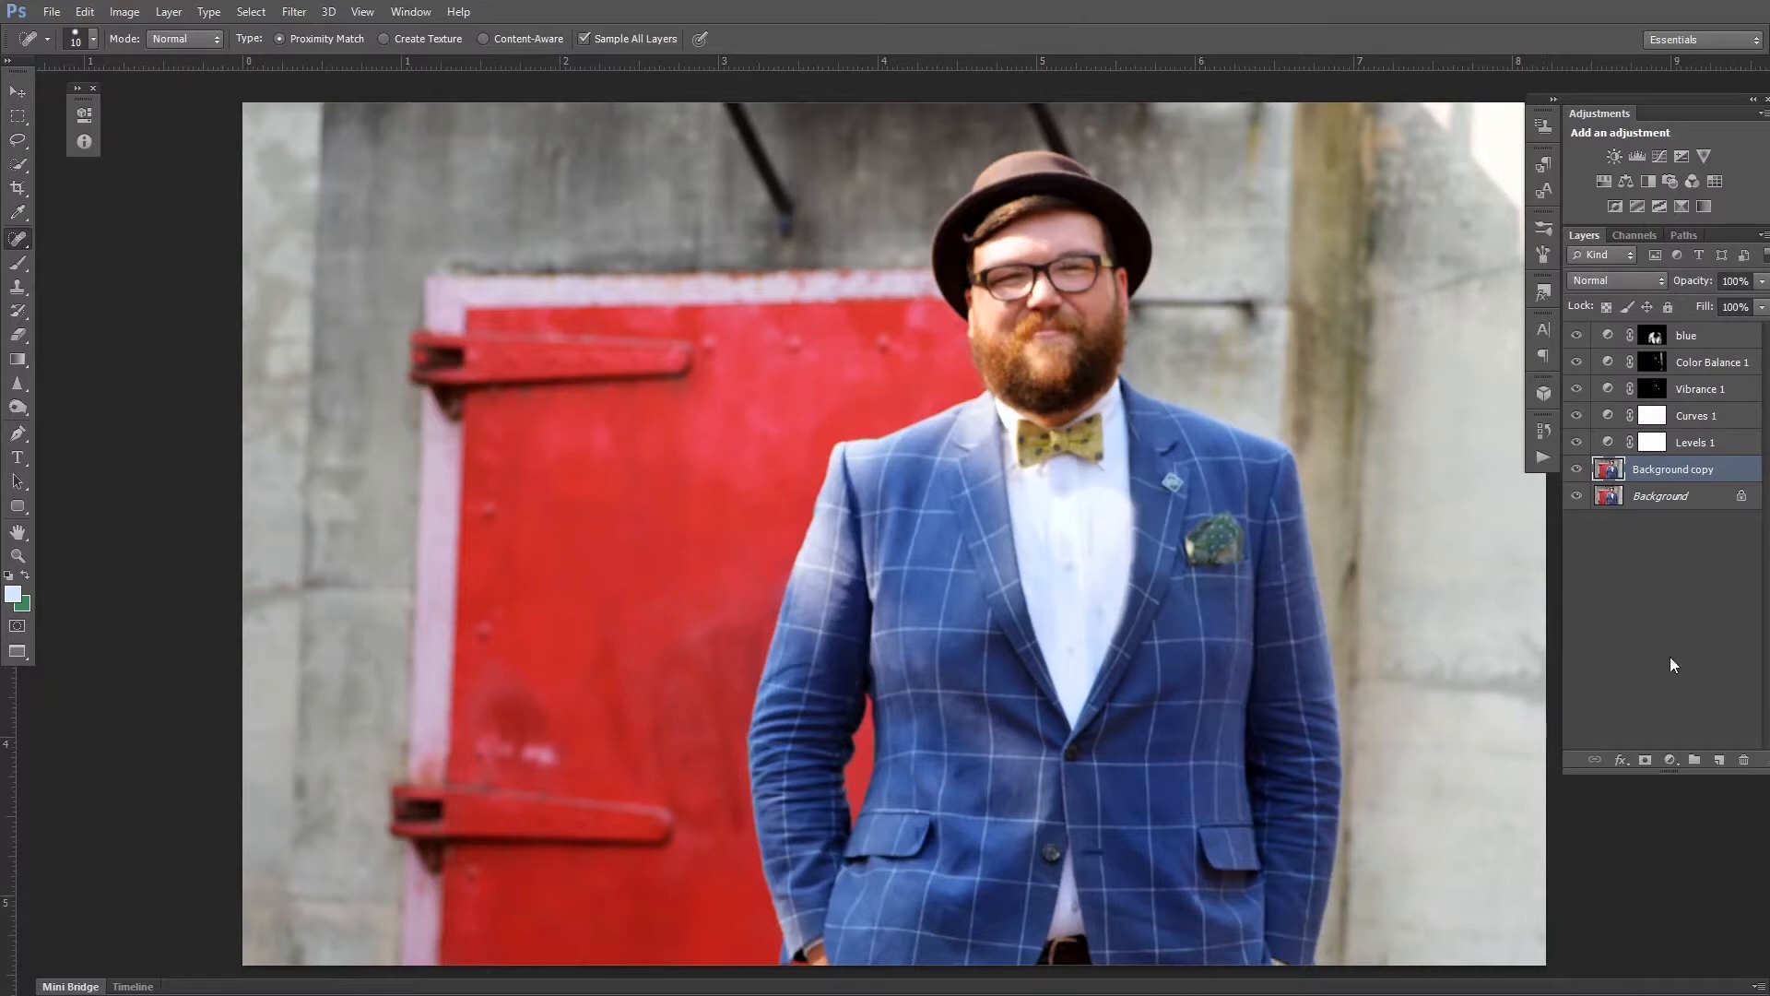
Sample the jacket's blue and paint over the pale edge where the lapel meets the shirt at 10% opacity, reducing the brush to size 25.
key("ctrl+plus")
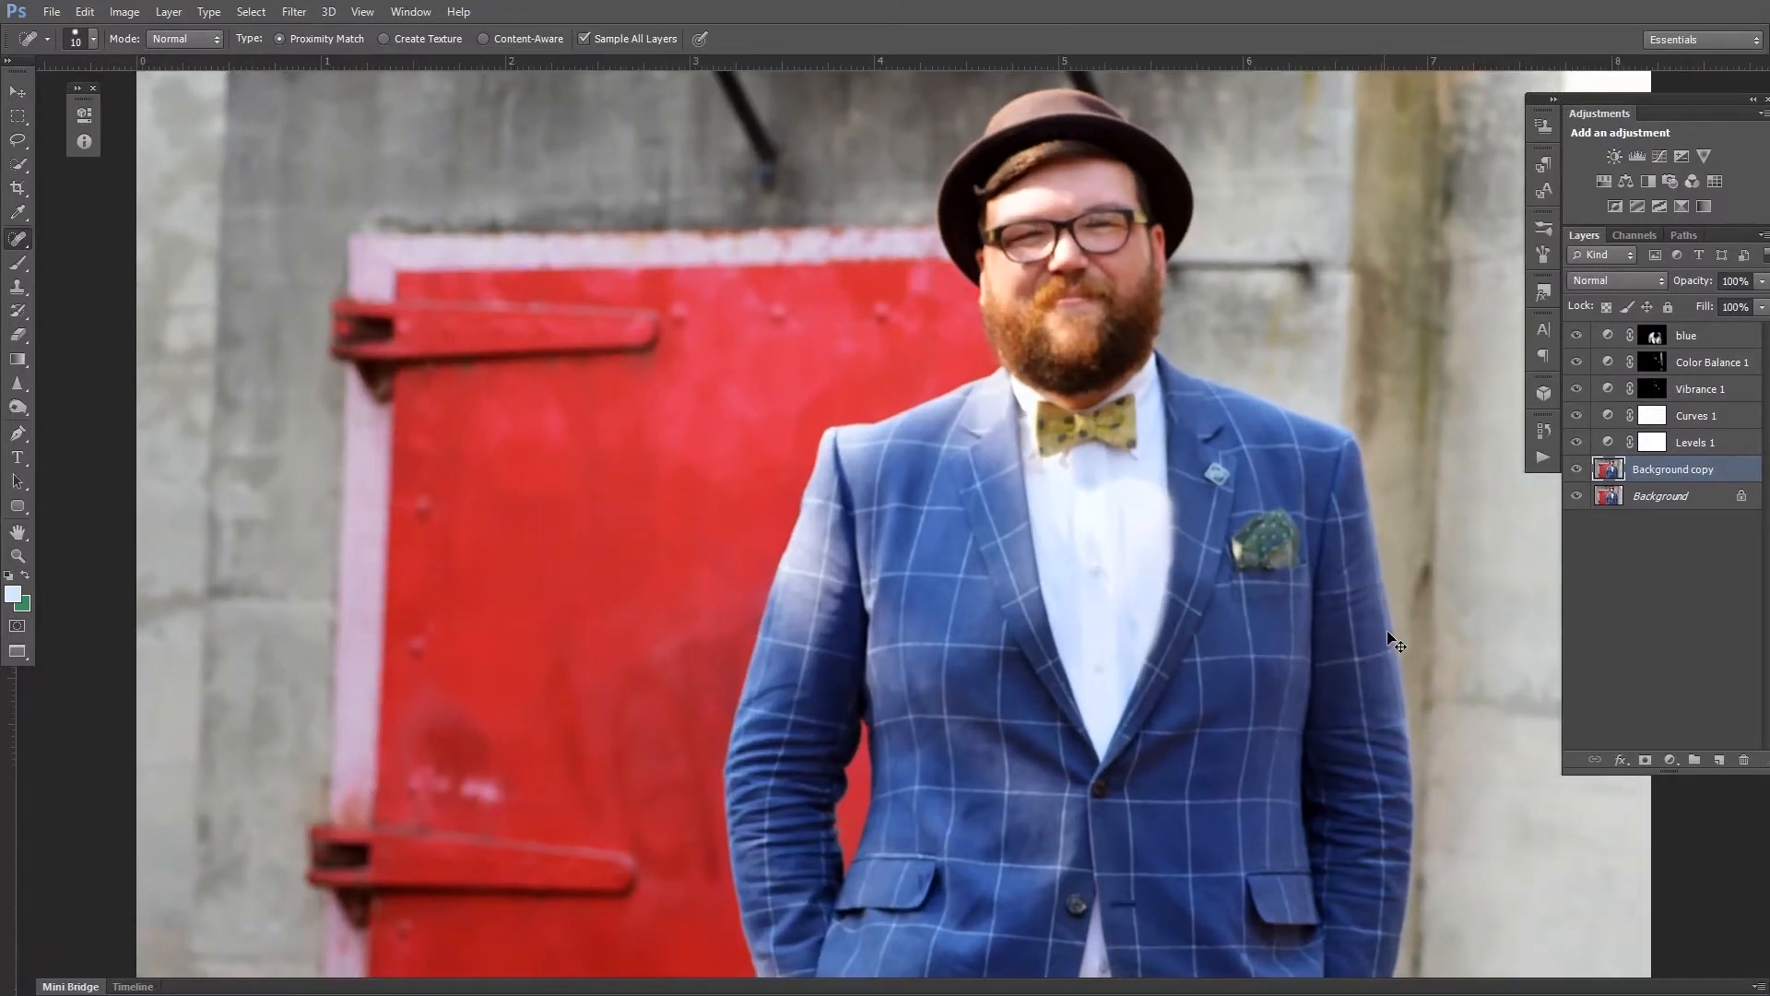
key("ctrl+plus")
key("i")
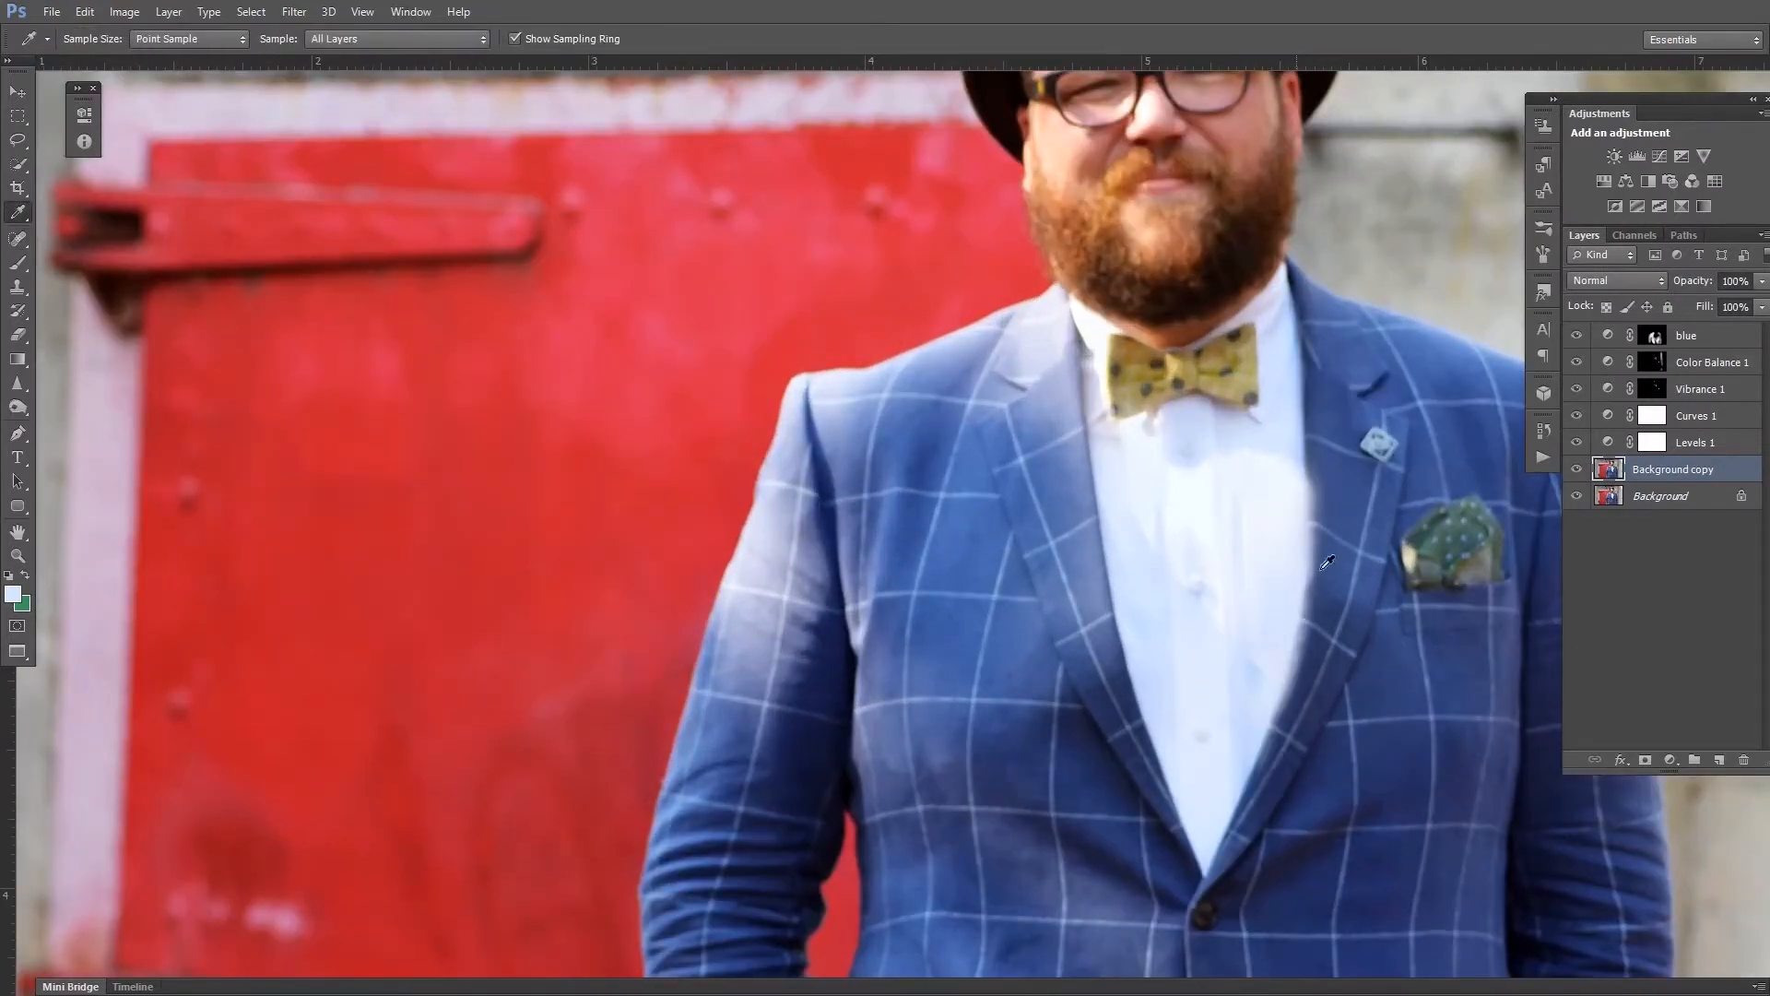
left_click(1331, 476)
key("b")
mouse_move(1320, 474)
left_mouse_down()
mouse_move(1317, 513)
mouse_move(1318, 477)
mouse_move(1318, 511)
mouse_move(1197, 542)
mouse_move(1178, 501)
mouse_move(1332, 576)
mouse_move(1387, 535)
mouse_move(1320, 545)
mouse_move(1314, 607)
mouse_move(1322, 532)
mouse_move(1312, 651)
left_mouse_up()
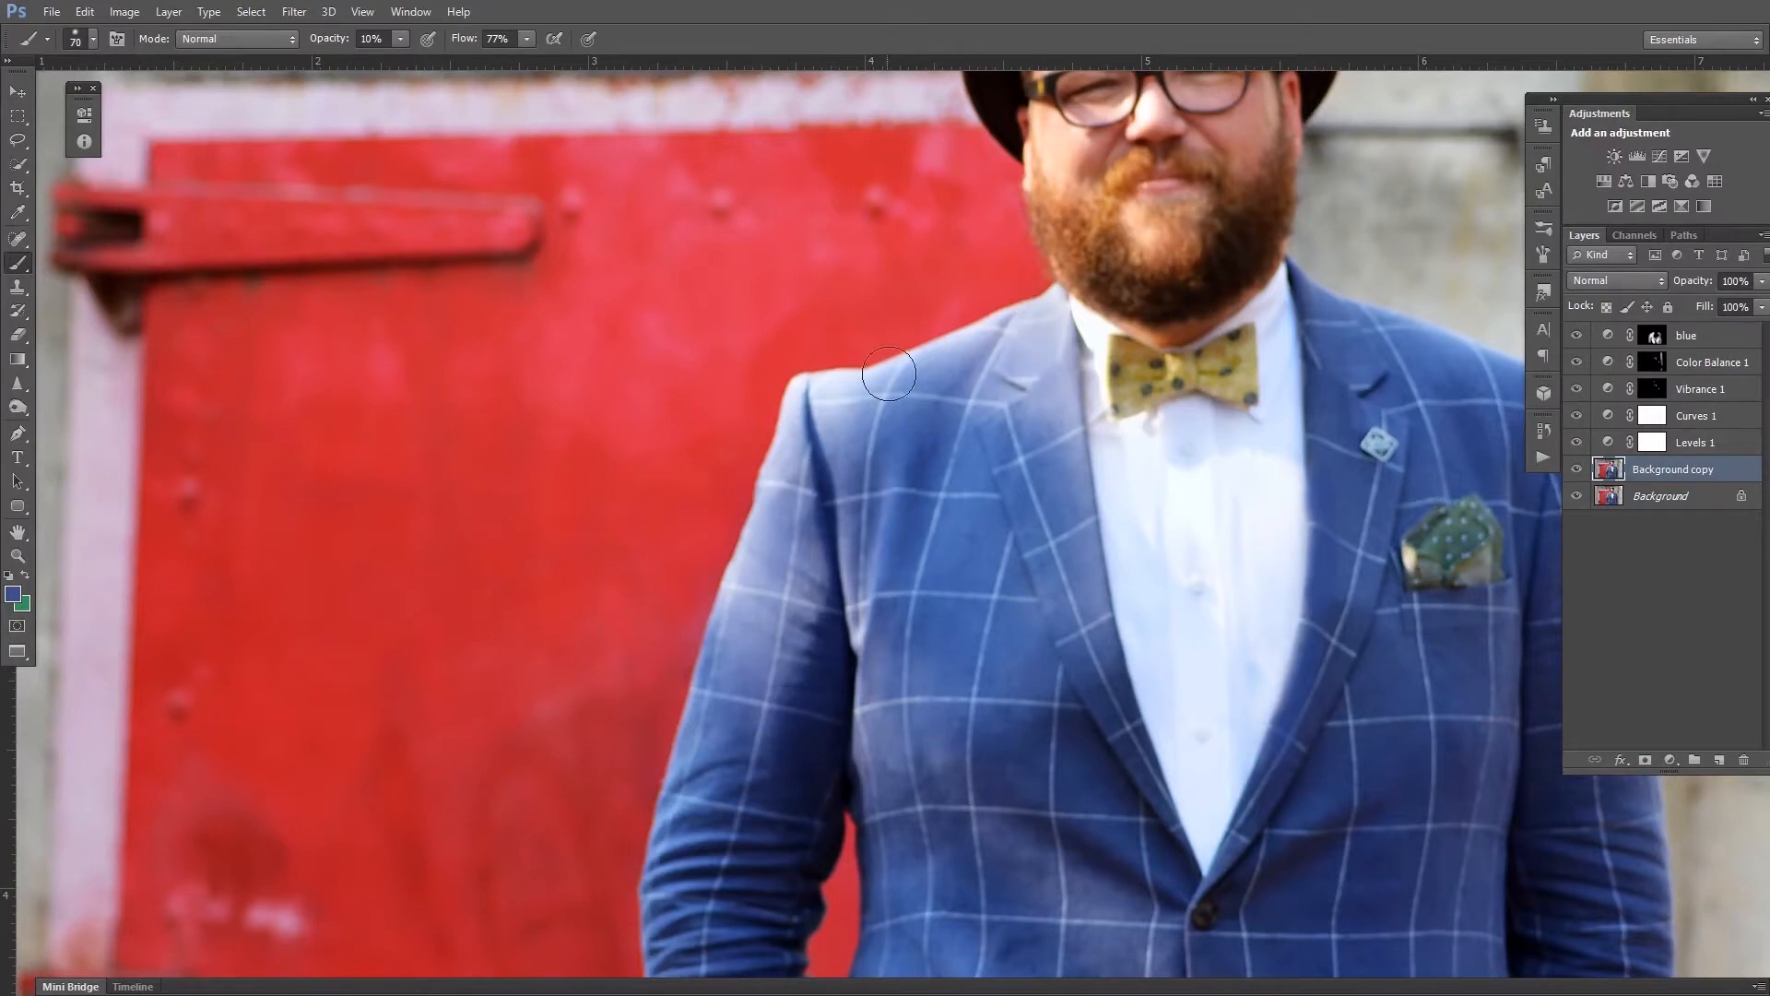
key("ctrl+0")
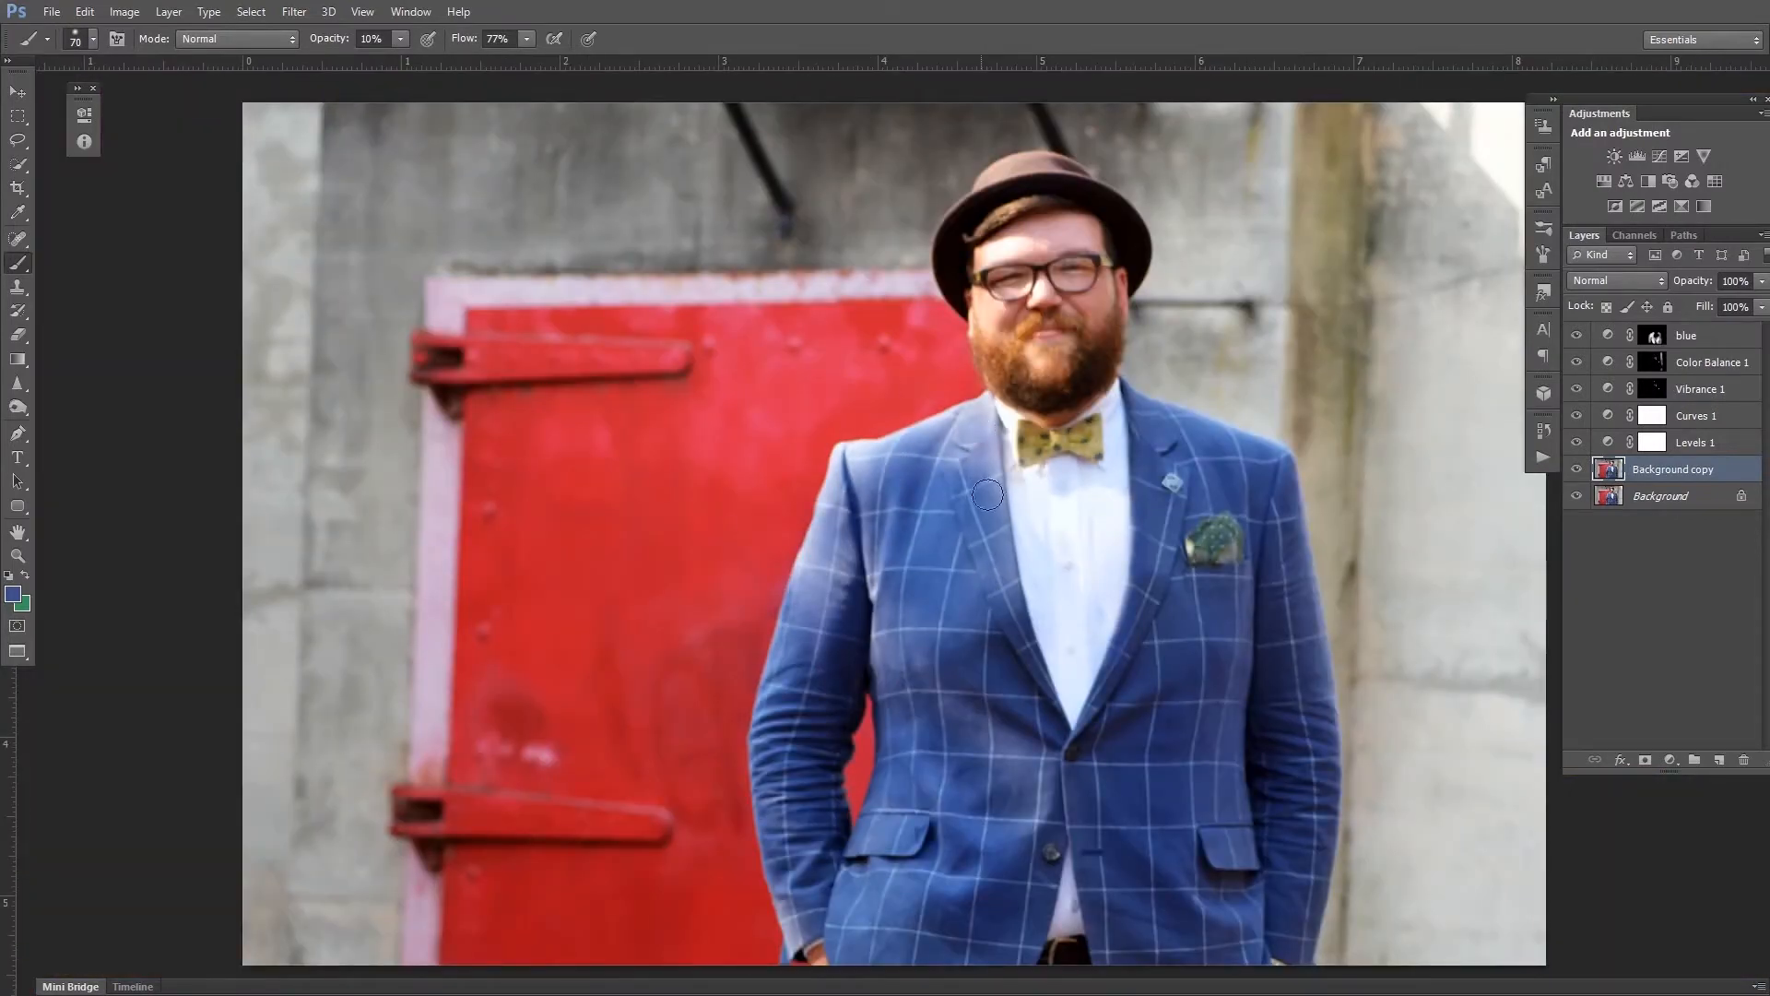
key("bracketleft")
key("bracketleft")
key("bracketleft")
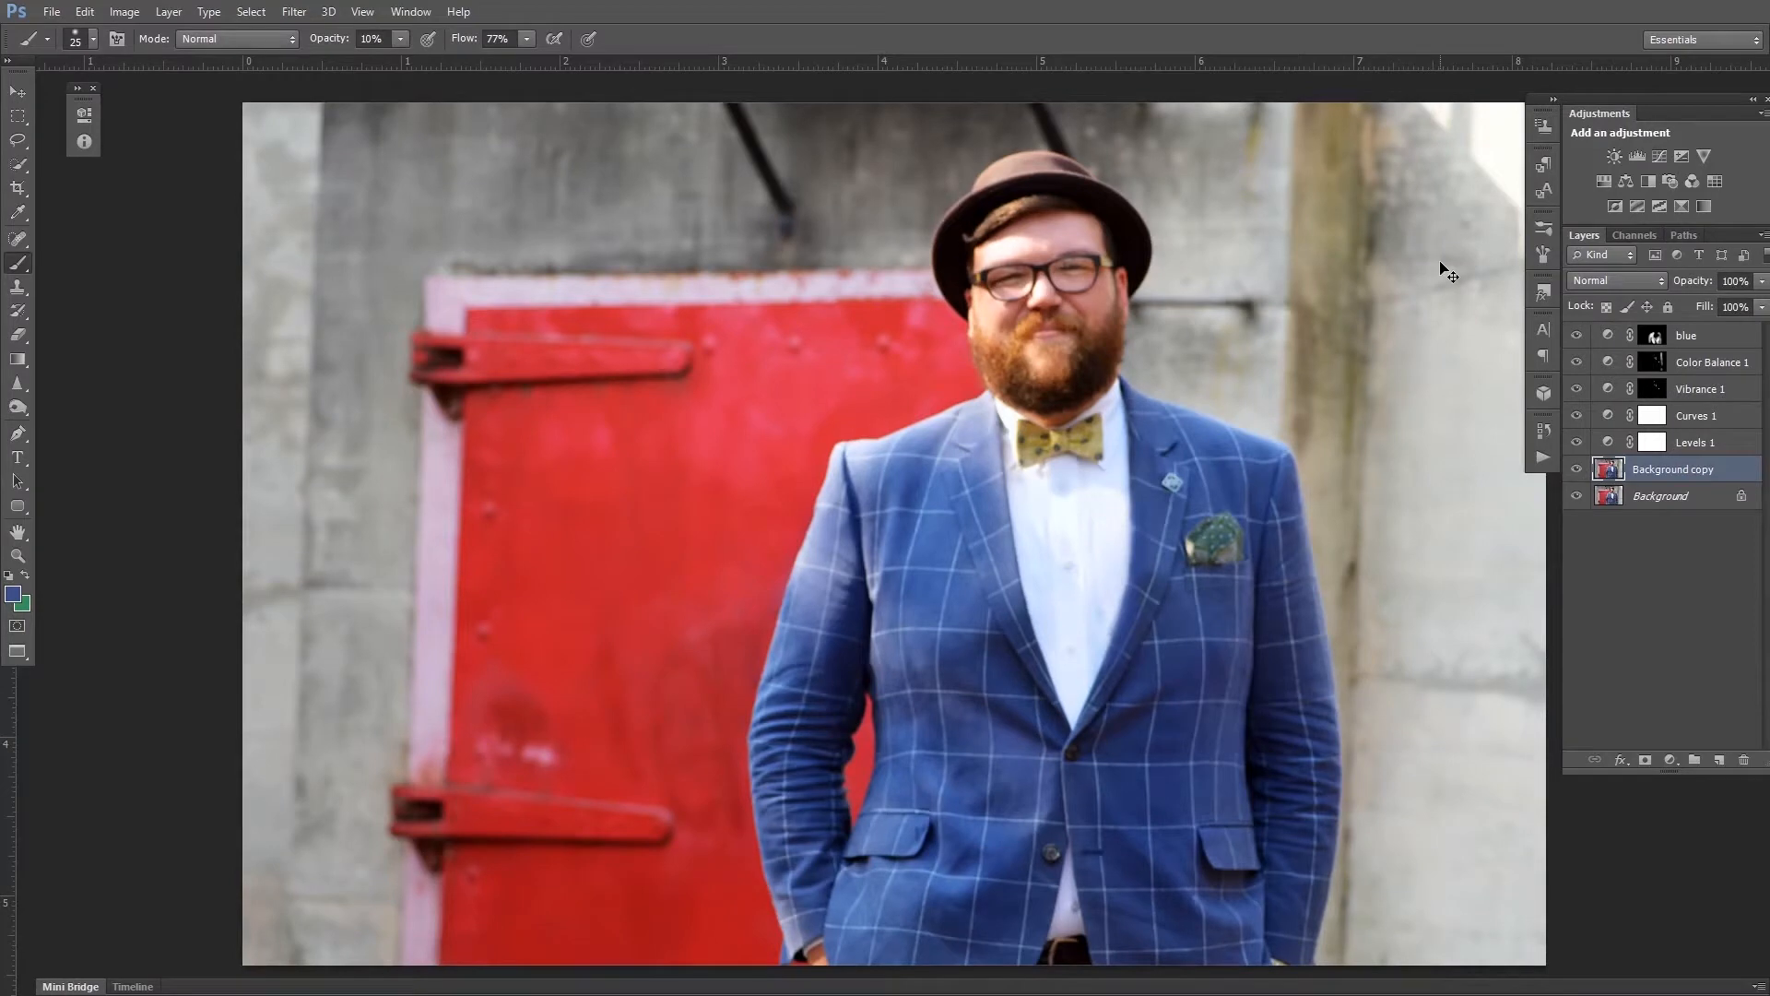
Sample a skin tone on the face and paint over the glare inside the glasses lens with a progressively smaller brush at 10% opacity.
key("ctrl+plus")
key("ctrl+plus")
key("ctrl+plus")
key("ctrl+plus")
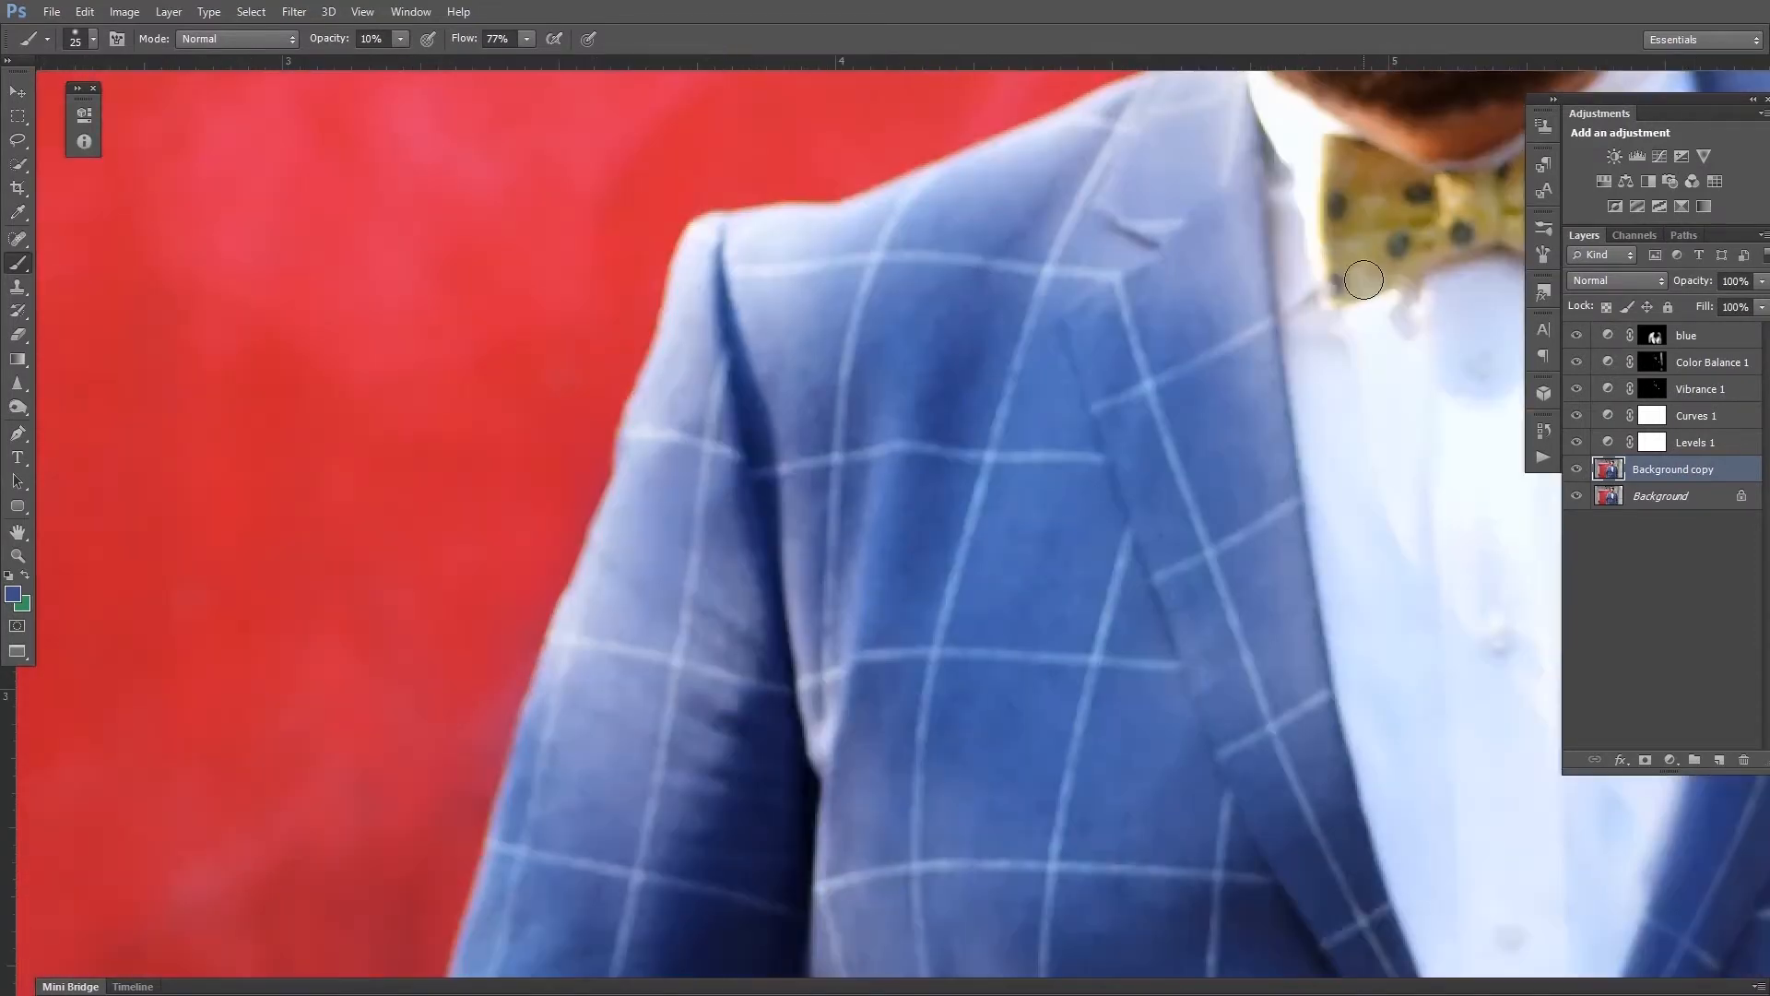
left_click_drag(1402, 232, 989, 673)
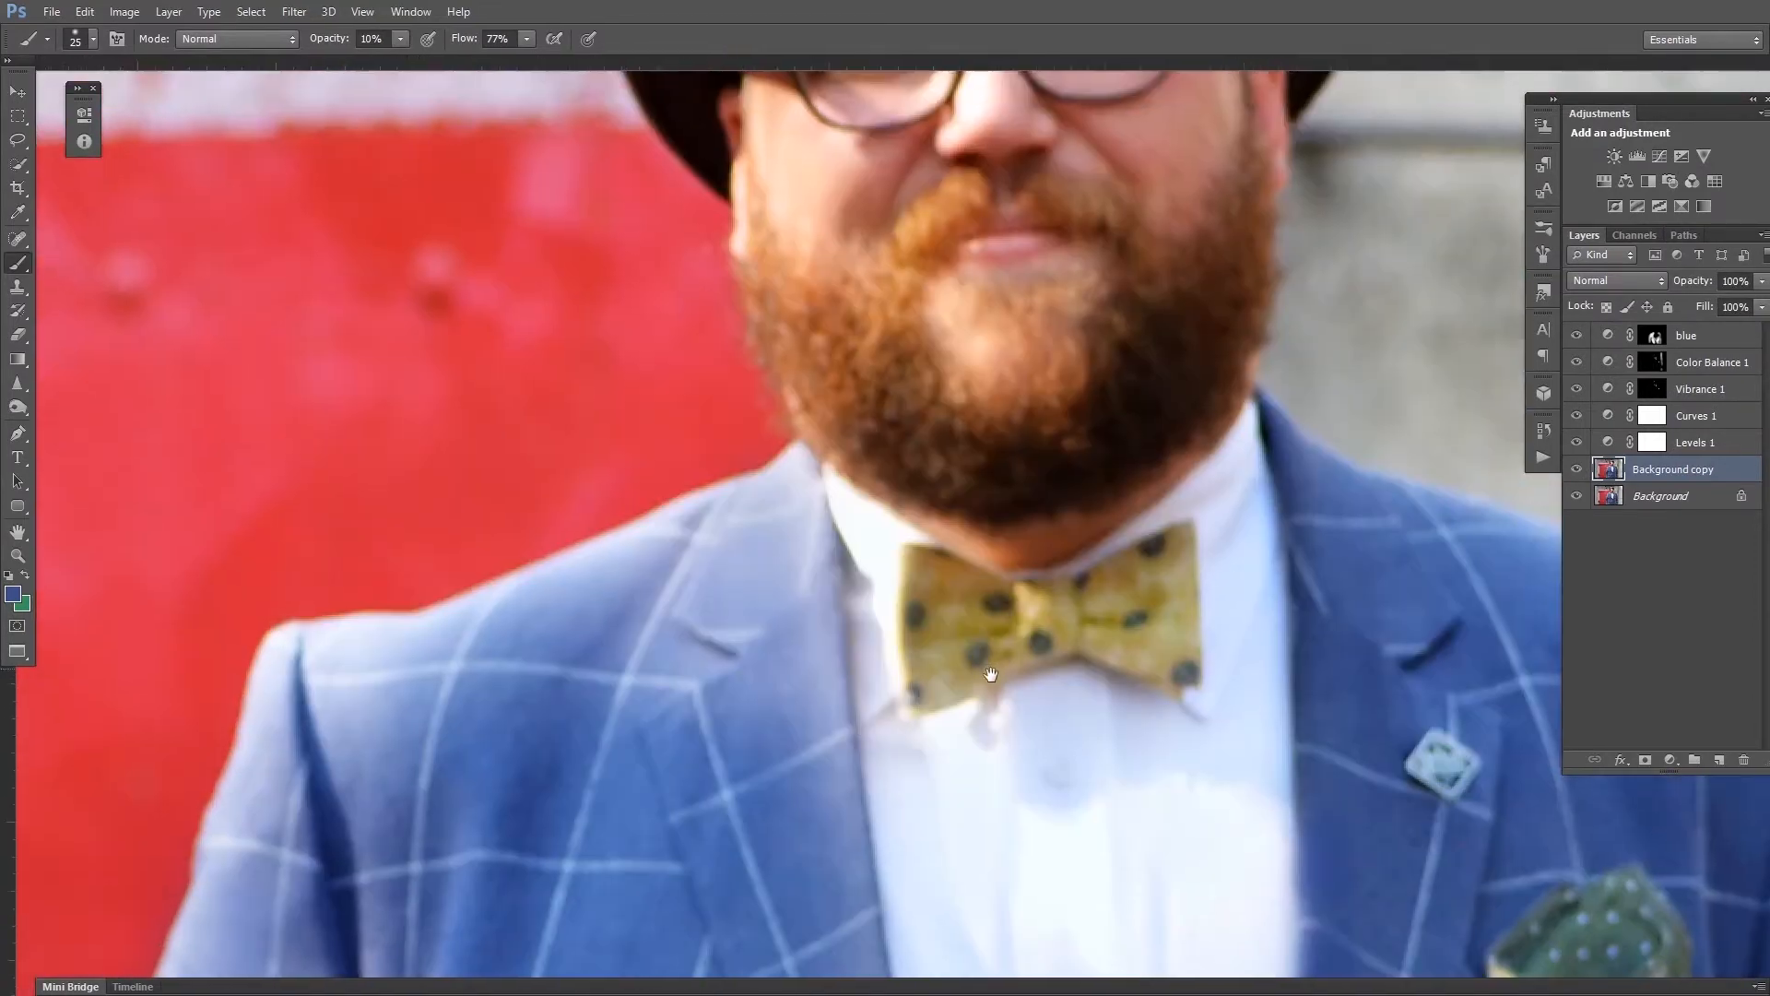
left_click_drag(1040, 373, 1059, 624)
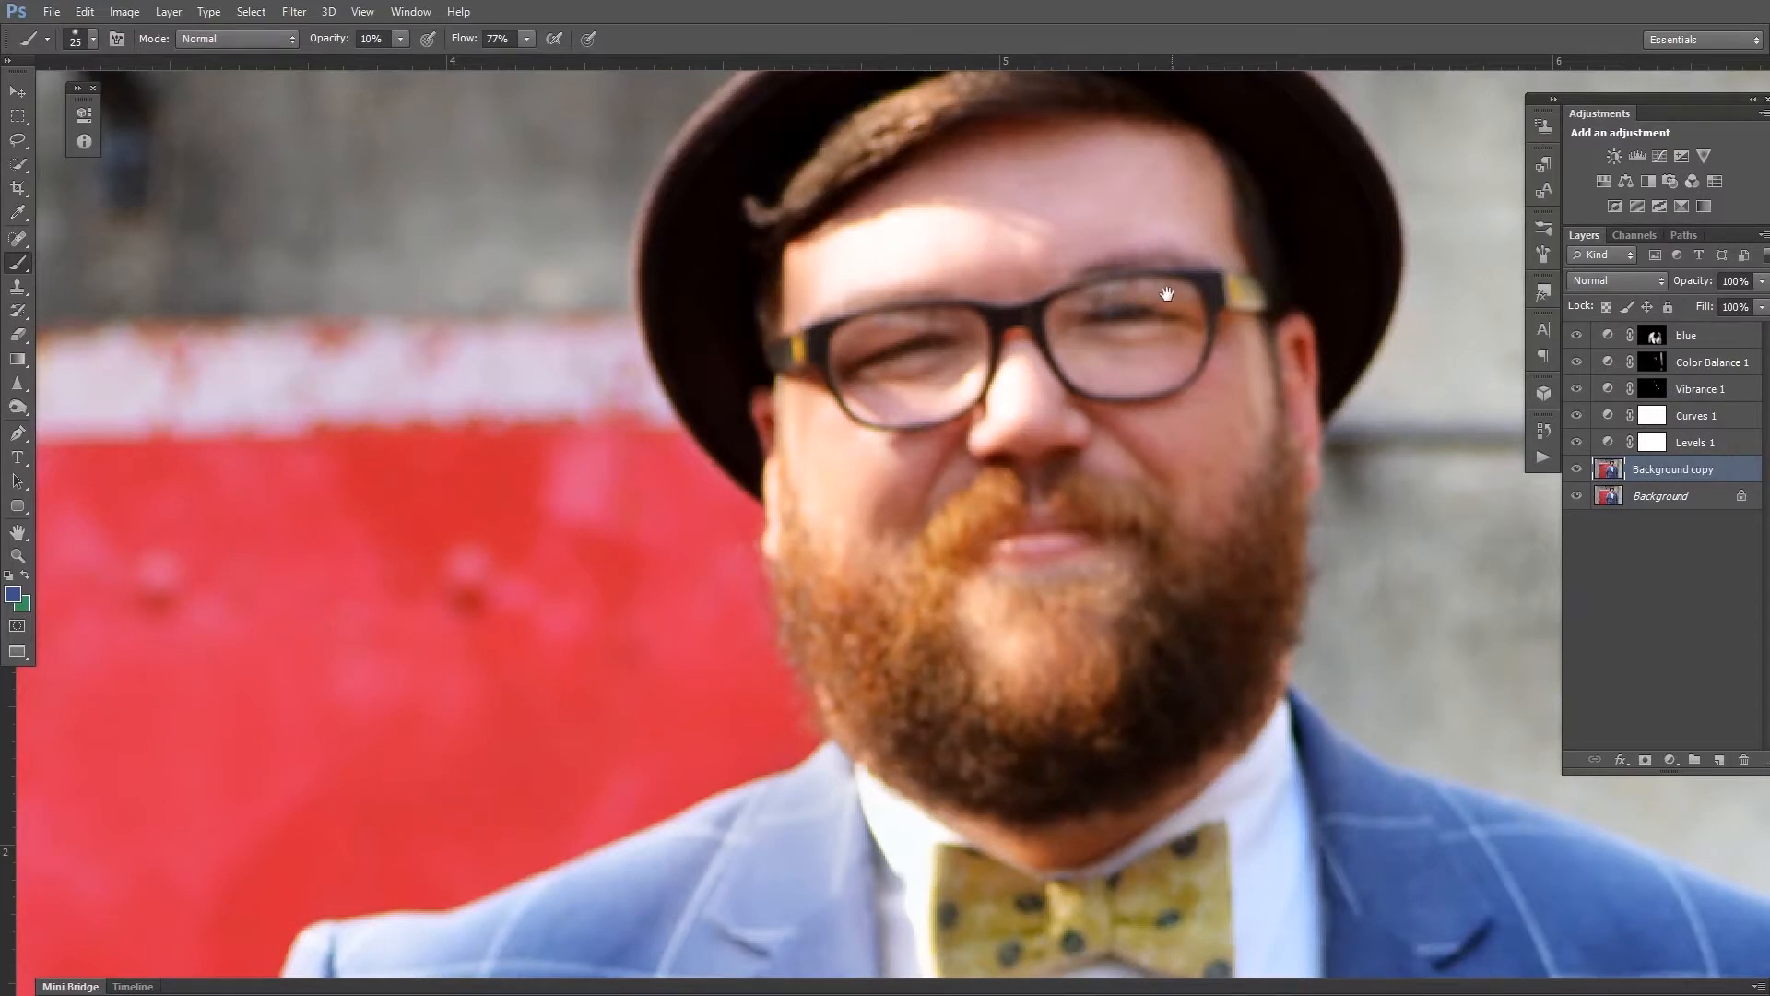
key("i")
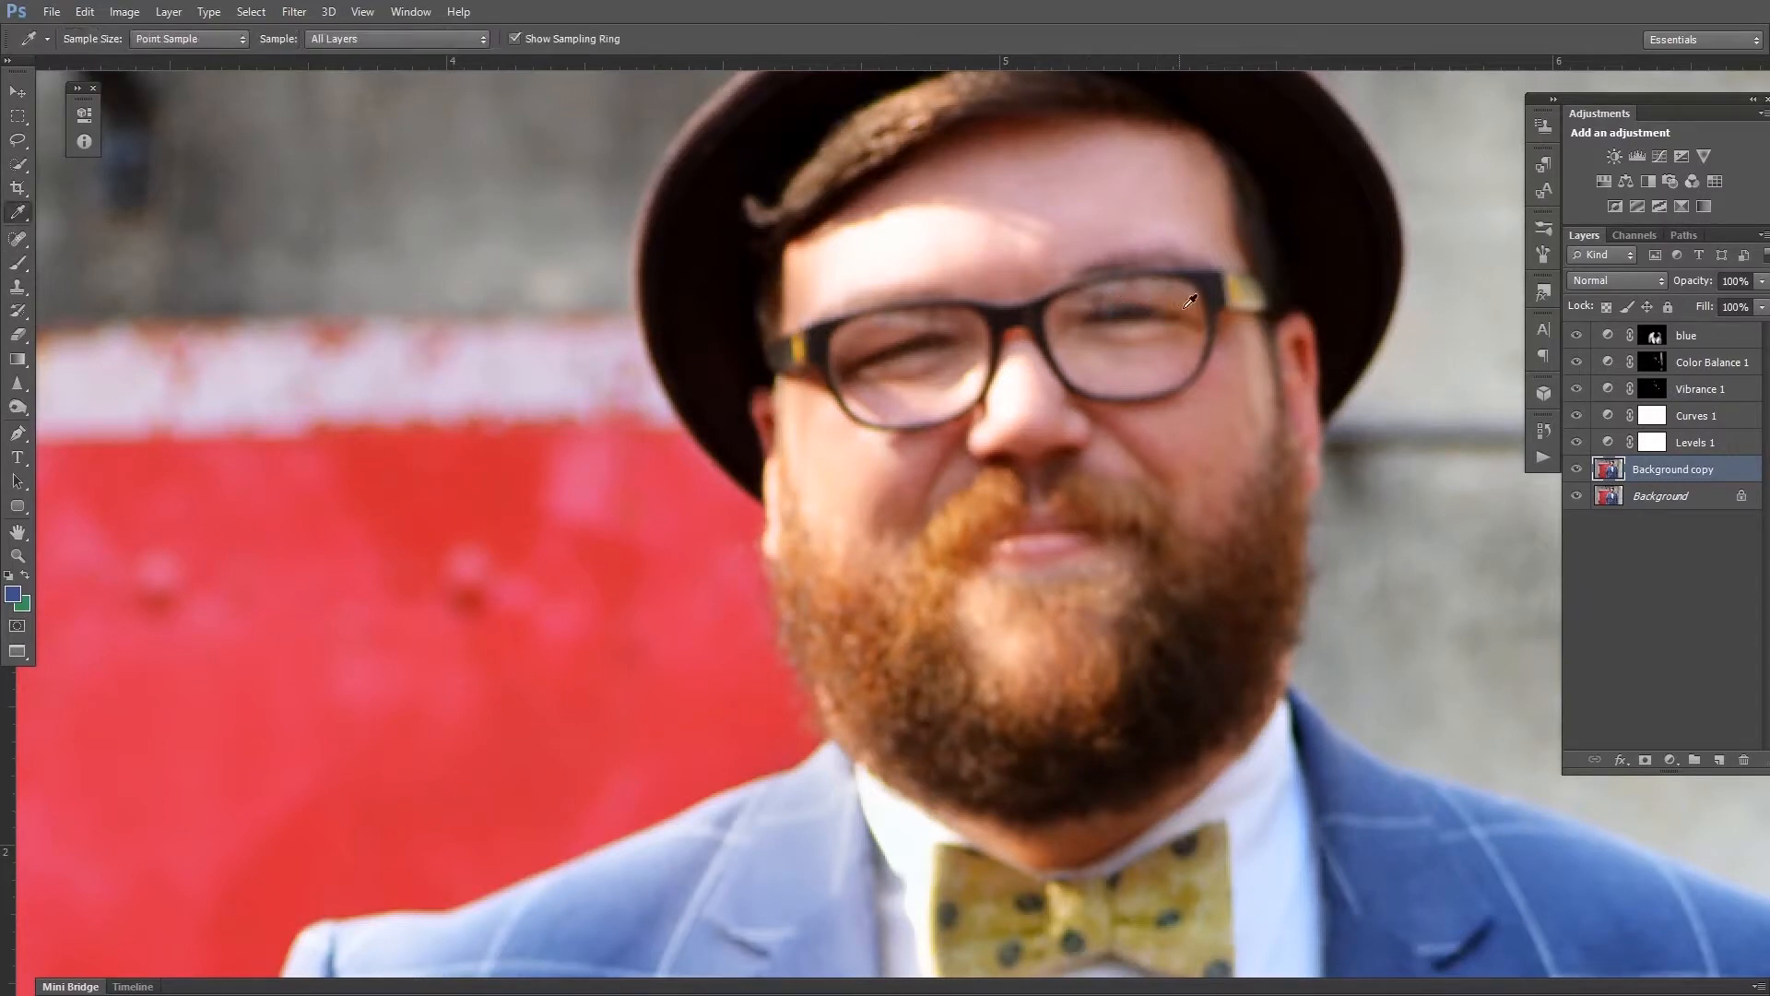
left_click(1190, 294)
key("b")
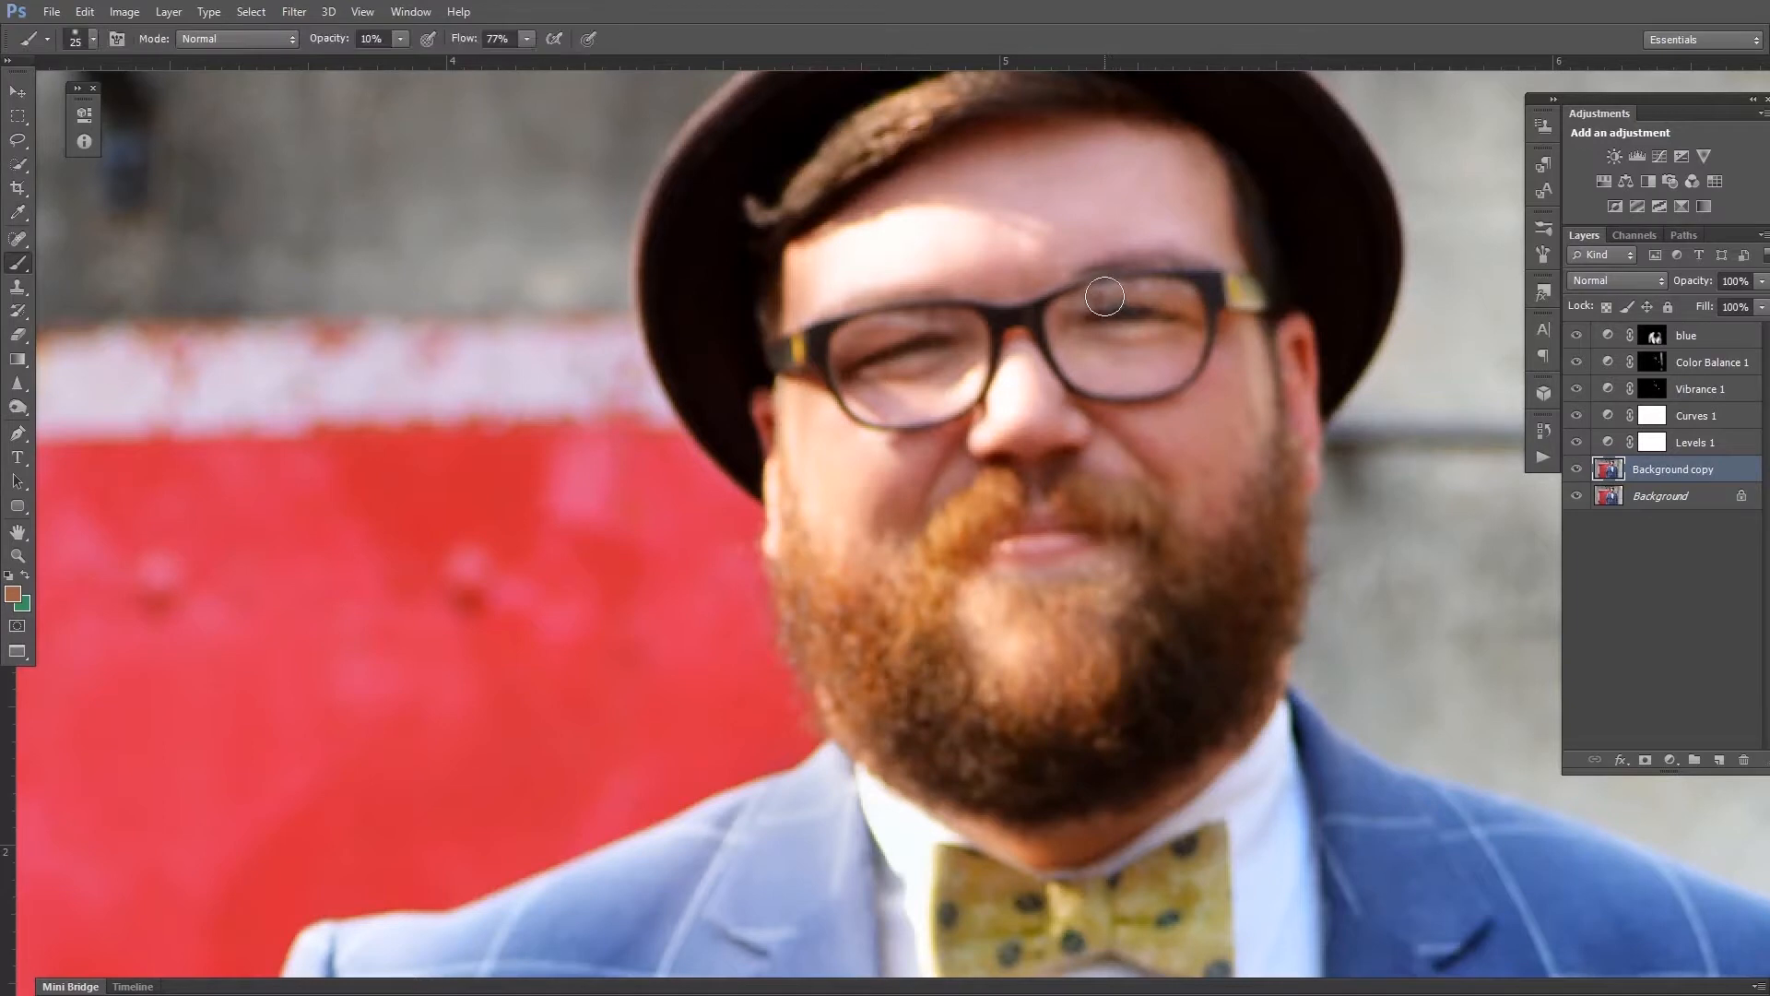
key("bracketleft")
key("bracketleft")
key("bracketleft")
key("bracketleft")
Clone over the glare inside the glasses lenses with a very small Clone Stamp at 40% opacity.
key("s")
key("bracketleft")
key("bracketleft")
key("bracketleft")
key("bracketleft")
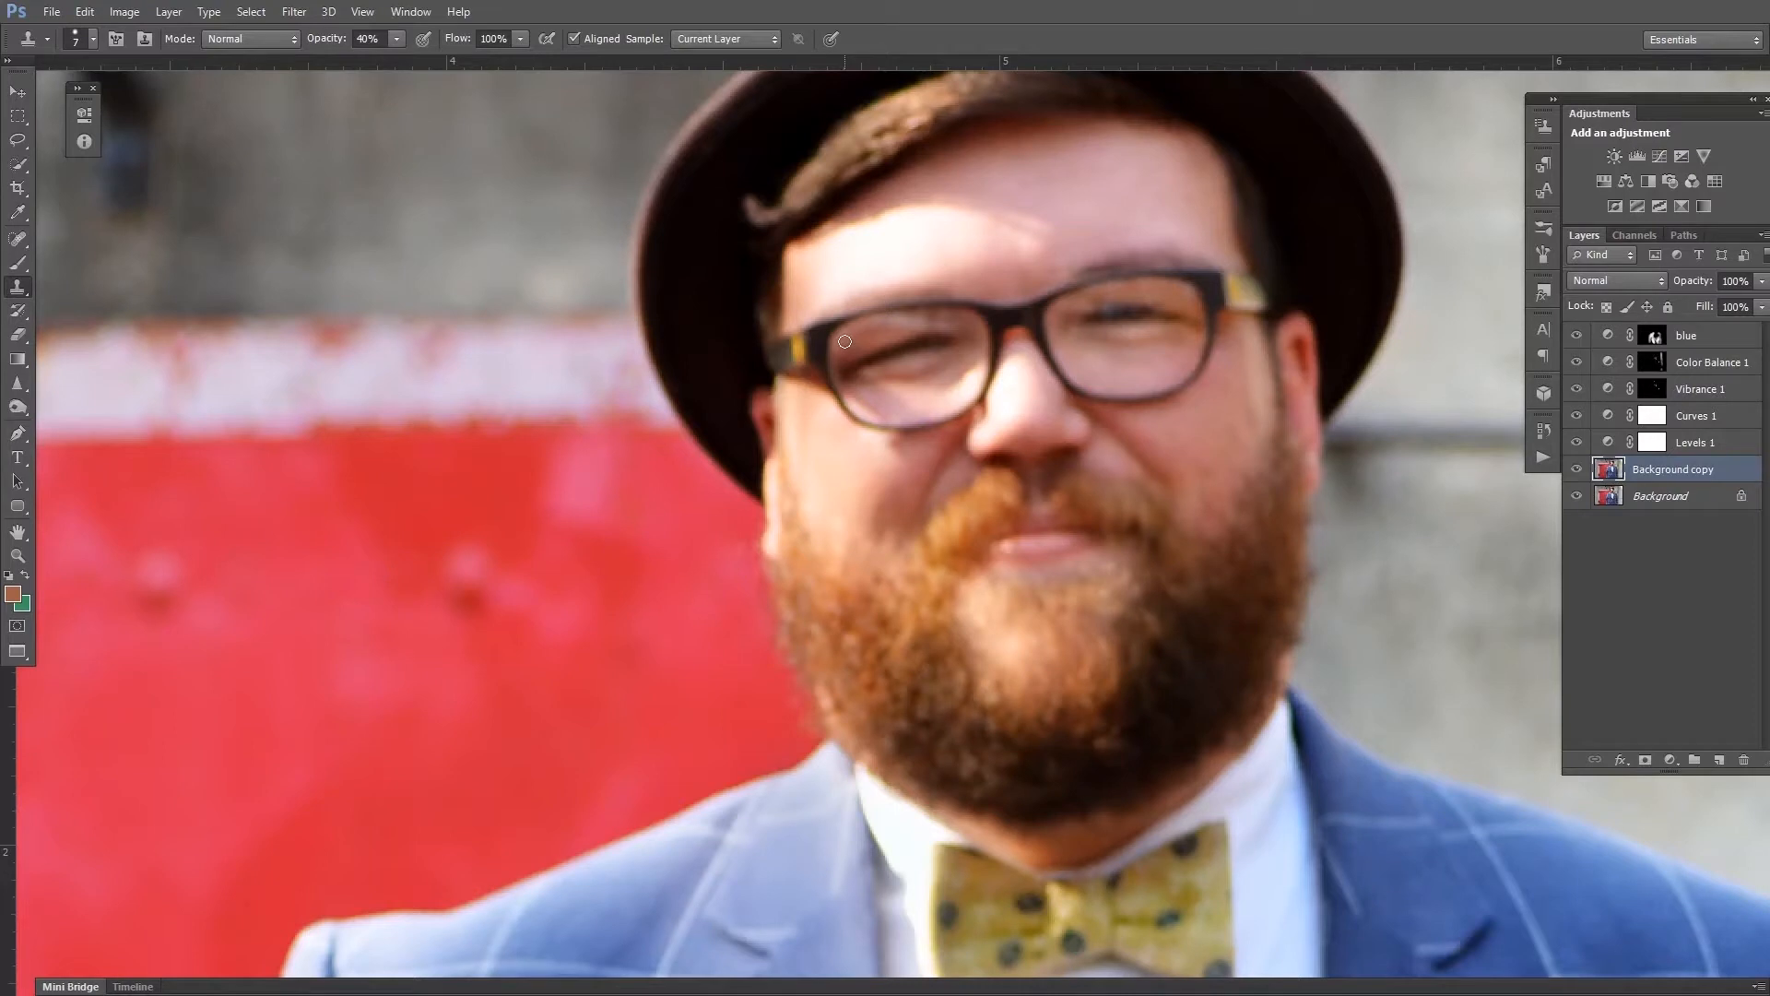
key("c")
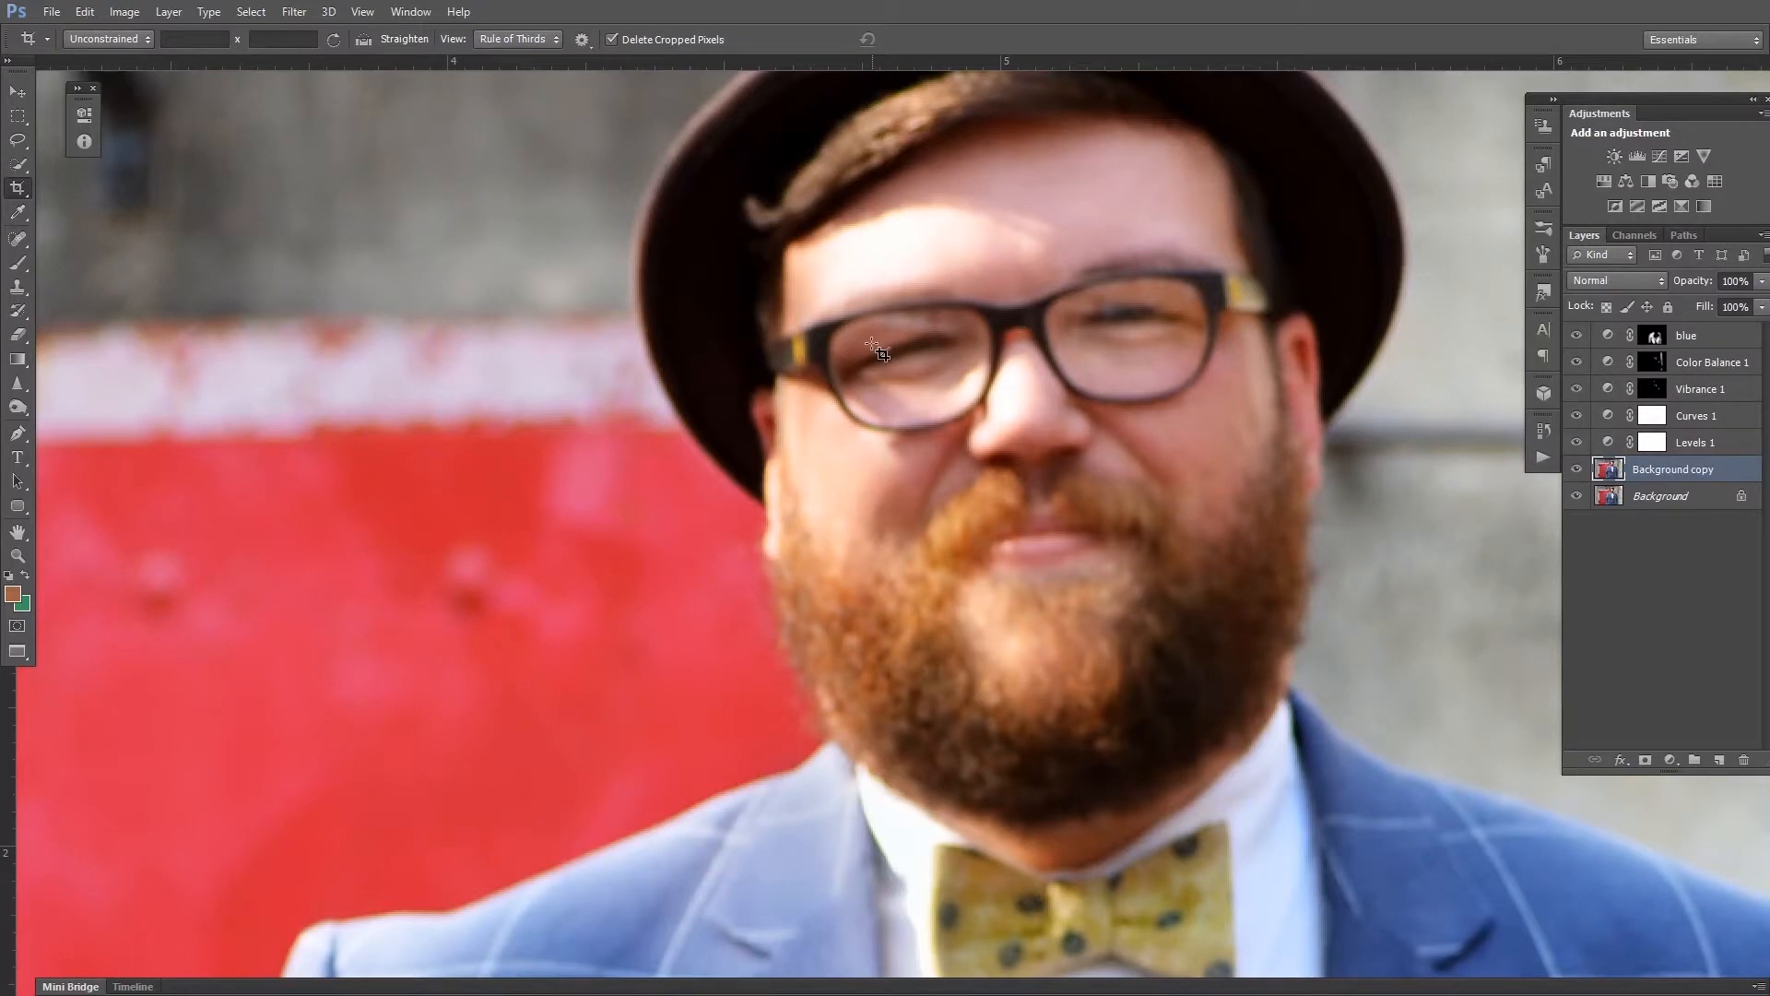
key("s")
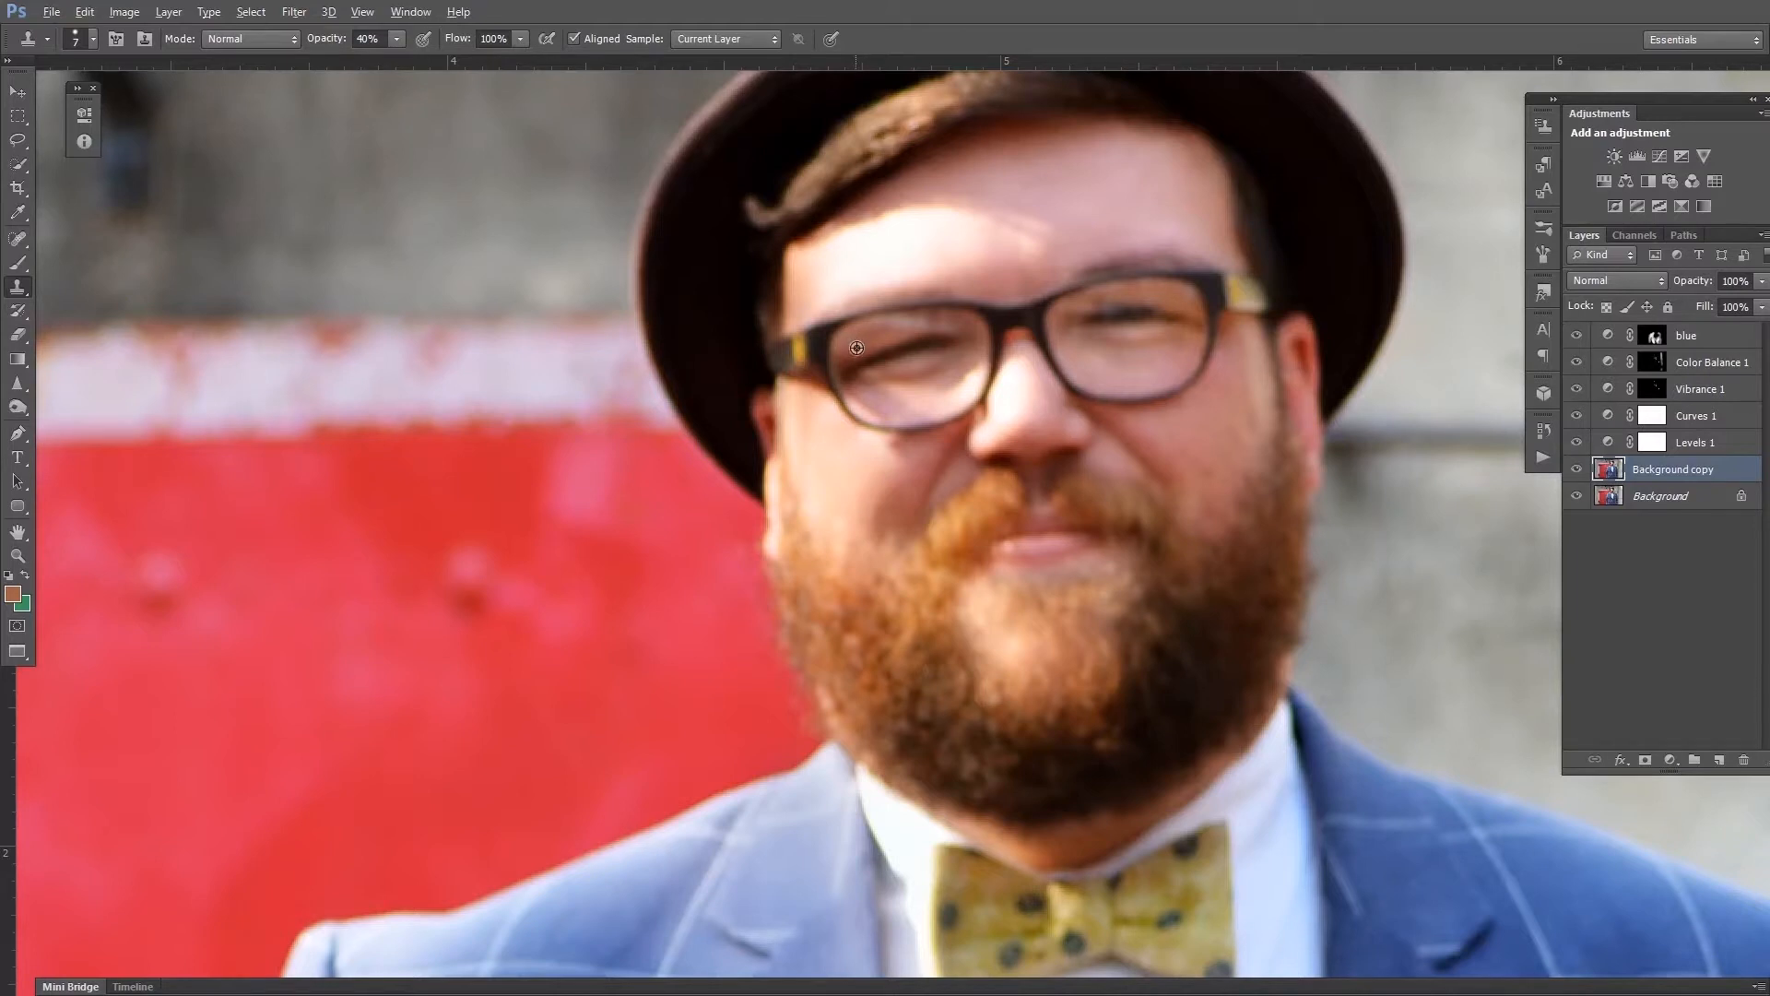
Sample skin within the lens over the man's right eye, undo the clone stroke made there, and set the tool's opacity to 5%.
left_click(856, 347, "alt")
left_click(860, 346)
key("ctrl+z")
left_click(381, 37)
type("05")
key("Return")
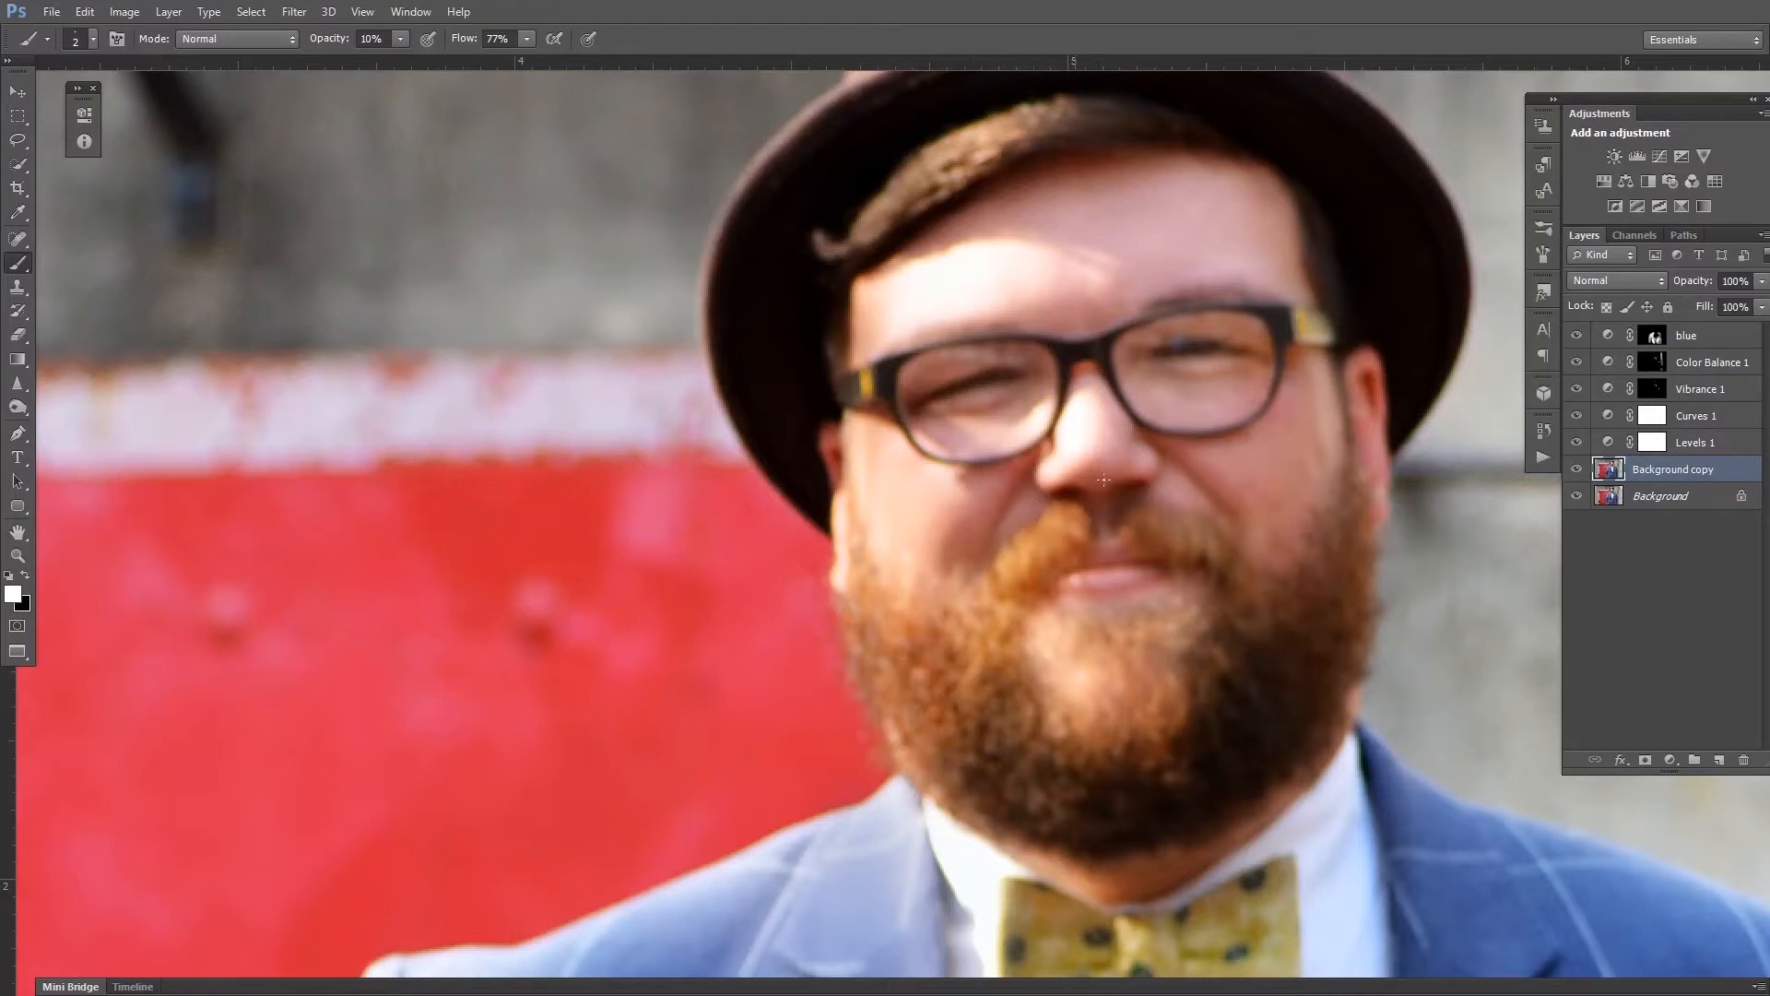
Add a new layer above Background copy and paint white catchlights in both eyes with a size 1 brush at 10% opacity.
left_click(1719, 759)
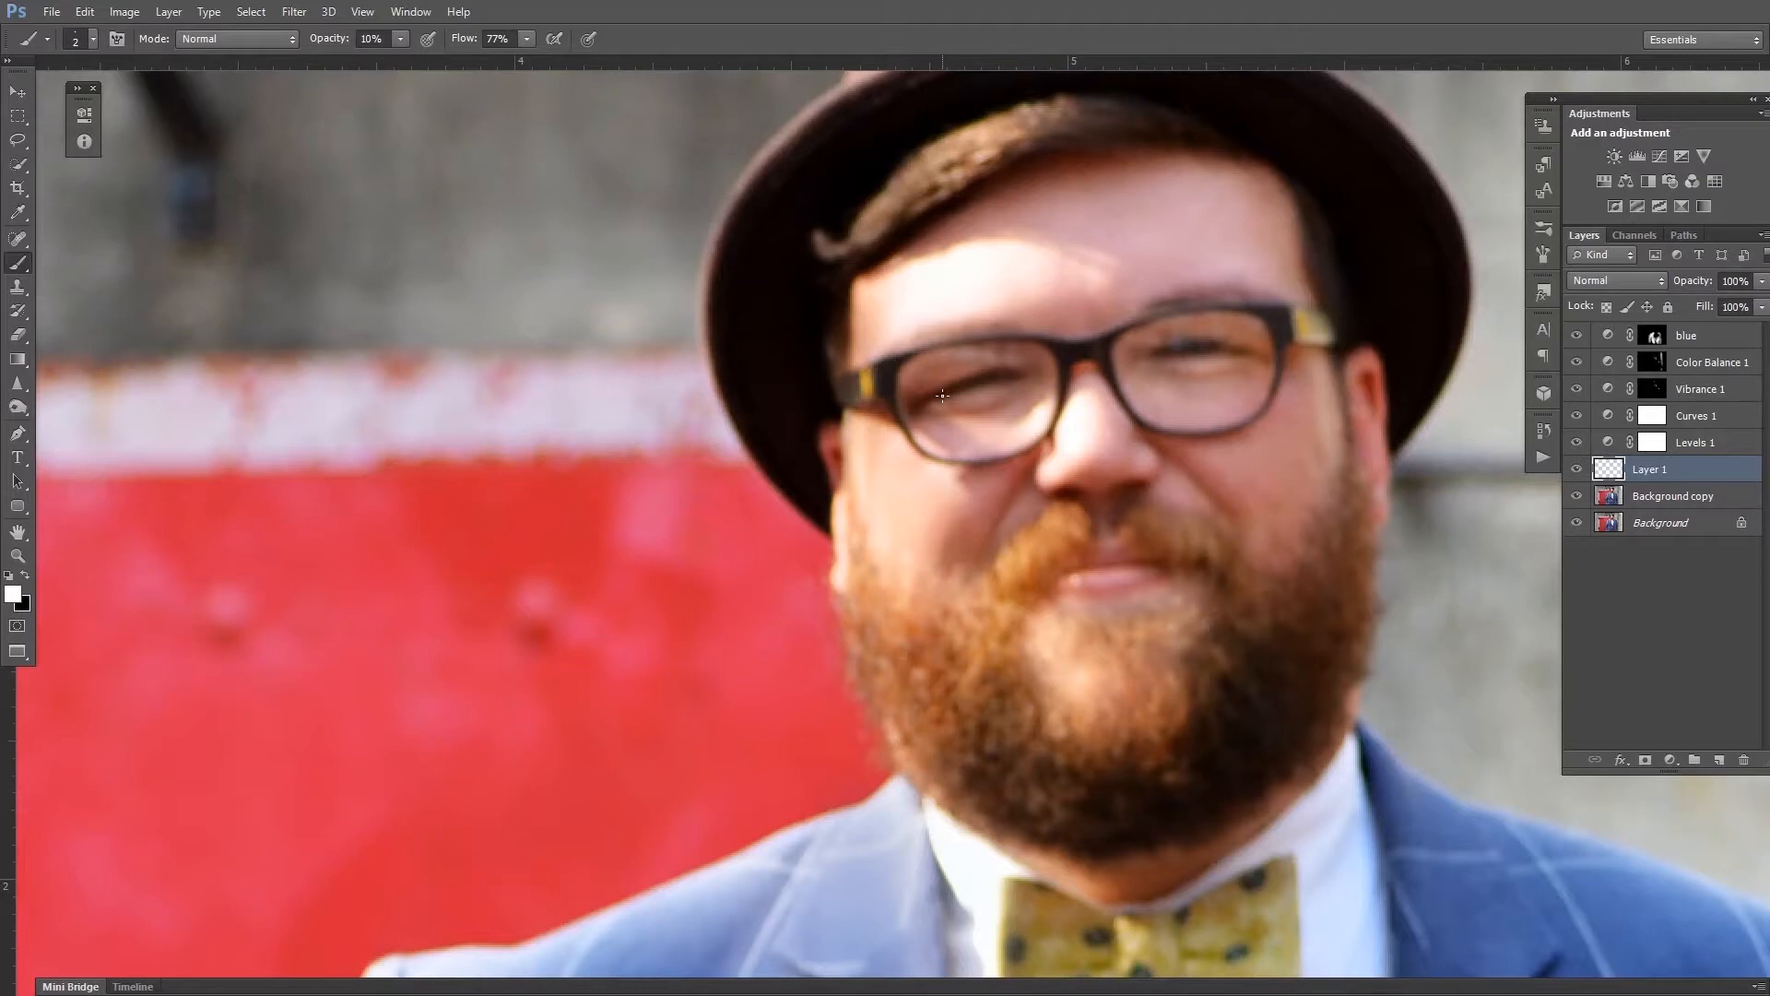
key("ctrl+plus")
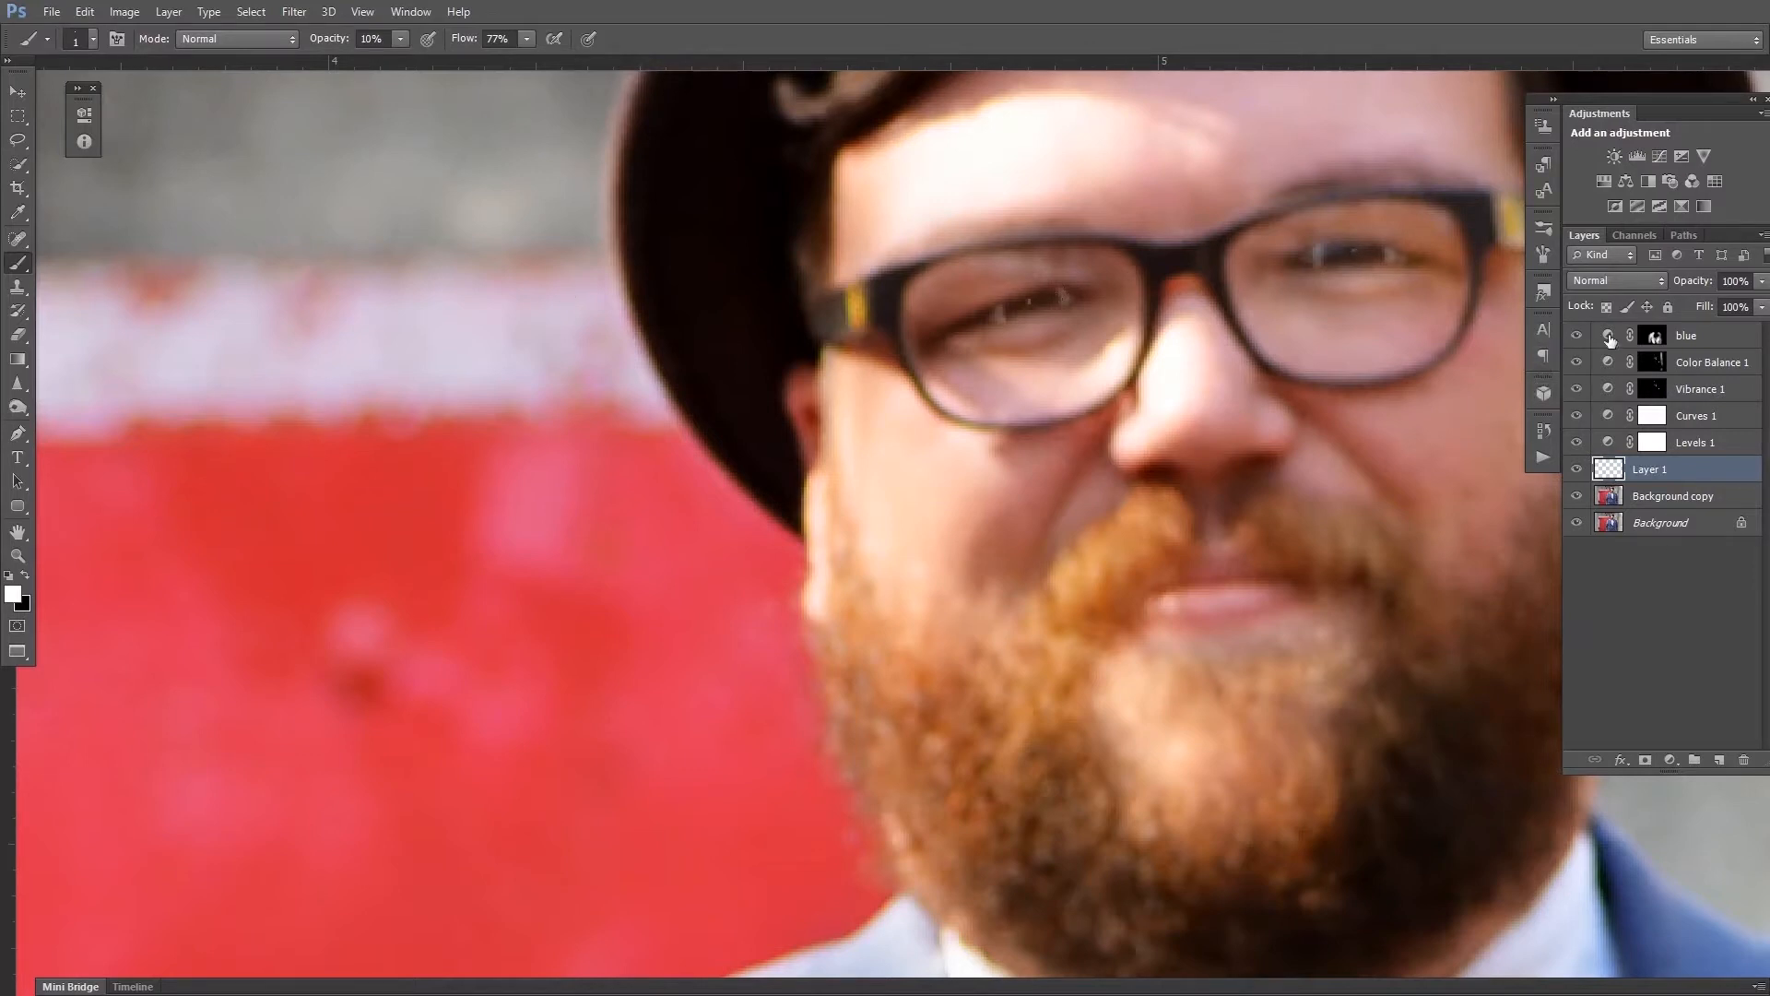
key("ctrl+0")
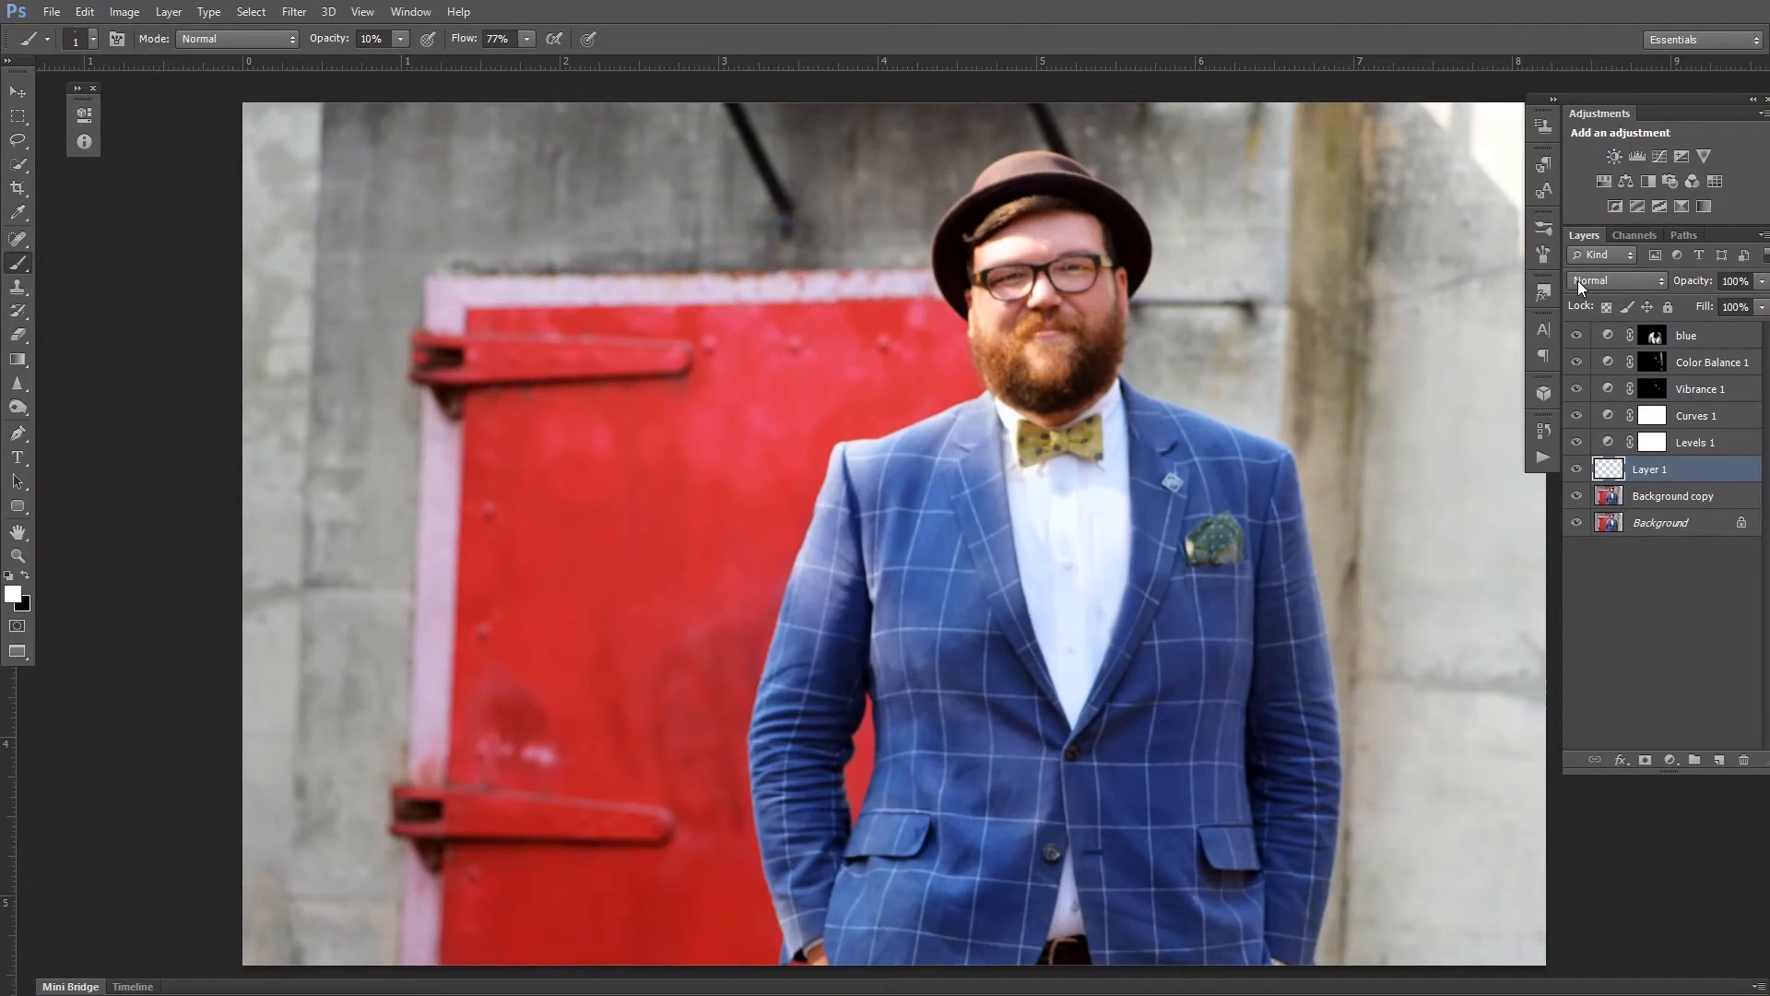
Compare the portrait with the eye highlight layer hidden and shown, and reduce that layer's opacity to 86%.
left_click(1577, 469)
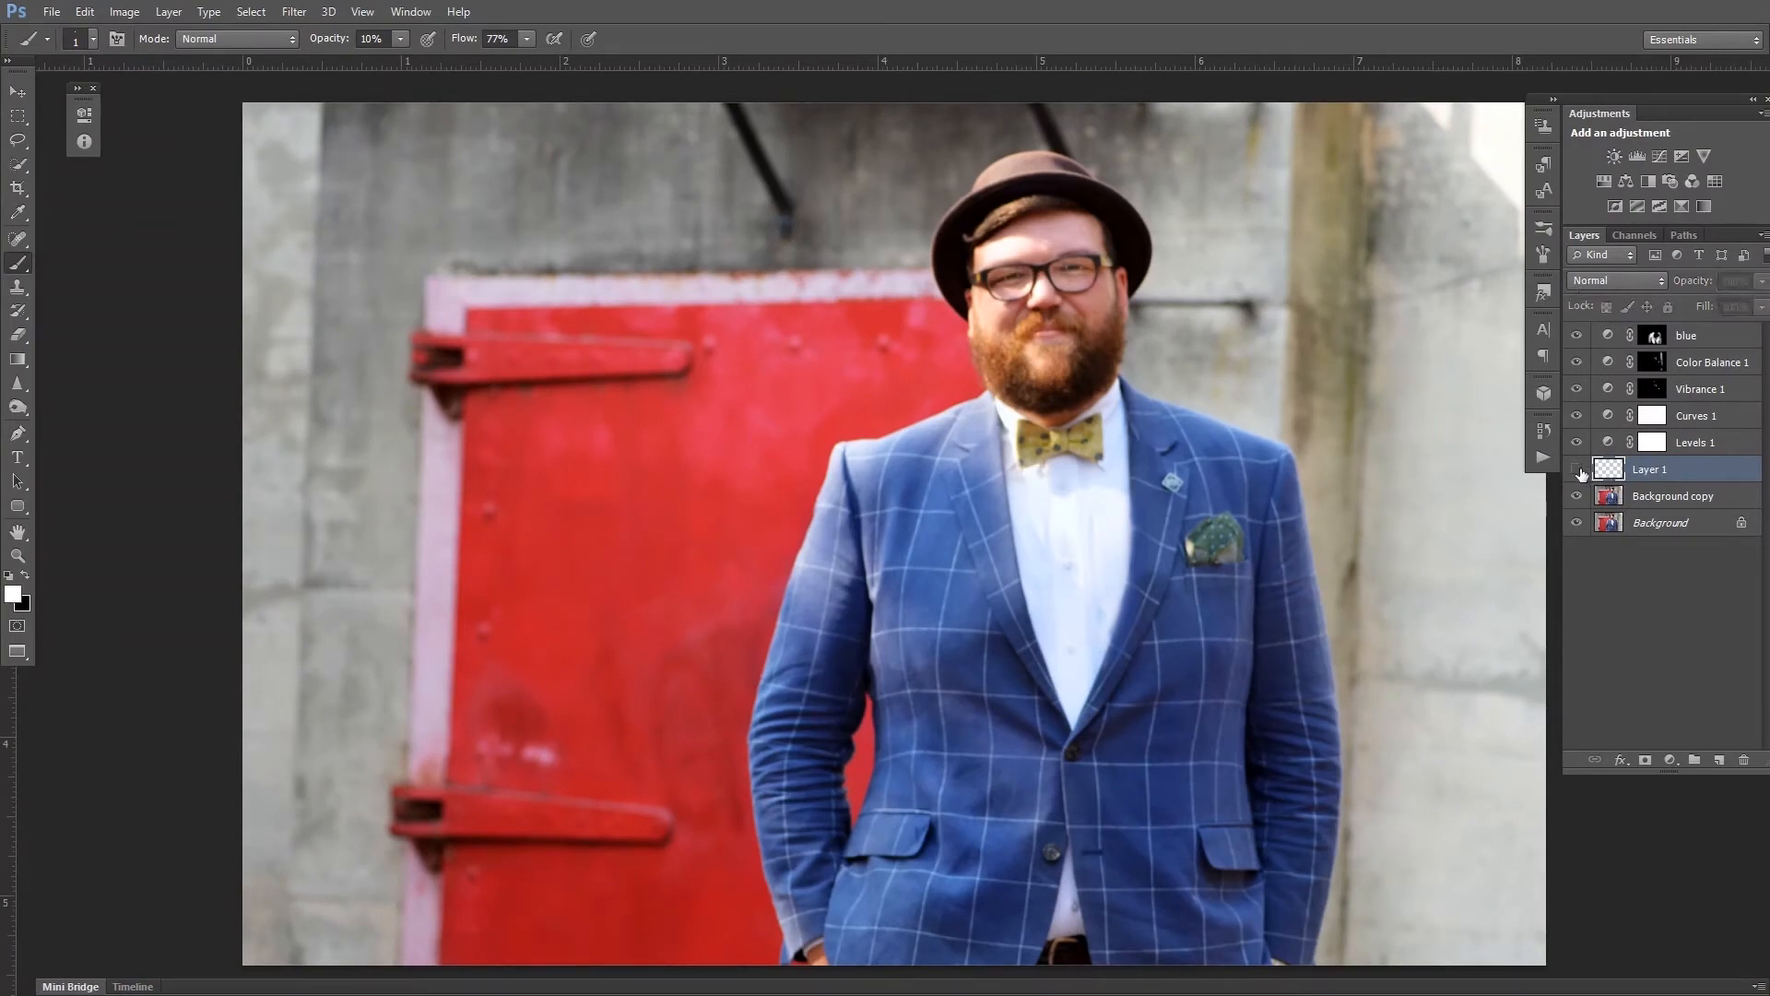
left_click(1576, 470)
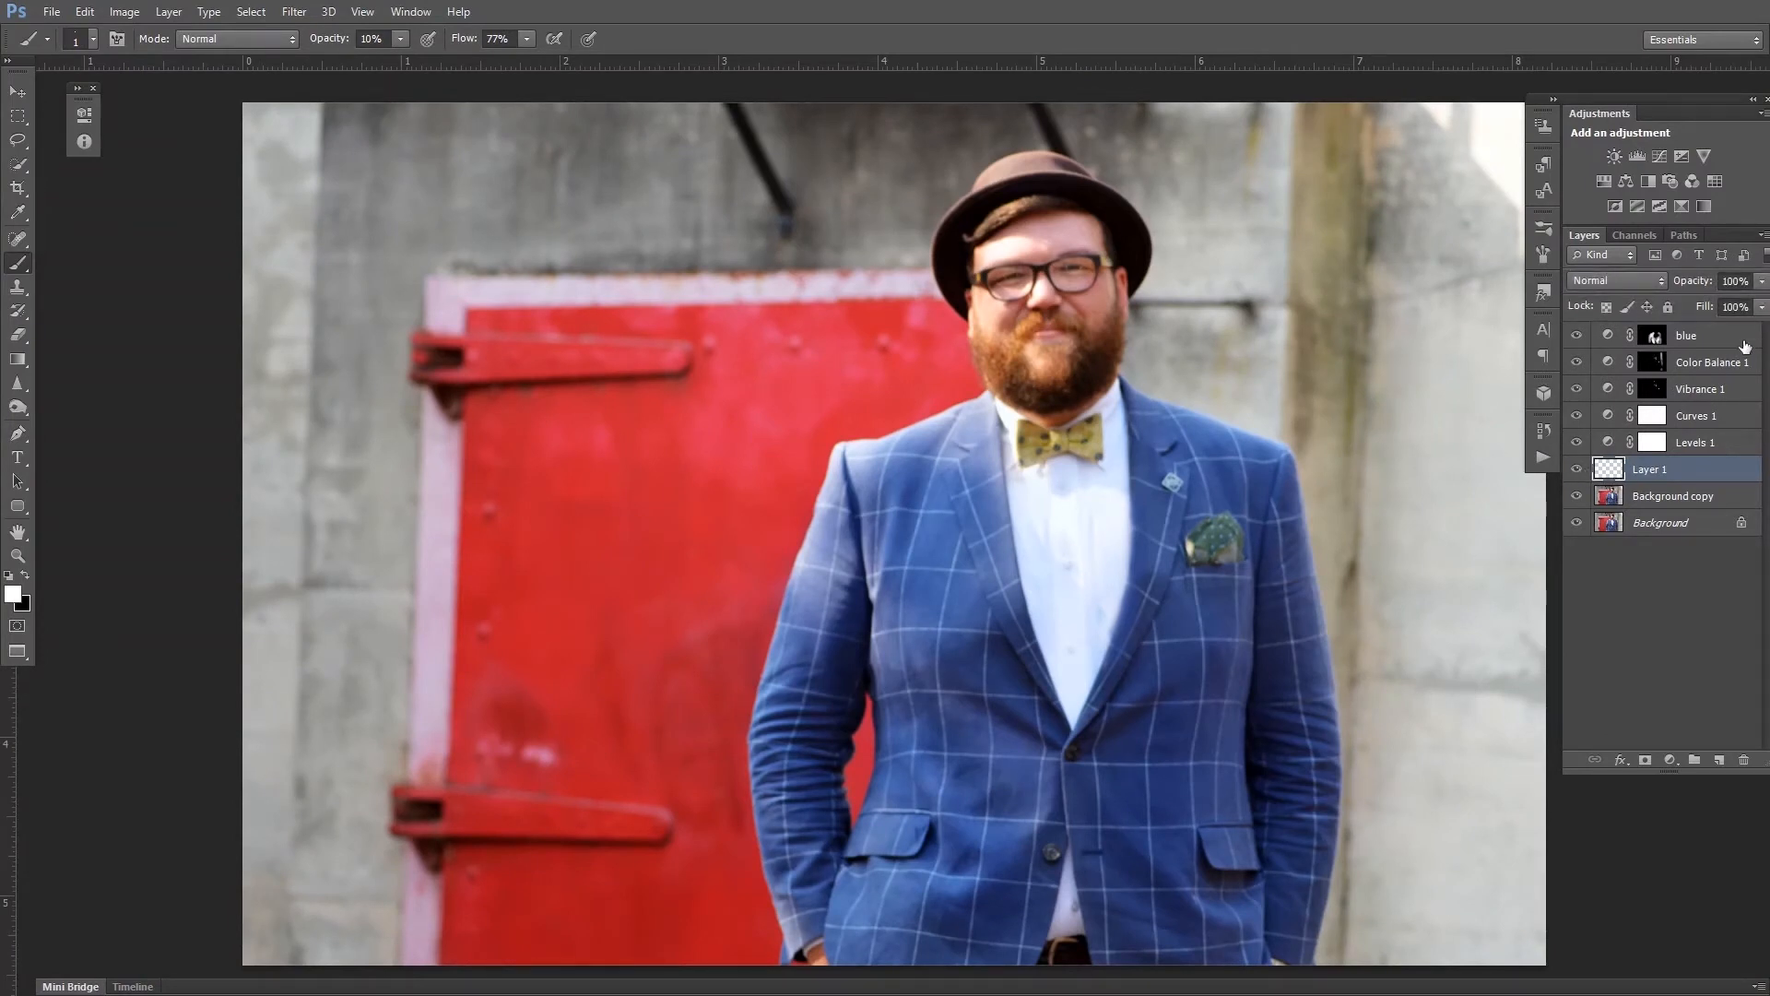
left_click(1761, 281)
left_click_drag(1758, 303, 1742, 310)
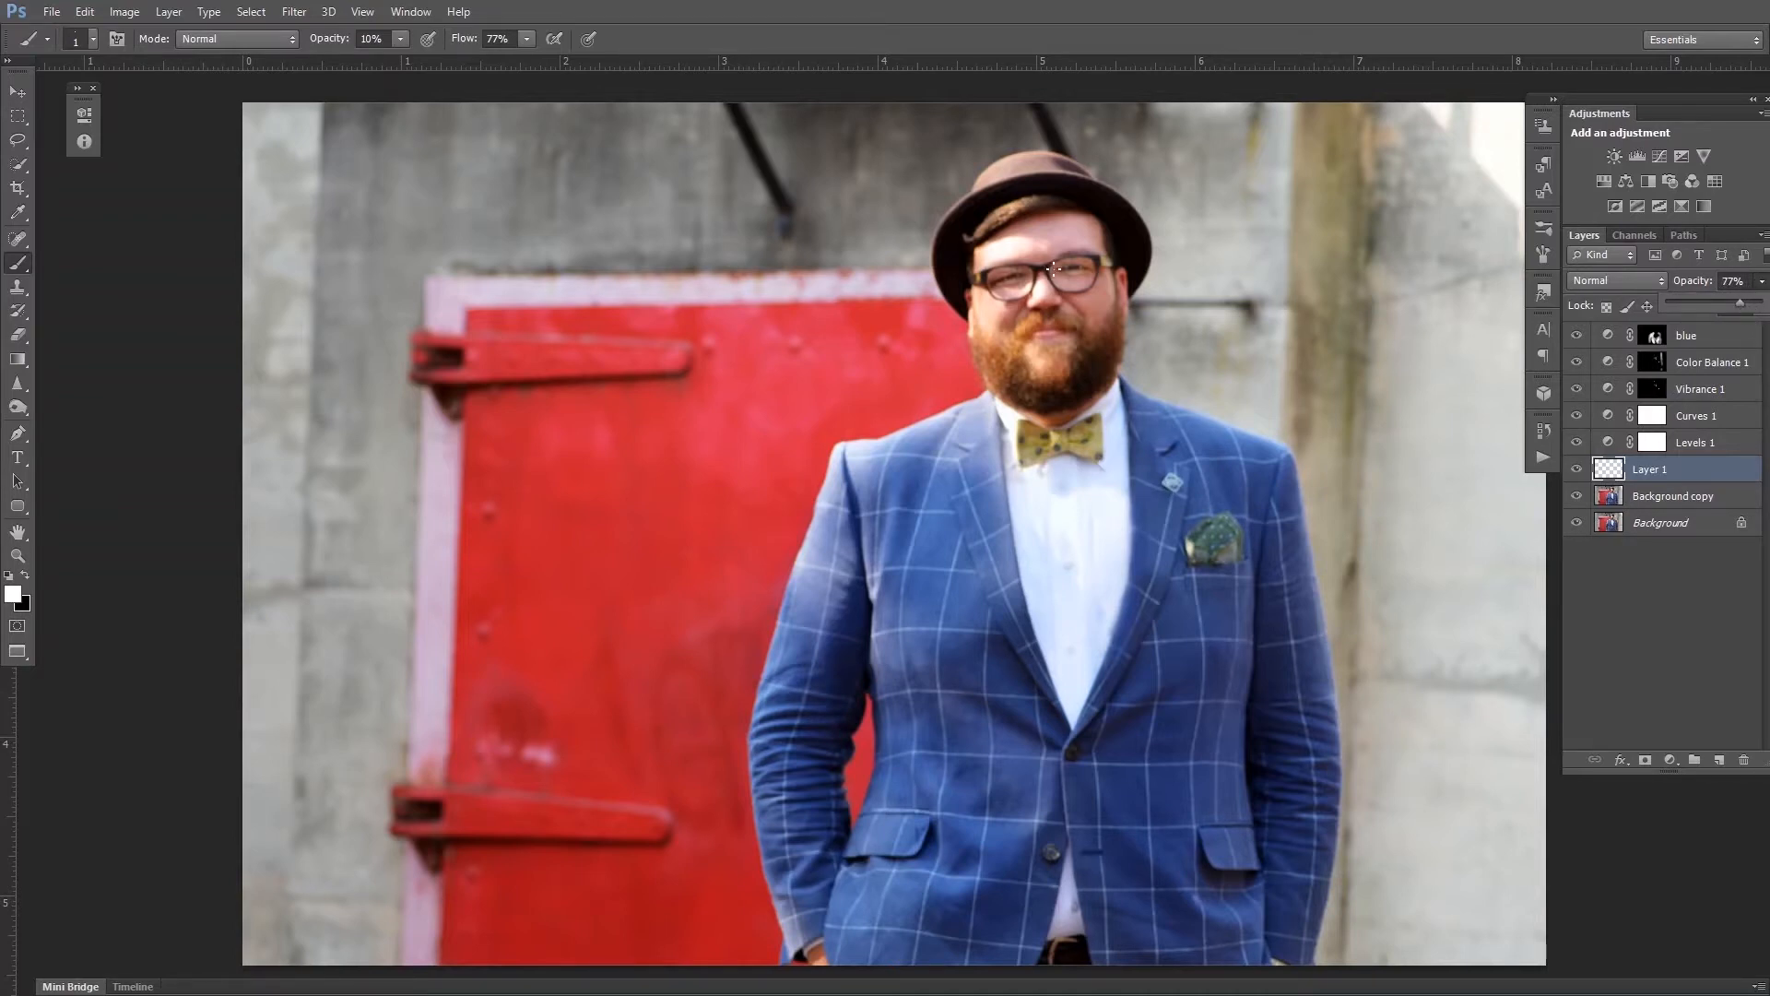
left_click_drag(1742, 309, 1750, 311)
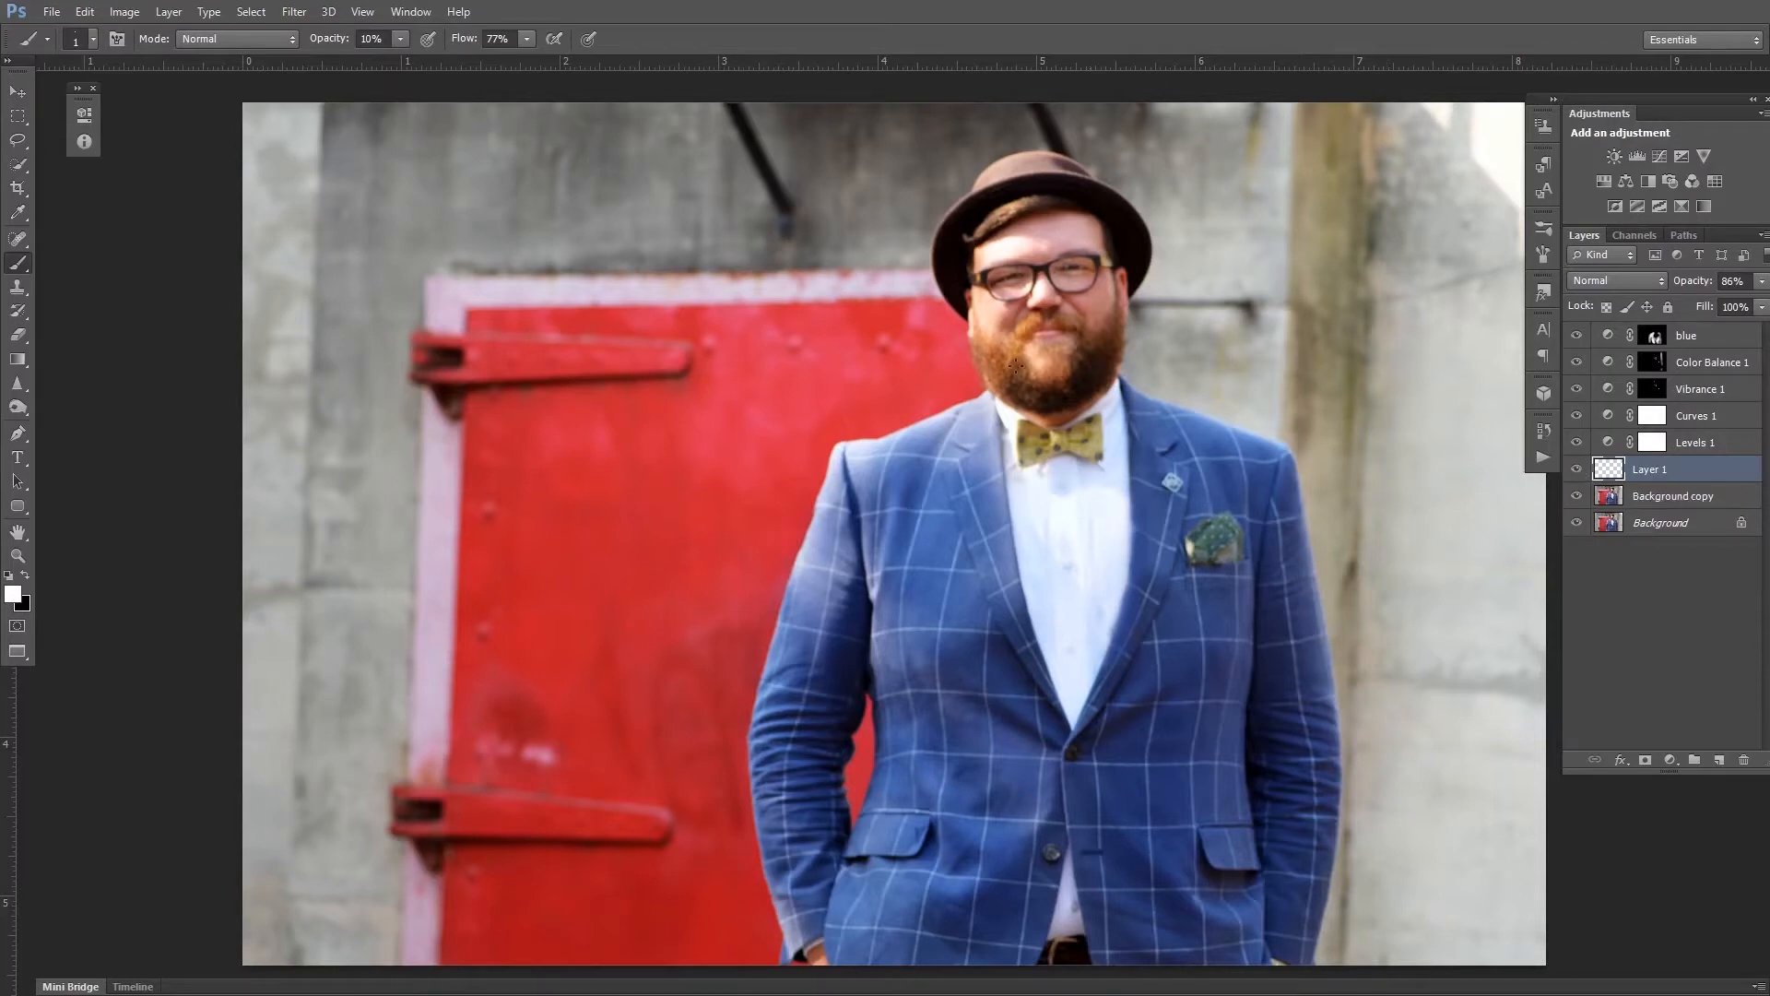
Choose the Burn tool for midtones at 10% exposure and make Background copy the active layer.
left_click(17, 407)
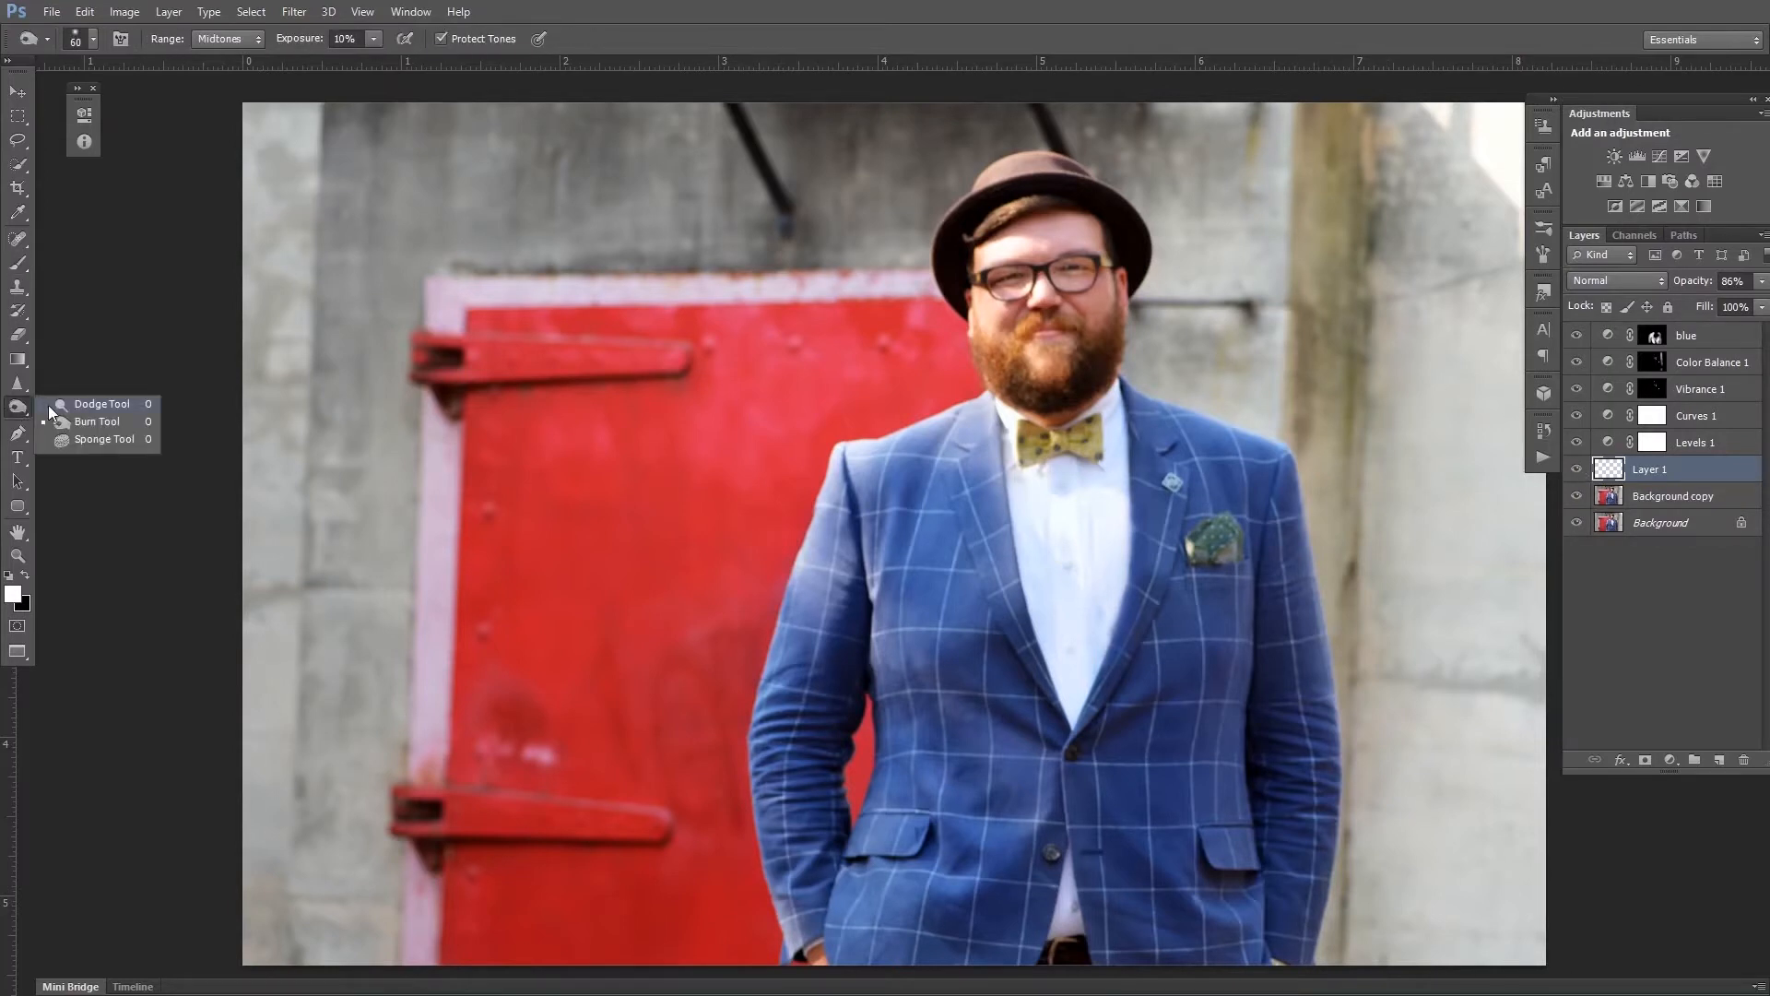
left_click(57, 426)
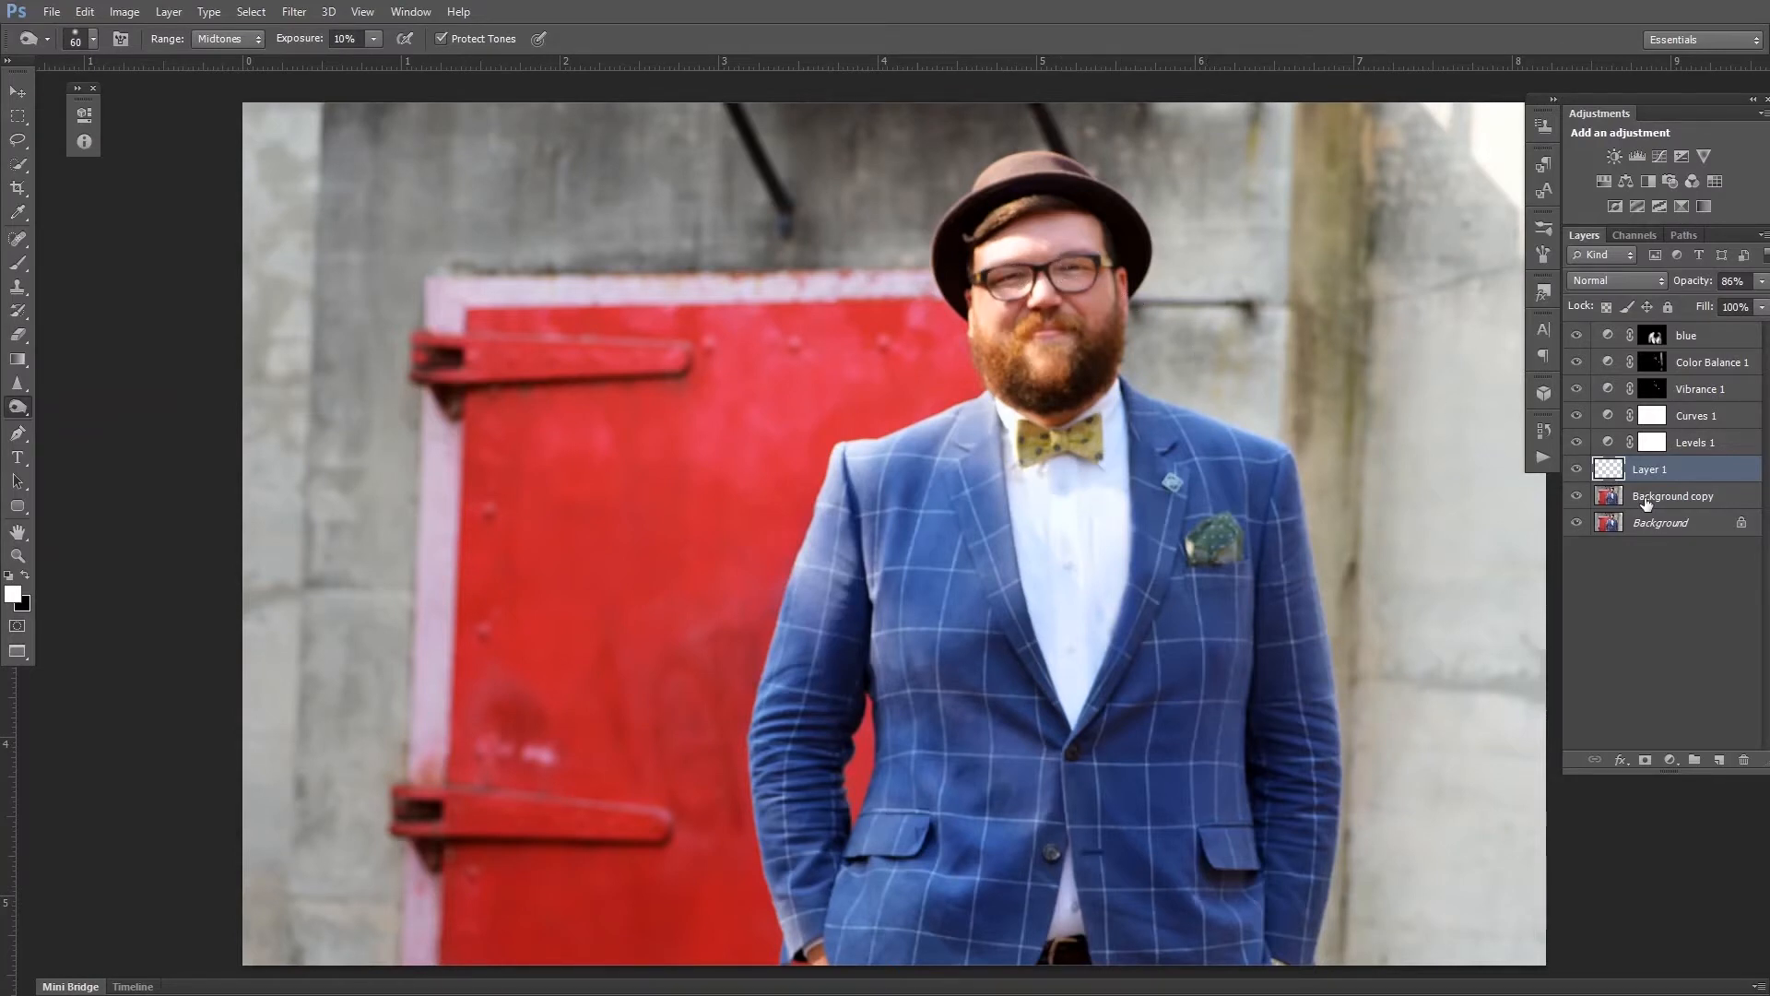
key("alt+bracketleft")
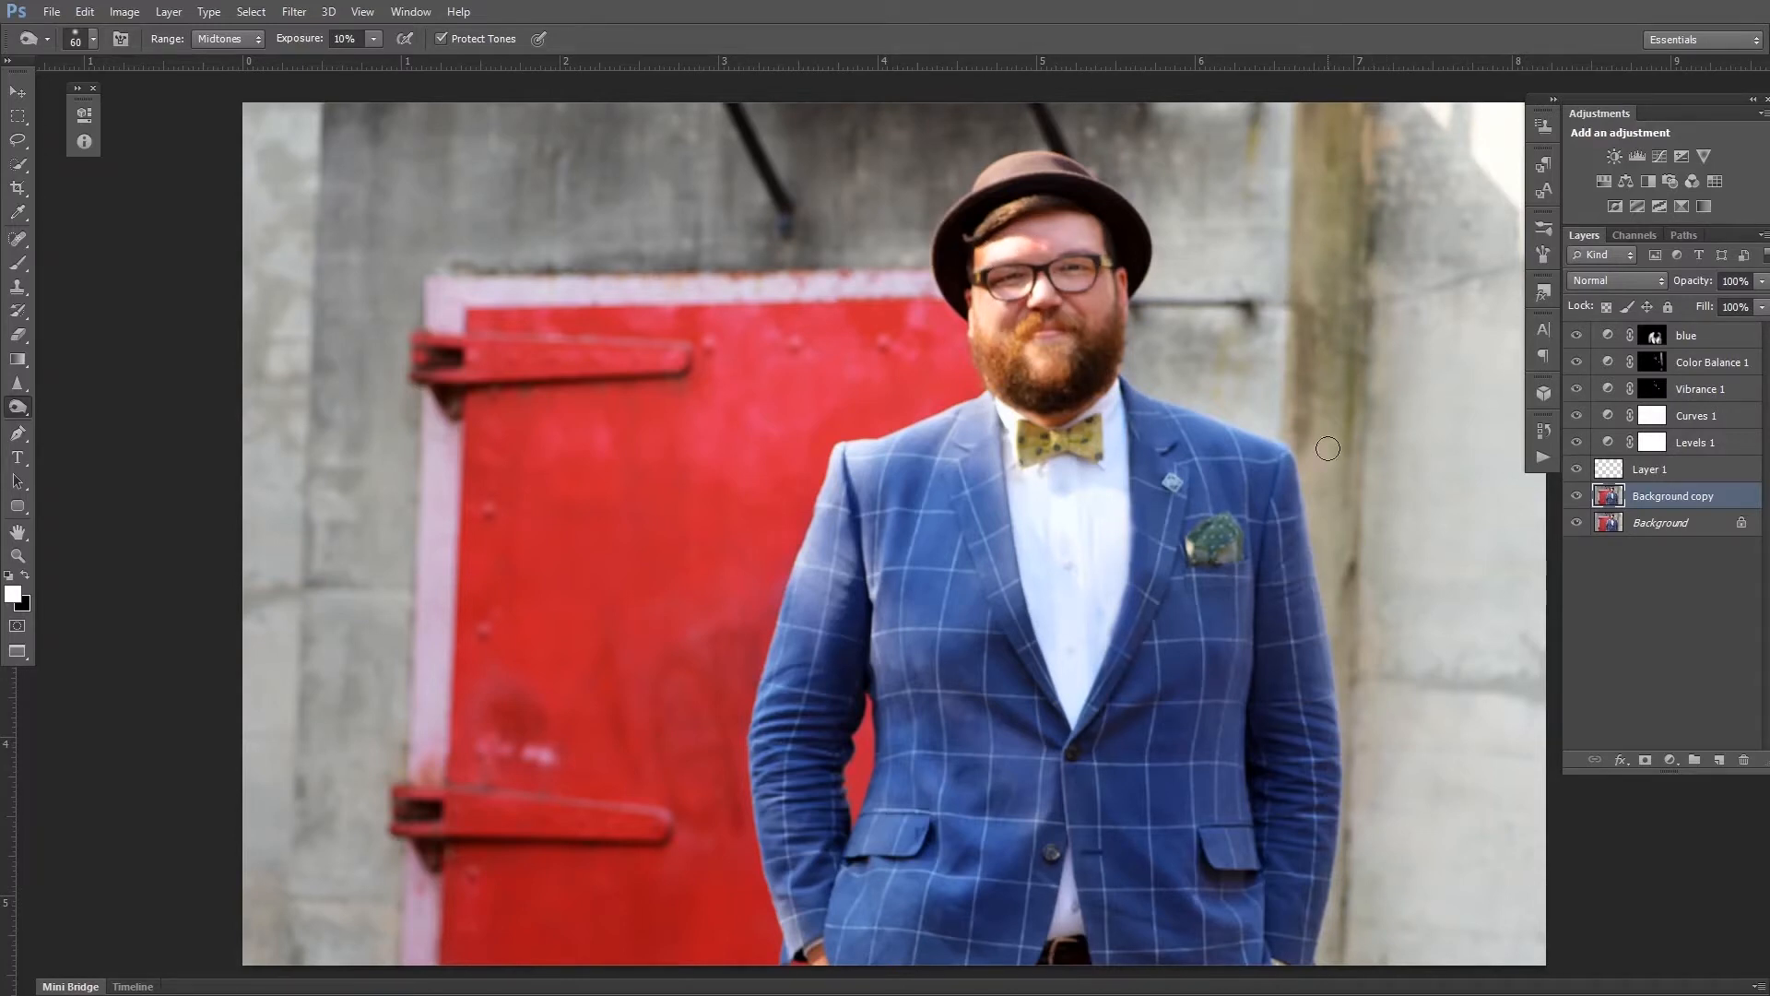
left_click(1691, 475)
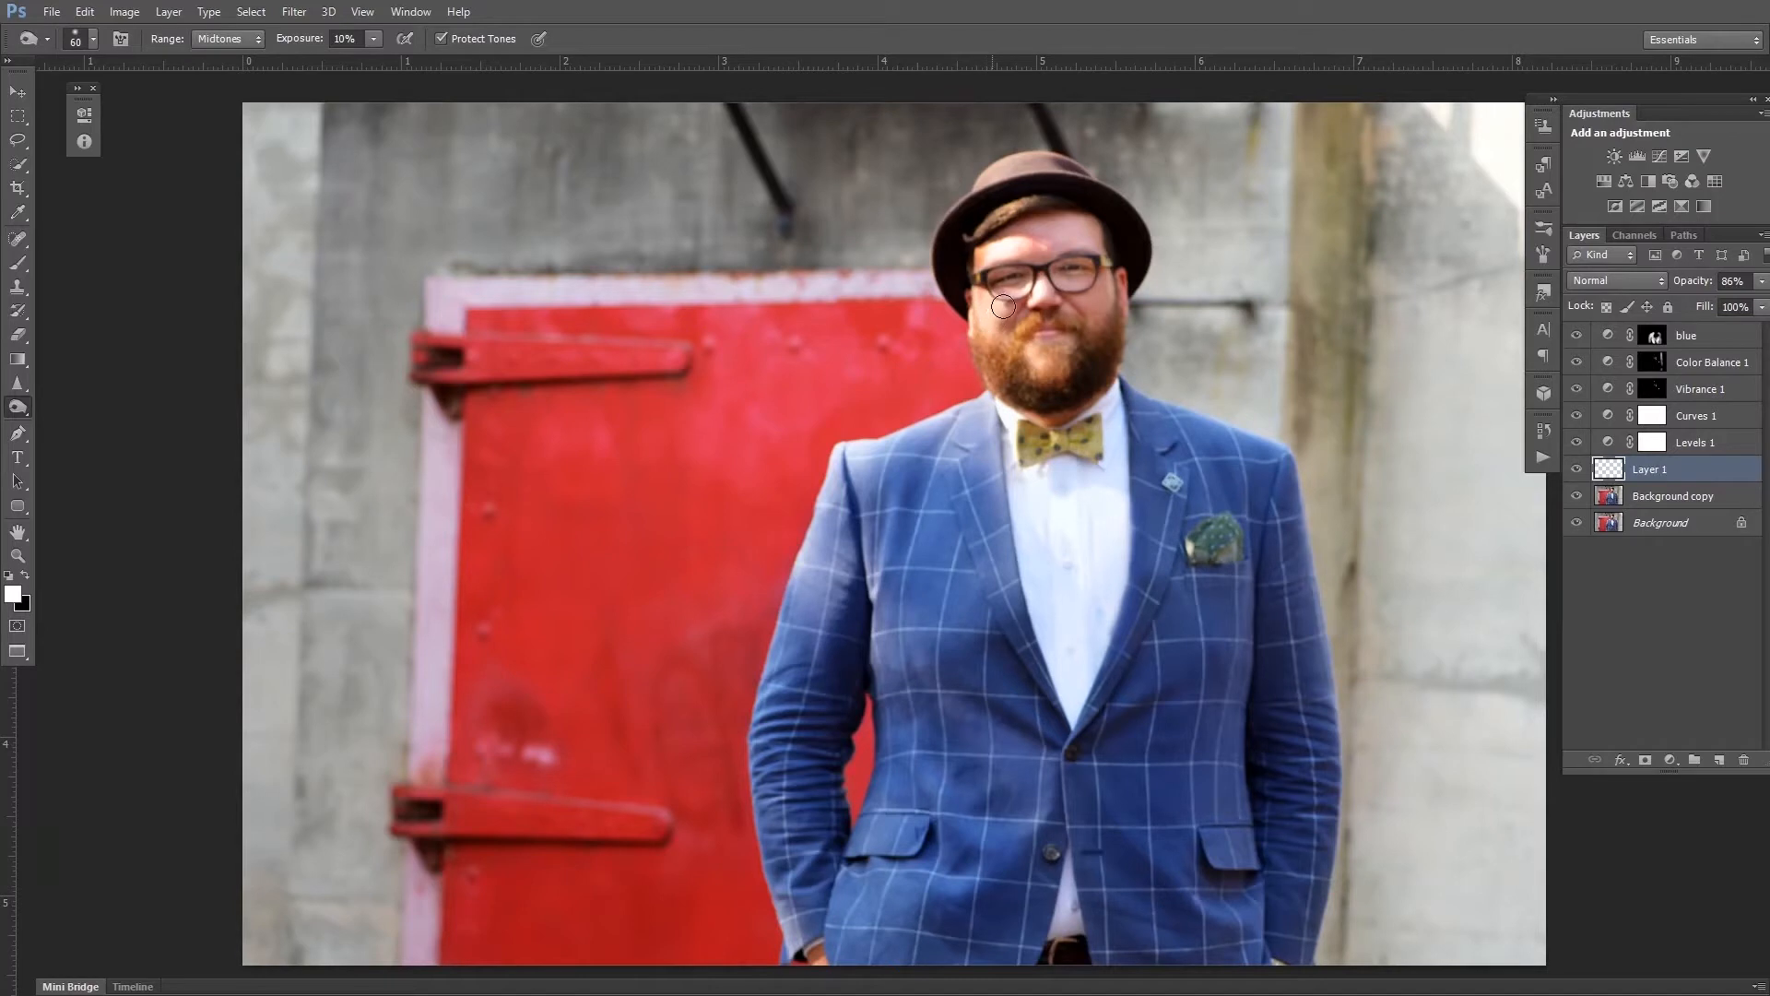
left_click(1700, 502)
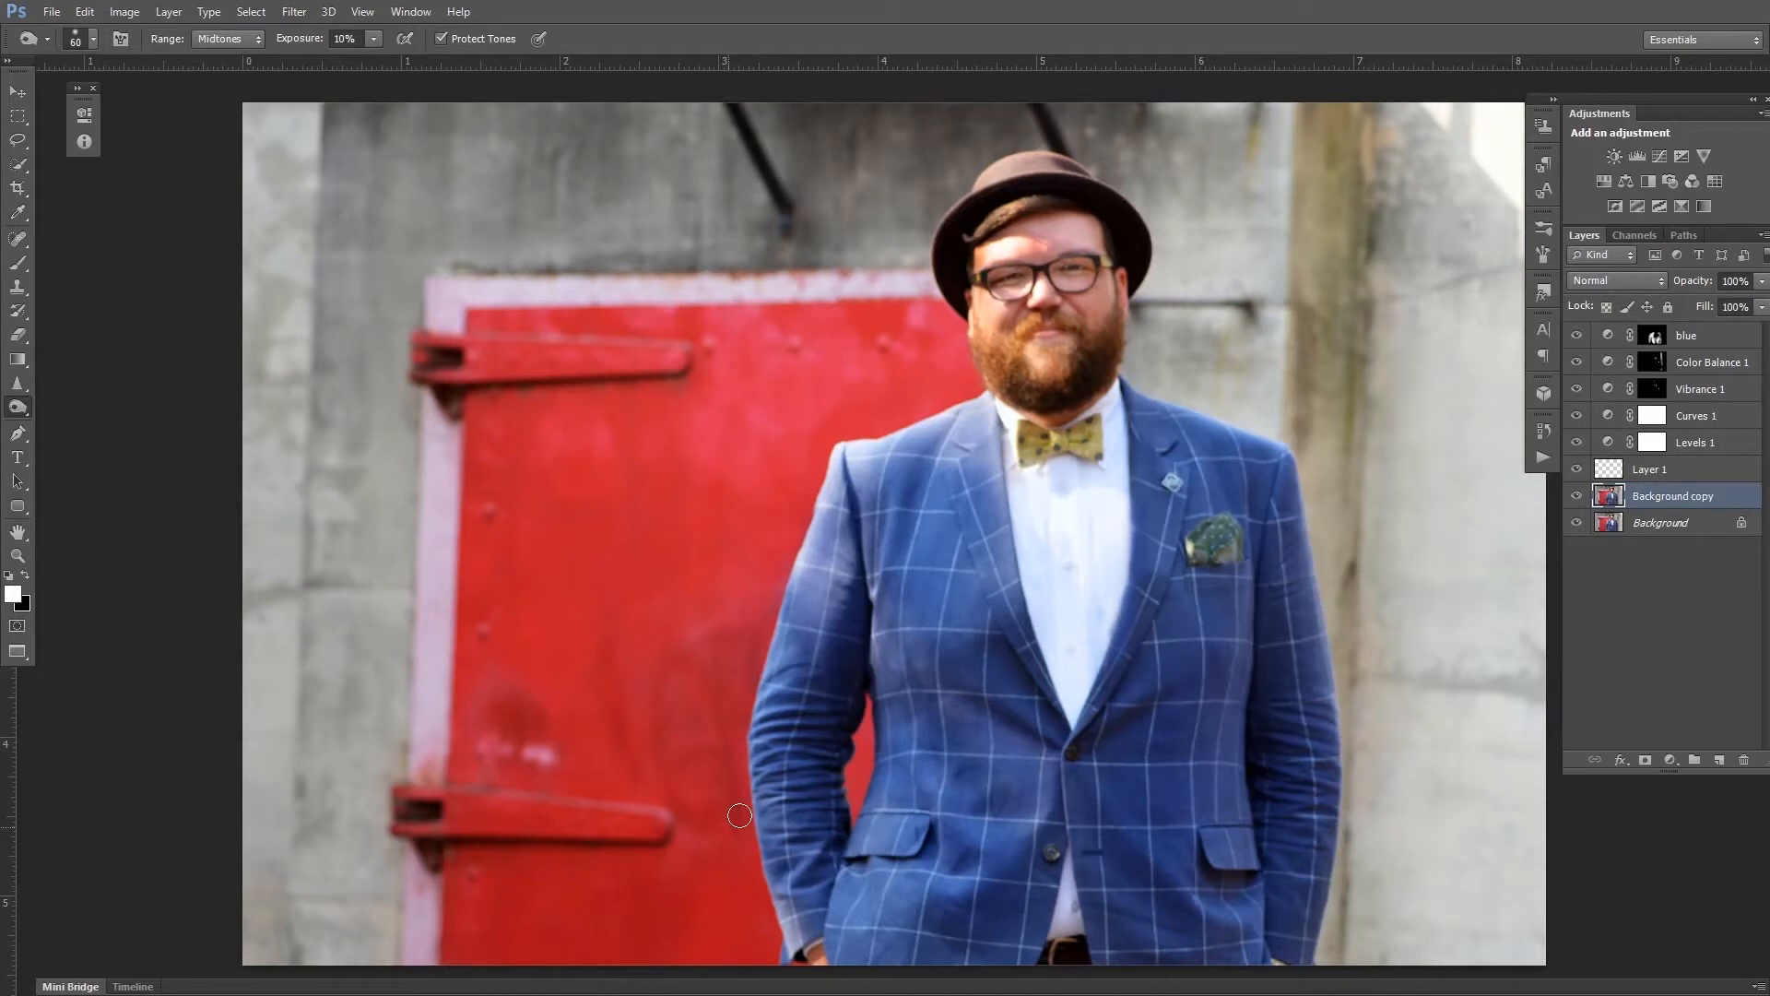
Stamp all visible layers into a new merged layer above the blue adjustment layer, and toggle its visibility to check it.
left_click(1707, 349)
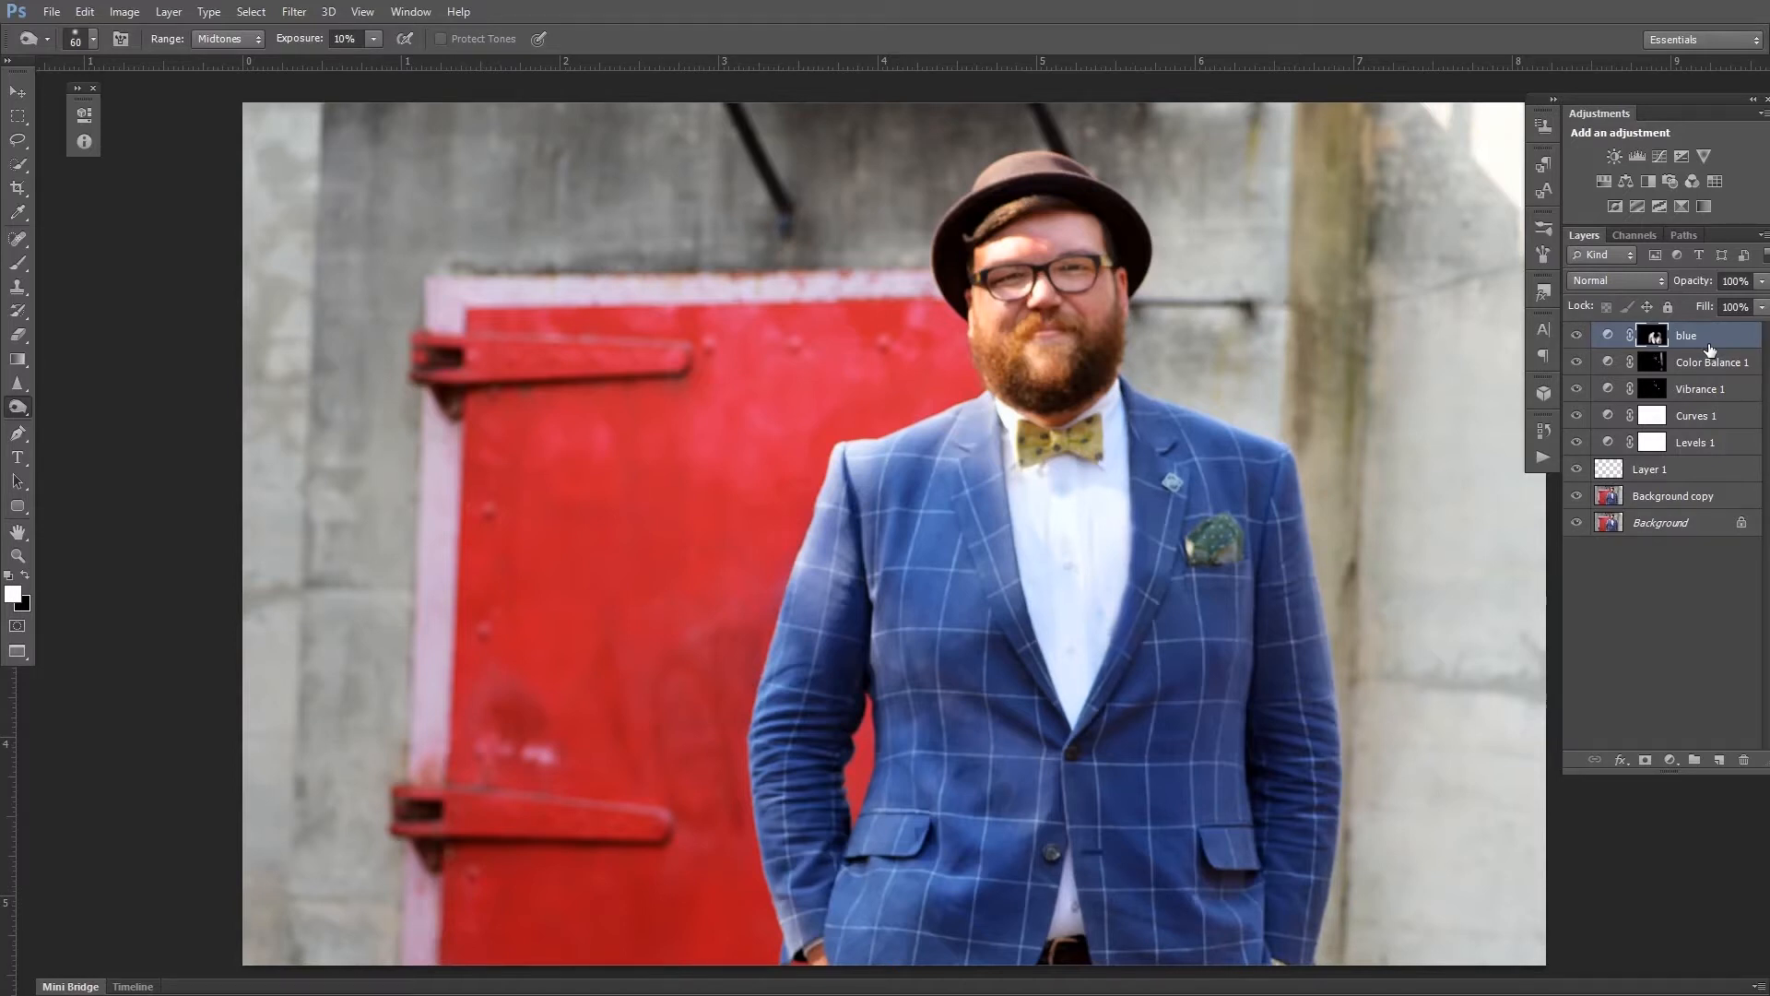
key("ctrl+shift+alt+e")
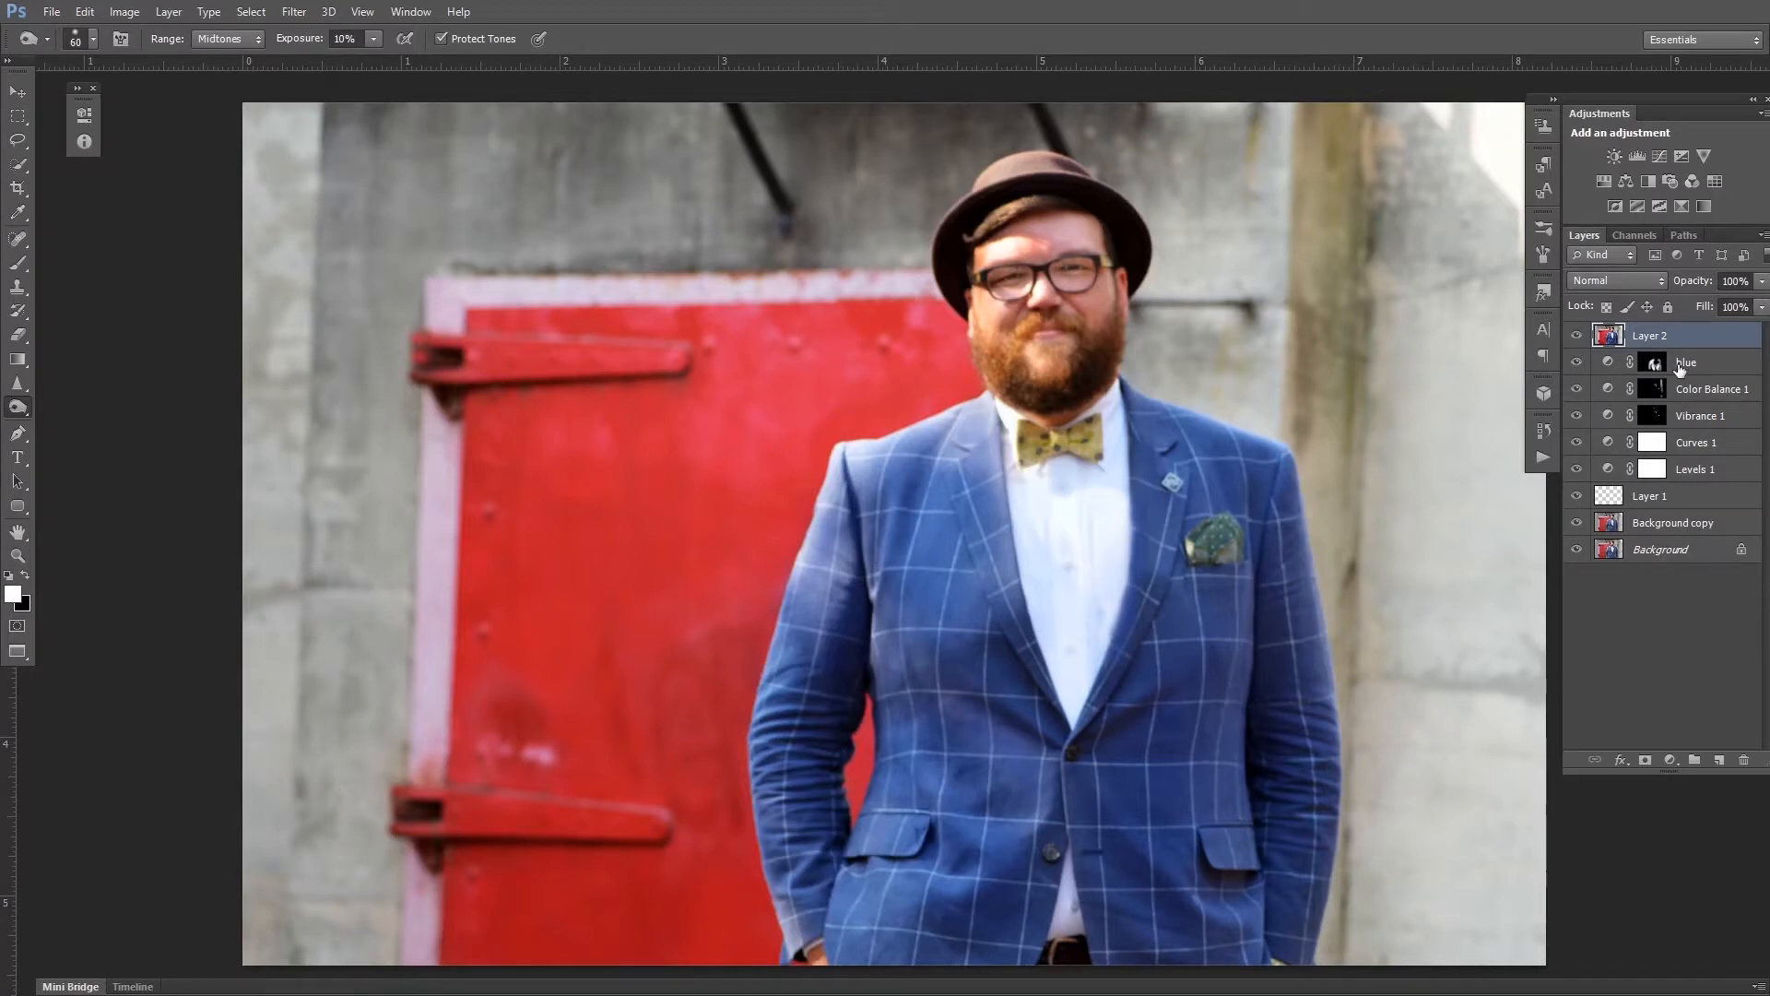
left_click(1575, 338)
left_click(1575, 337)
left_click(1577, 338)
left_click(1576, 337)
Sharpen the bow tie with the Sharpen tool at 10% strength and a size 35 brush.
left_click(18, 382)
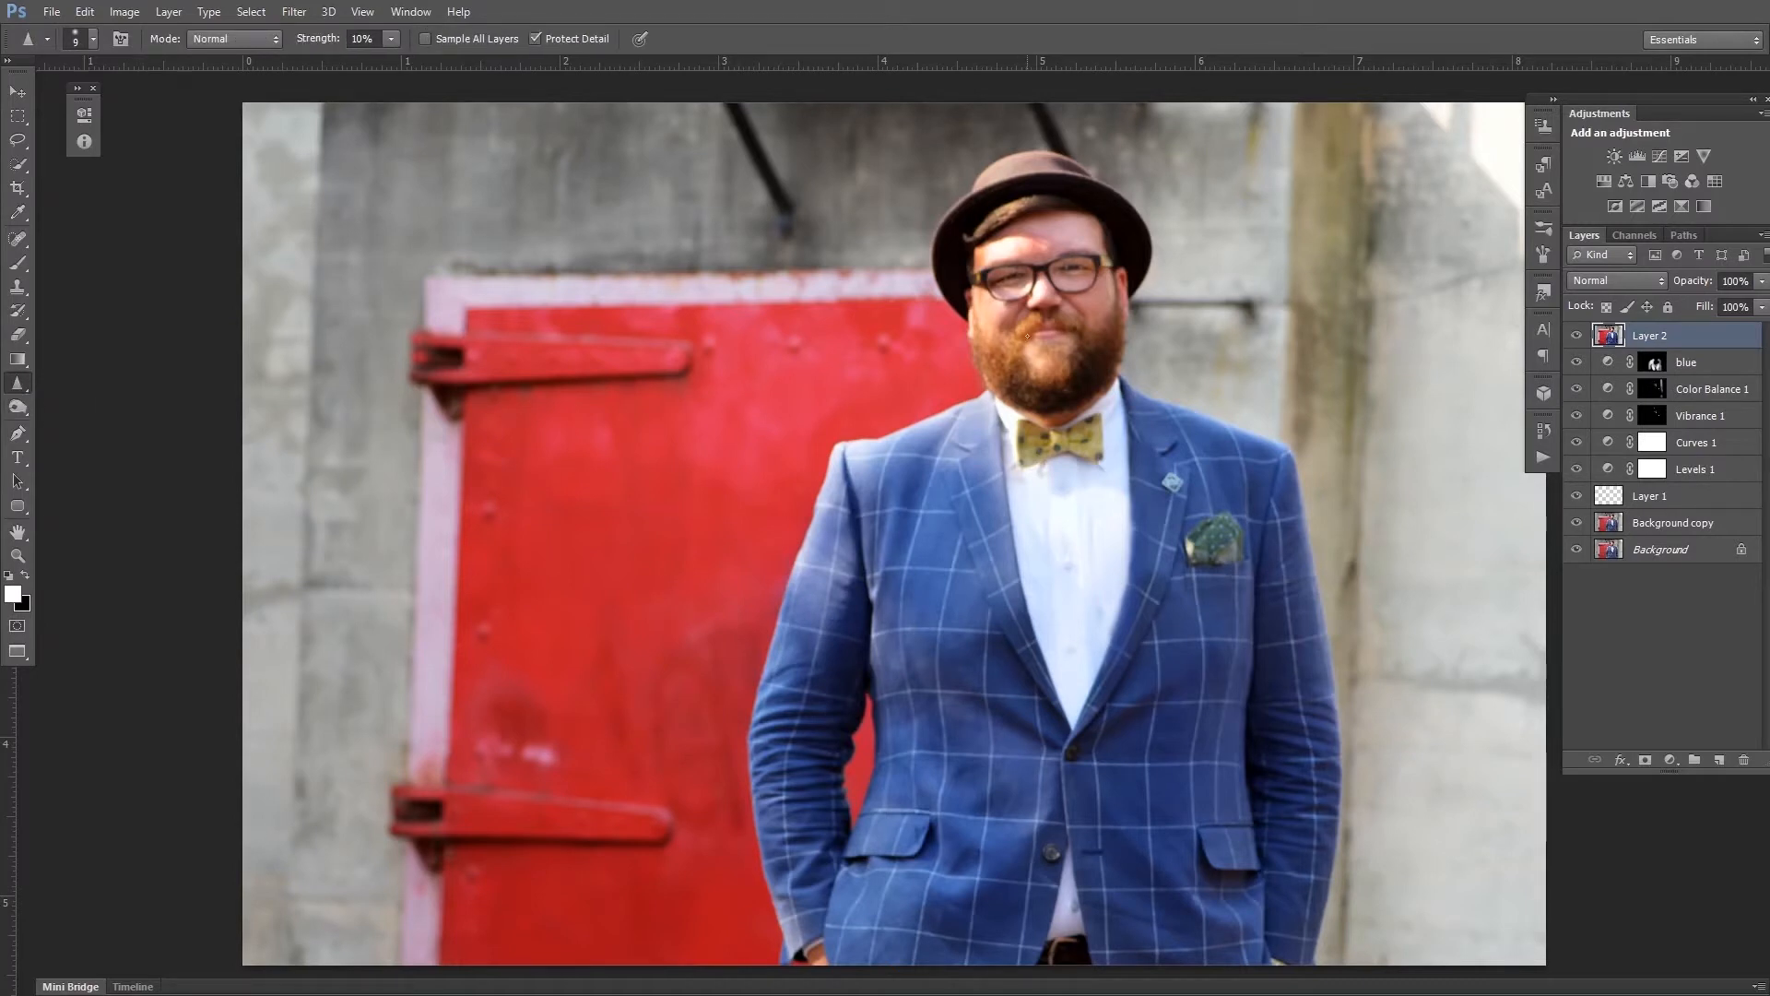
key("bracketright")
key("bracketright")
key("bracketright")
key("bracketright")
key("bracketright")
left_click(21, 388)
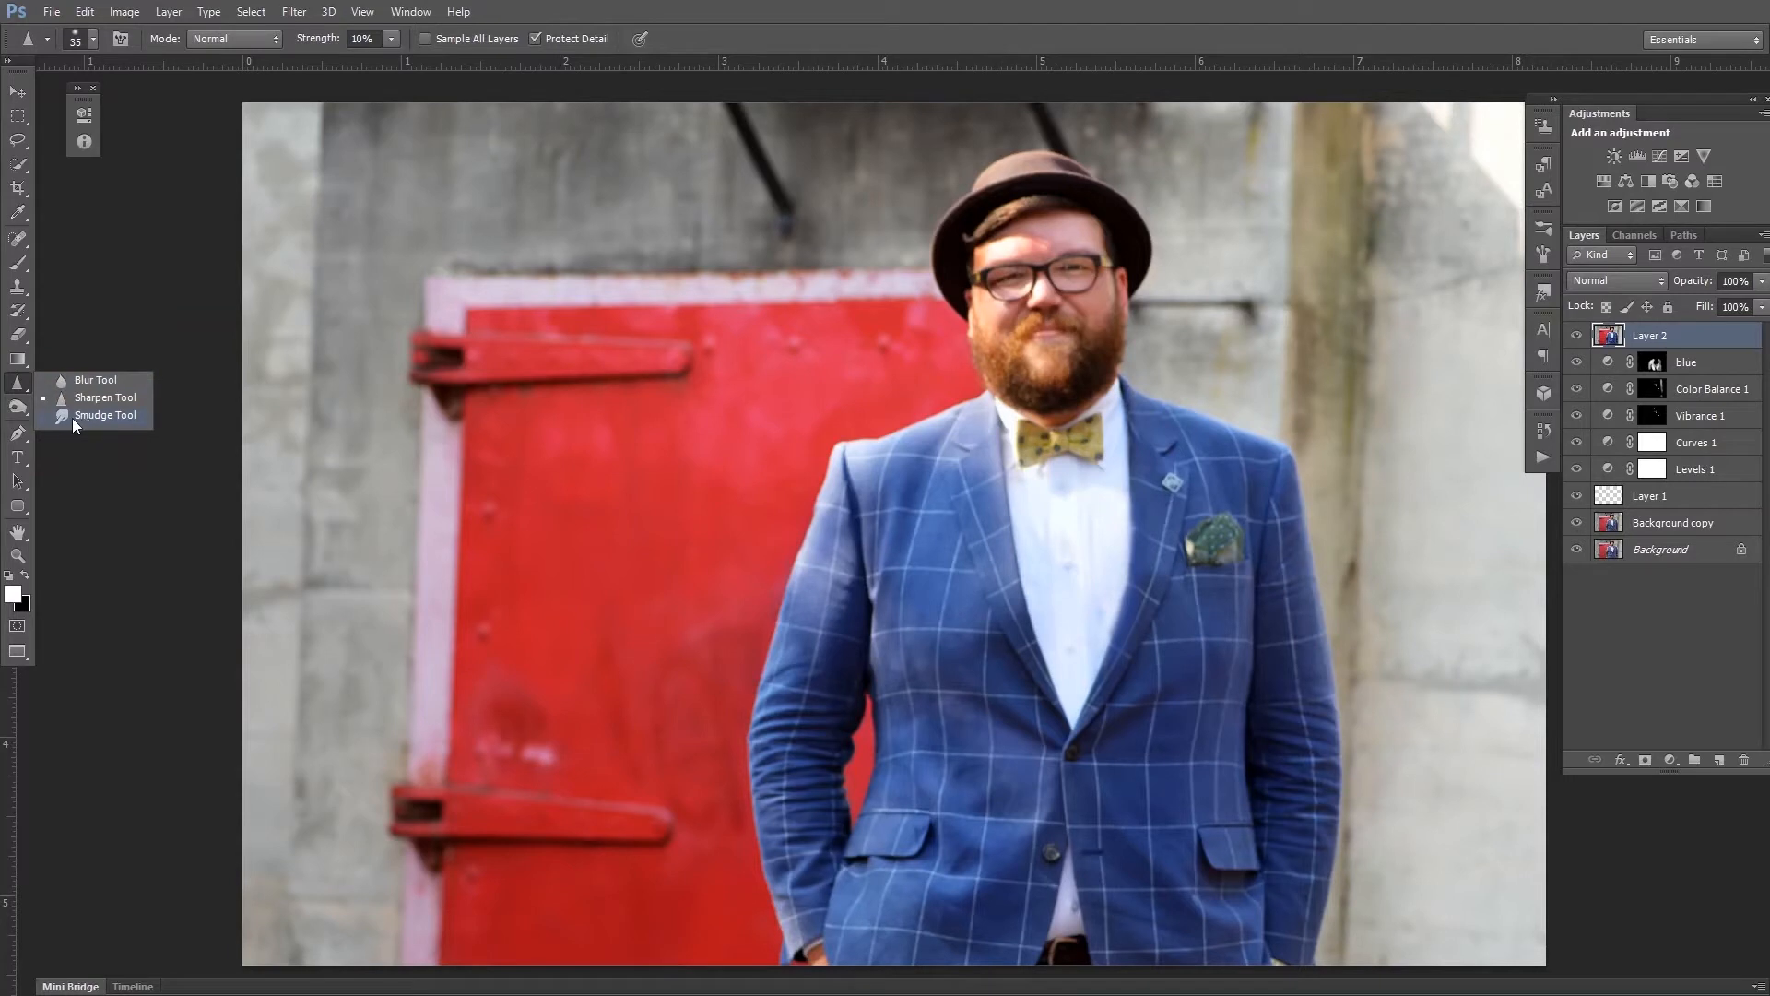
left_click(116, 379)
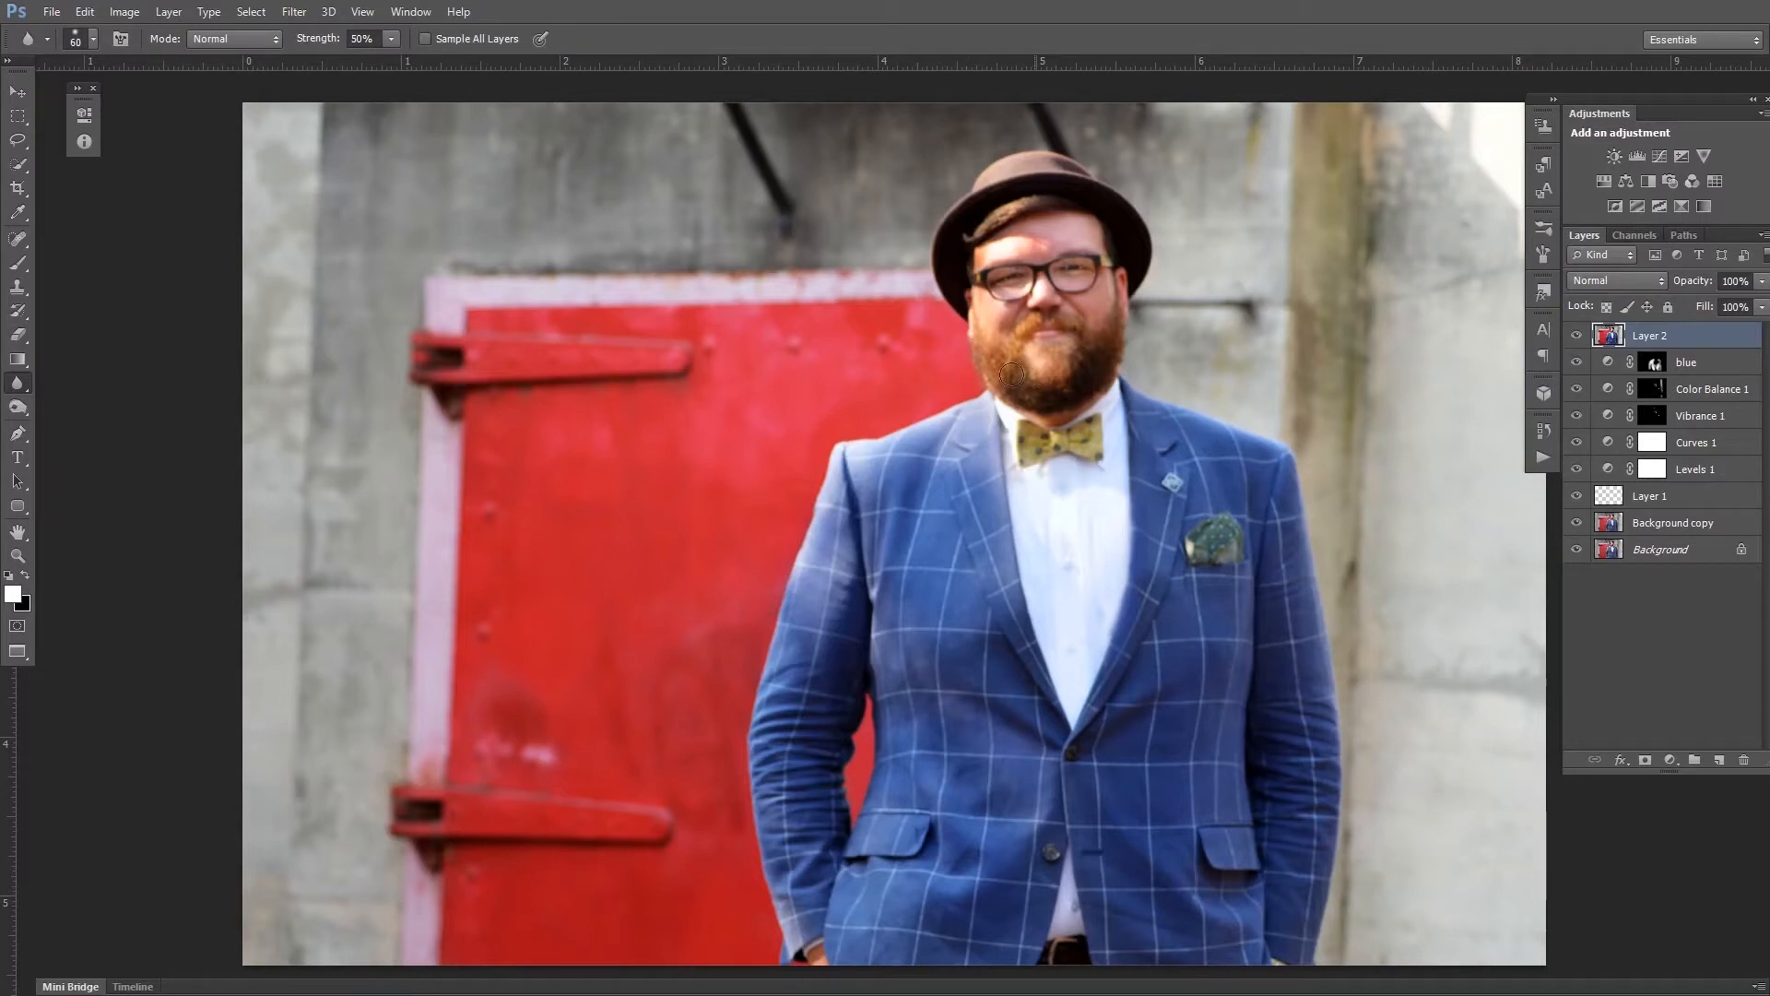
left_click(16, 383)
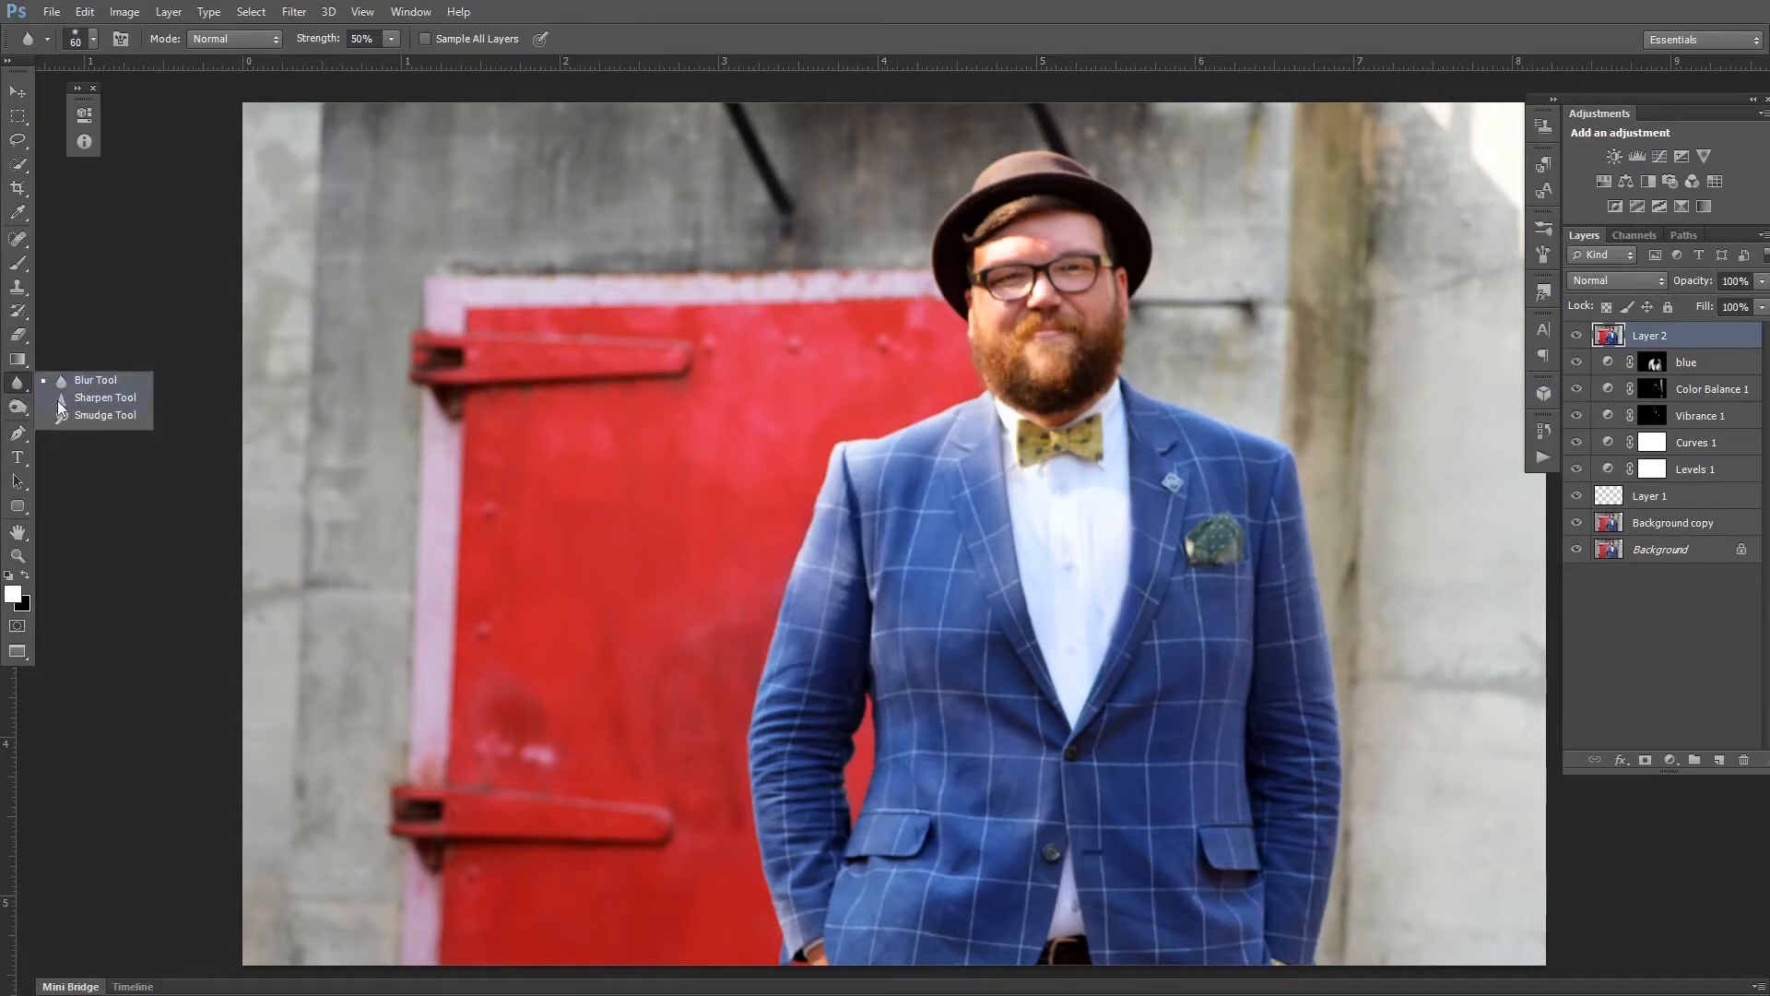
left_click(134, 392)
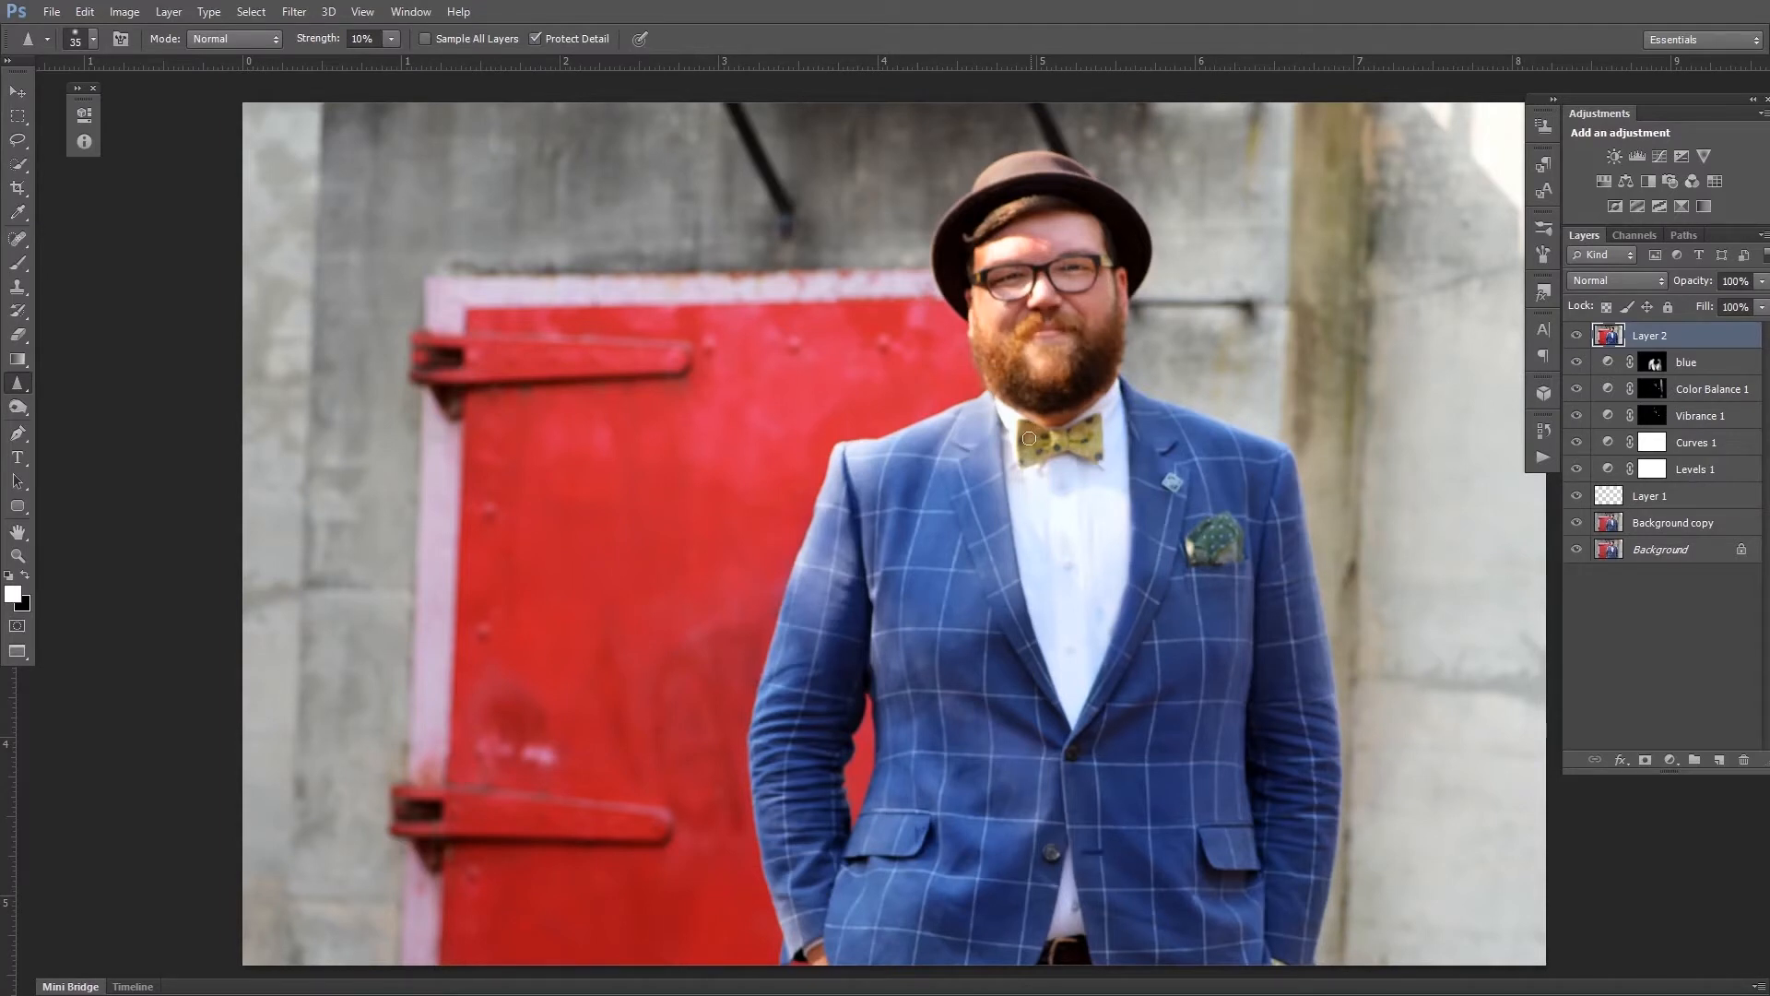
left_click_drag(1022, 441, 1084, 442)
Choose the Burn tool for midtones at 10% exposure and enlarge its brush to size 100.
left_click(17, 406)
key("bracketleft")
key("bracketleft")
key("bracketleft")
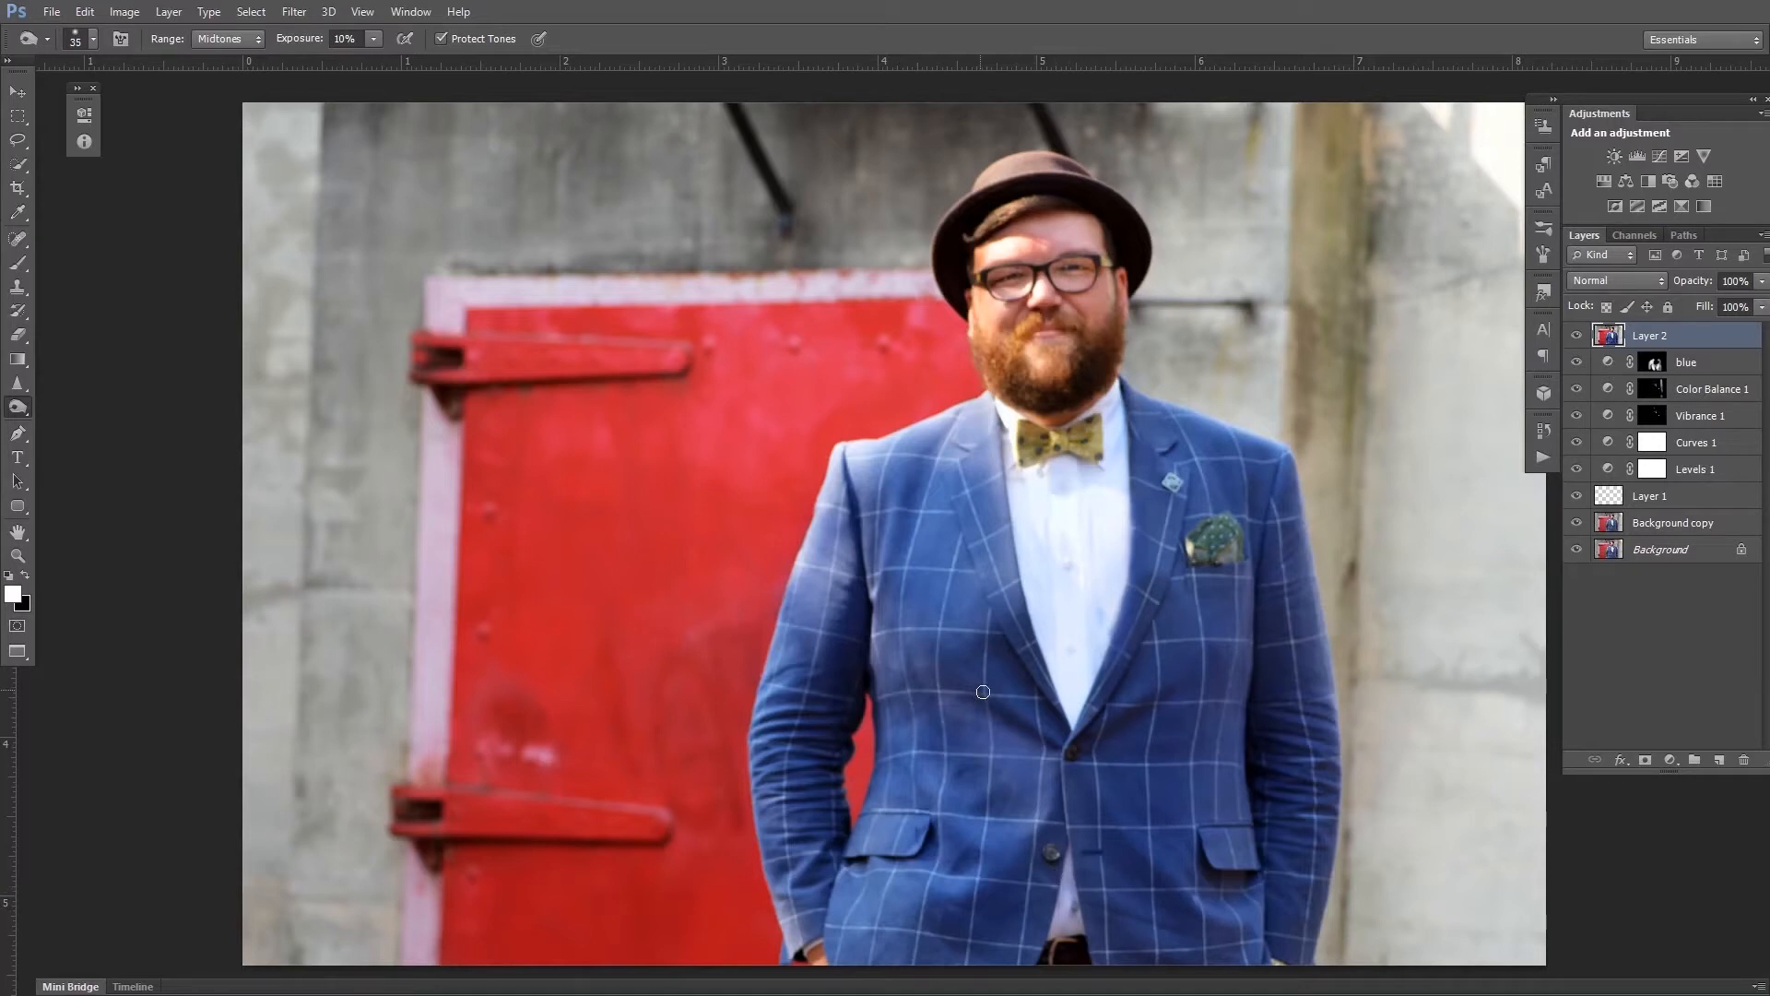
key("bracketright")
key("bracketright")
key("bracketright")
key("bracketright")
key("bracketright")
key("bracketright")
key("bracketright")
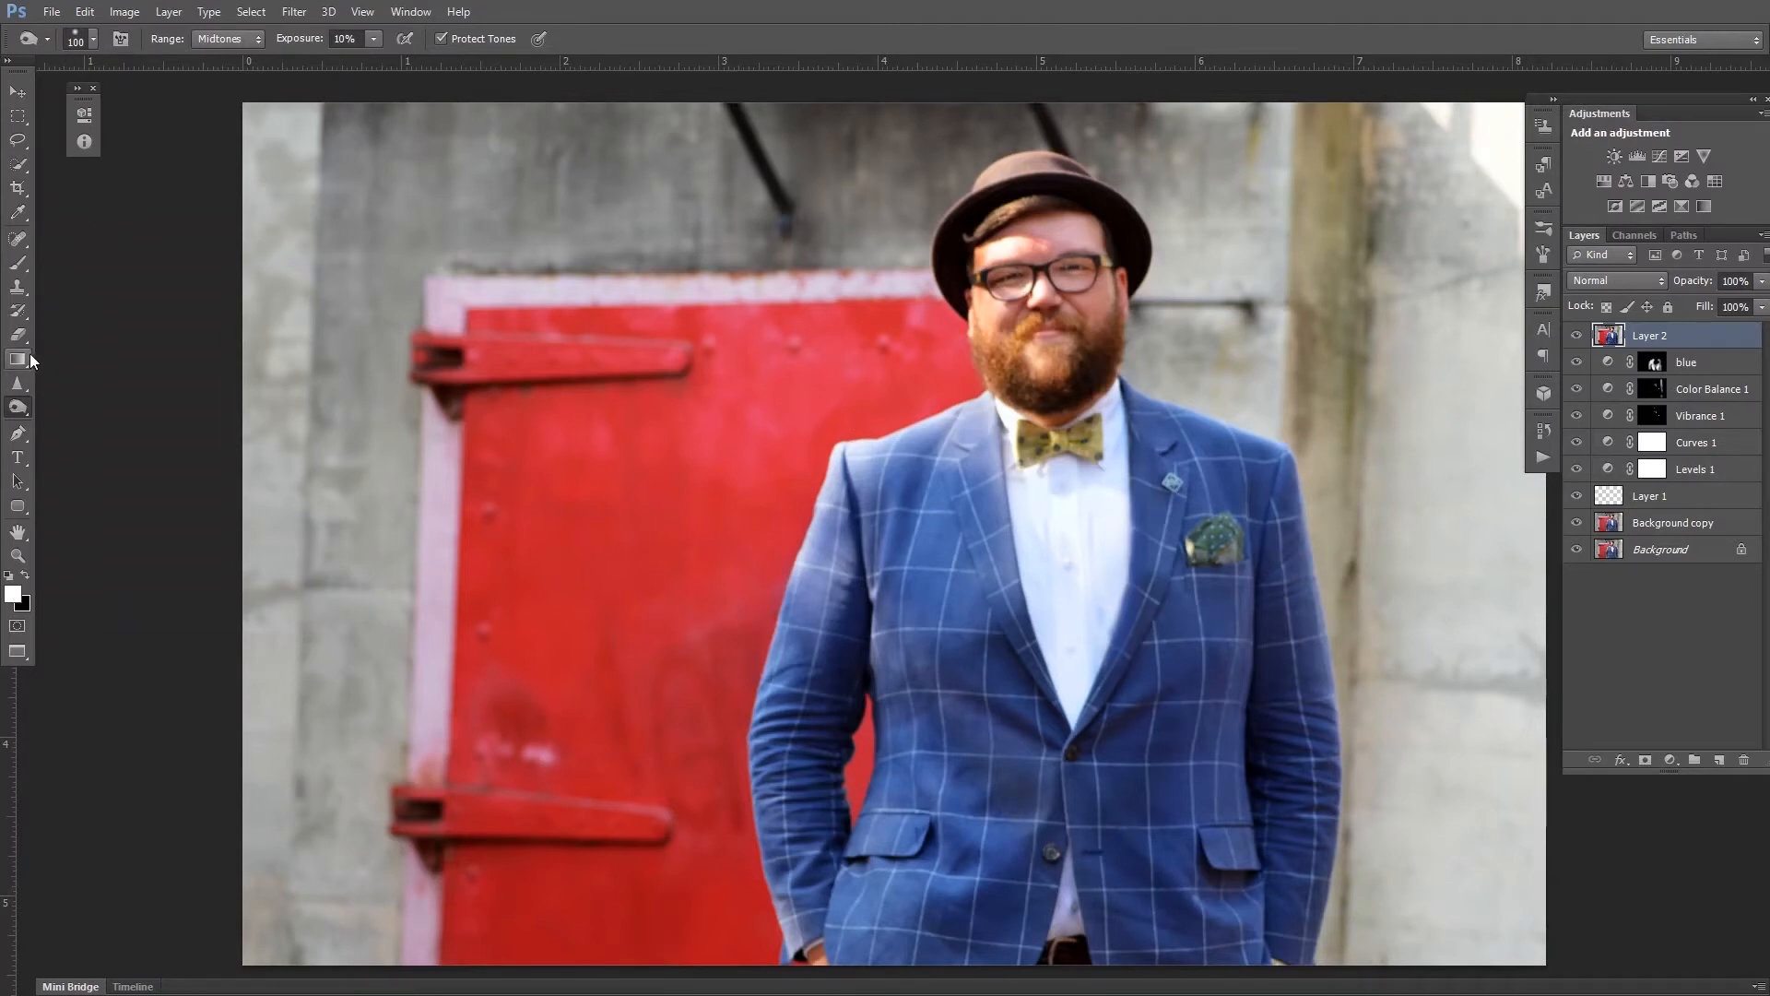
Sample the skin tone on the forehead and enlarge the 10% opacity brush for painting over the forehead shine.
key("i")
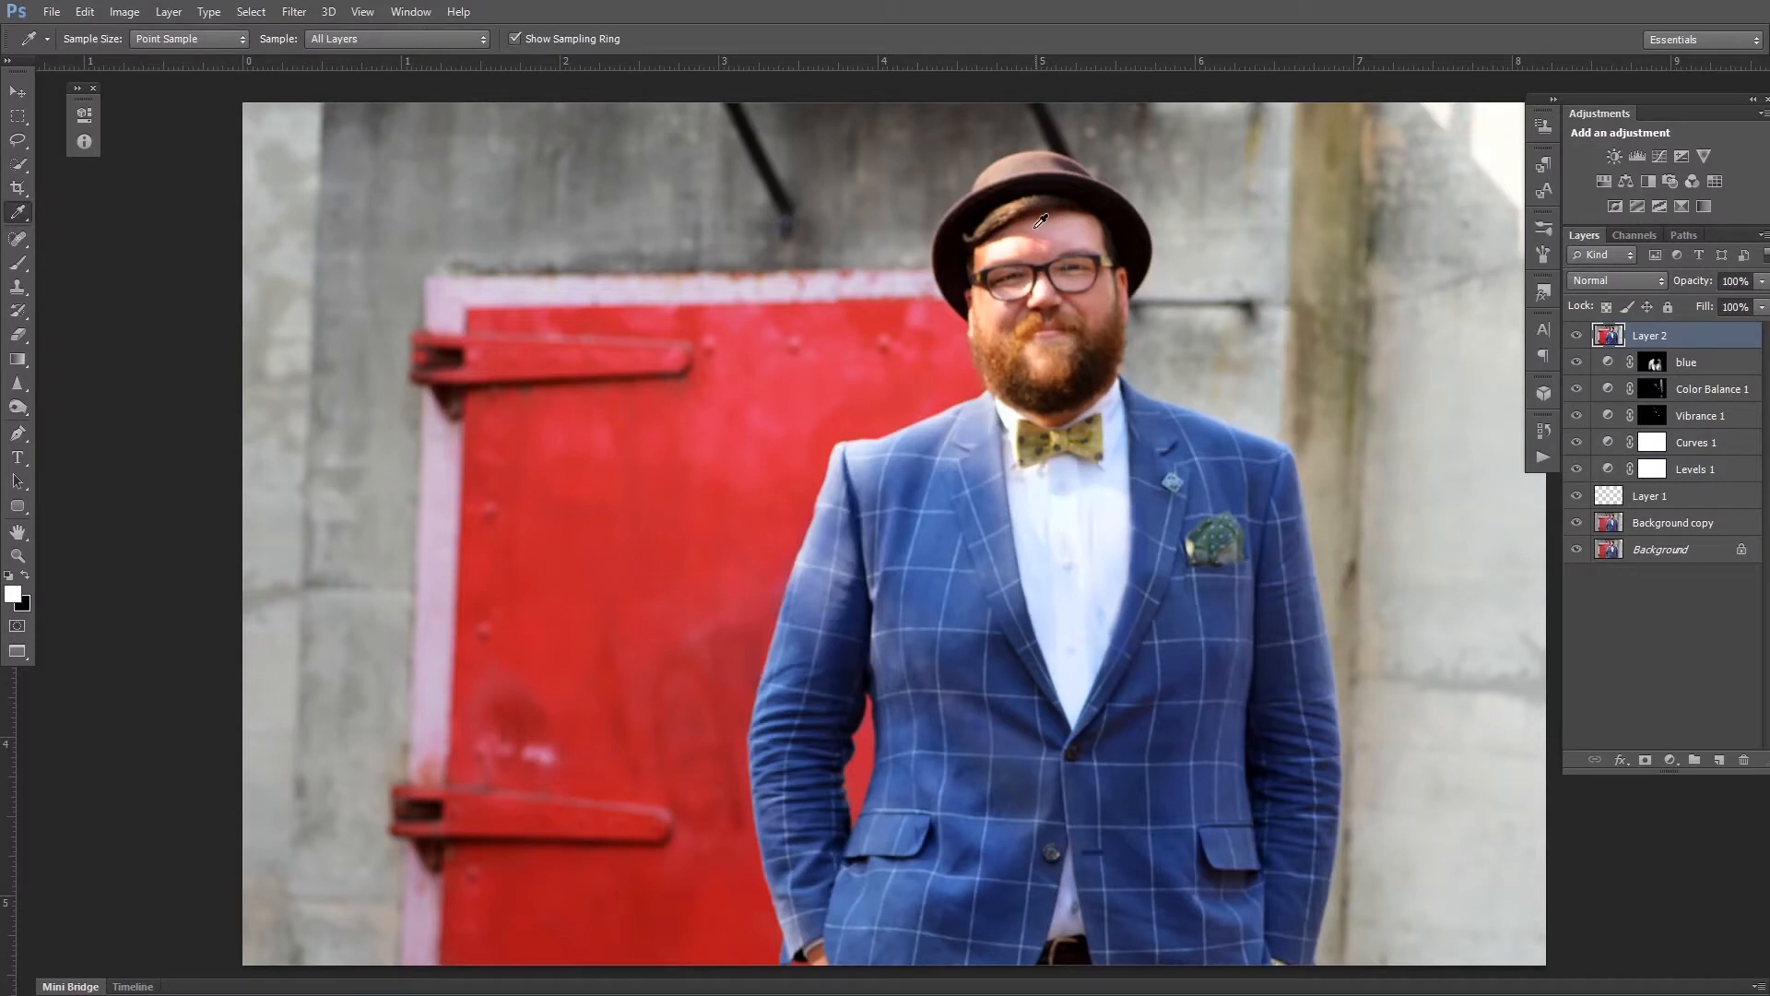
left_click(1031, 222)
key("b")
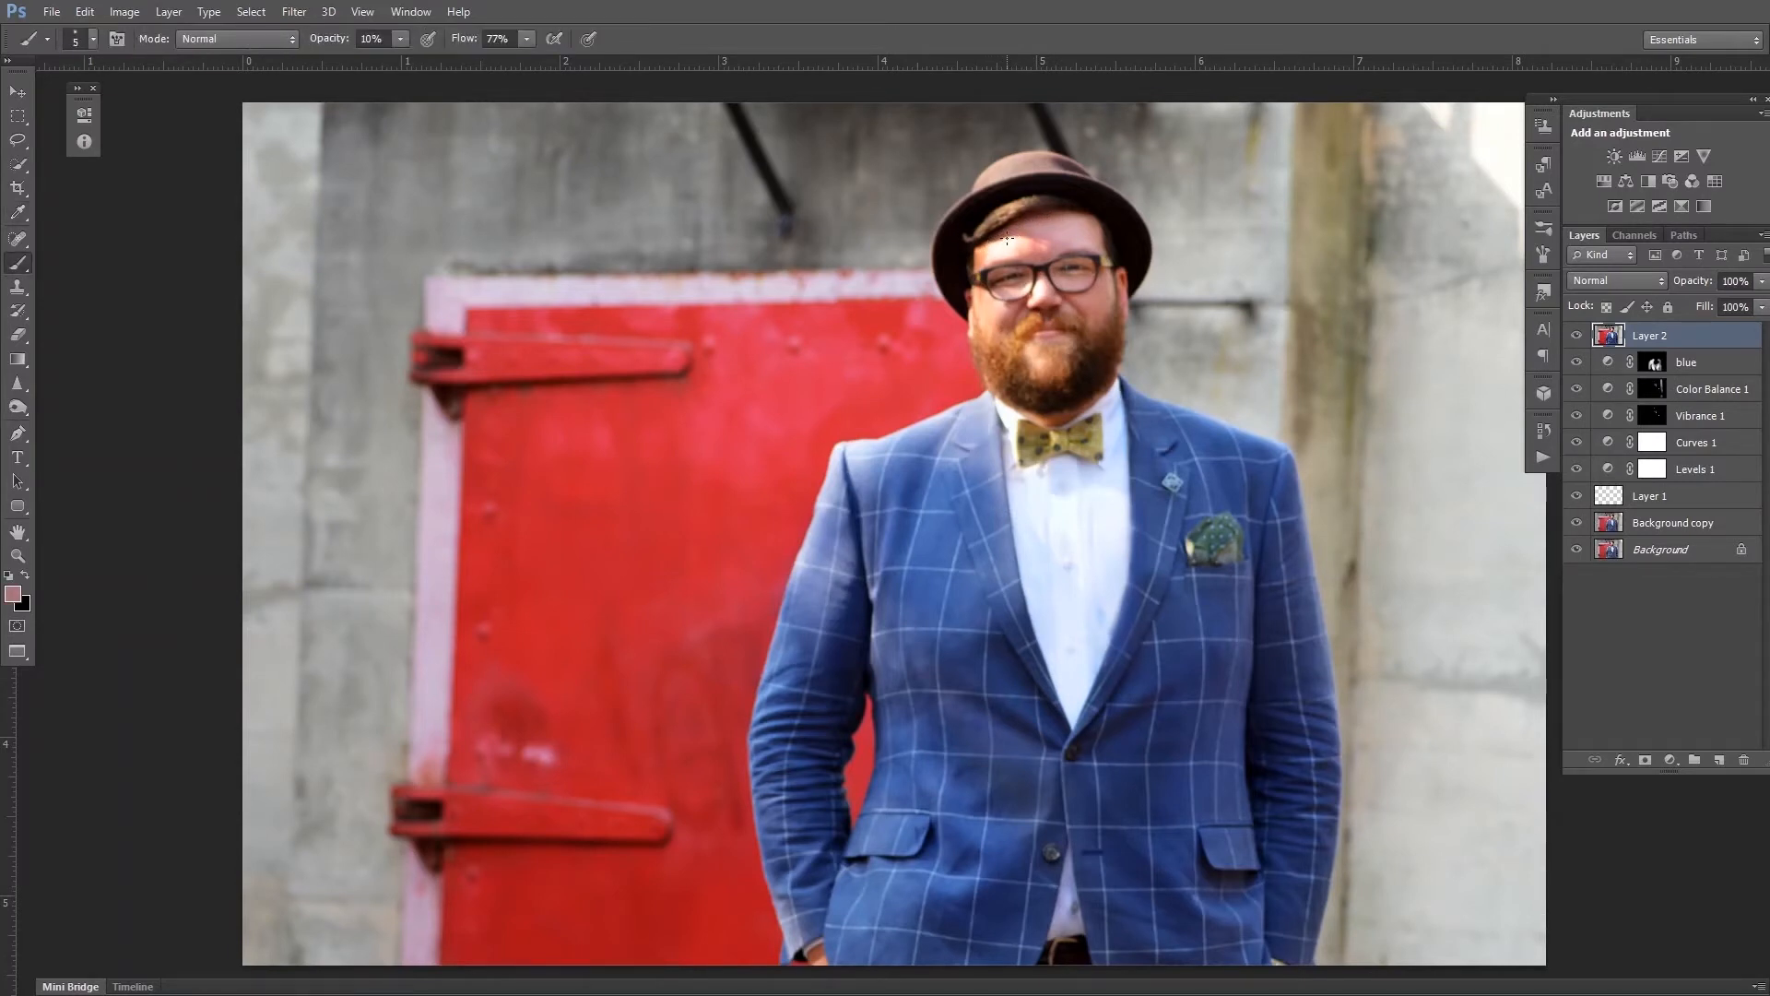
key("bracketright")
key("bracketright")
key("bracketright")
key("bracketright")
key("bracketright")
key("bracketright")
key("bracketright")
key("bracketright")
key("bracketright")
key("bracketright")
Dodge the midtones along the side of the face, the forehead and the hat at 10% exposure with a size 70 brush.
left_click(17, 407)
left_click(64, 422)
left_click(17, 412)
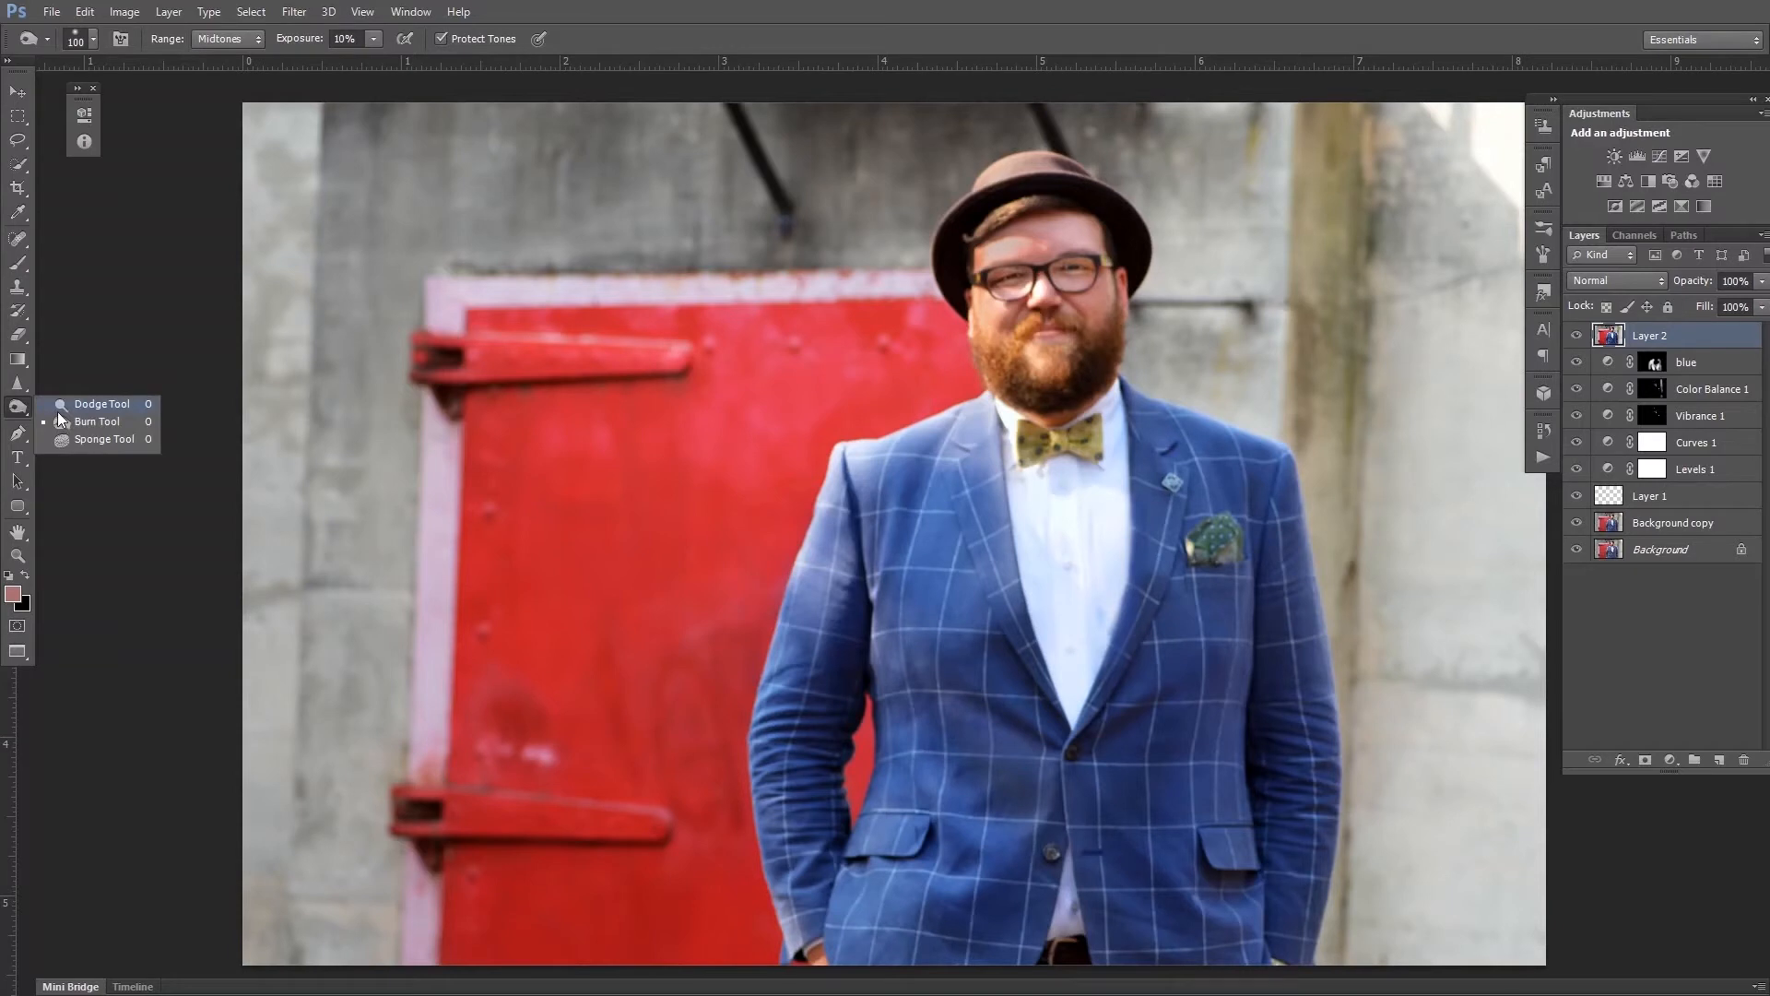
left_click(59, 410)
left_click_drag(993, 343, 979, 332)
mouse_move(1023, 253)
left_mouse_down()
mouse_move(993, 257)
mouse_move(1012, 243)
left_mouse_up()
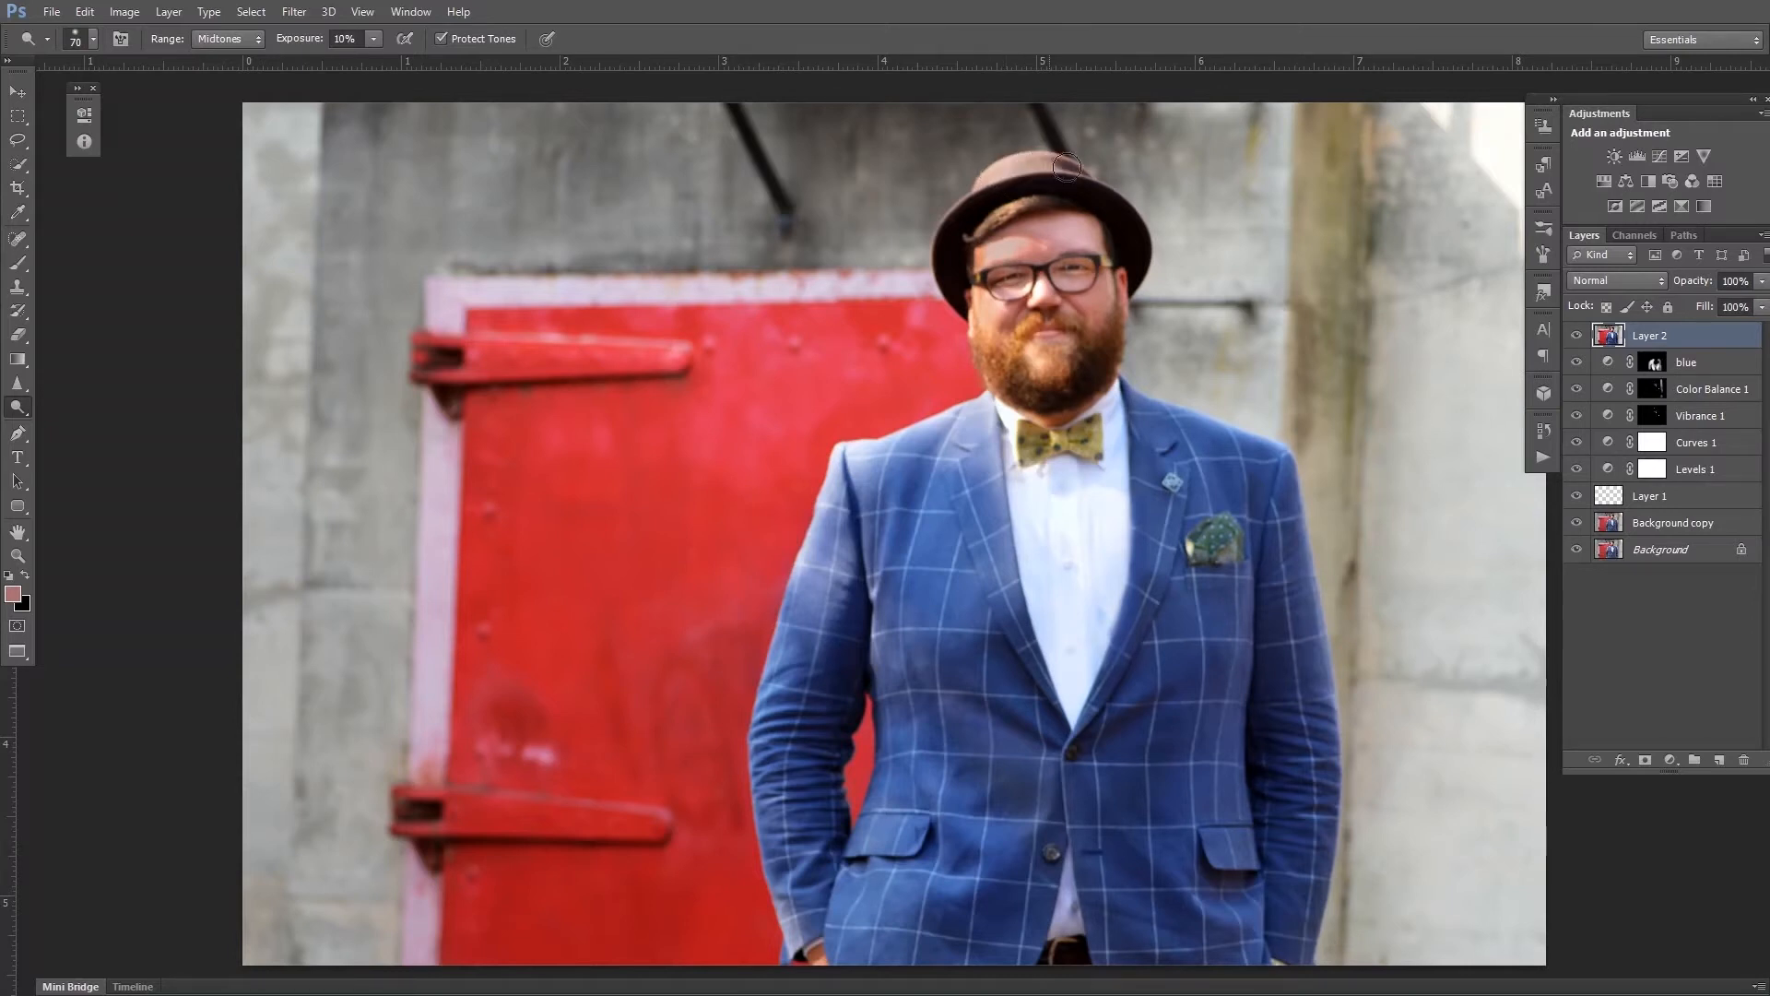
left_click_drag(993, 178, 1074, 174)
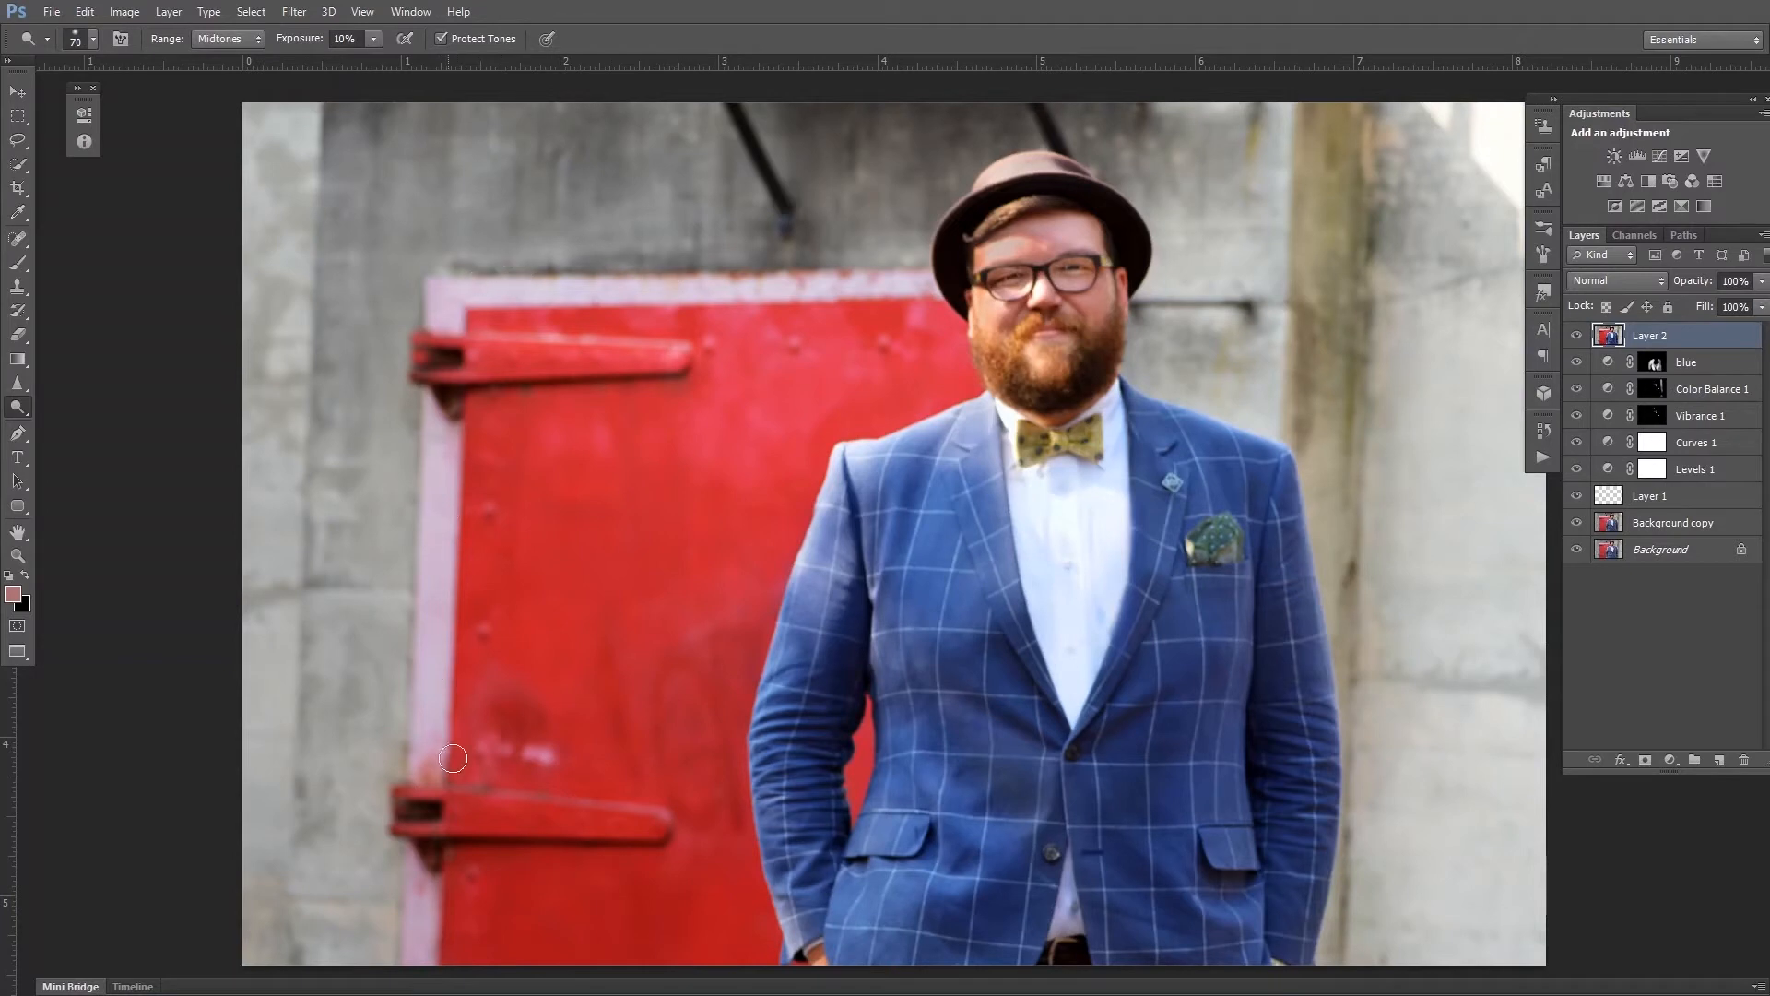
Add a Color Balance adjustment with midtones at red +24 and magenta -25, and invert its mask to black.
left_click(1626, 182)
left_click_drag(183, 205, 185, 204)
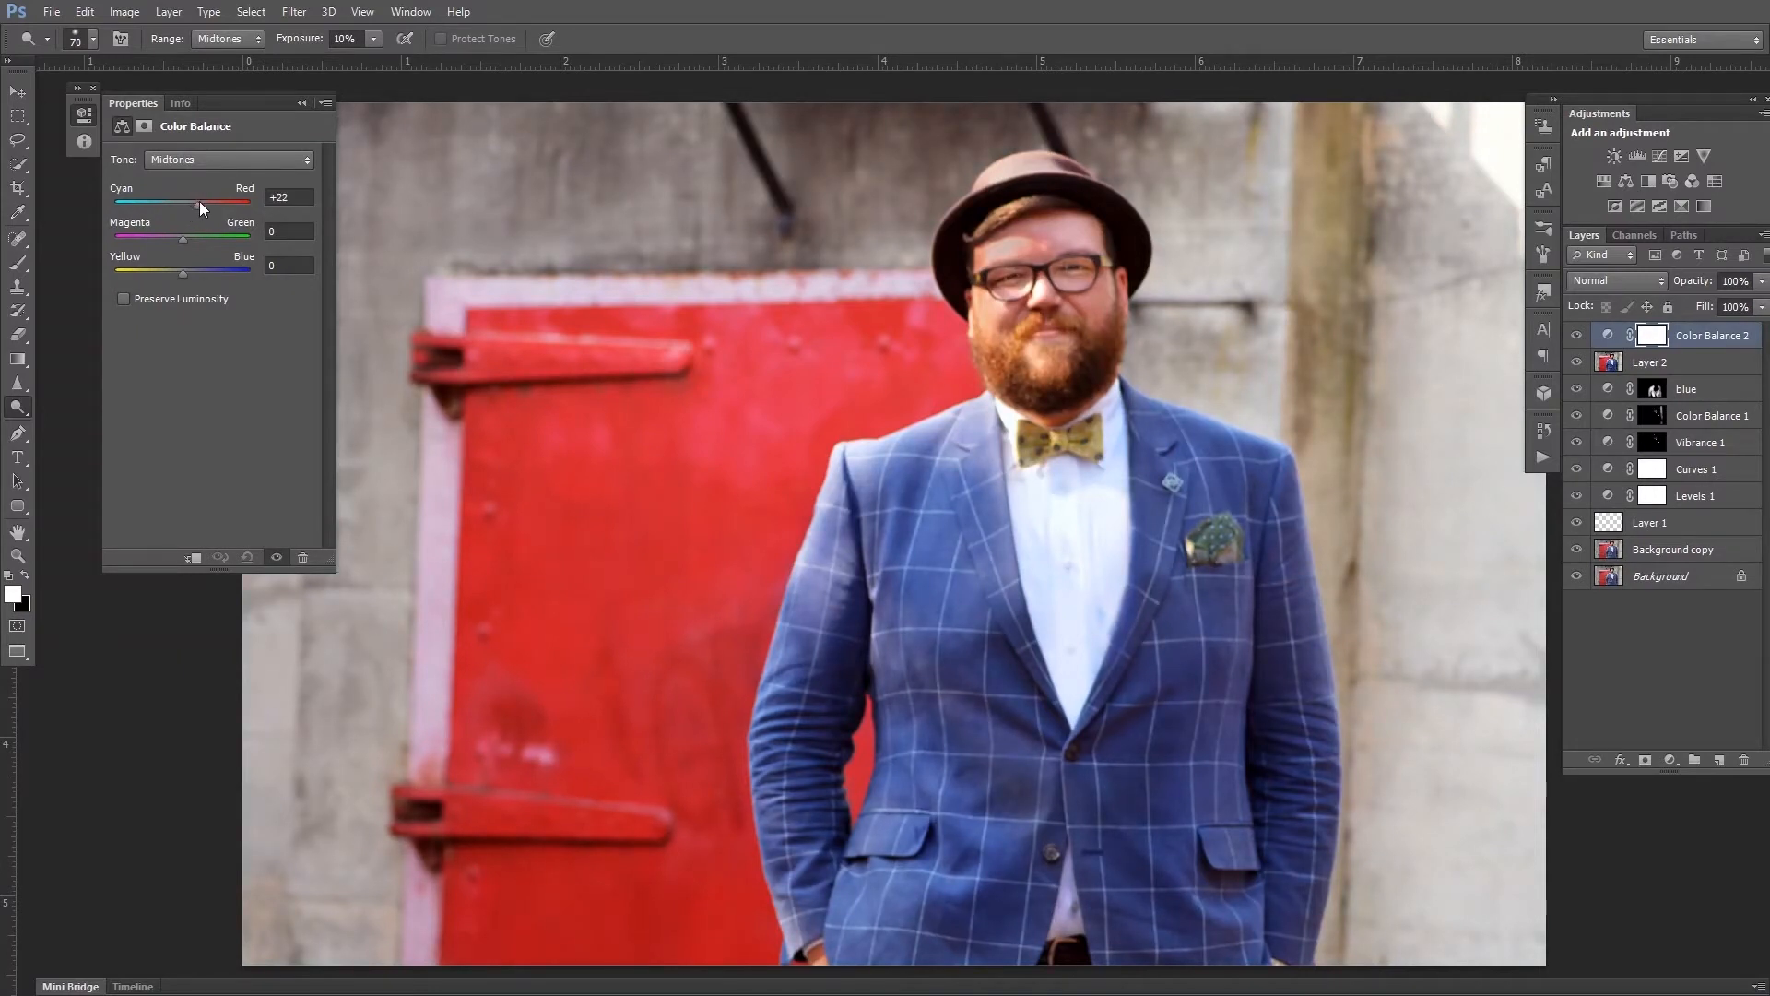
left_click_drag(180, 240, 167, 240)
key("ctrl+i")
Paint white on the Color Balance mask over the red door using a soft 300 px brush at 10% opacity.
key("b")
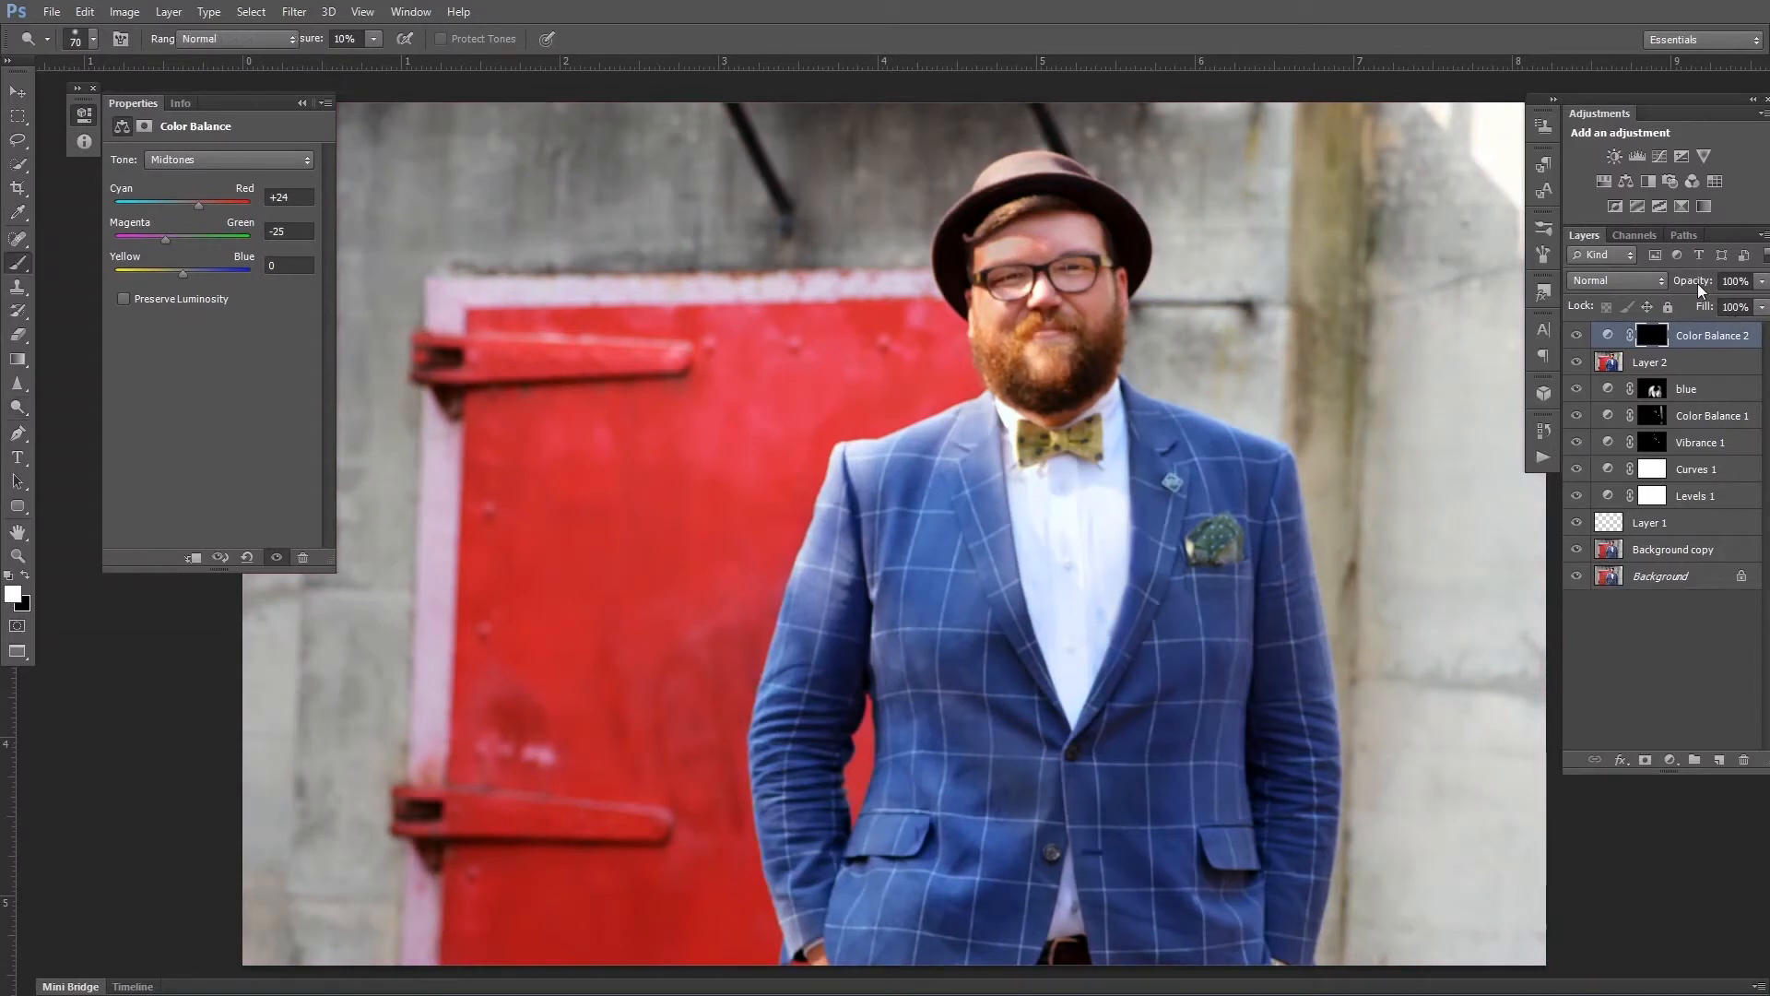
left_click(95, 40)
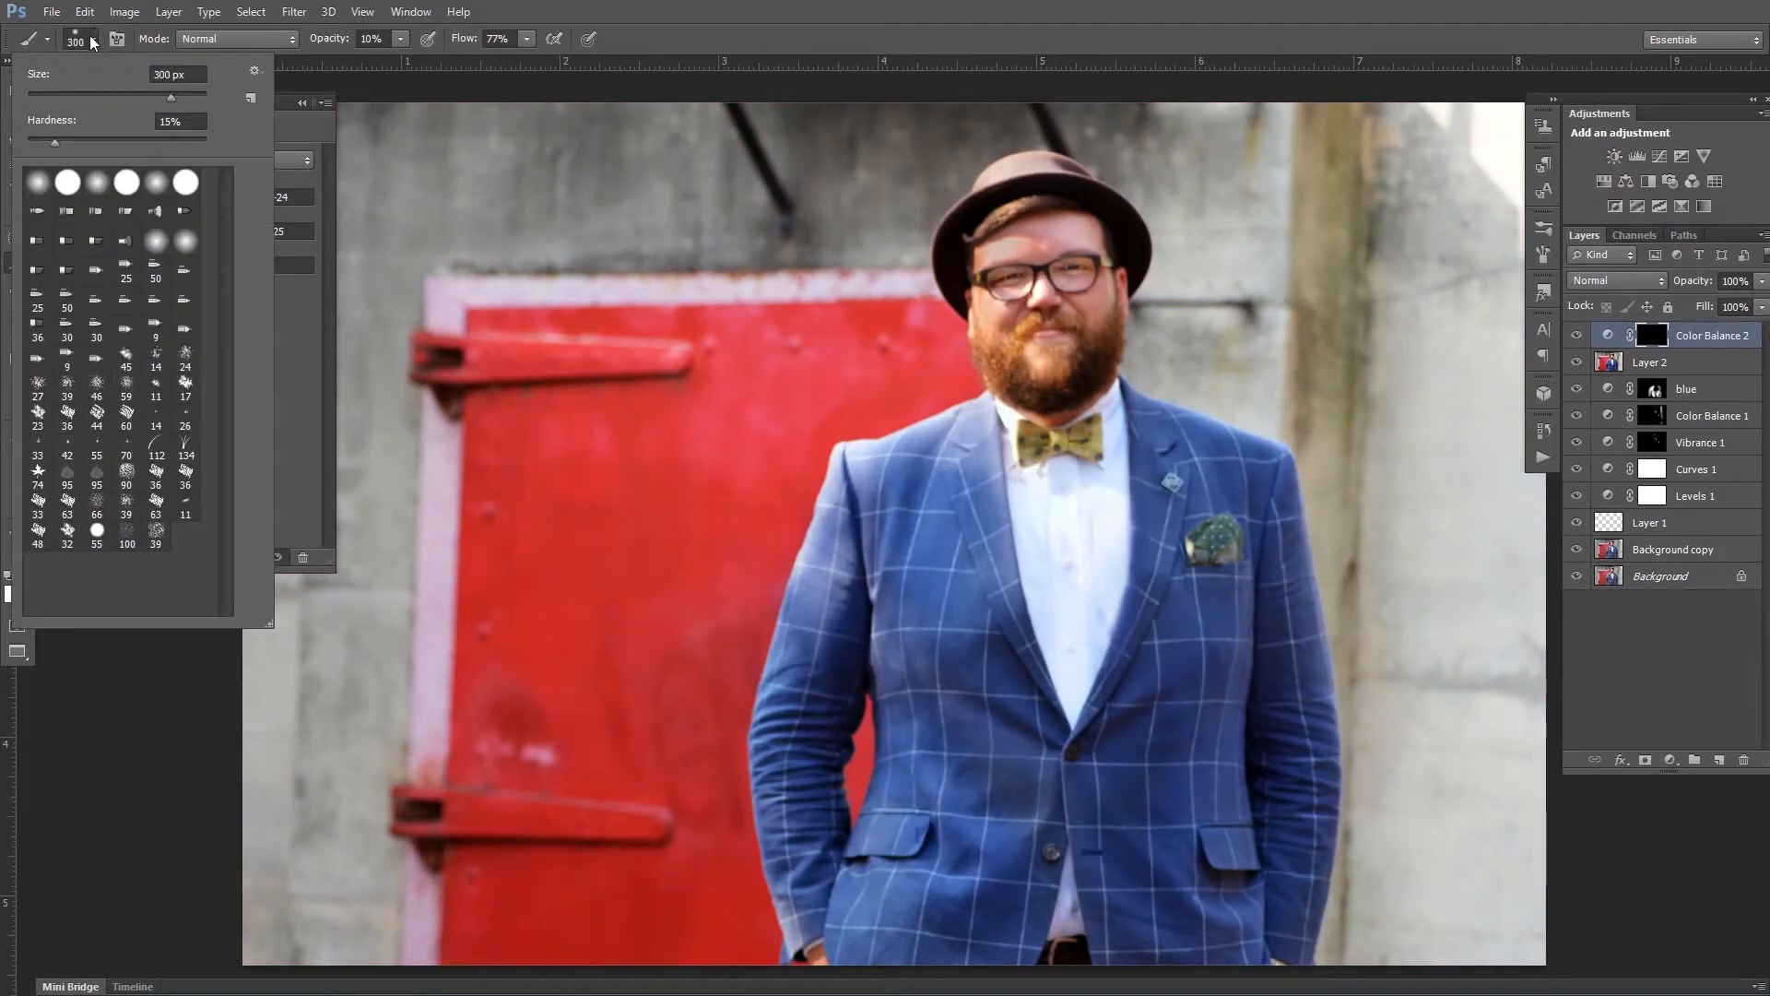
double_click(37, 182)
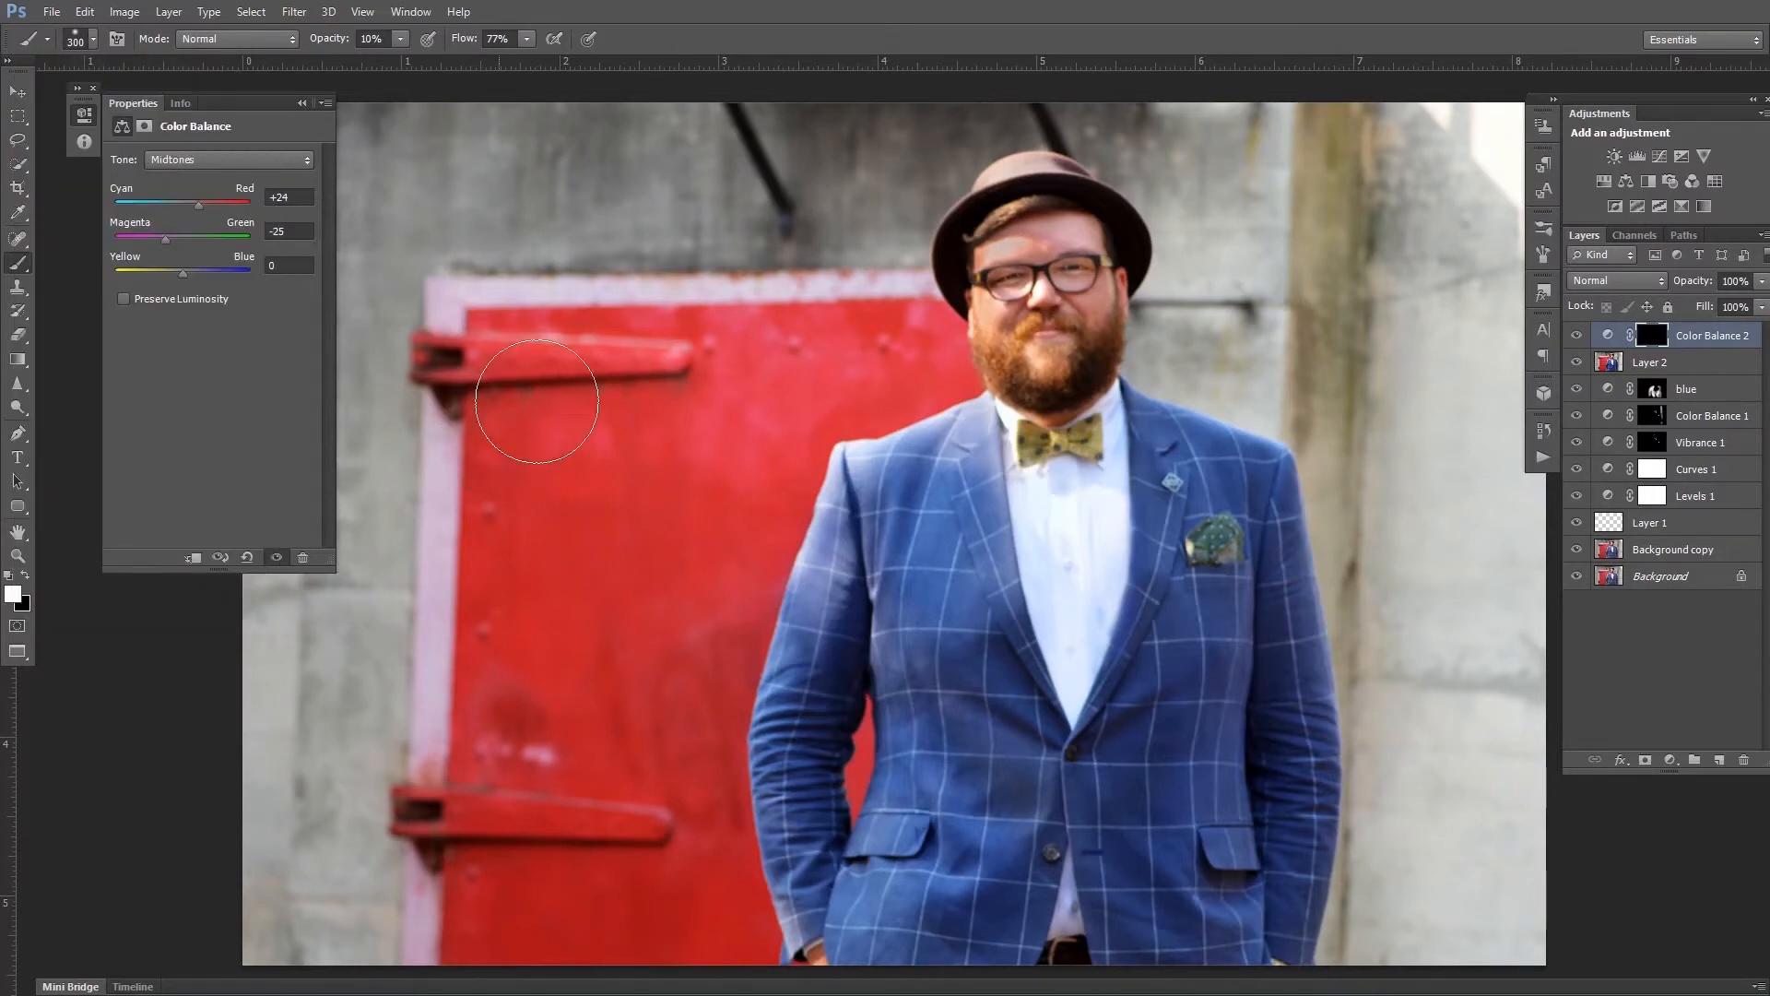
mouse_move(870, 340)
left_mouse_down()
mouse_move(502, 340)
mouse_move(836, 337)
mouse_move(853, 360)
mouse_move(504, 356)
mouse_move(574, 319)
left_mouse_up()
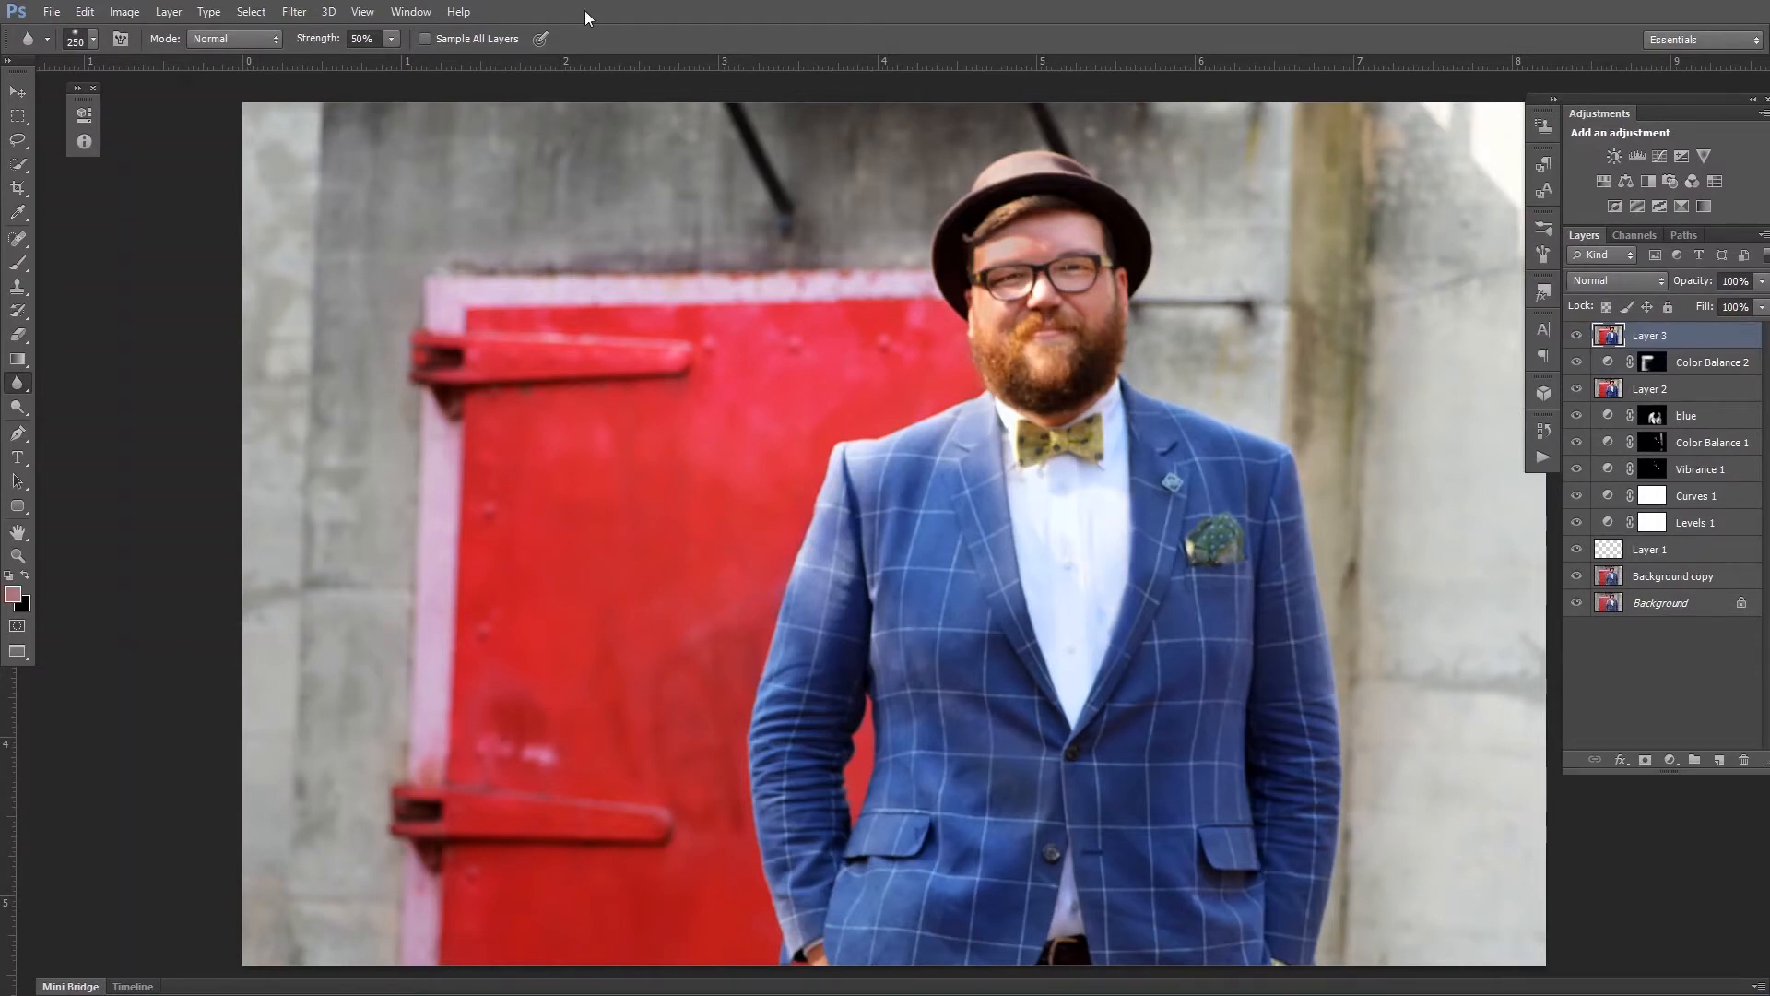
Apply a Gaussian Blur with a 5.3 pixel radius to Layer 3 and hide it behind an inverted layer mask.
left_click(294, 12)
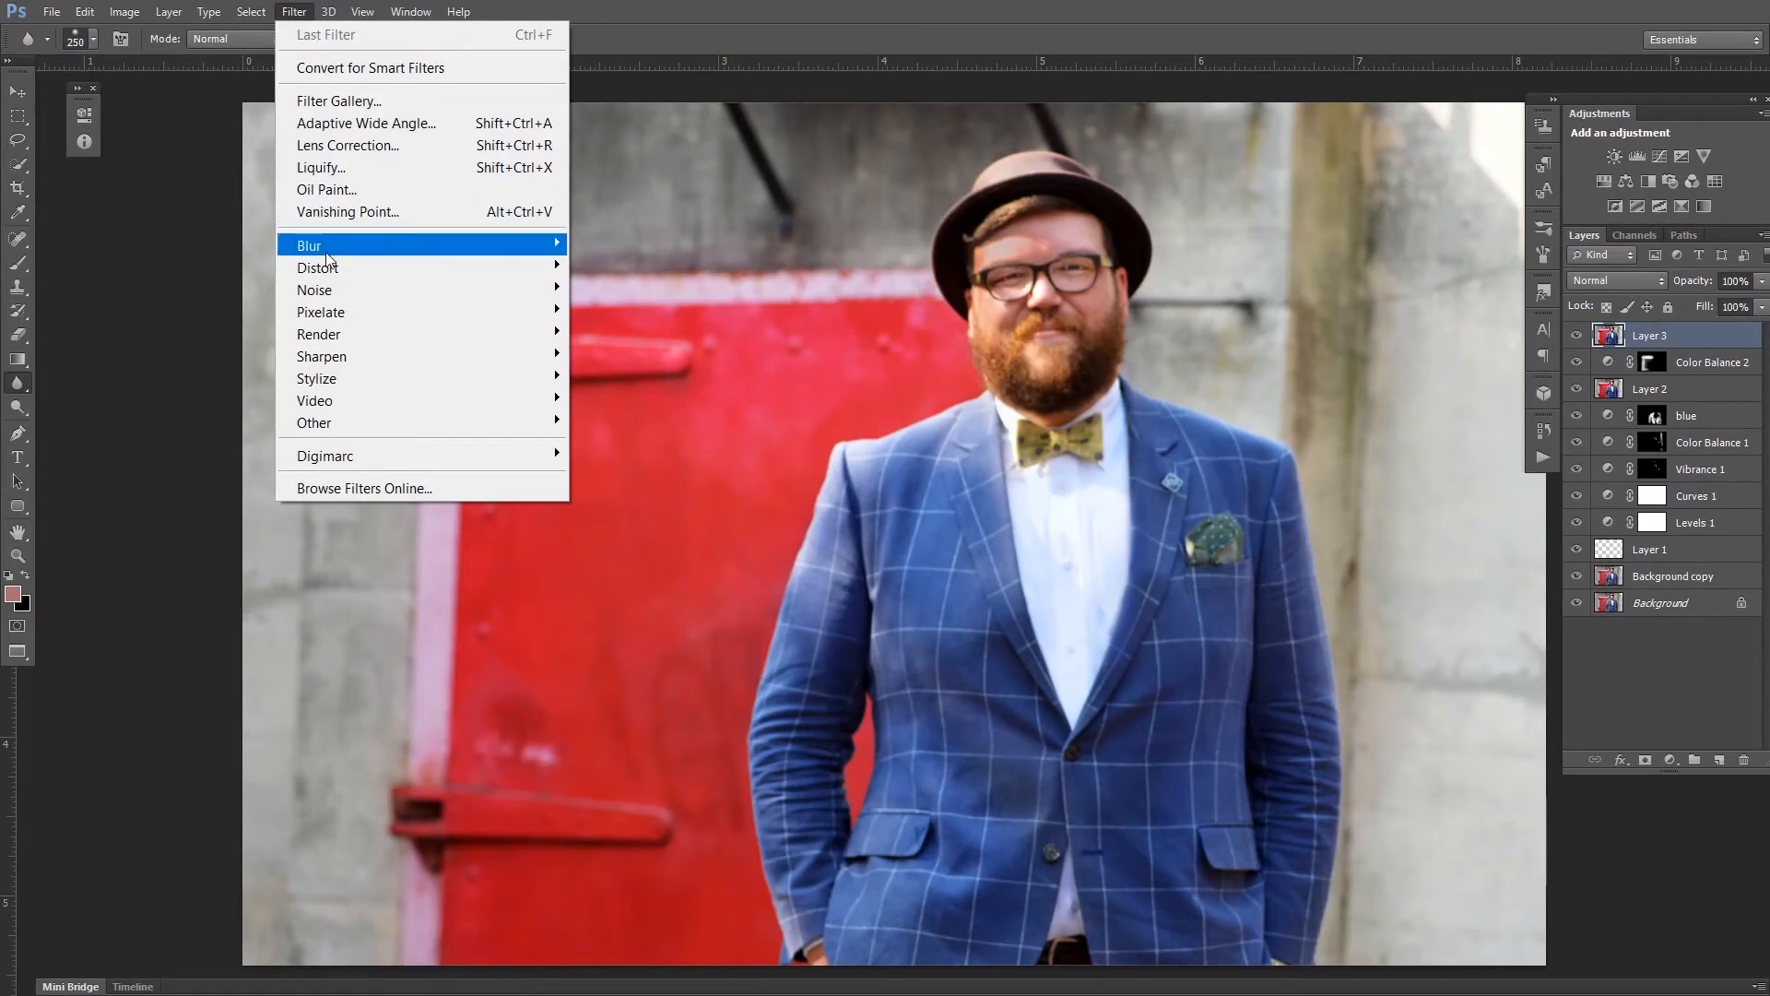
mouse_move(329, 258)
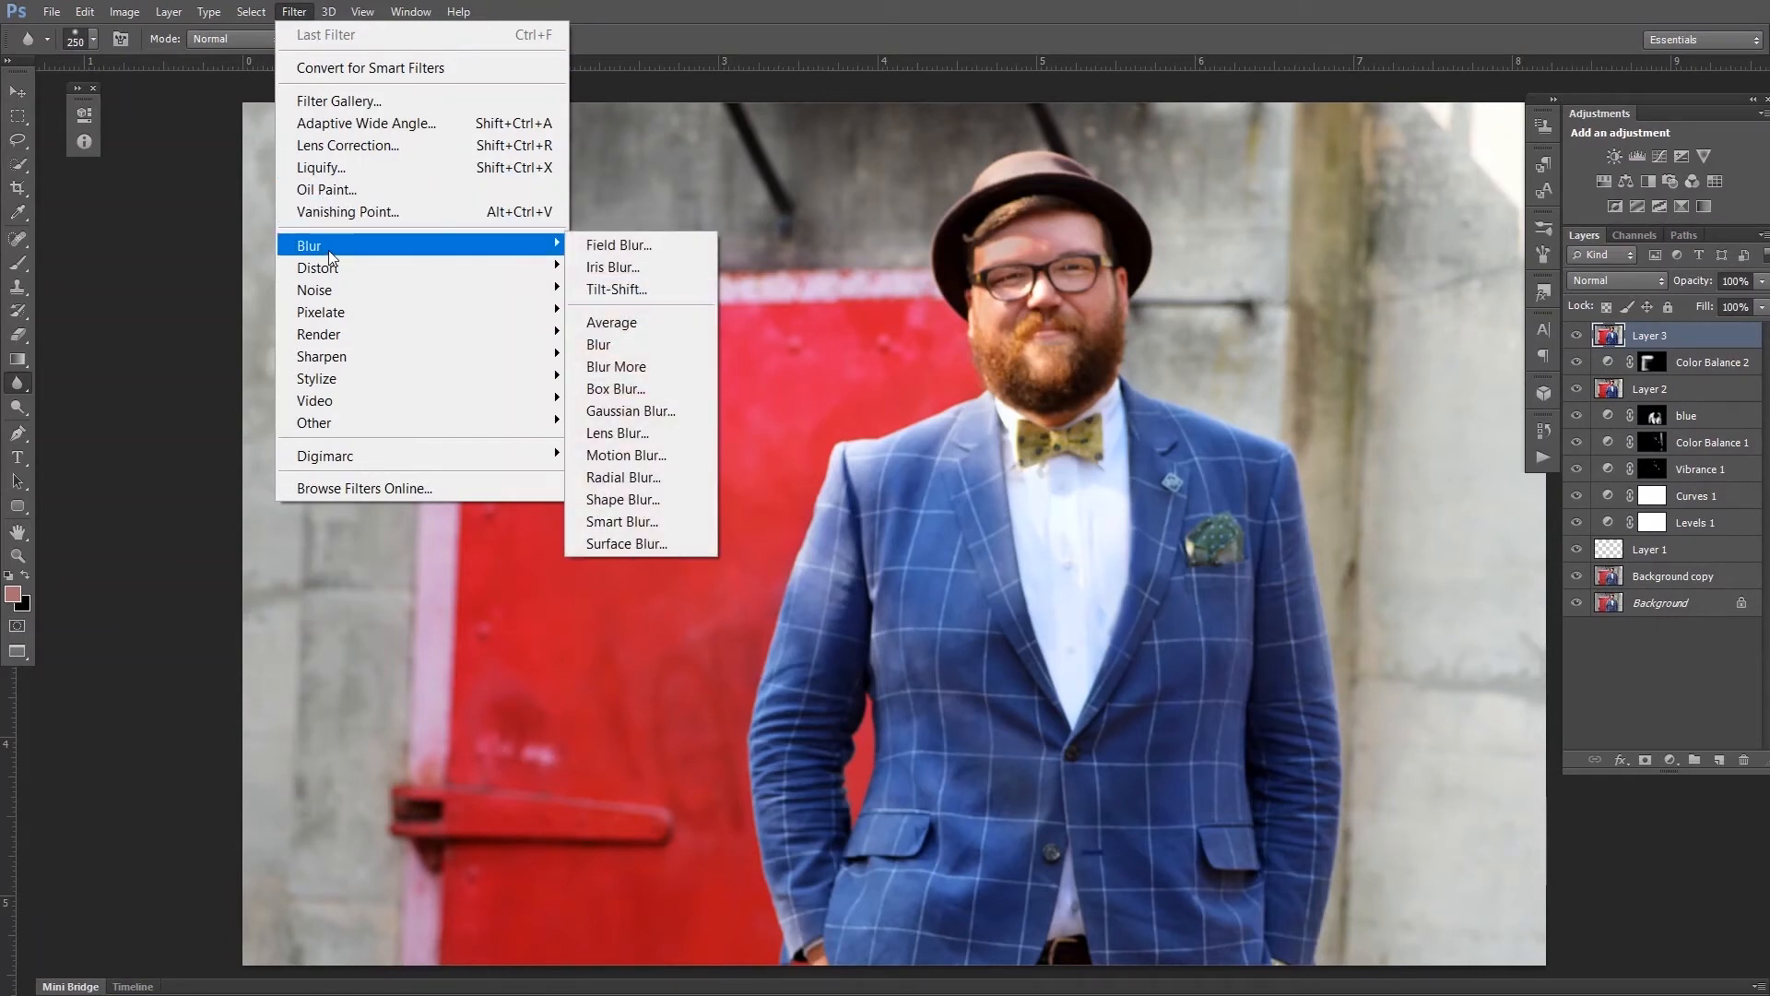
left_click(627, 411)
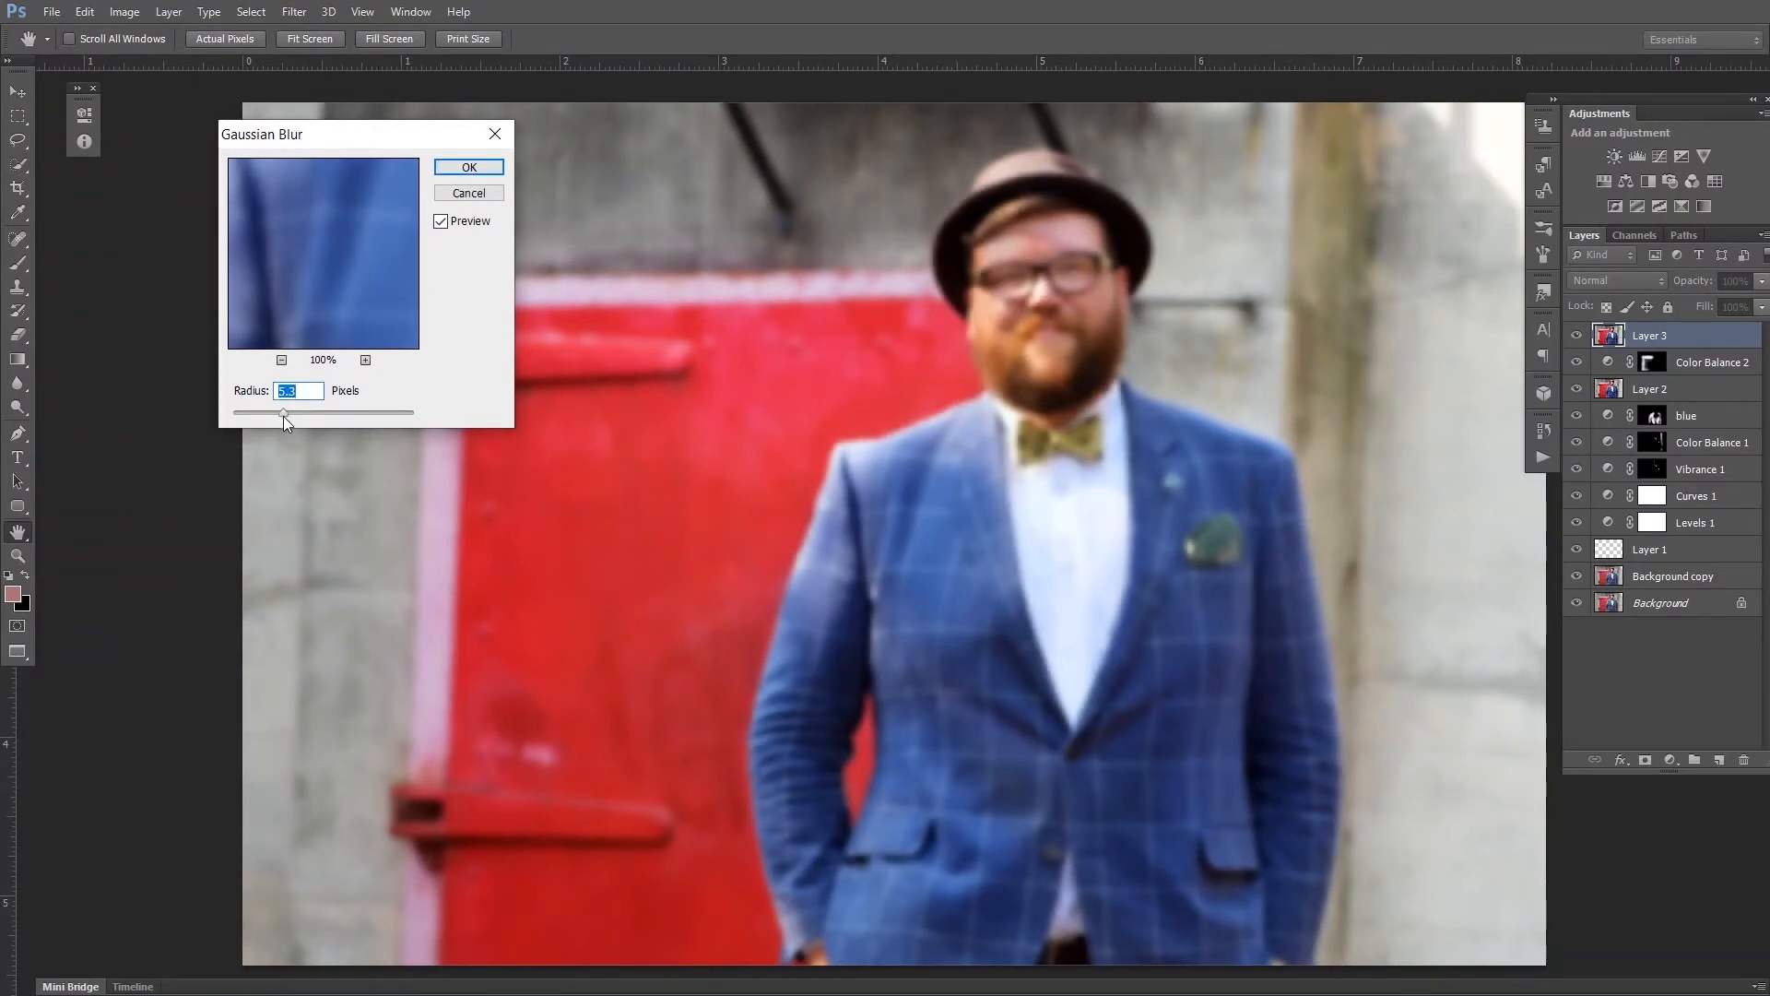
left_click(468, 167)
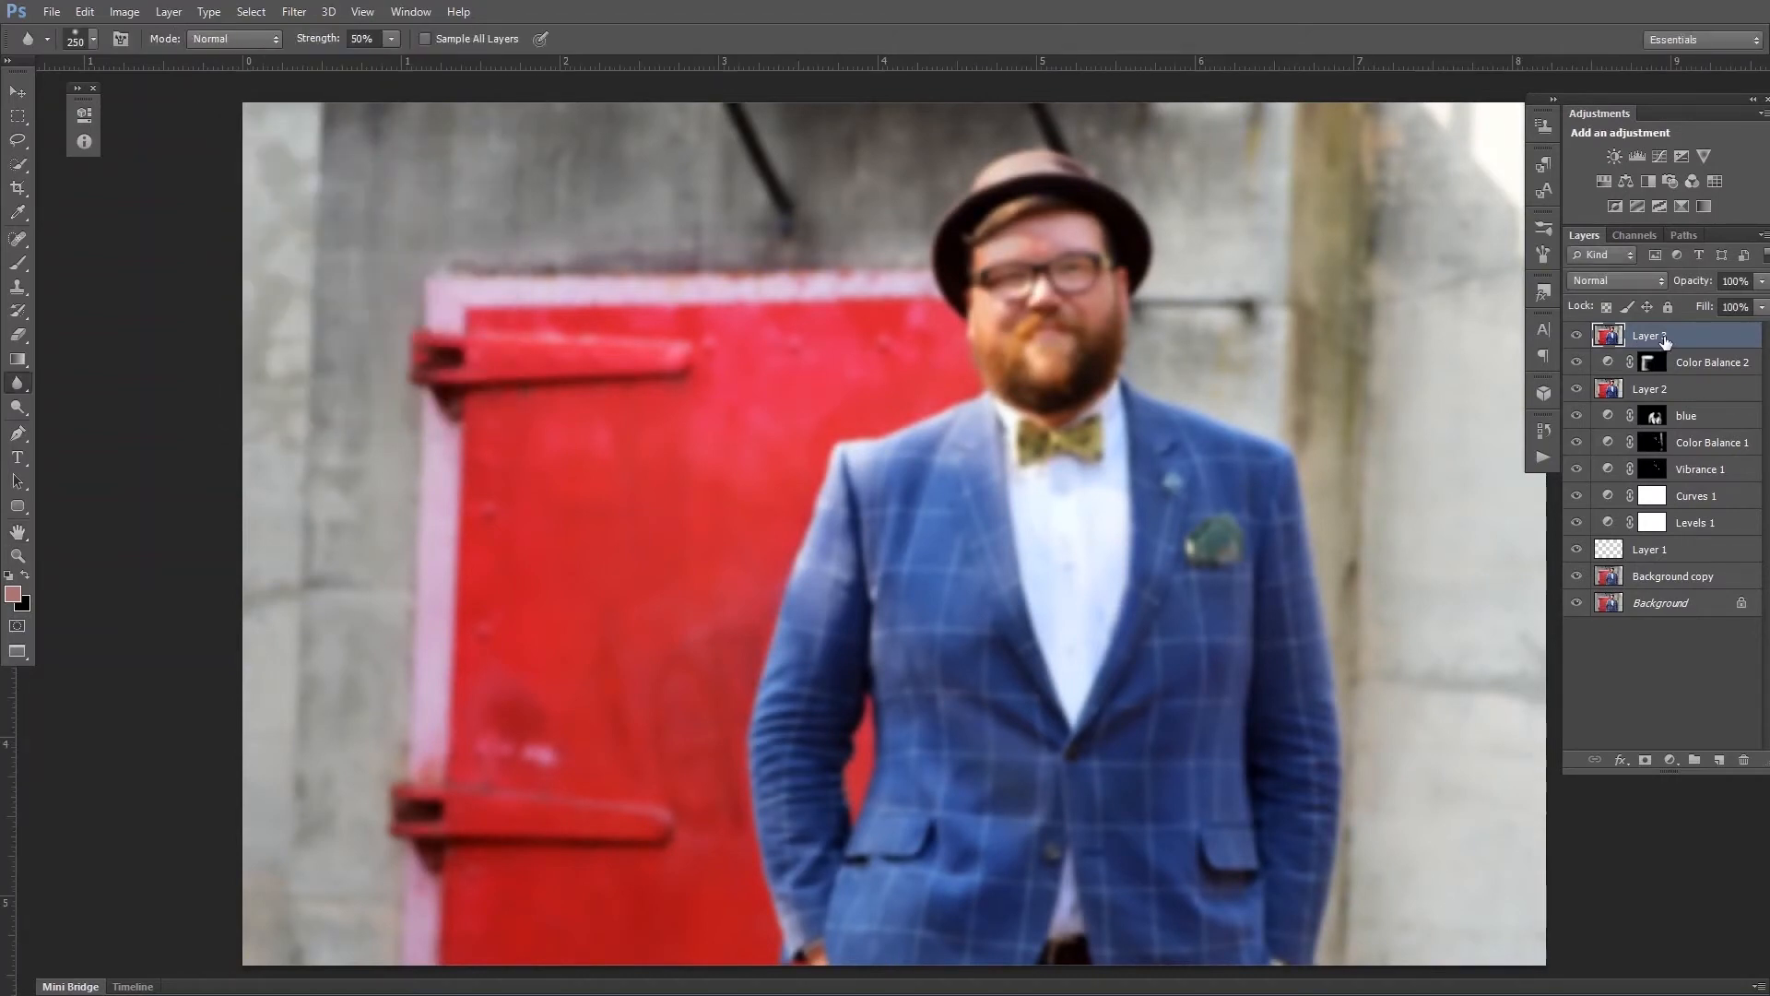
left_click(1645, 762)
key("ctrl+i")
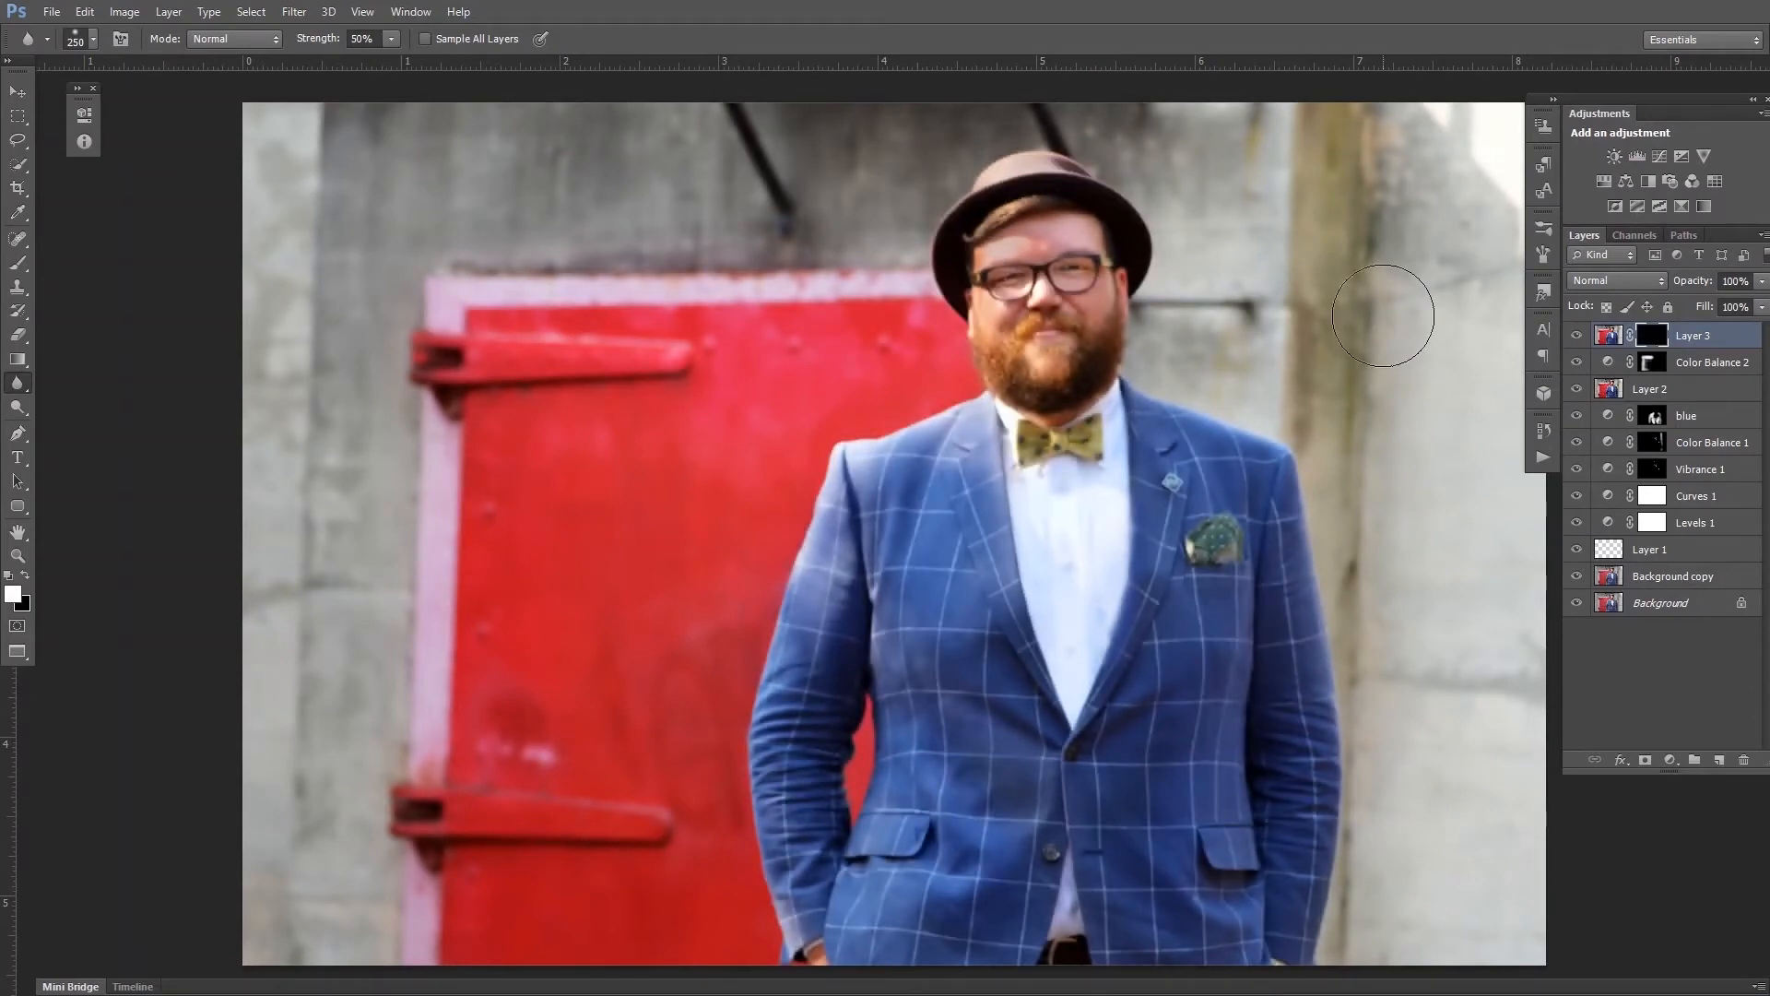
Paint the blur back in along both jacket sleeves with a size 150 white brush at 10% opacity, and check the layer's visibility.
key("b")
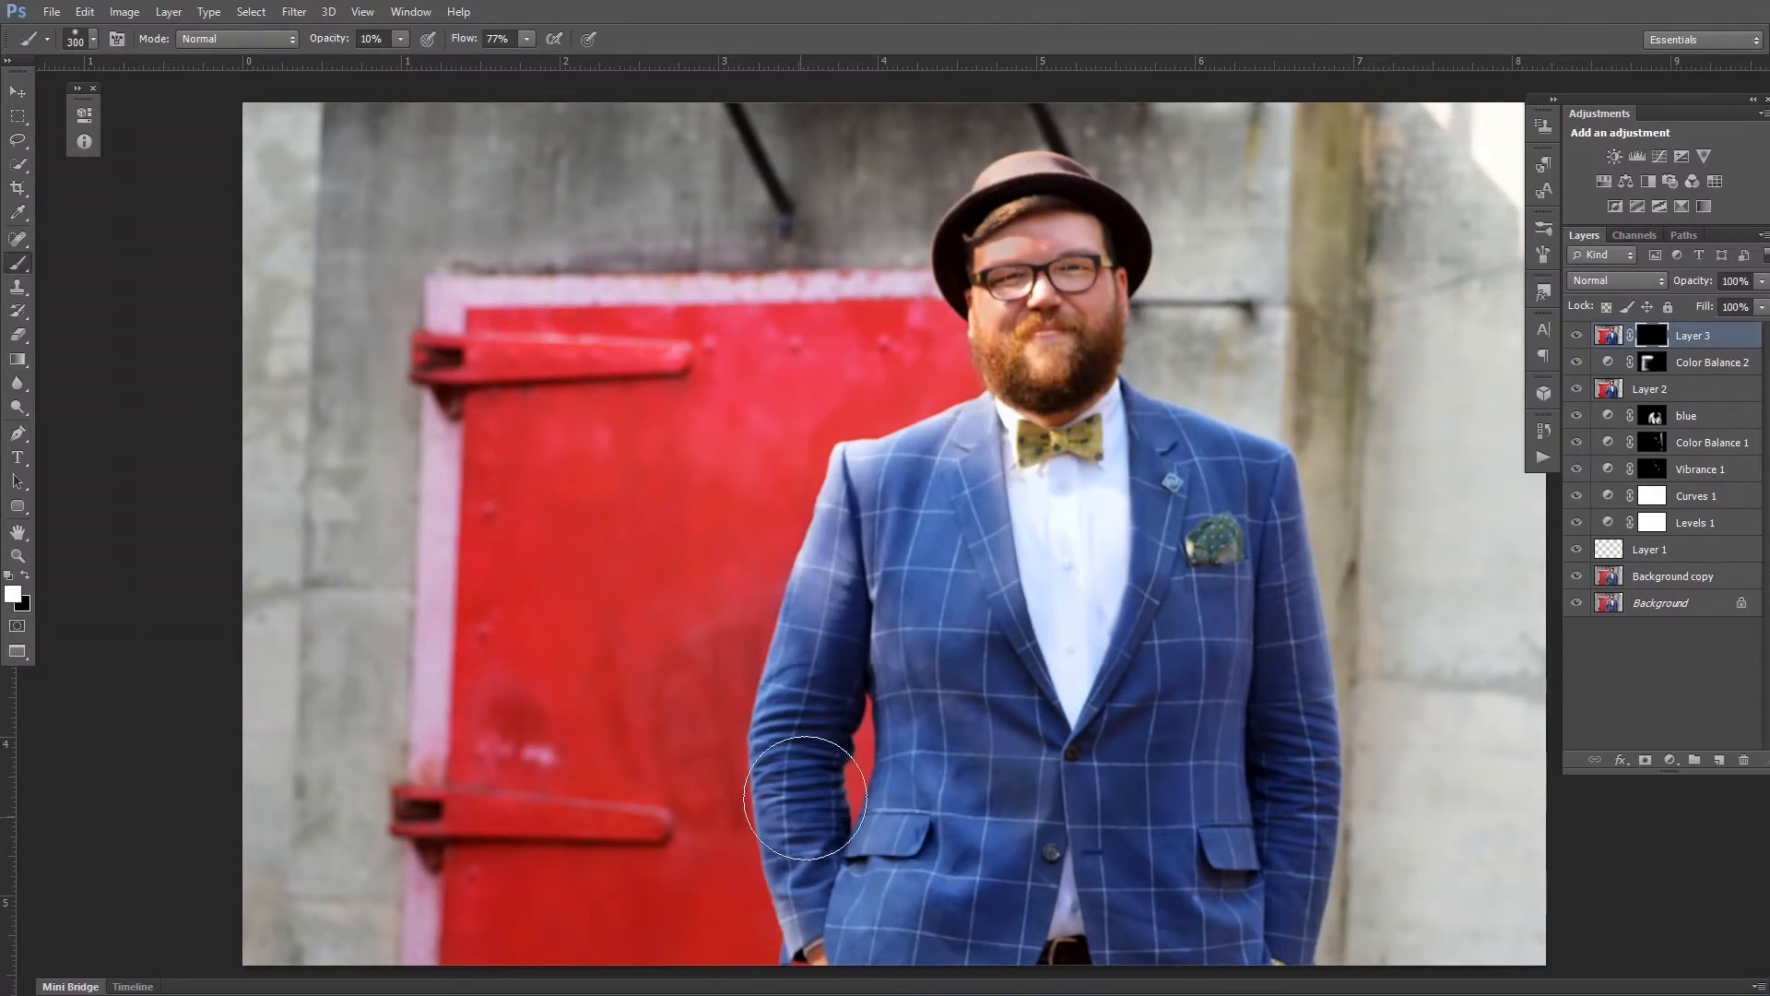
key("bracketleft")
key("bracketleft")
key("bracketleft")
key("bracketleft")
mouse_move(790, 821)
left_mouse_down()
mouse_move(796, 722)
mouse_move(788, 824)
mouse_move(815, 697)
mouse_move(808, 803)
mouse_move(827, 705)
mouse_move(816, 810)
mouse_move(804, 695)
mouse_move(795, 803)
mouse_move(767, 686)
mouse_move(784, 812)
mouse_move(757, 782)
mouse_move(789, 705)
mouse_move(809, 754)
mouse_move(817, 725)
mouse_move(807, 792)
mouse_move(829, 605)
mouse_move(776, 790)
mouse_move(803, 698)
mouse_move(808, 879)
mouse_move(829, 600)
mouse_move(806, 721)
mouse_move(825, 899)
left_mouse_up()
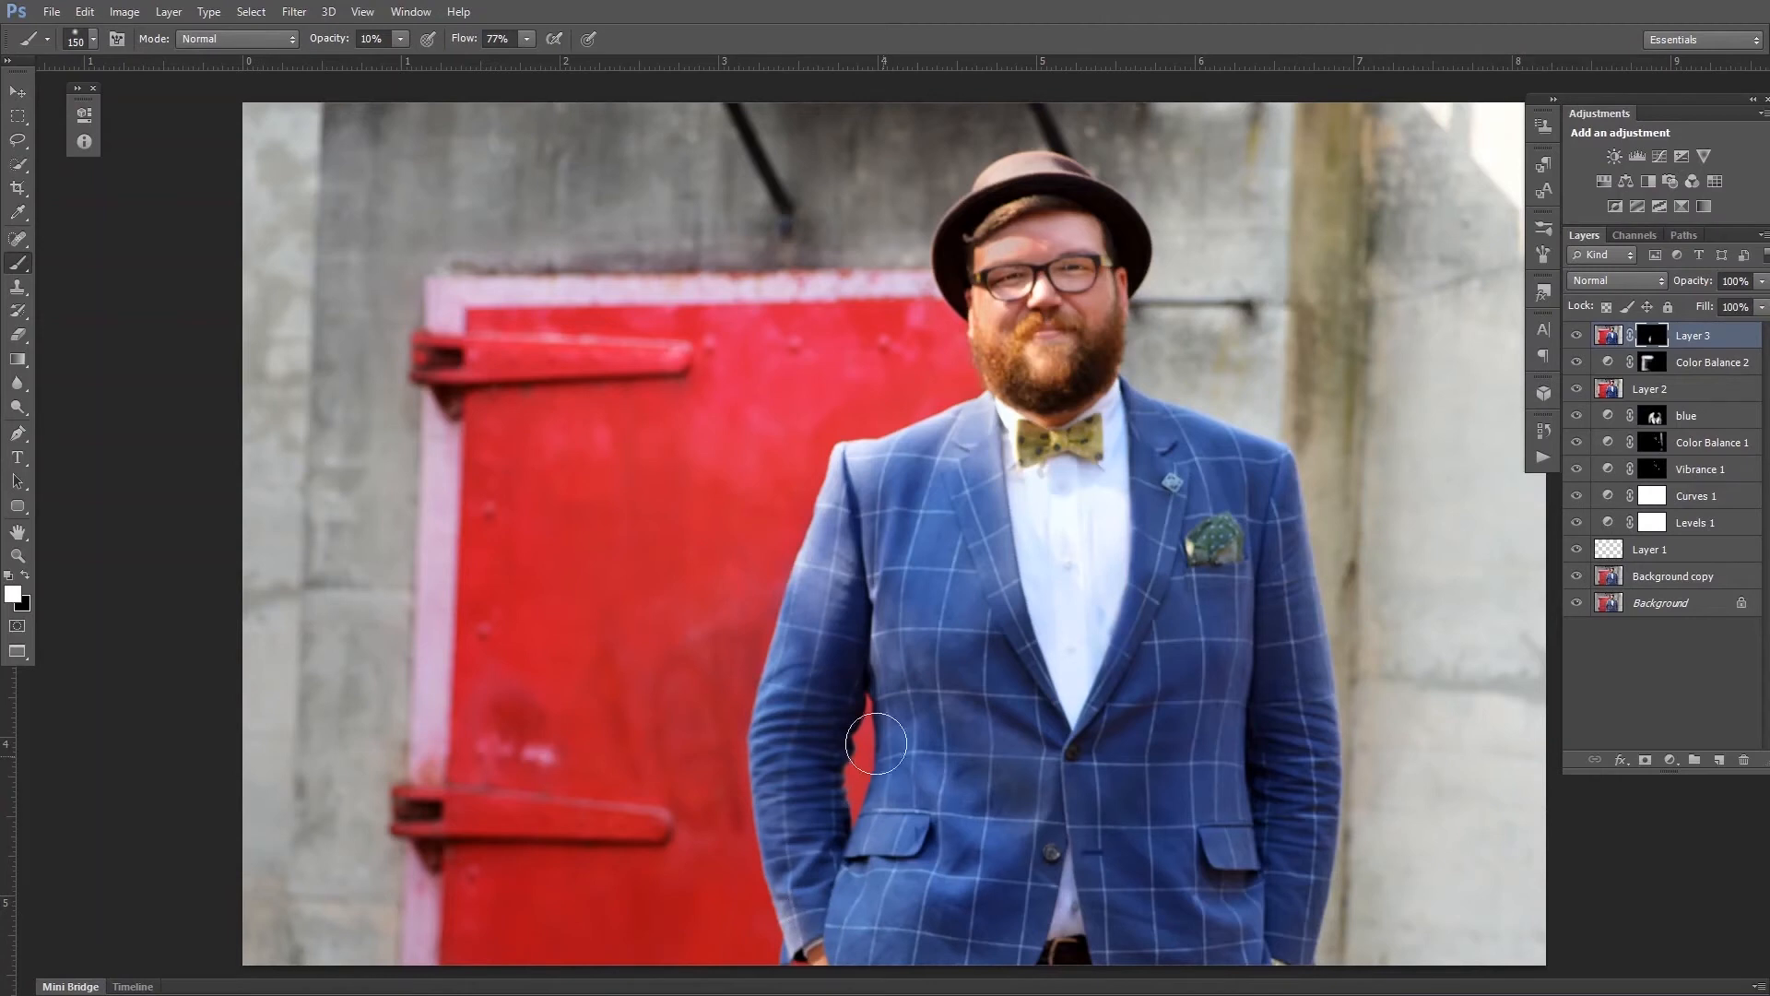
mouse_move(848, 566)
left_mouse_down()
mouse_move(806, 755)
mouse_move(820, 582)
mouse_move(836, 600)
left_mouse_up()
mouse_move(1306, 718)
left_mouse_down()
mouse_move(1288, 649)
mouse_move(1307, 804)
mouse_move(1288, 672)
mouse_move(1287, 766)
left_mouse_up()
mouse_move(1276, 553)
left_mouse_down()
mouse_move(1296, 880)
mouse_move(1283, 582)
mouse_move(1308, 807)
mouse_move(1286, 891)
mouse_move(1278, 488)
mouse_move(1317, 720)
mouse_move(1294, 921)
mouse_move(1288, 538)
mouse_move(1303, 780)
mouse_move(1285, 911)
mouse_move(1251, 524)
mouse_move(1308, 777)
mouse_move(1297, 900)
mouse_move(1306, 726)
mouse_move(1272, 528)
mouse_move(1287, 882)
mouse_move(1299, 804)
mouse_move(1279, 716)
mouse_move(1294, 821)
mouse_move(1304, 809)
mouse_move(1300, 830)
mouse_move(1256, 523)
left_mouse_up()
left_click(1576, 340)
Sample the forehead skin tone with a size 80 brush and stamp all visible layers into a new merged layer.
key("bracketleft")
key("bracketleft")
left_click(996, 238, "alt")
key("ctrl+shift+alt+e")
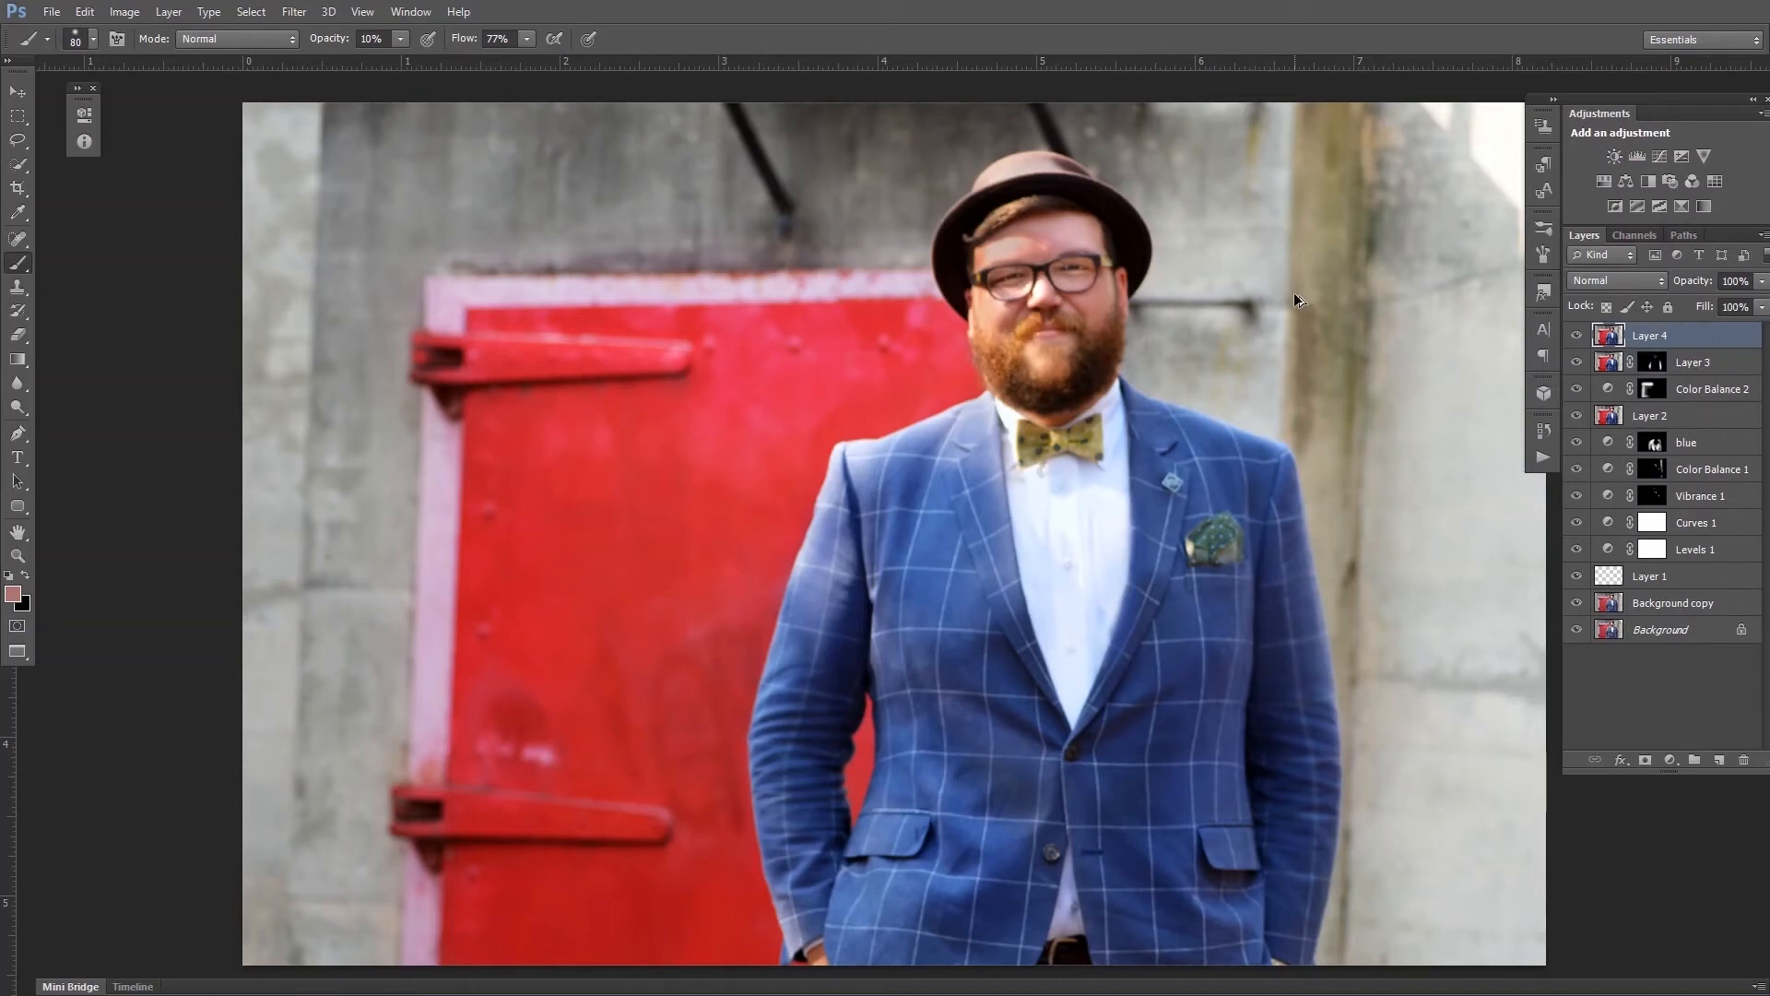
Apply the Sharpen More filter to the merged Layer 4.
left_click(294, 11)
mouse_move(416, 363)
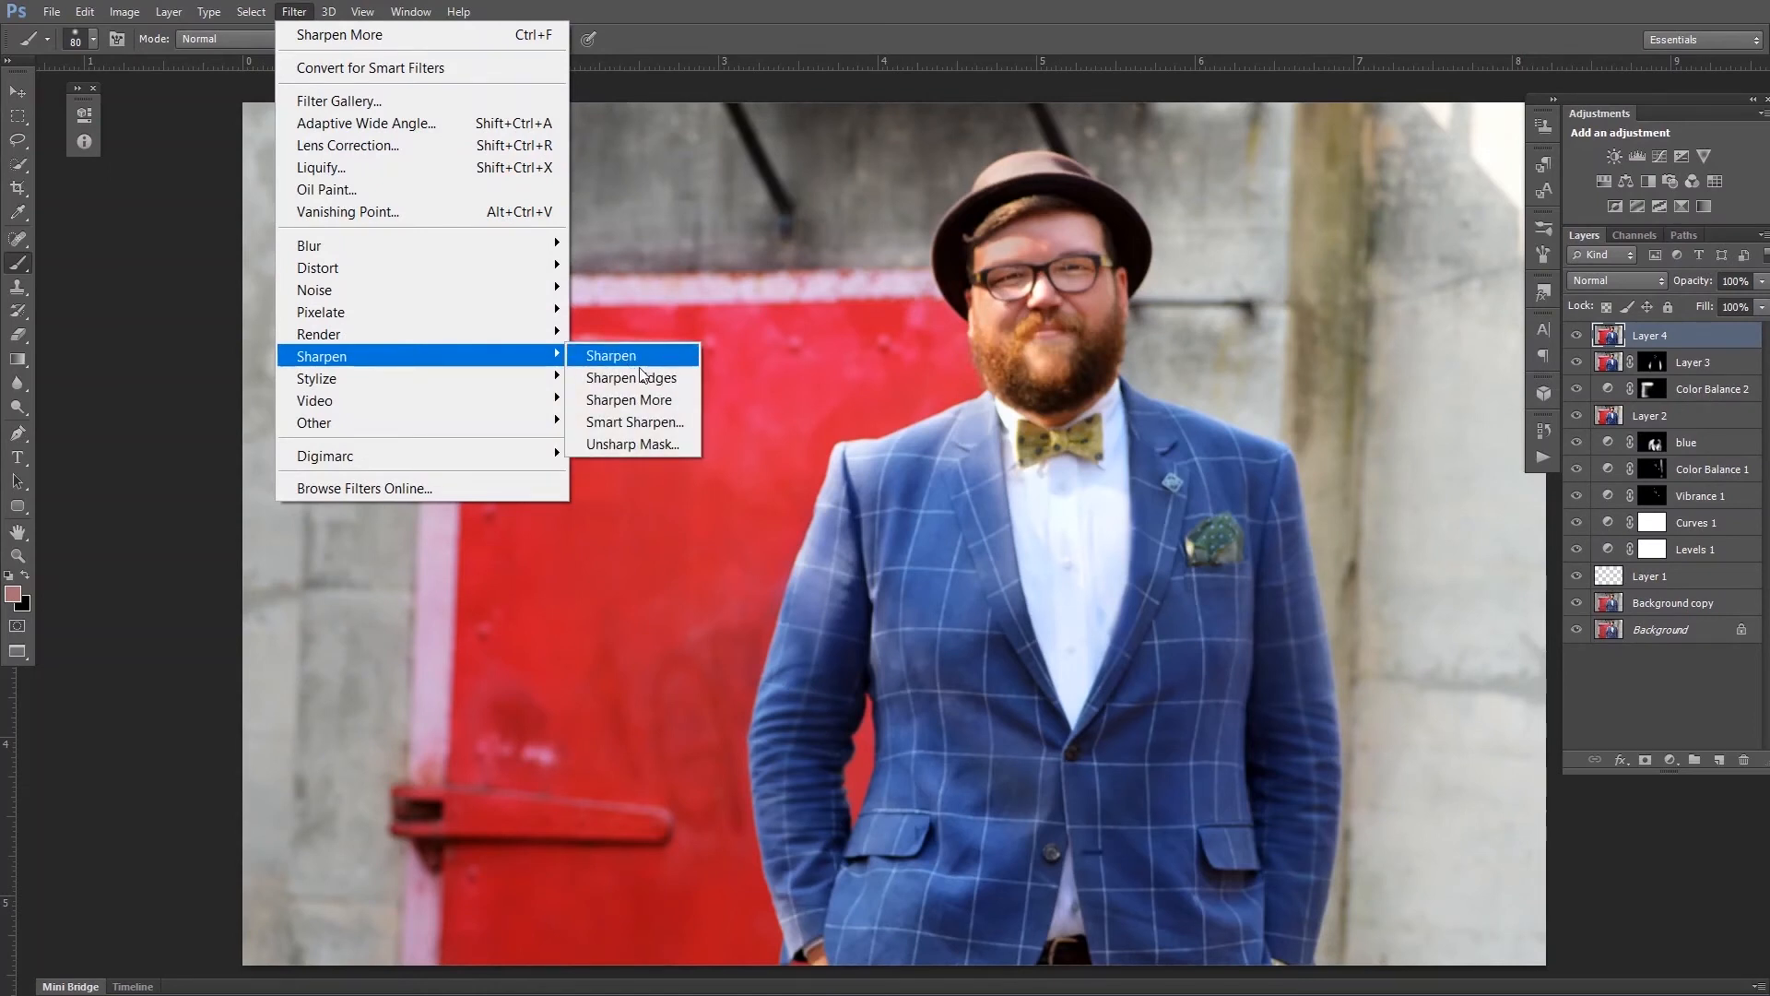
left_click(687, 408)
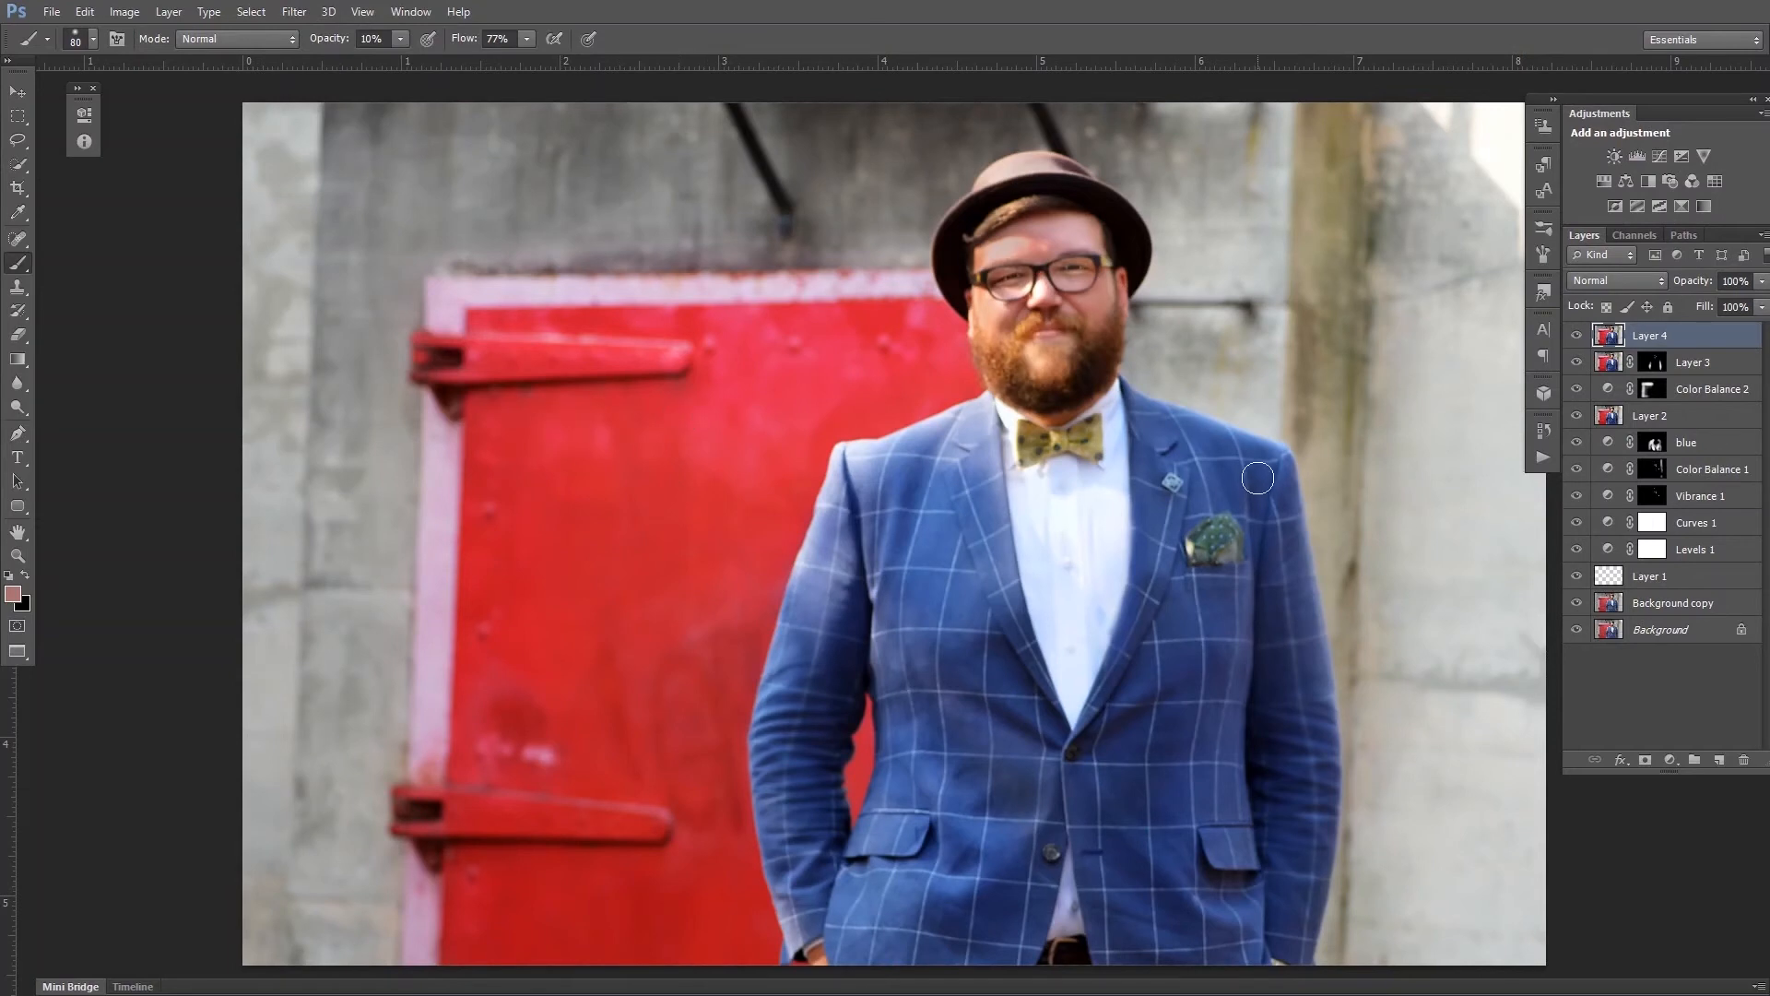
Compare the portrait with the sharpened Layer 4 hidden and shown.
left_click(1576, 336)
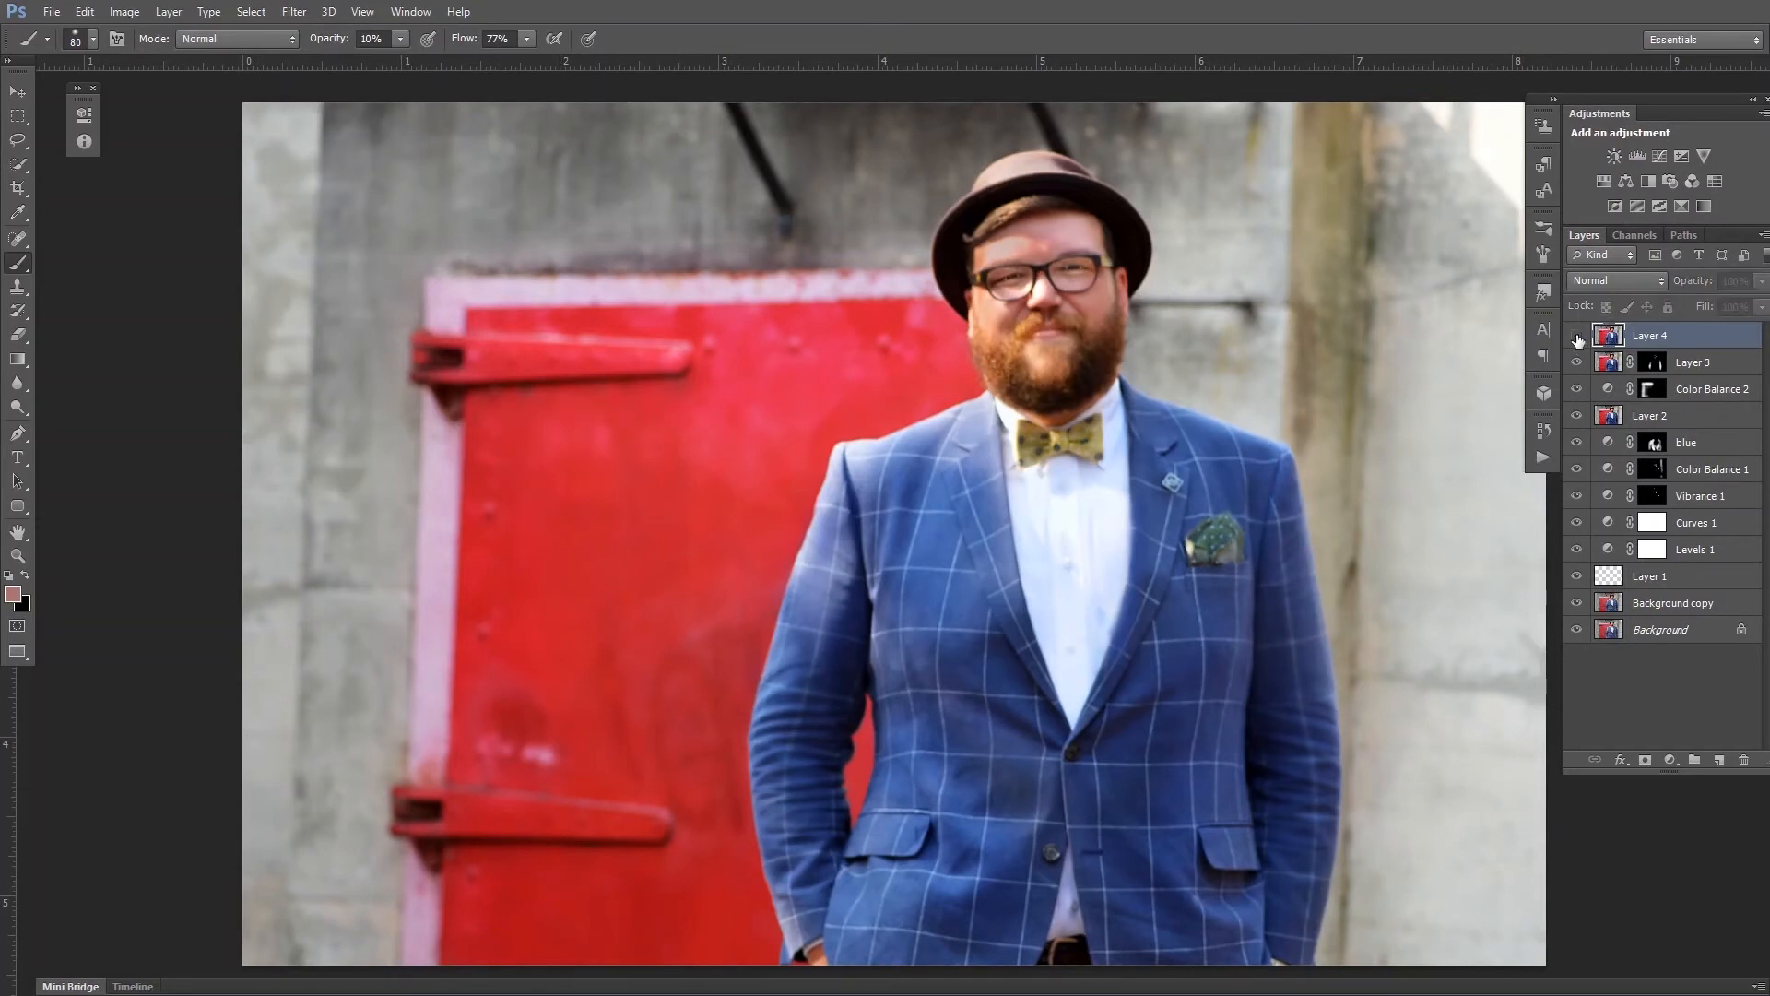
left_click(1576, 336)
left_click(1576, 336)
left_click(1576, 335)
left_click(1576, 335)
left_click(1576, 336)
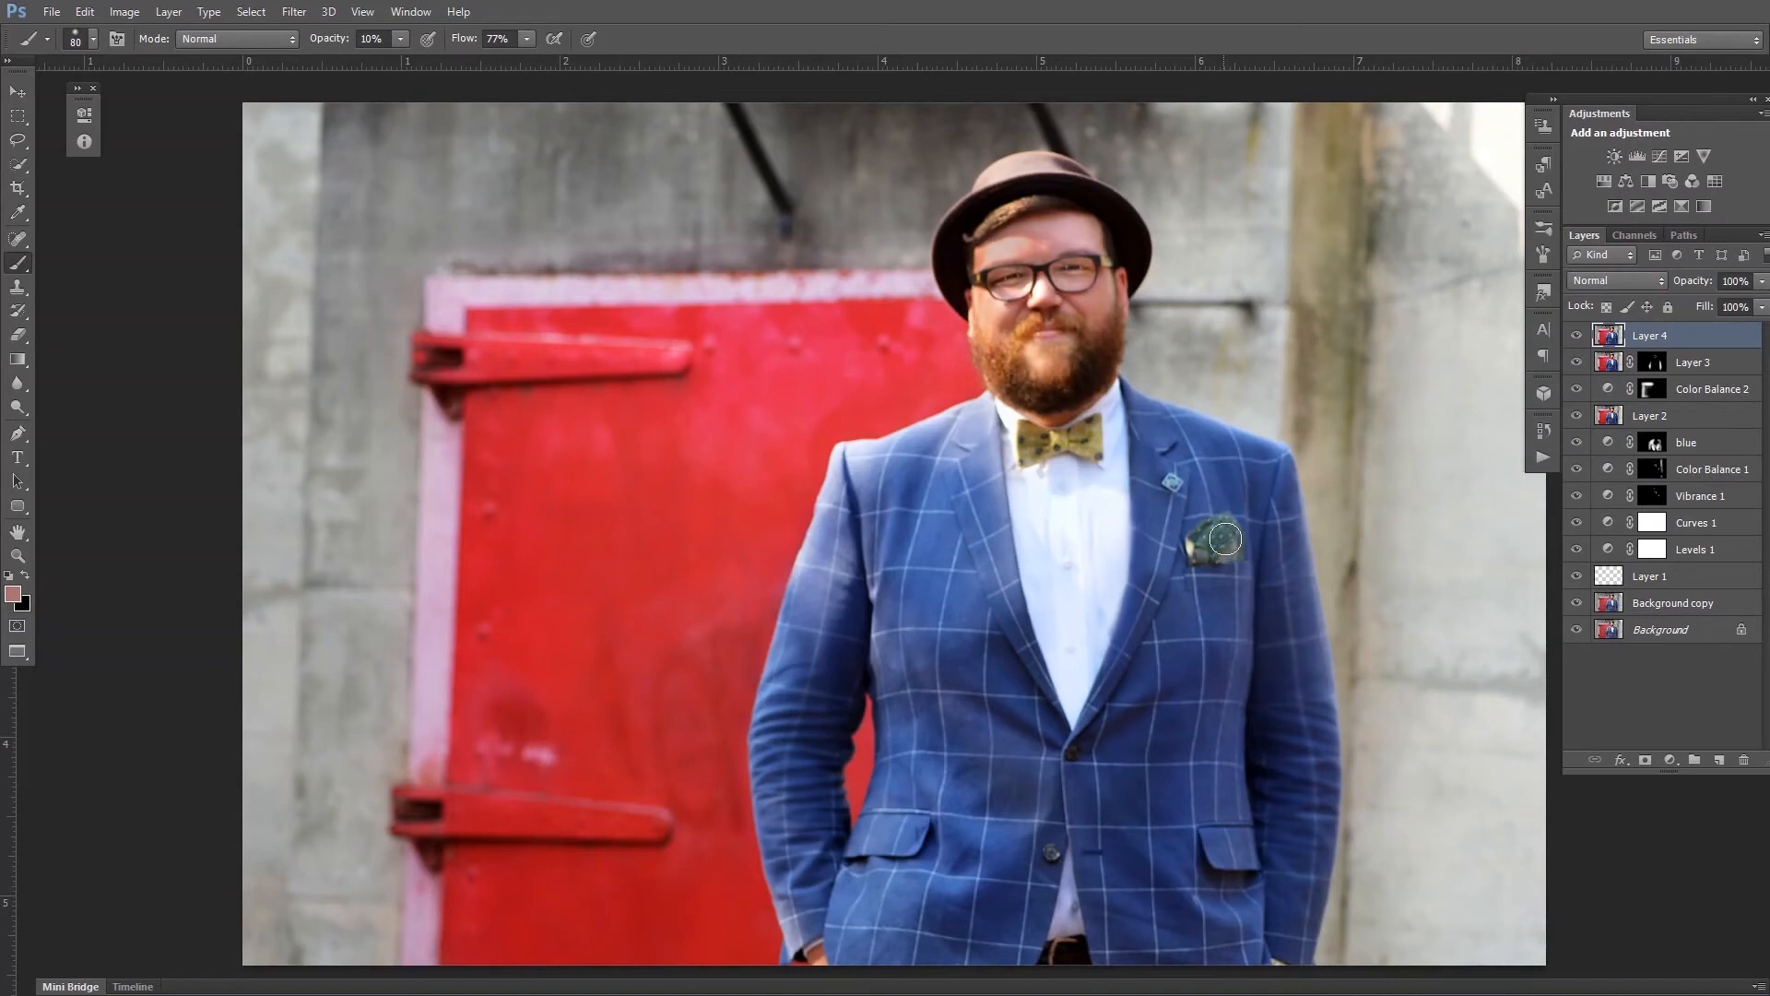
left_click(1576, 337)
left_click(1577, 337)
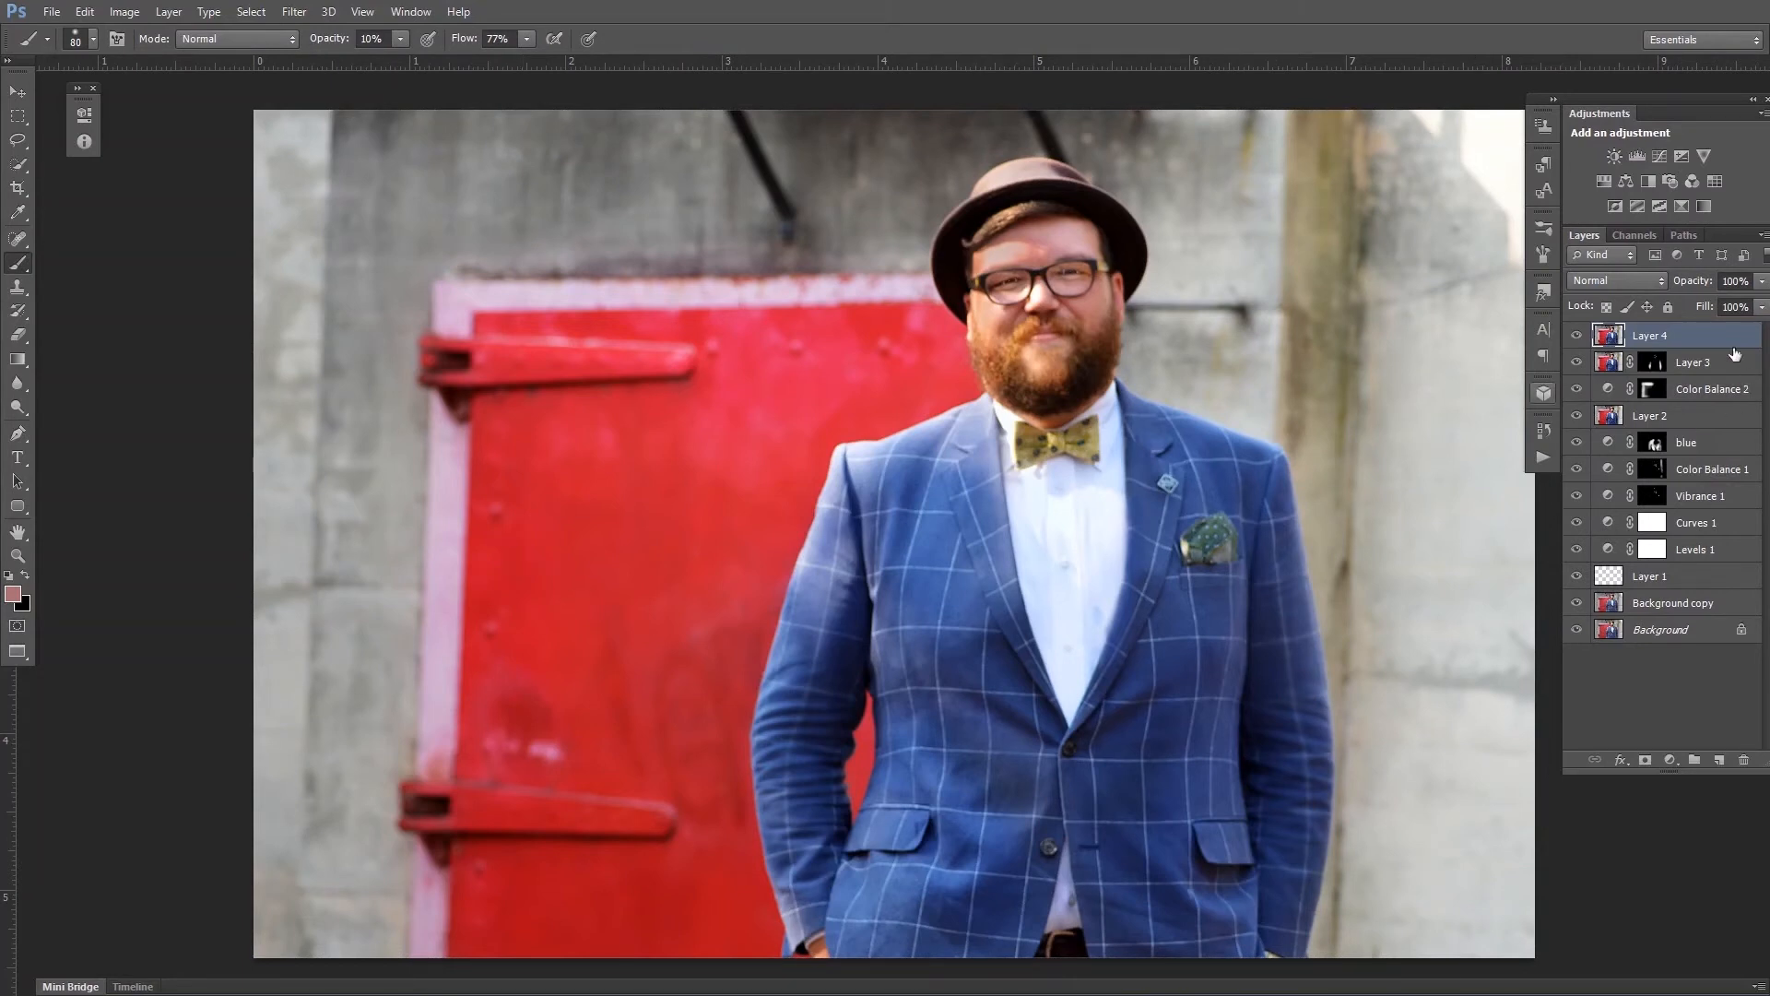
Start an unconstrained crop around the whole portrait and check the available aspect ratio presets.
key("c")
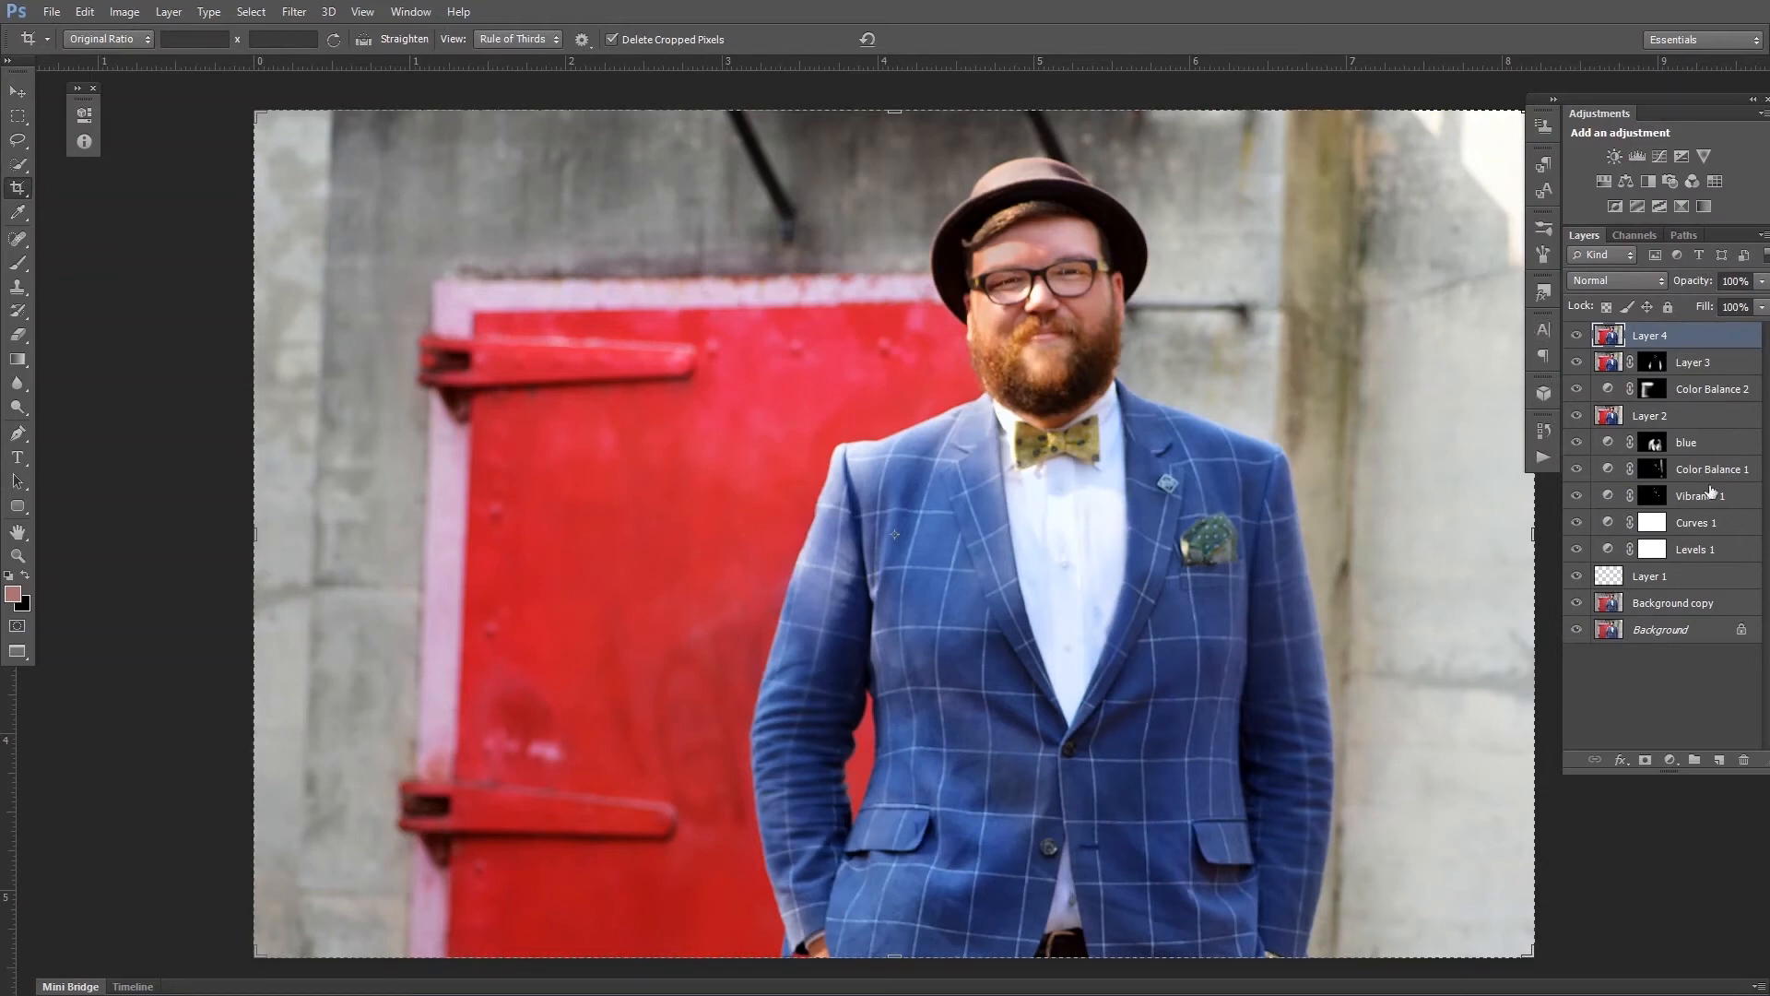
left_click_drag(234, 114, 289, 110)
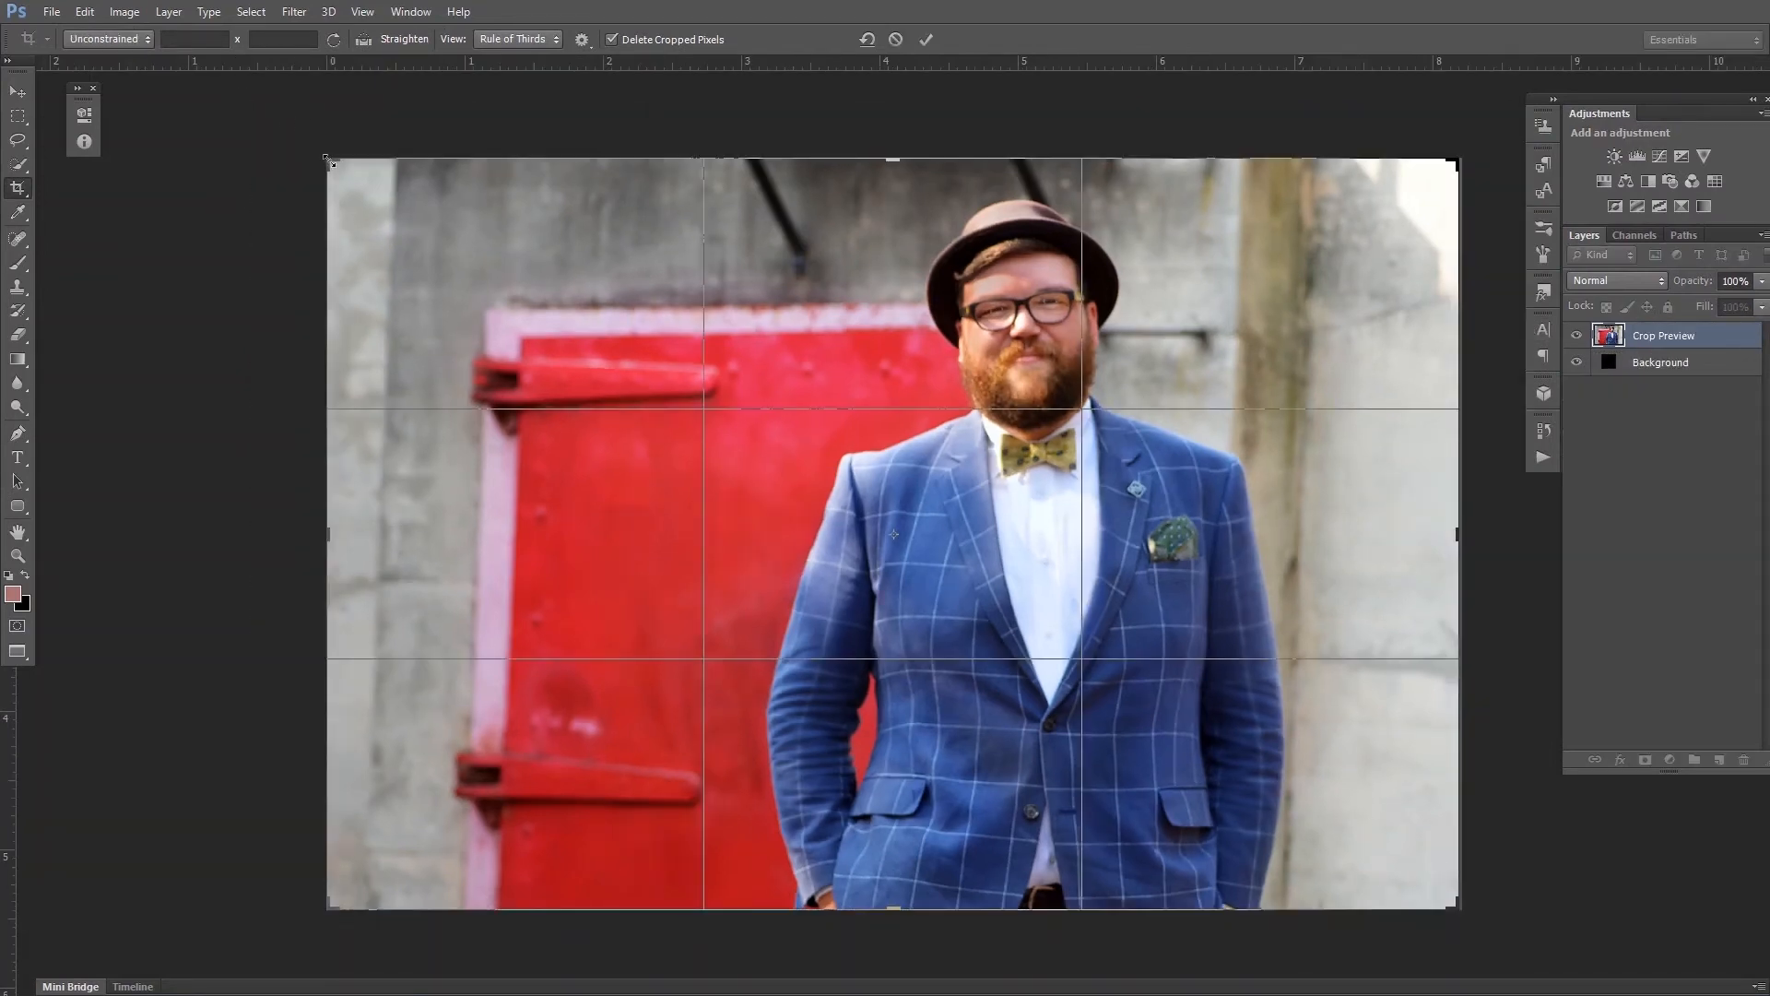
left_click_drag(319, 151, 330, 155)
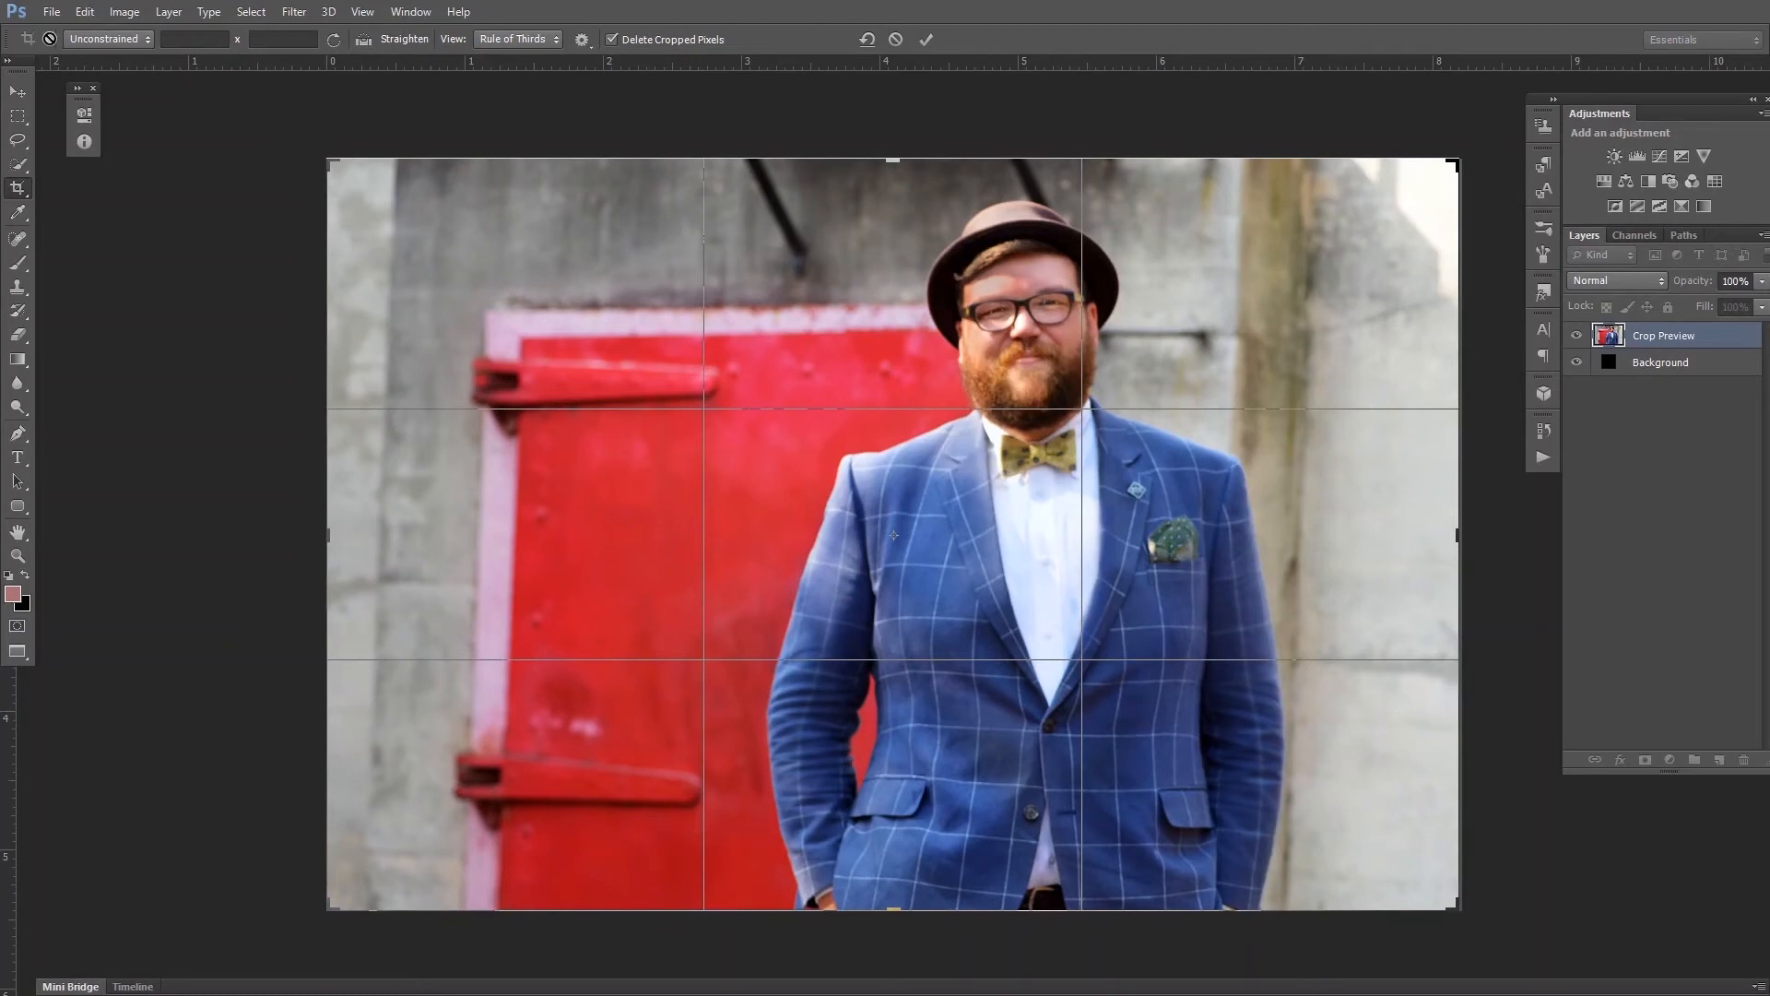
left_click(79, 42)
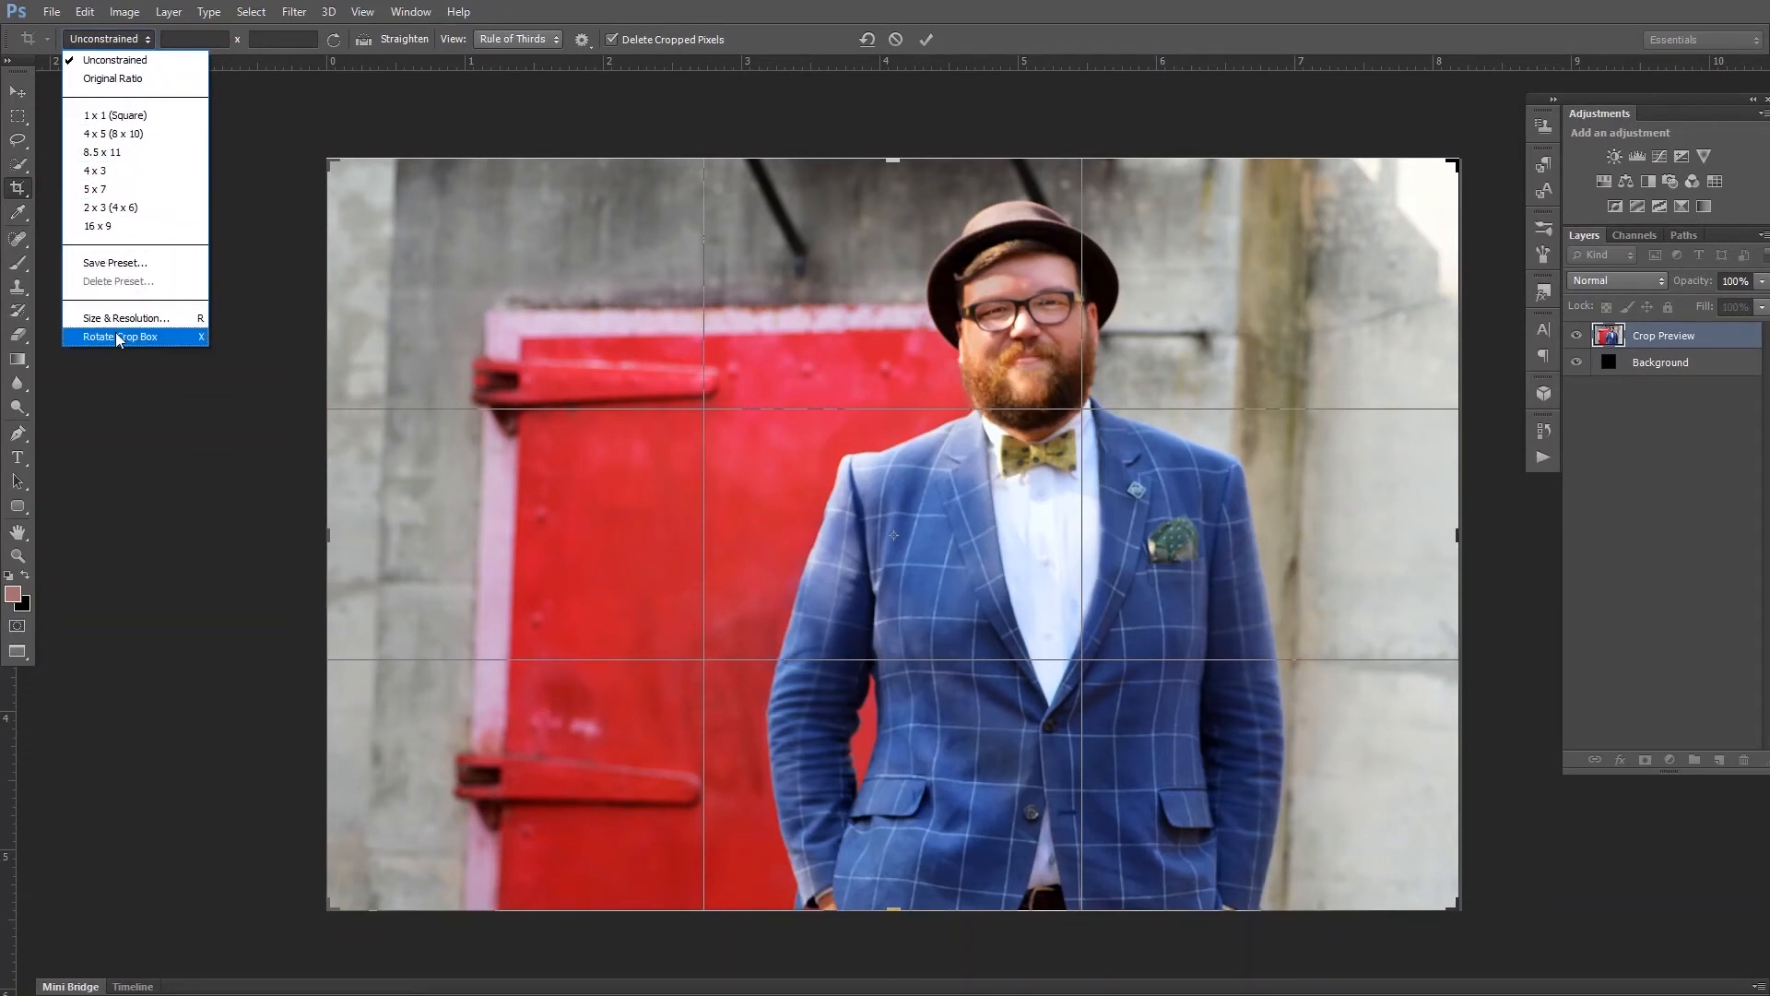
left_click(135, 439)
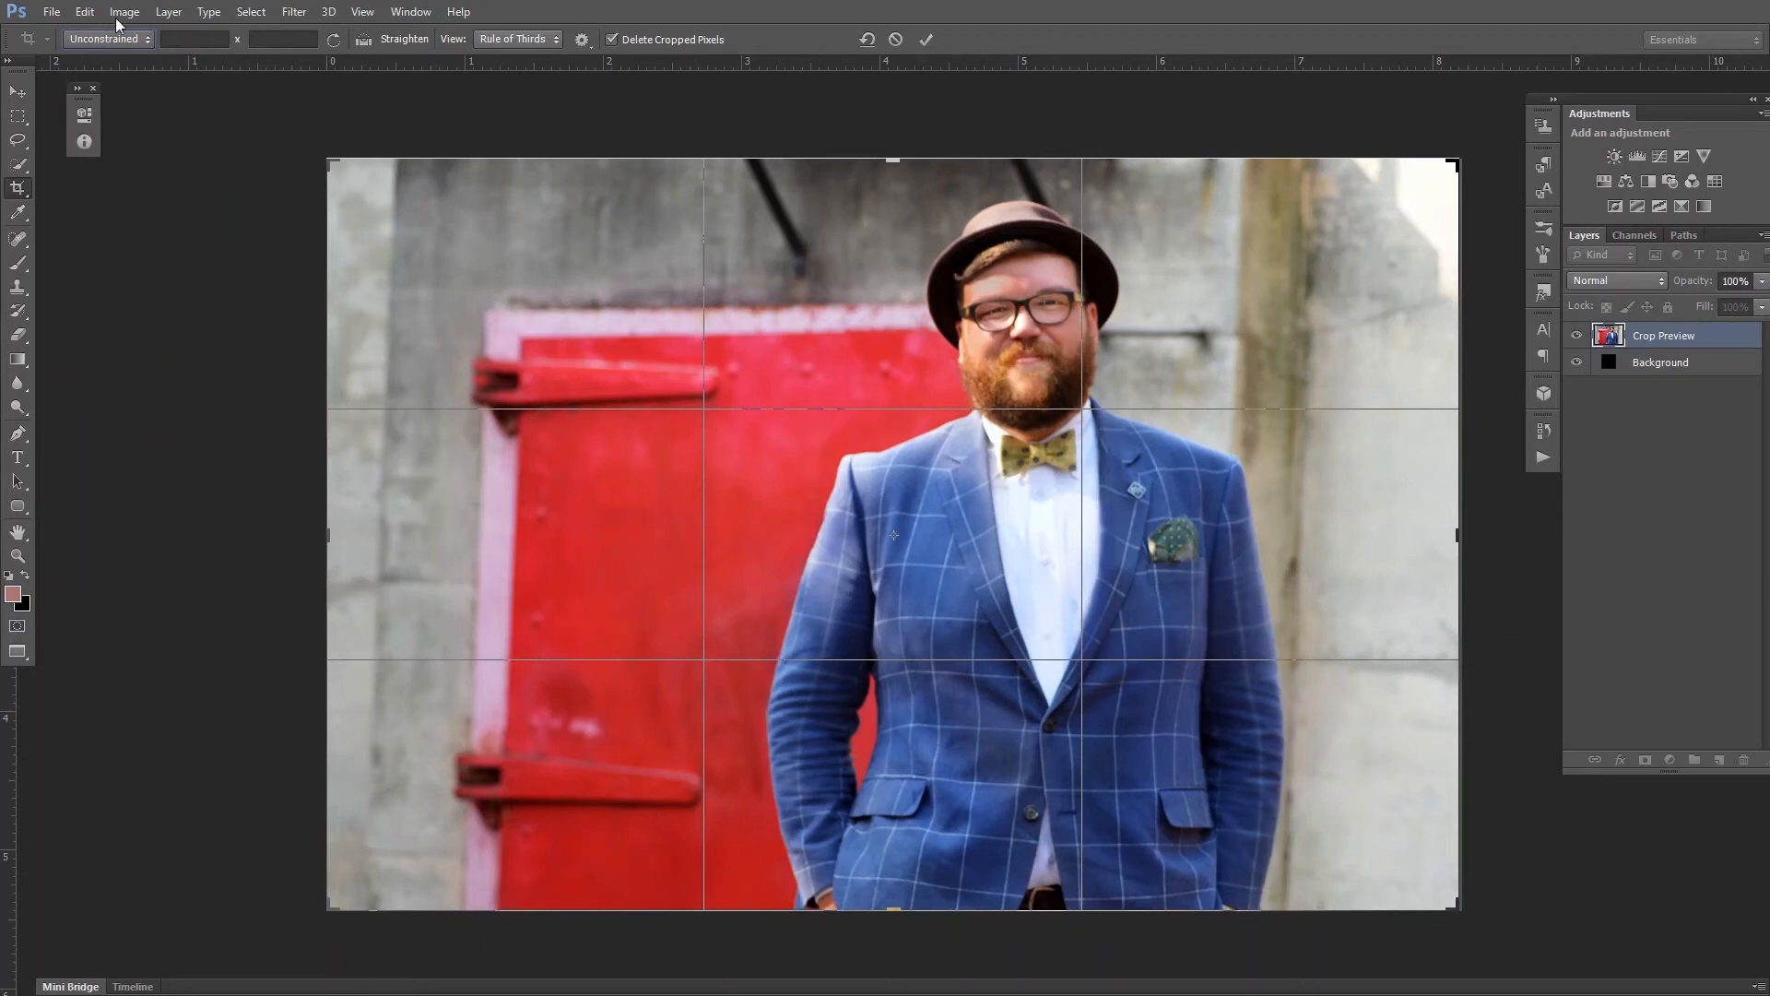
Preview the Grid, Golden Ratio and Golden Spiral overlays on the crop area.
left_click(556, 39)
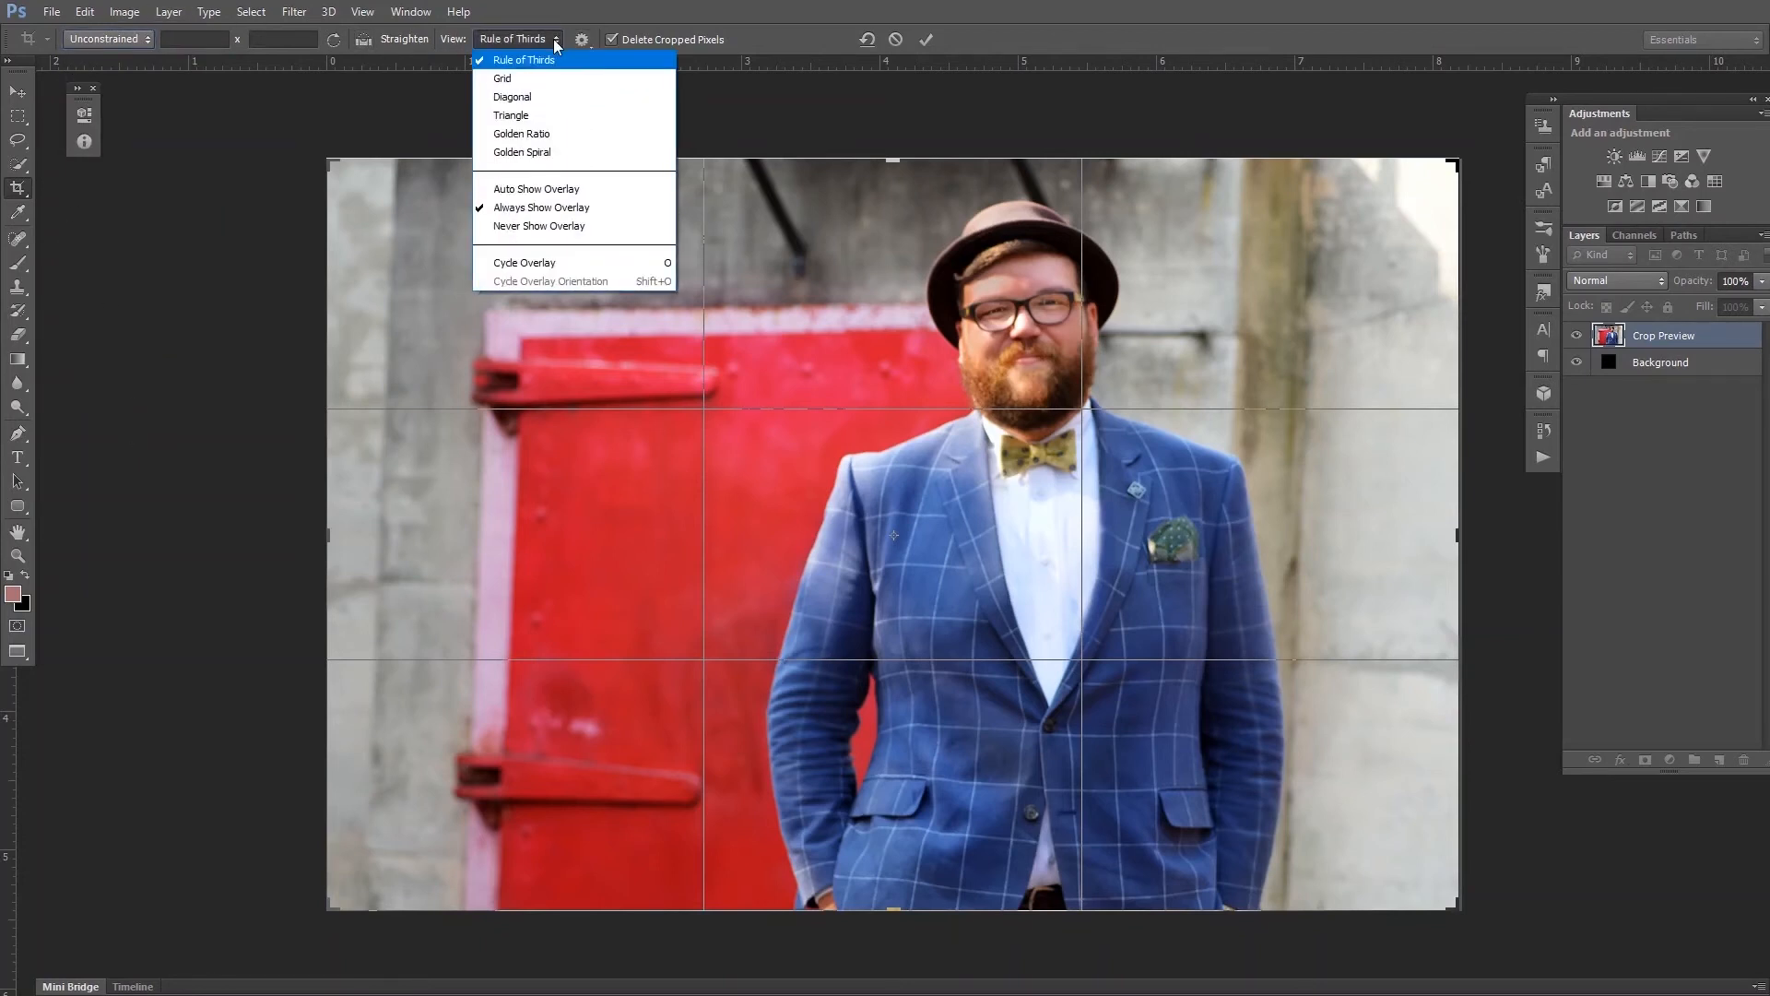
left_click(517, 80)
left_click(556, 40)
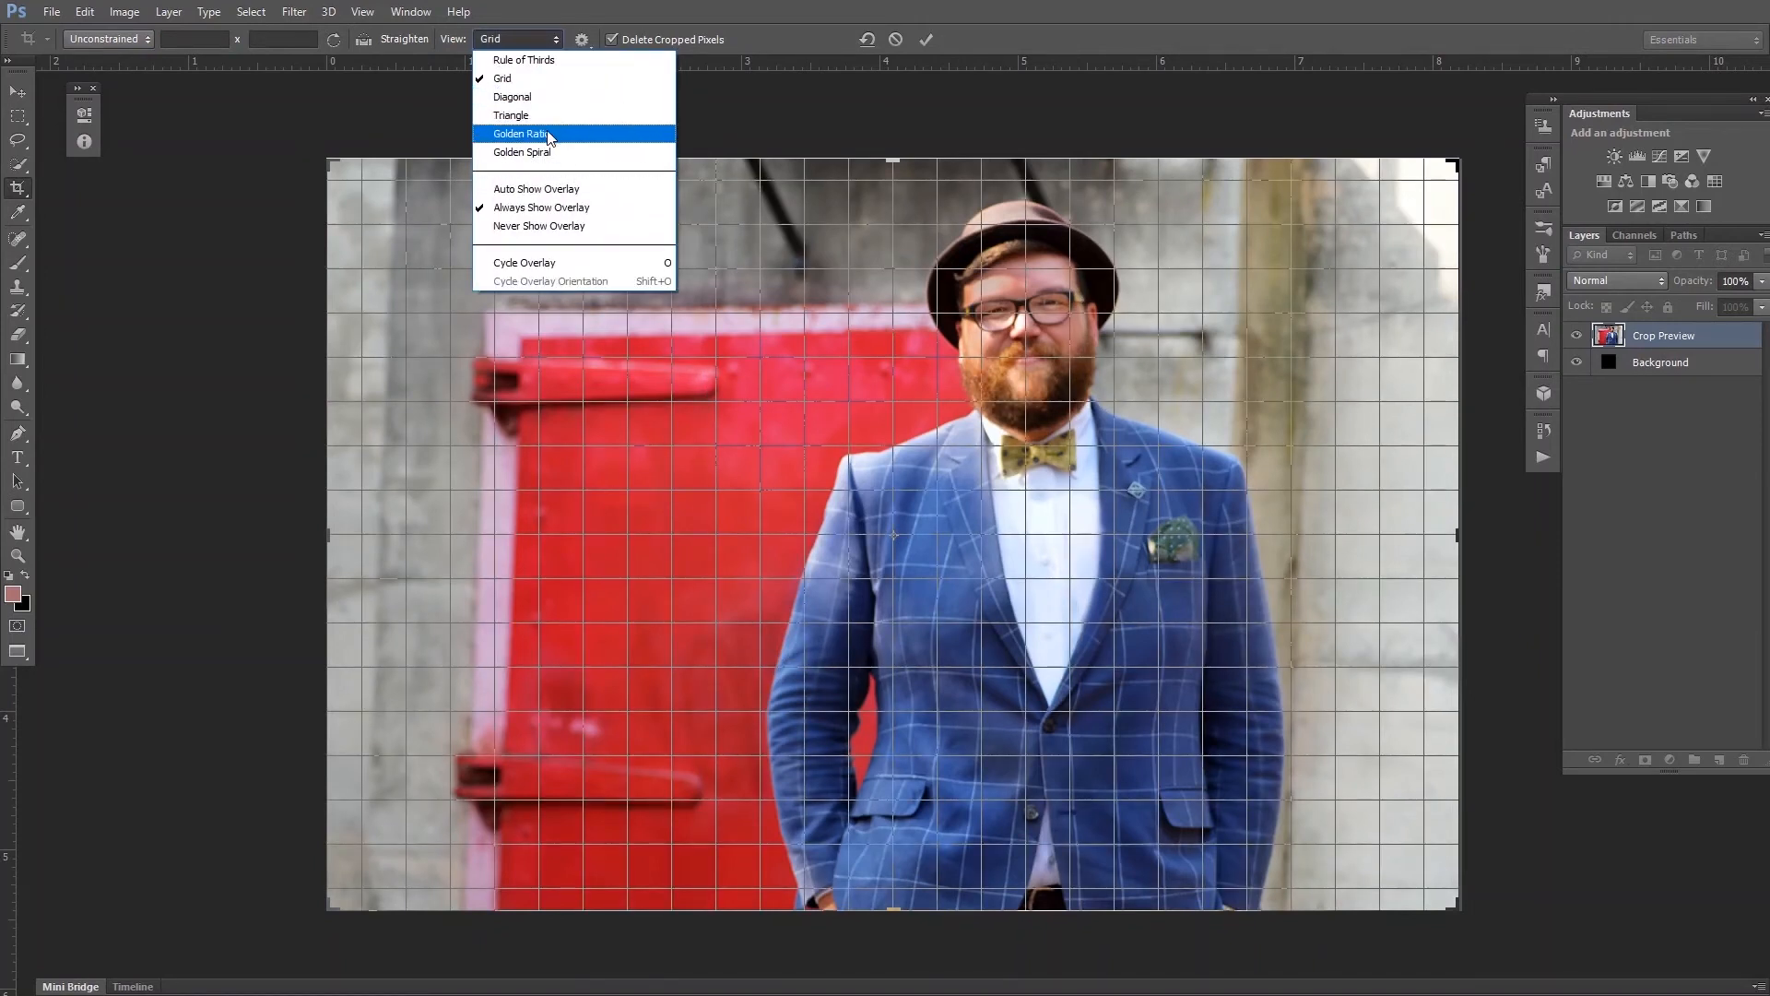
left_click(578, 132)
left_click(535, 43)
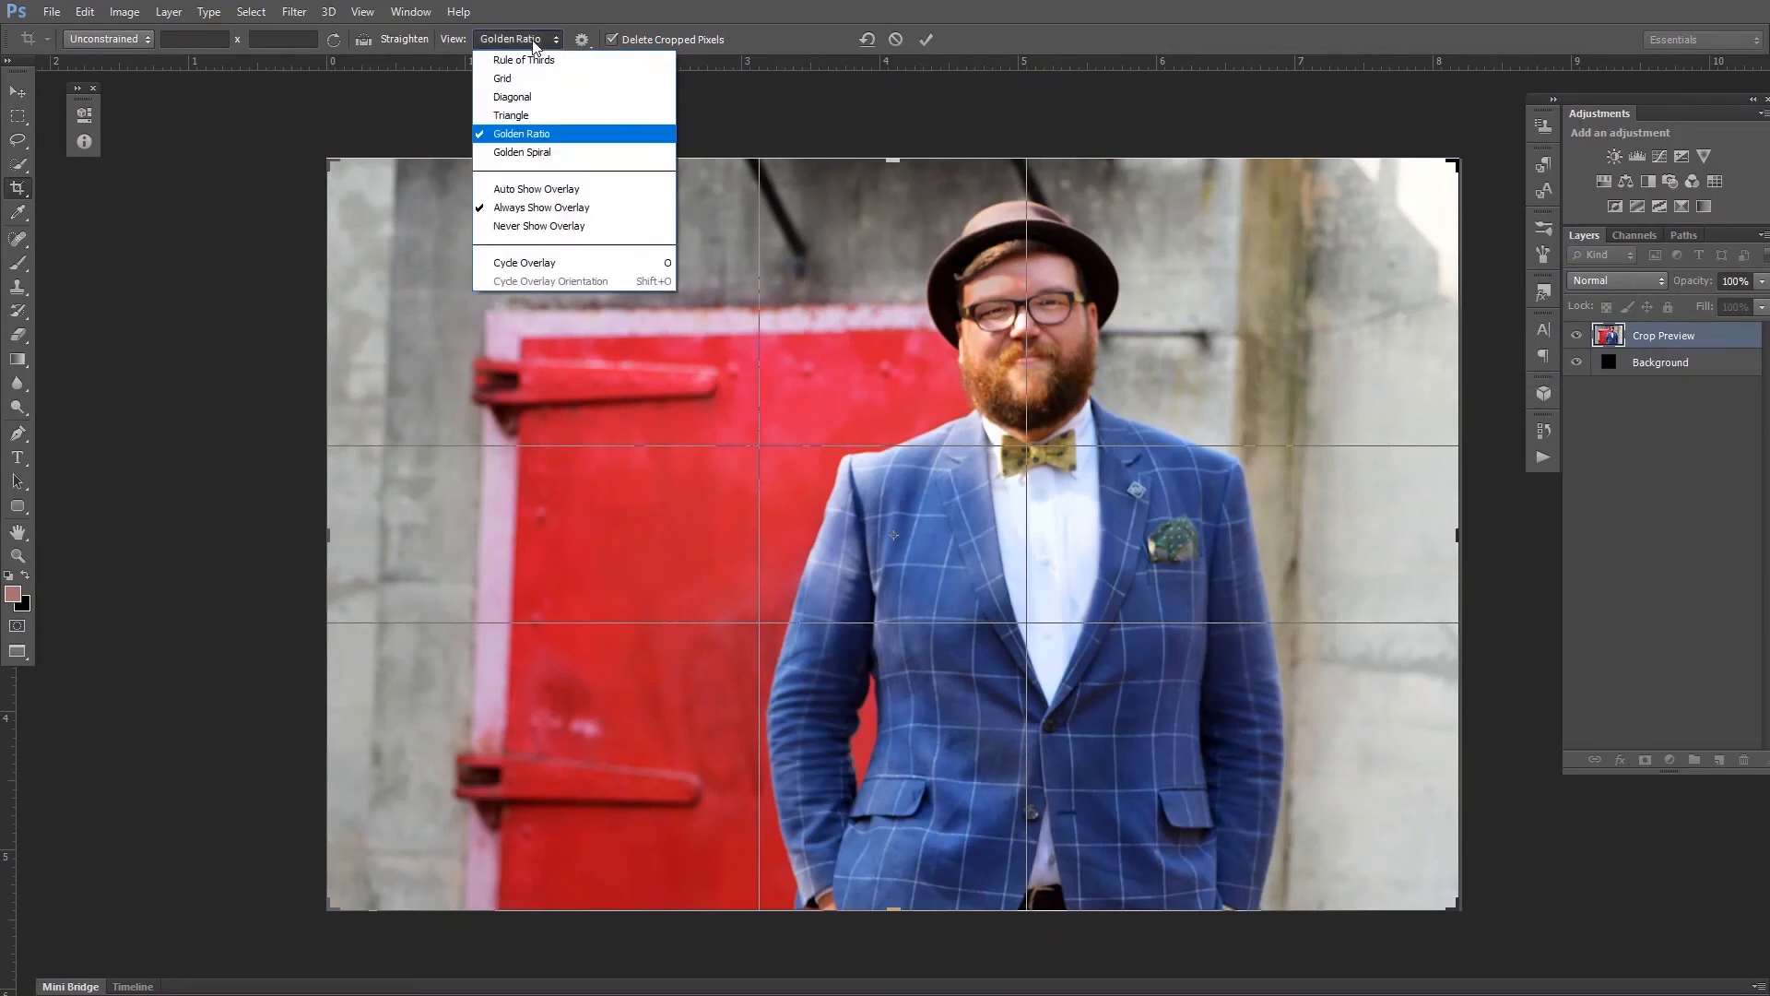
left_click(543, 152)
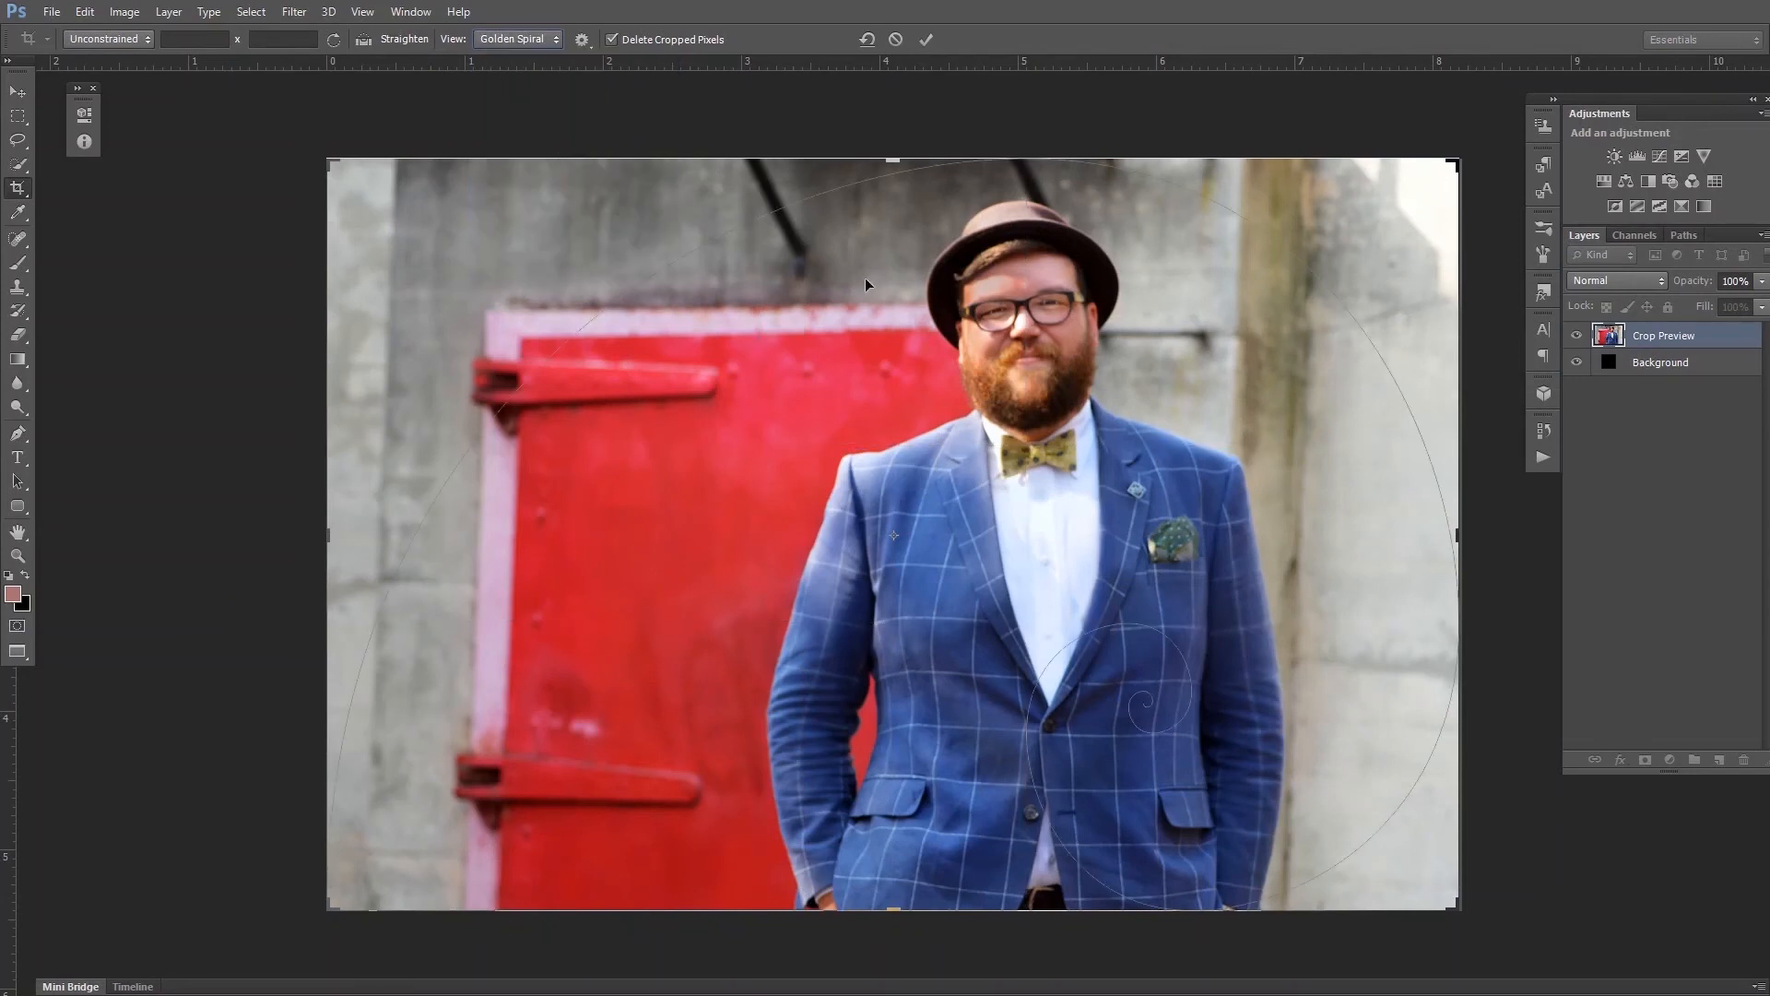
Try shifting the portrait beneath the Golden Spiral overlay, and restore the Rule of Thirds overlay.
left_click_drag(1134, 758, 1088, 735)
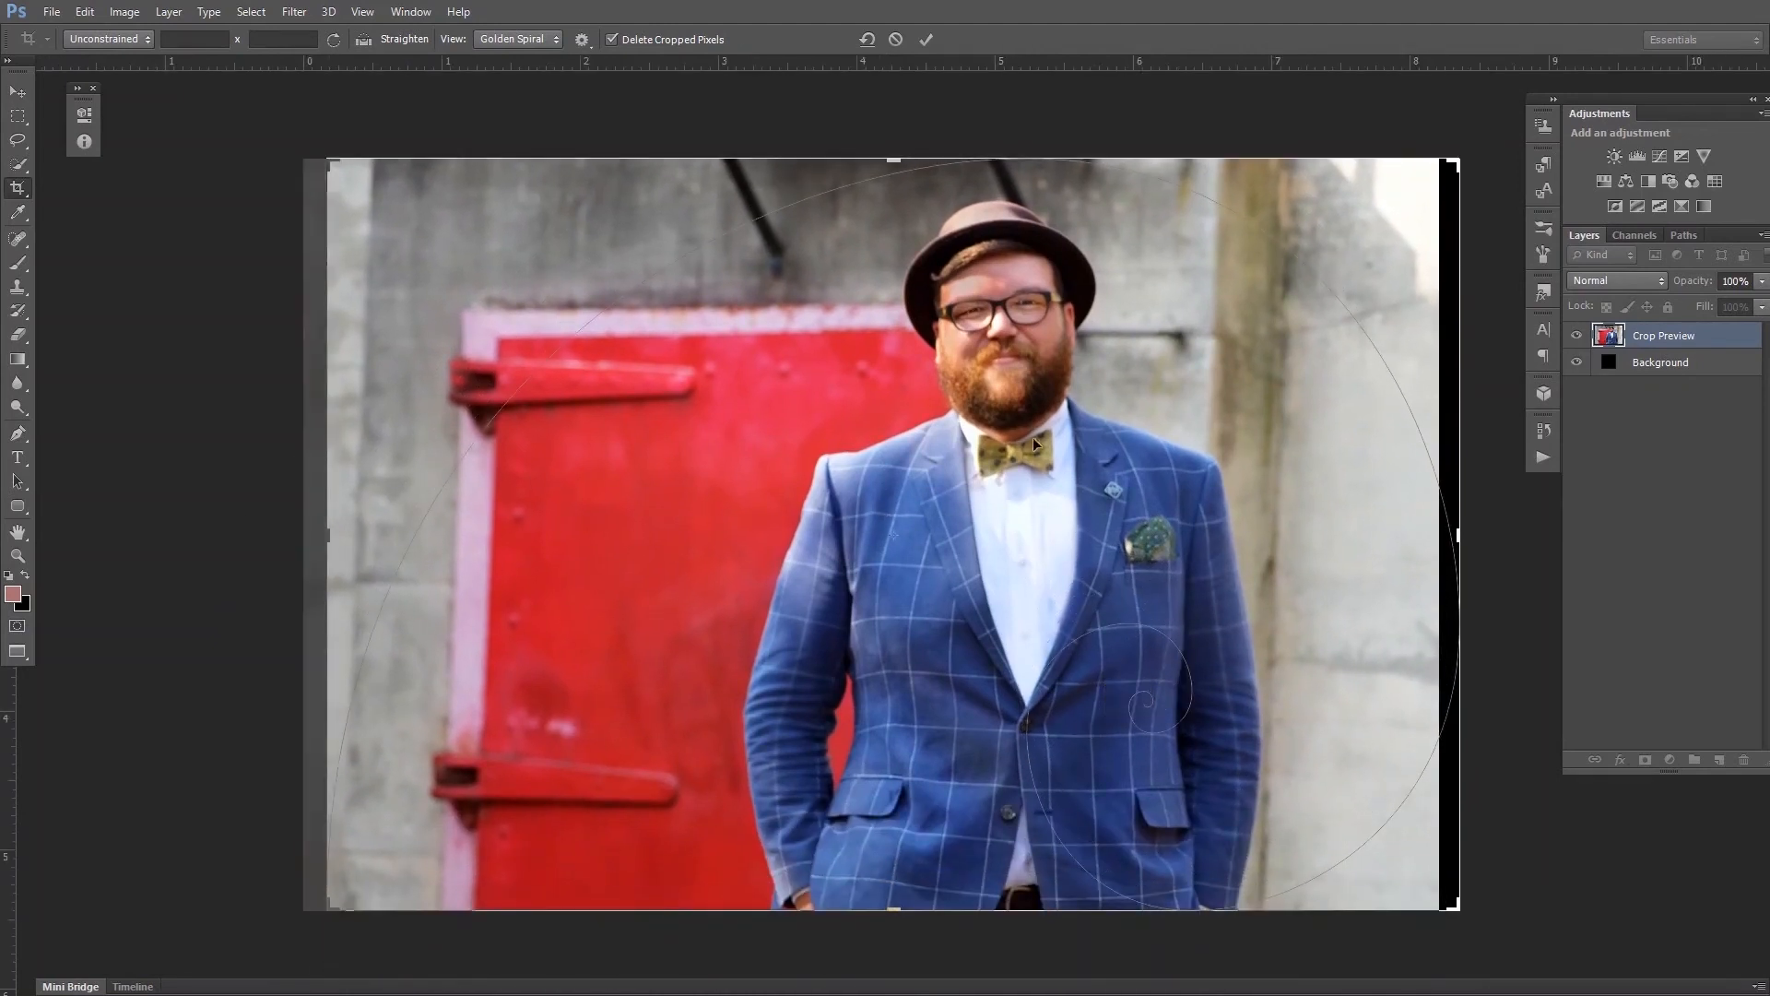
mouse_move(982, 455)
left_mouse_down()
mouse_move(1018, 572)
mouse_move(1052, 593)
mouse_move(955, 410)
mouse_move(1002, 439)
left_mouse_up()
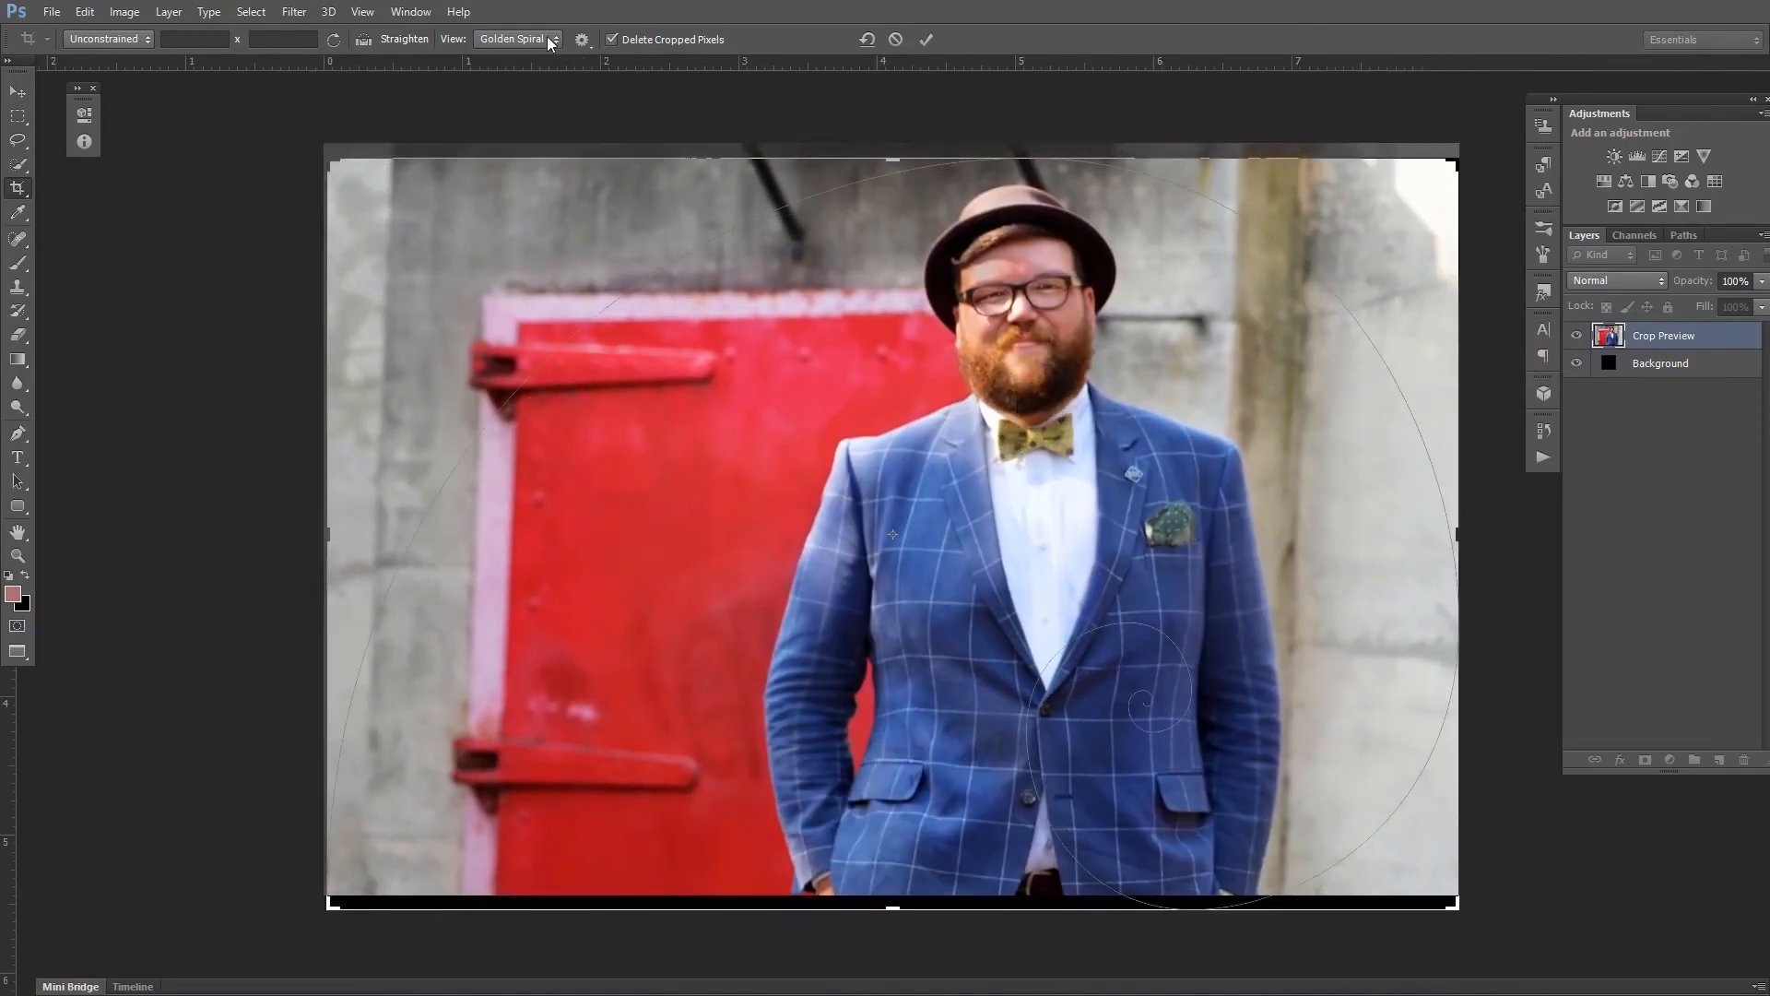
left_click(518, 38)
left_click(547, 60)
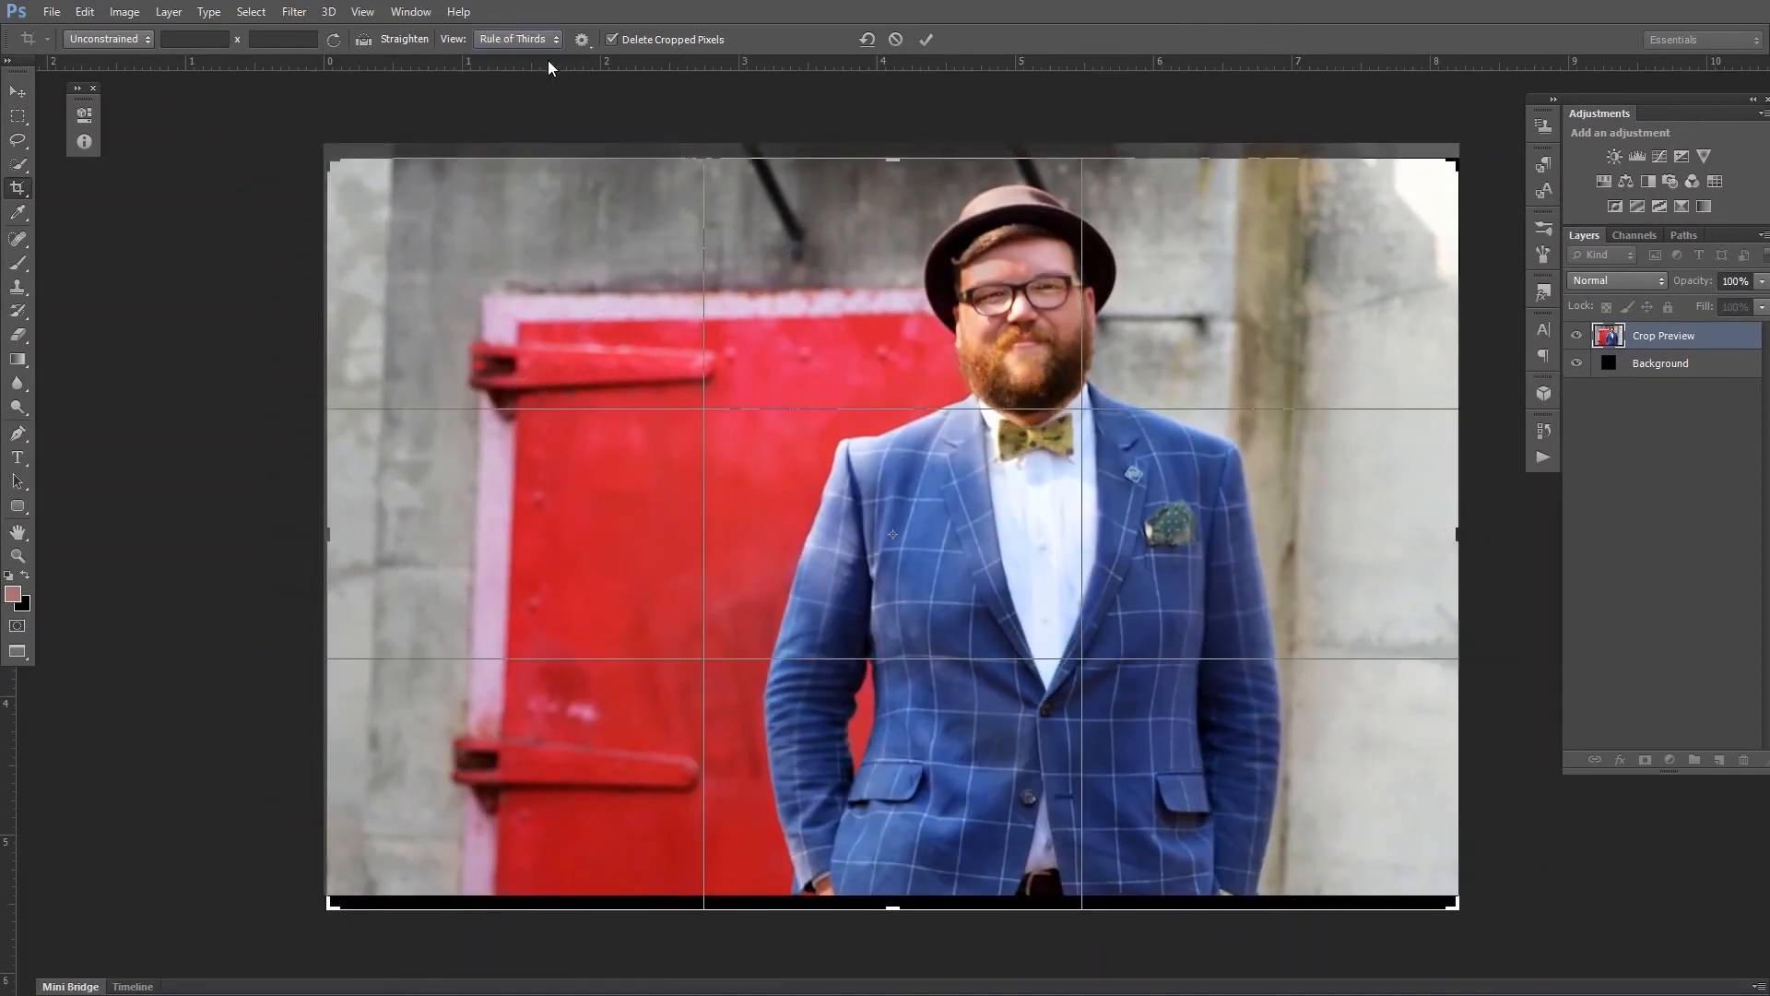
Reposition the portrait within the crop box so the man lines up with the rule-of-thirds lines.
left_click_drag(959, 568, 1014, 567)
left_click_drag(1122, 556, 1079, 498)
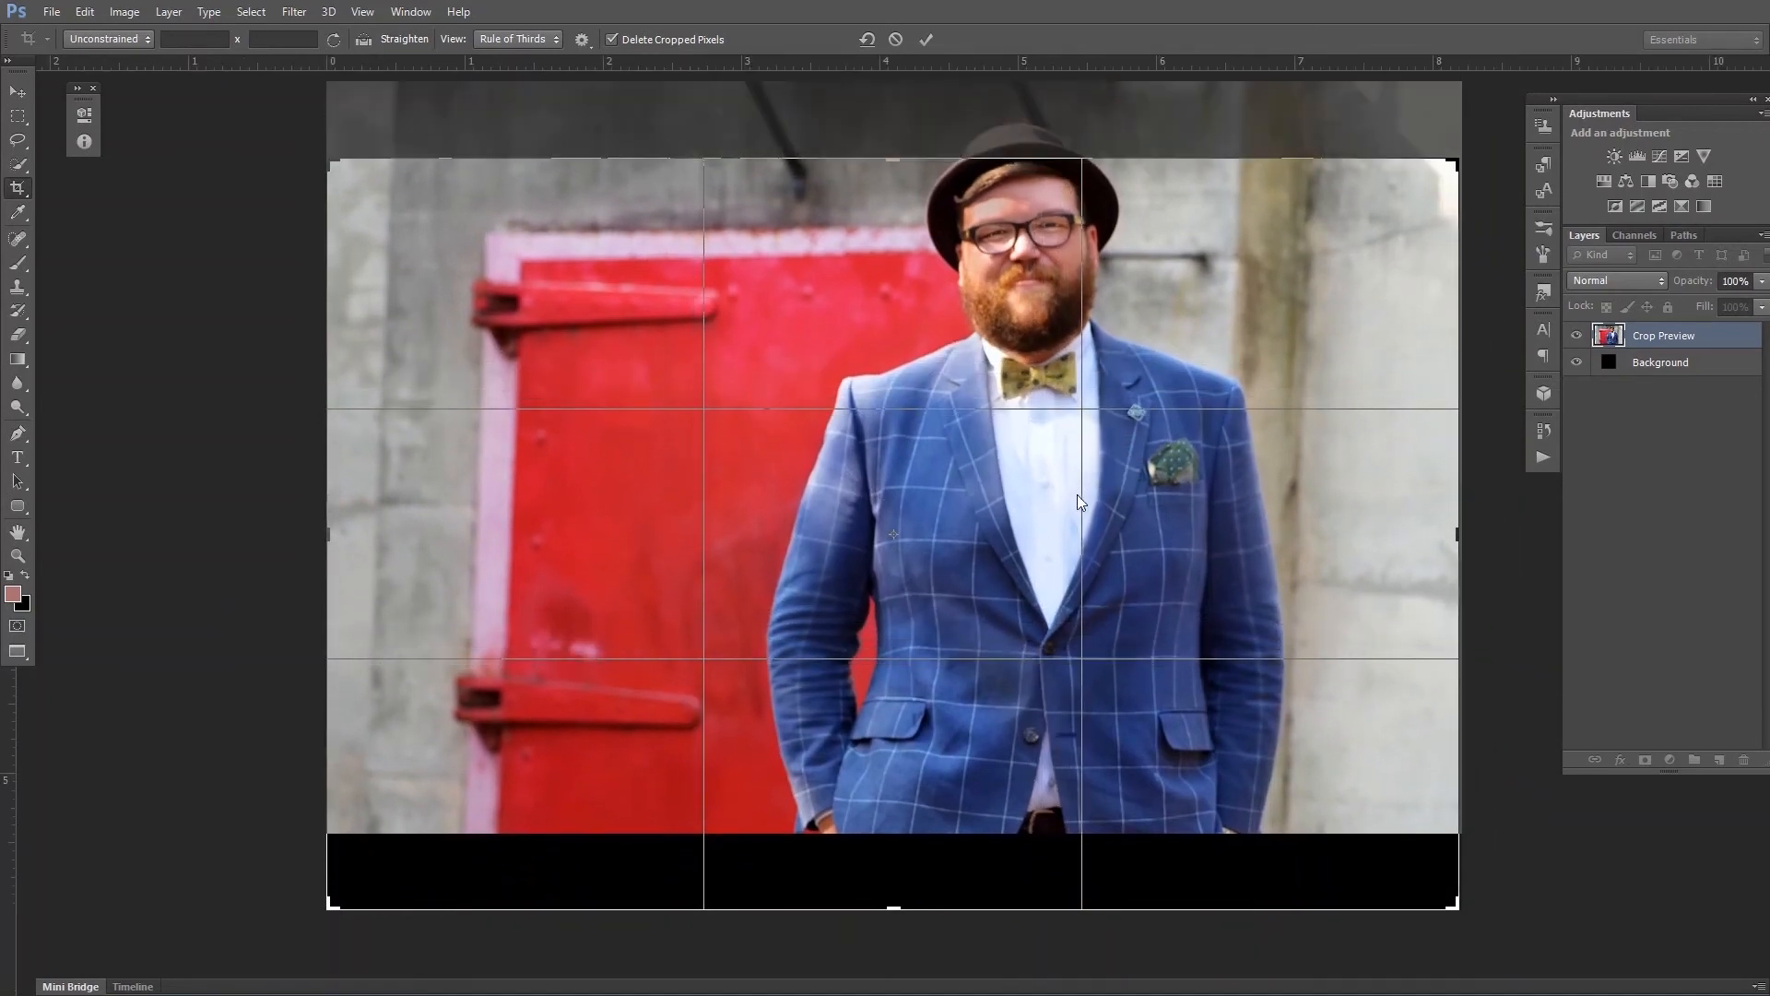
right_click(1077, 495)
left_click(1065, 467)
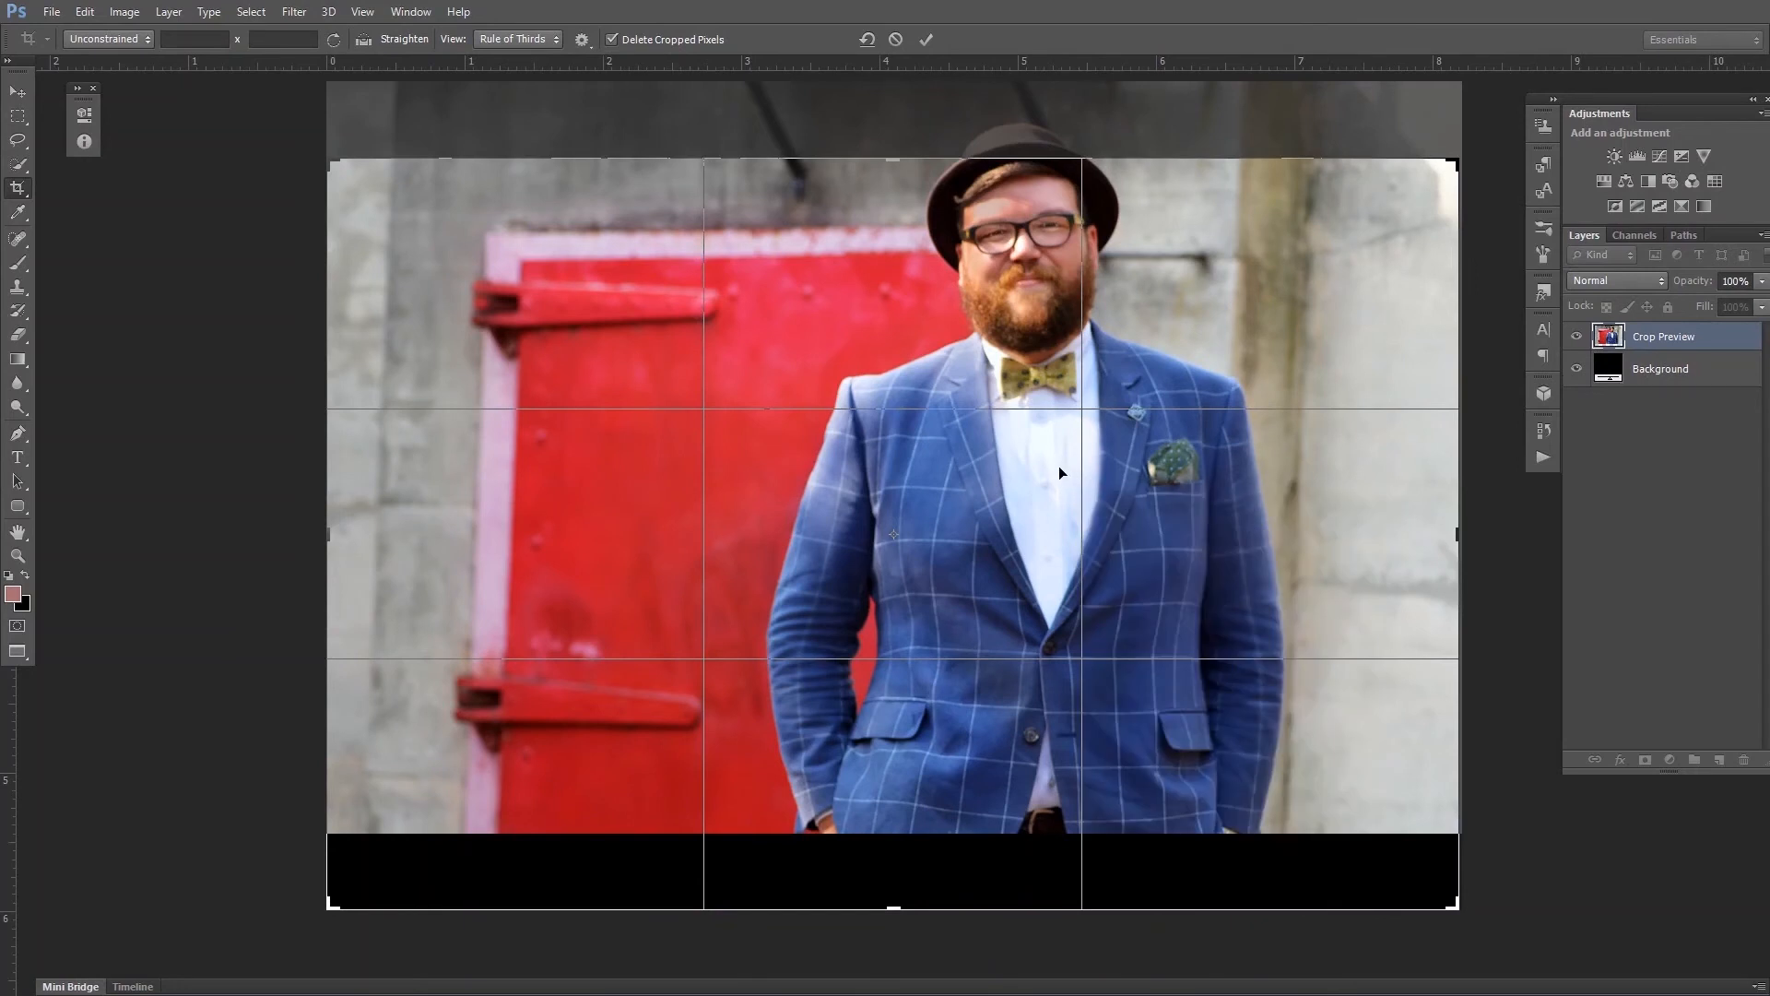
left_click_drag(1058, 466, 1051, 485)
Trim narrow strips from all four edges of the portrait, keeping the hat inside the frame, and apply the crop.
left_click_drag(885, 155, 892, 145)
left_click_drag(893, 920, 901, 891)
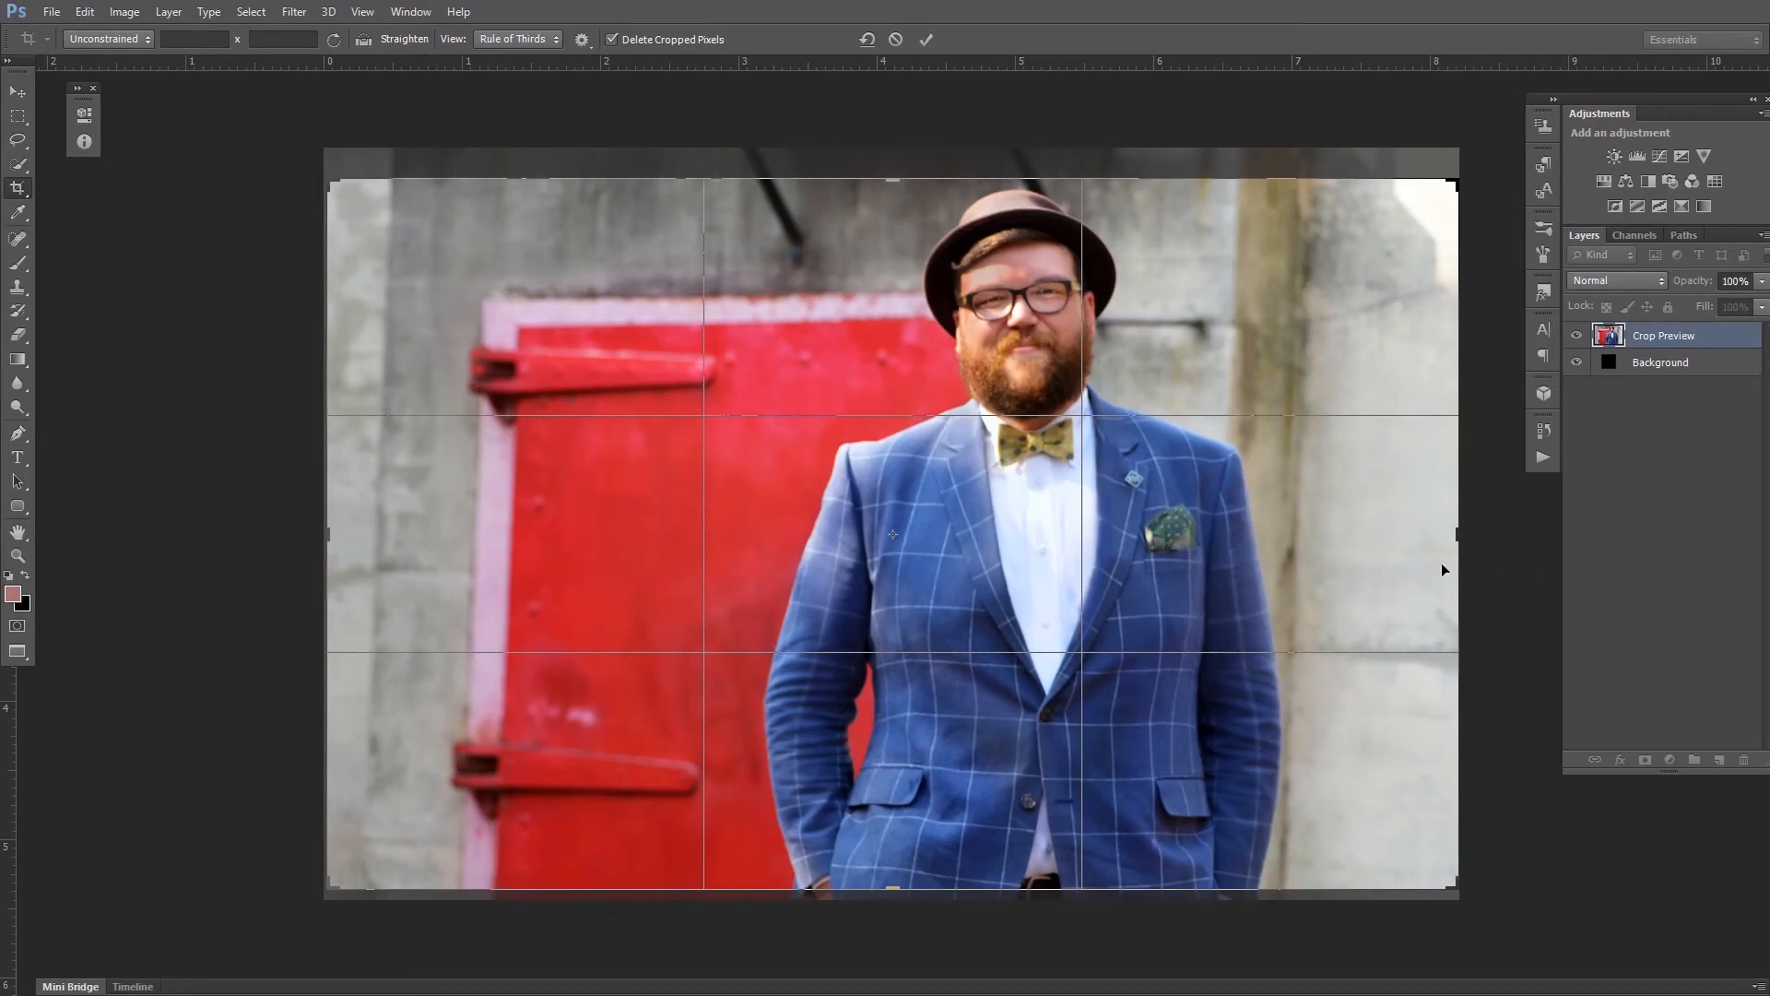
left_click_drag(1457, 544, 1426, 544)
mouse_move(360, 540)
left_mouse_down()
mouse_move(394, 536)
mouse_move(380, 533)
left_mouse_up()
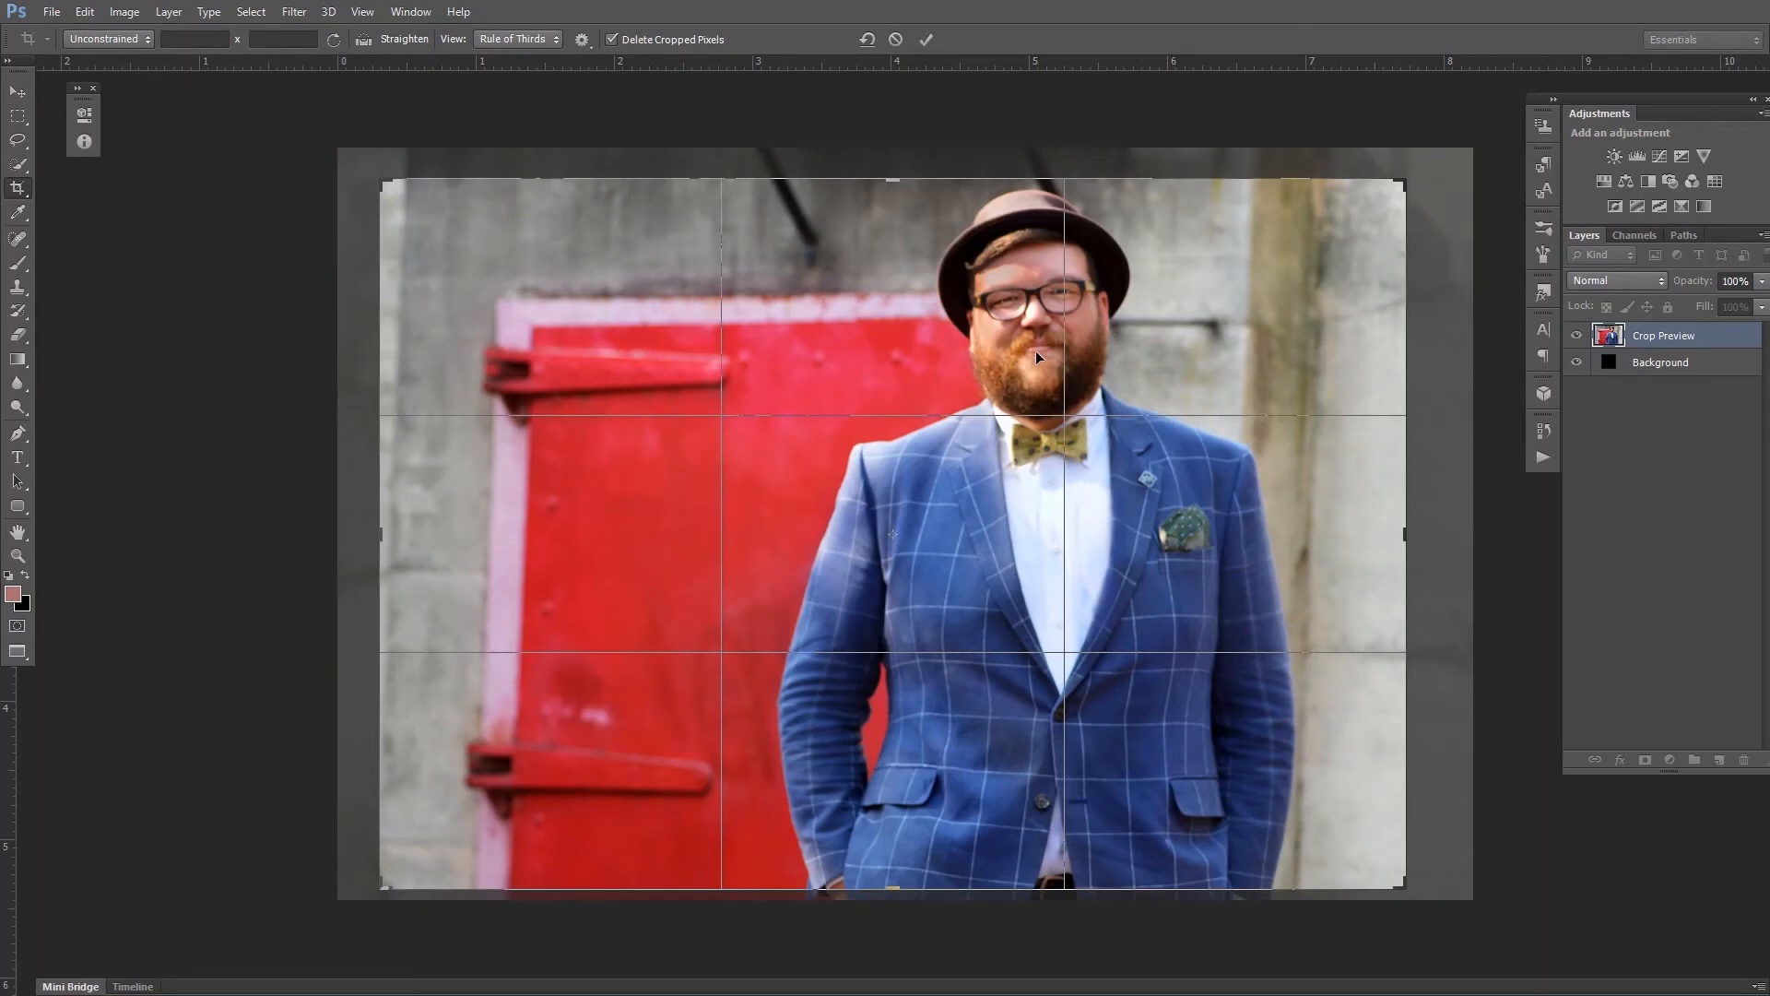
key("Return")
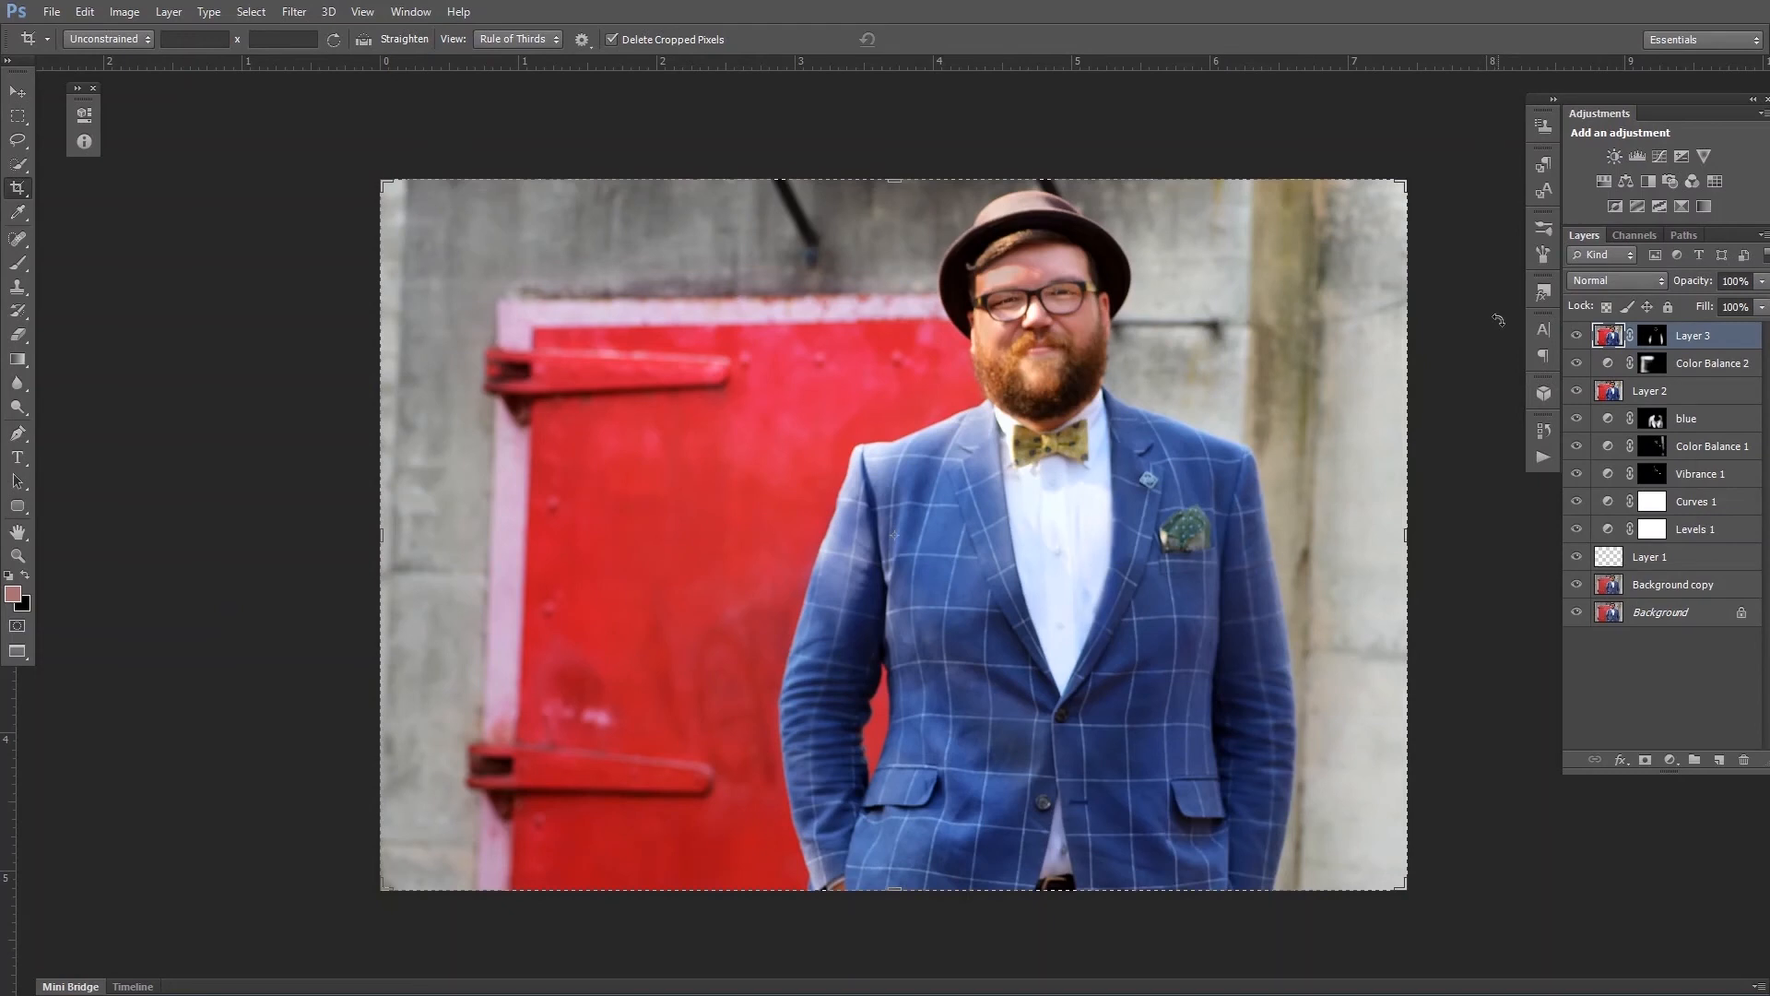
Stamp the visible layers into a new merged layer and hide every layer between it and the Background.
key("ctrl+alt+shift+e")
left_click(1576, 363)
left_click(1576, 390)
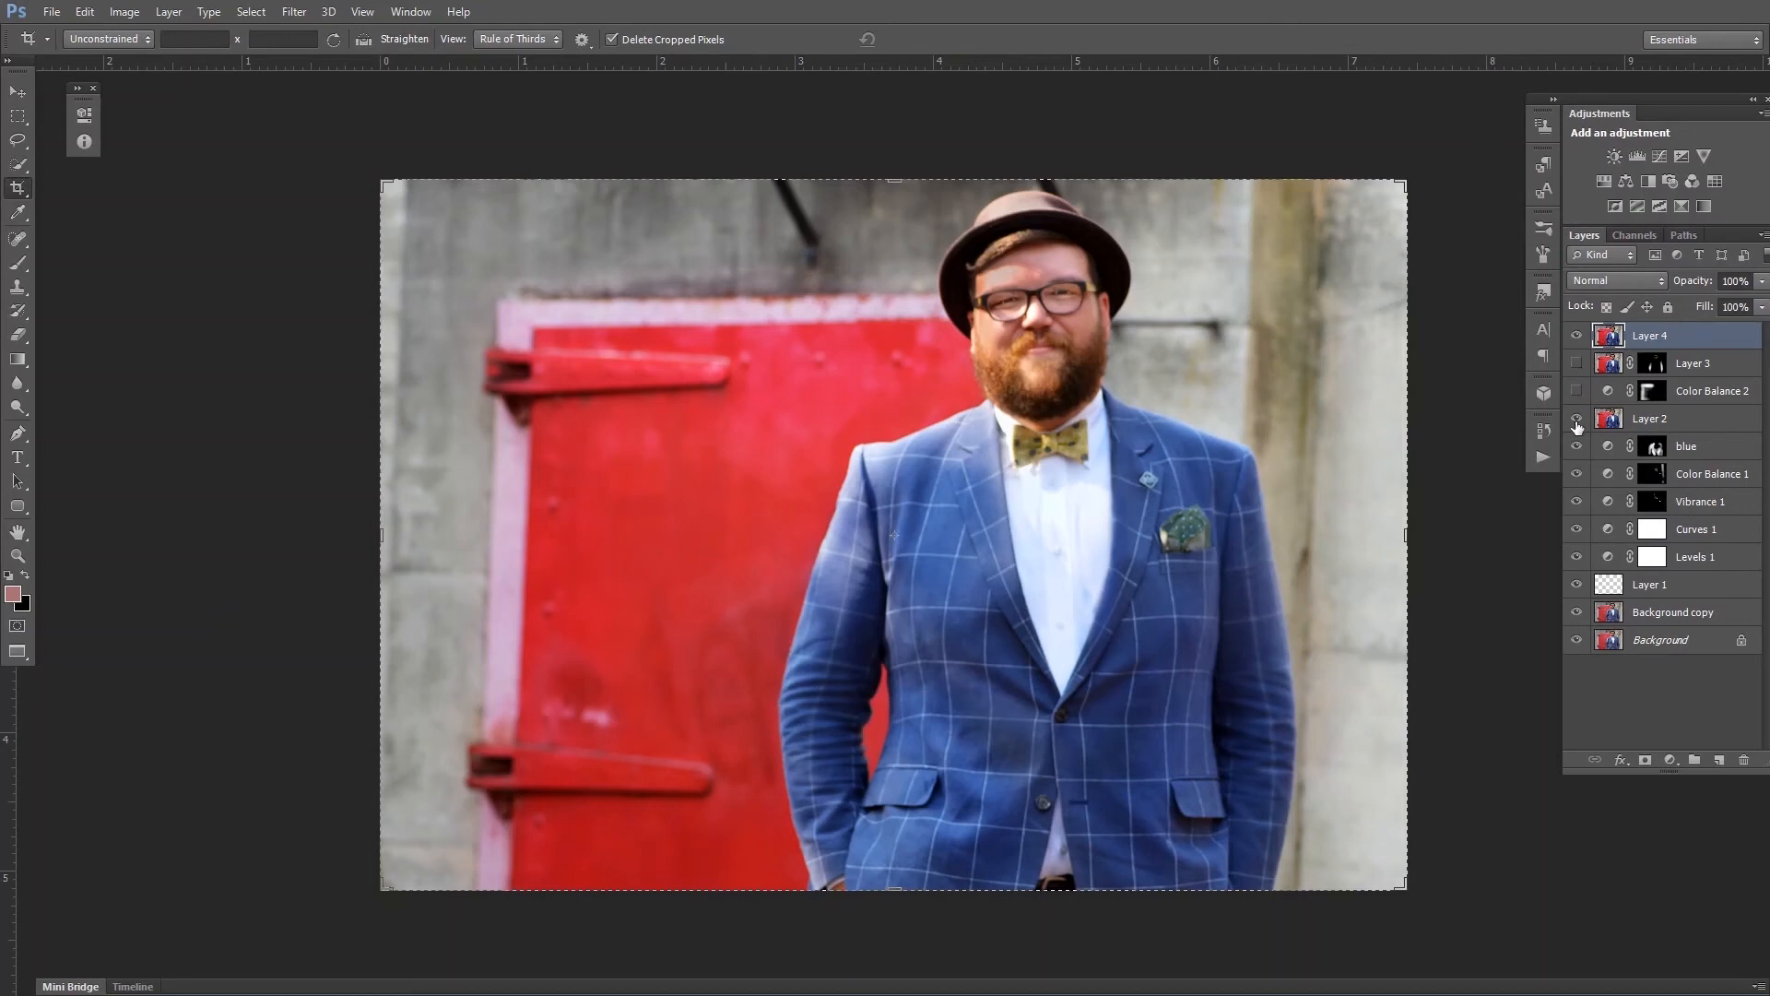
left_click(1576, 418)
left_click(1576, 447)
left_click(1576, 474)
left_click(1576, 501)
left_click(1576, 529)
left_click(1576, 583)
left_click(1577, 611)
Compare the original Background with the finished retouch by repeatedly hiding and showing Layer 4.
left_click(1576, 336)
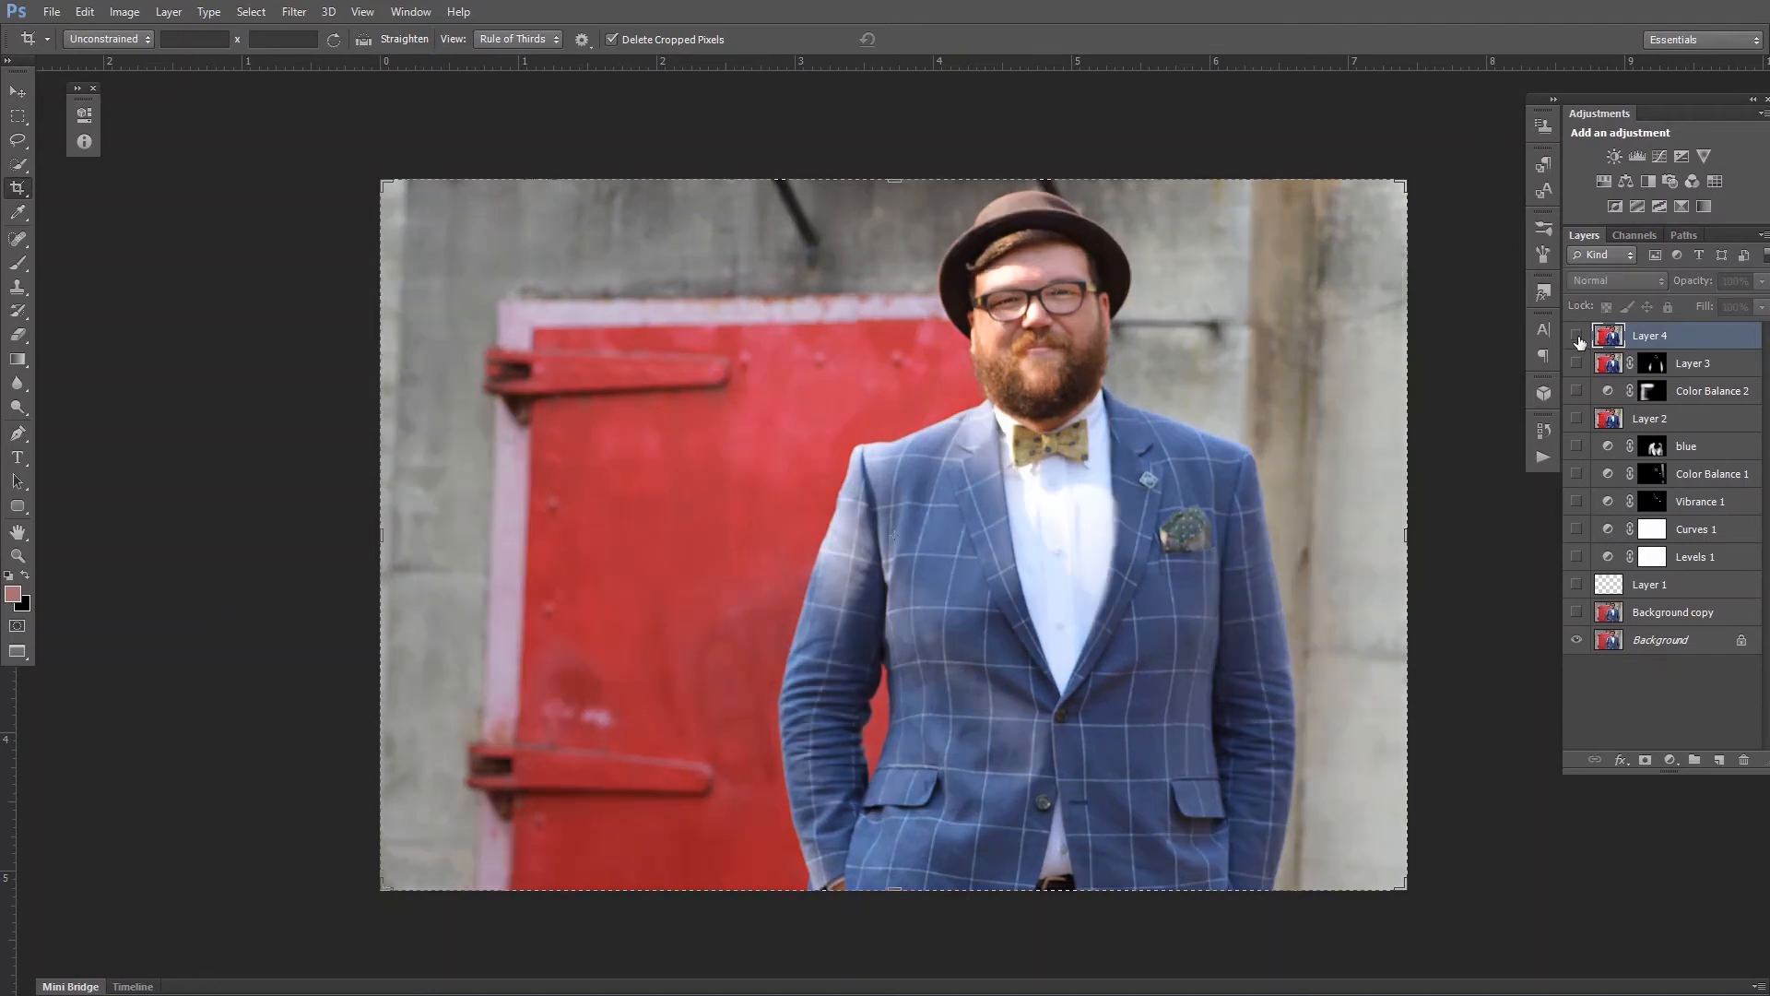
left_click(1577, 335)
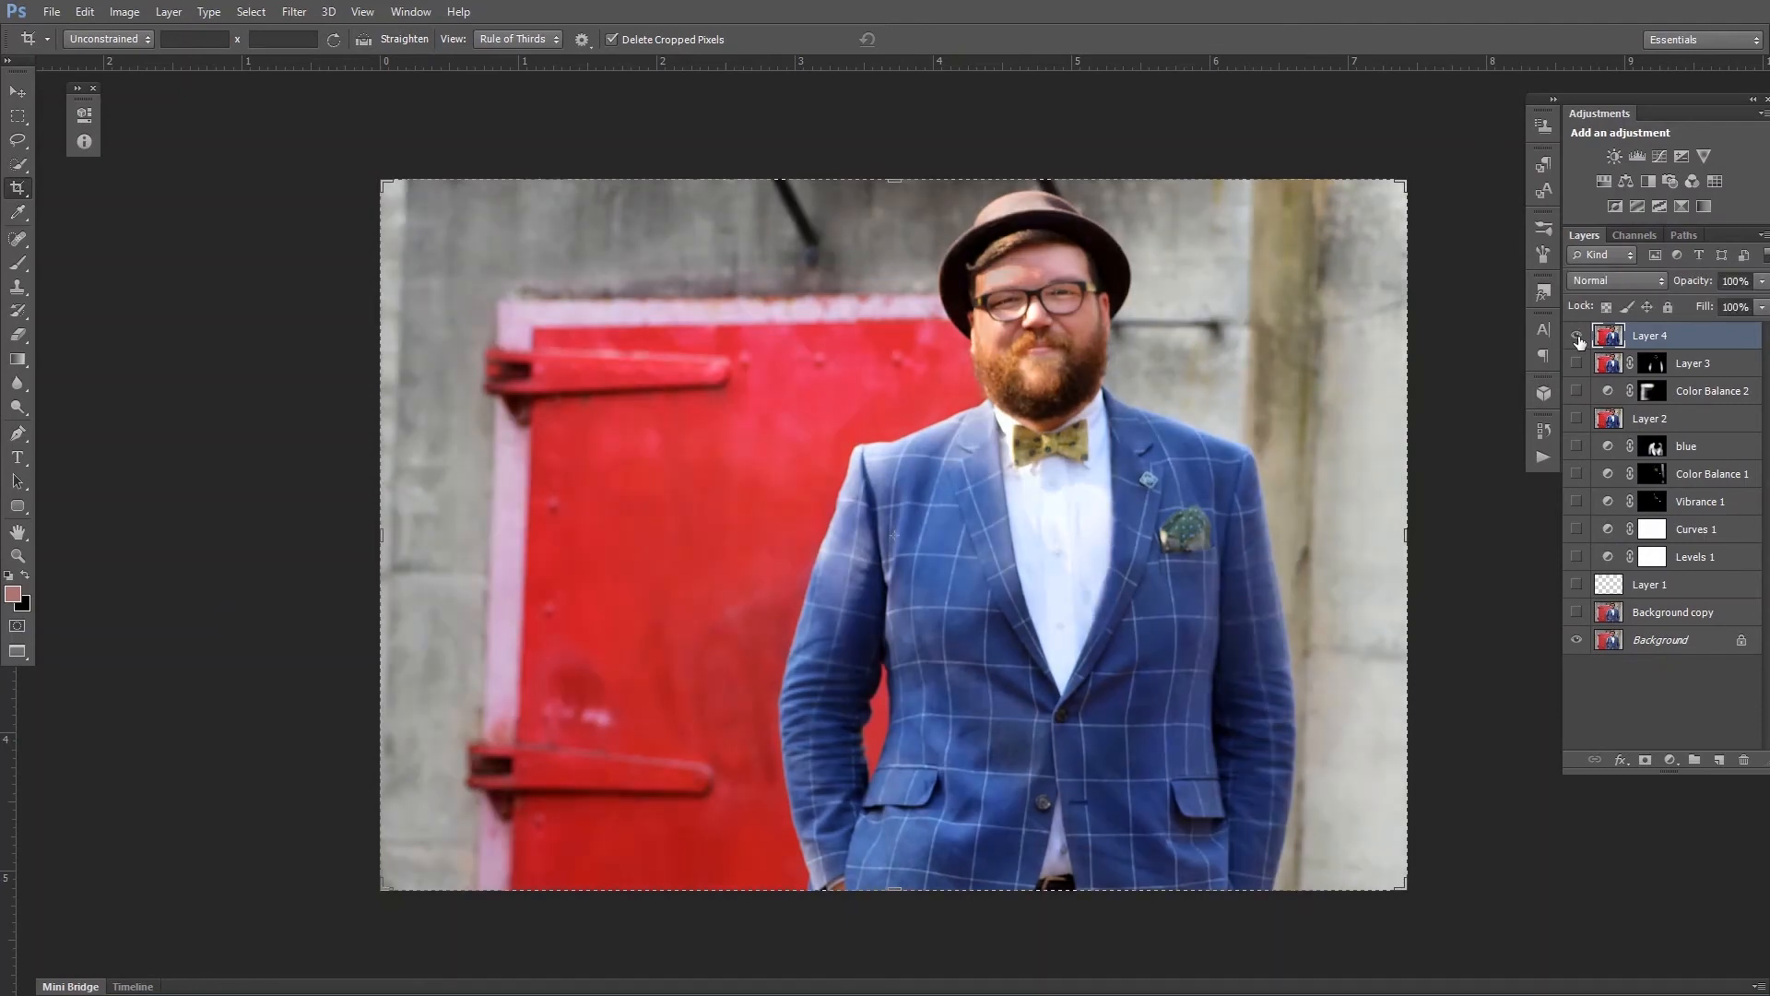
left_click(1577, 335)
left_click(1577, 336)
left_click(1576, 335)
left_click(1576, 336)
left_click(1576, 336)
left_click(1576, 336)
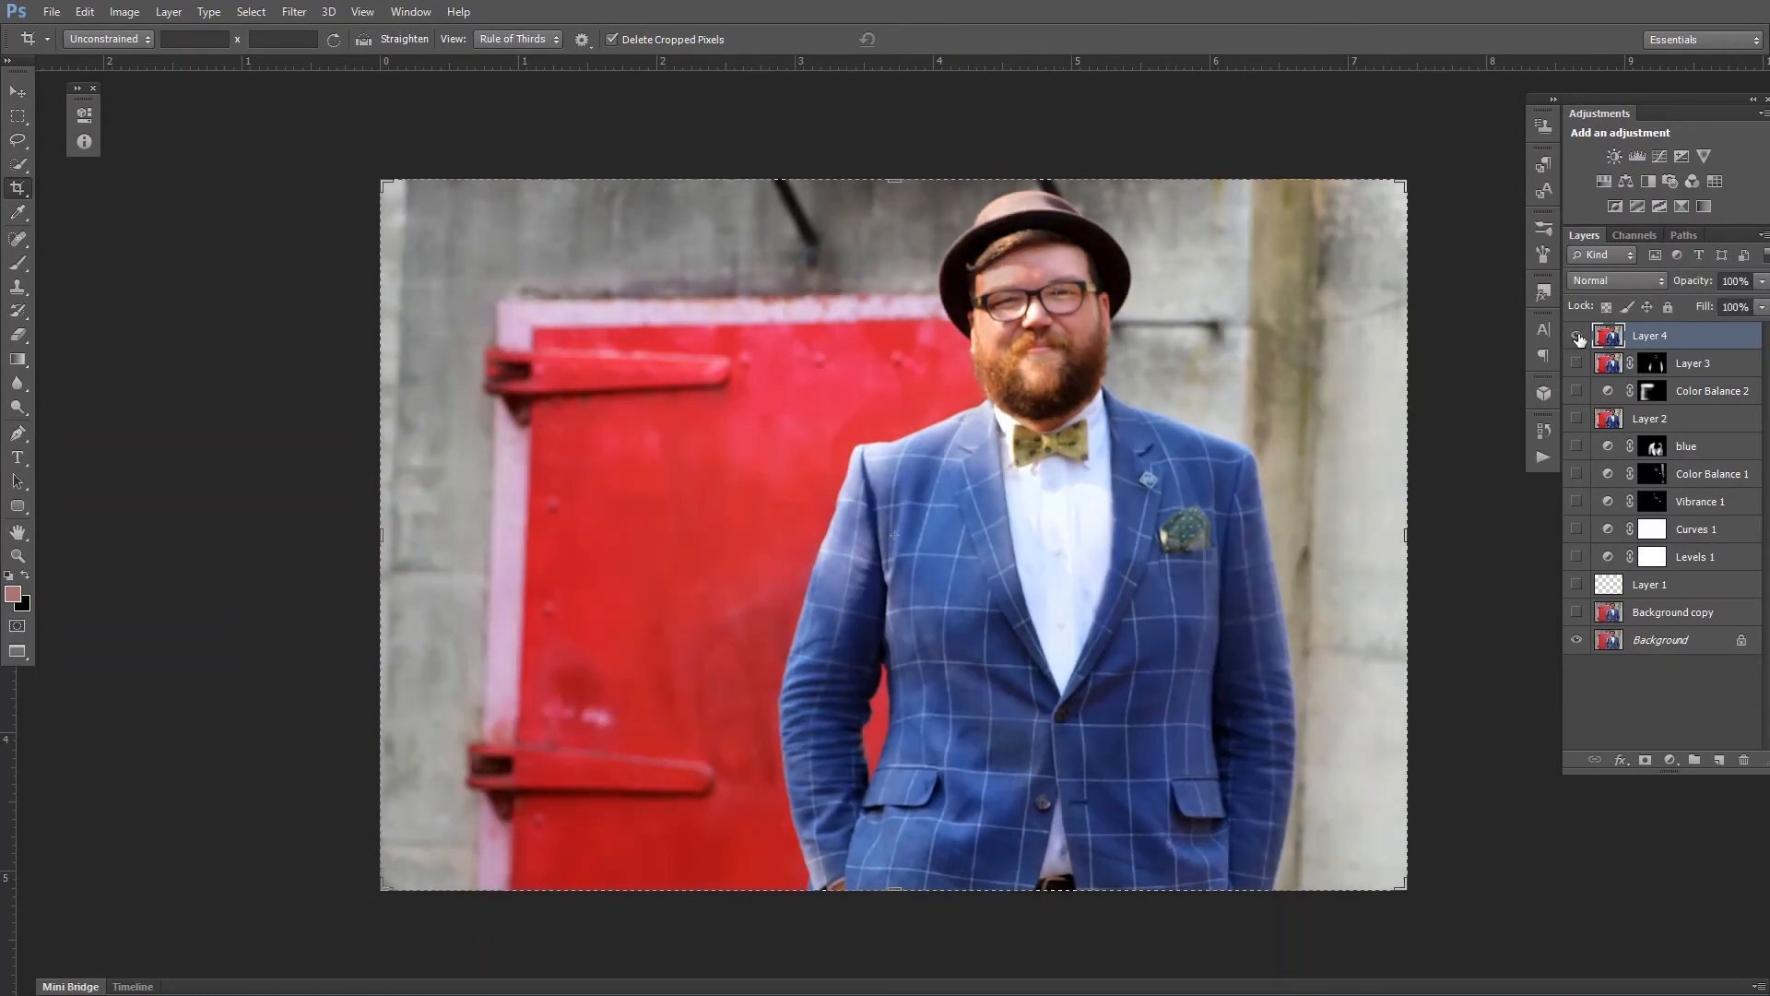